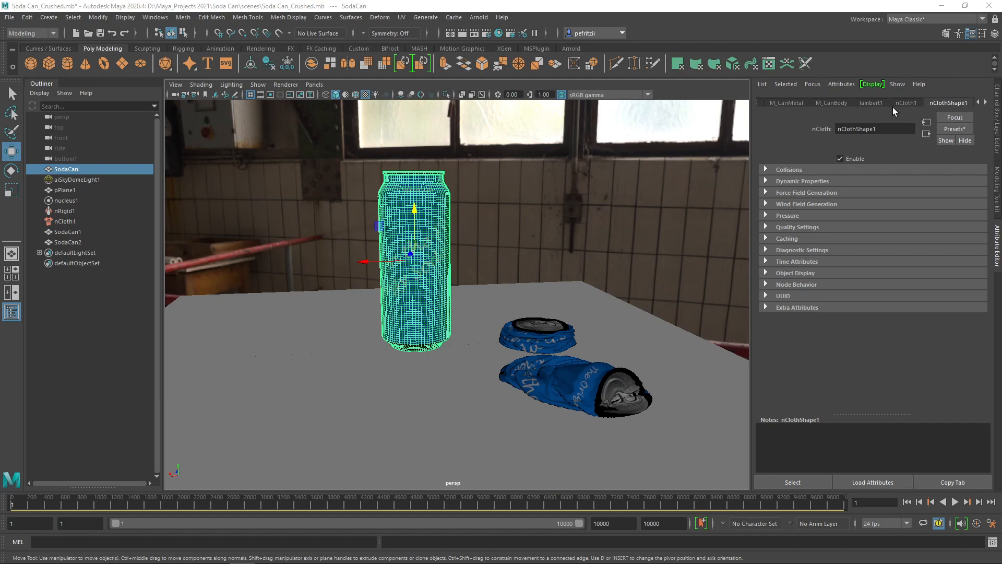
- Examine the soda can's available nCloth presets and its dynamic properties
left_click(947, 130)
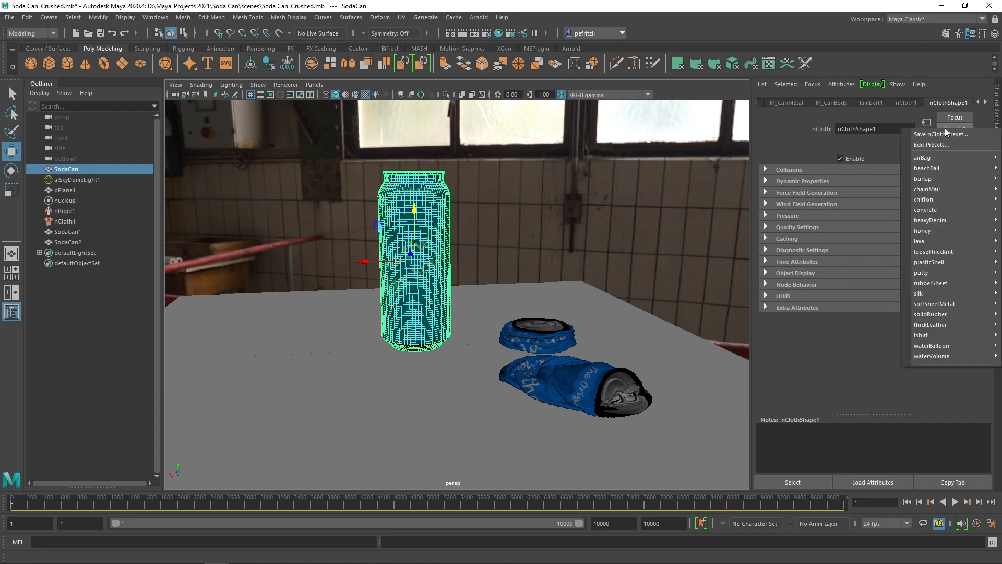
left_click(888, 116)
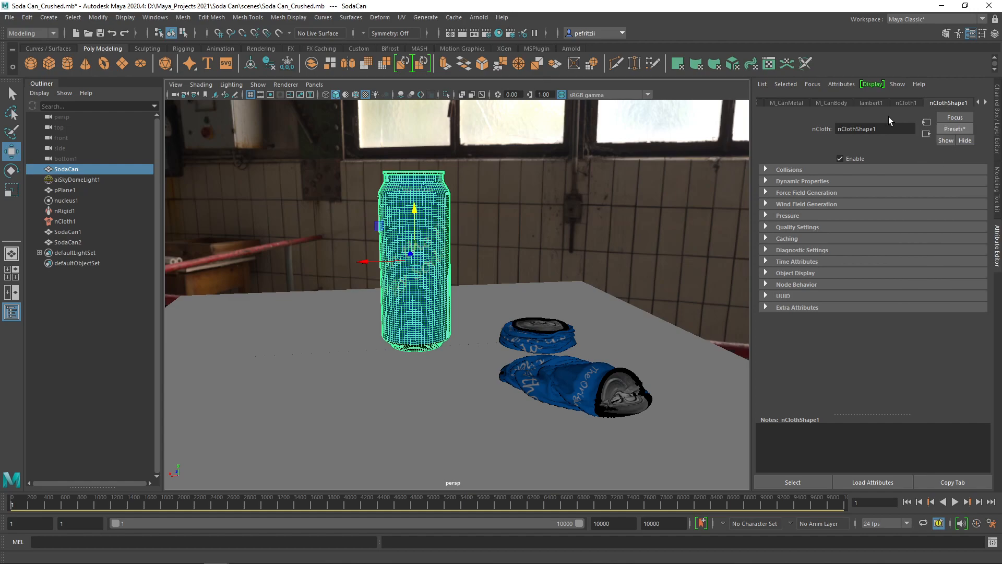
left_click(766, 180)
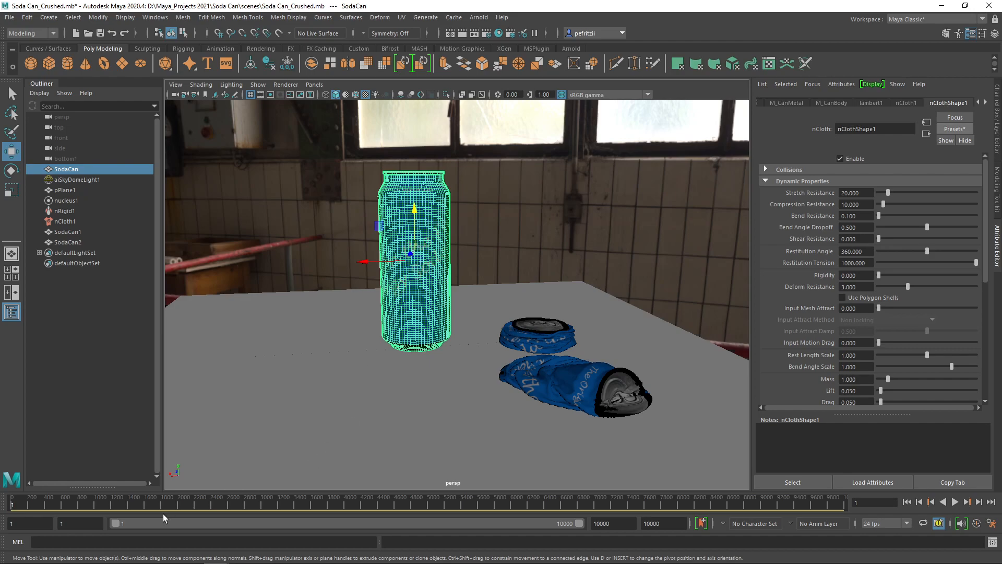
- Play the soda can's cloth simulation, stop it after the can starts deforming, and return to the first frame
left_click(955, 502)
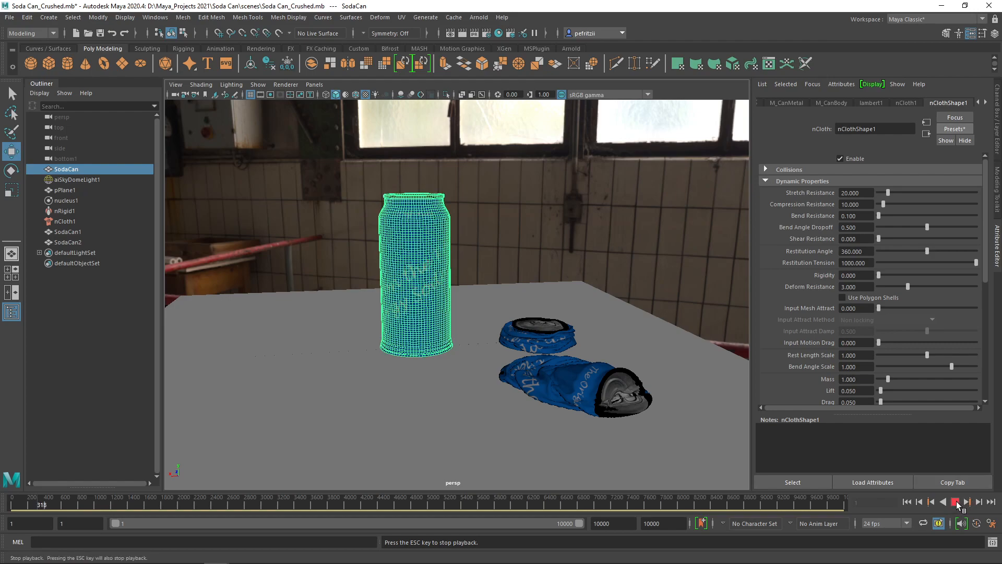
left_click(955, 501)
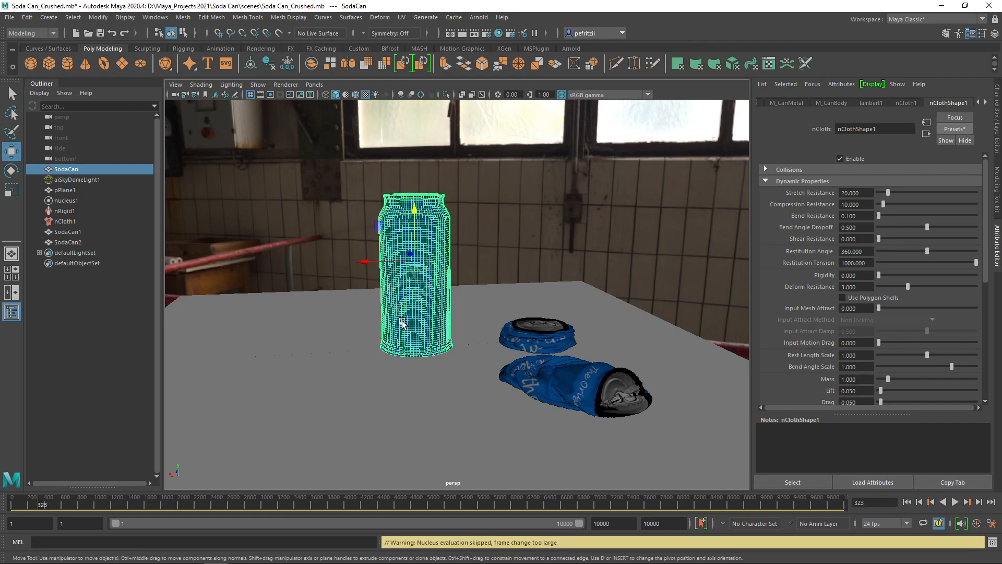
left_click(412, 228)
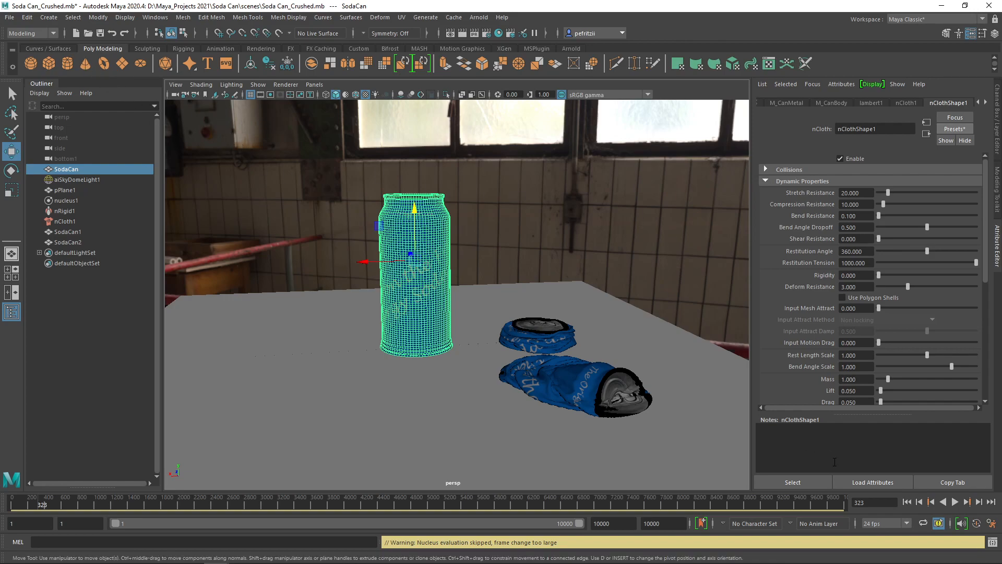
left_click(907, 501)
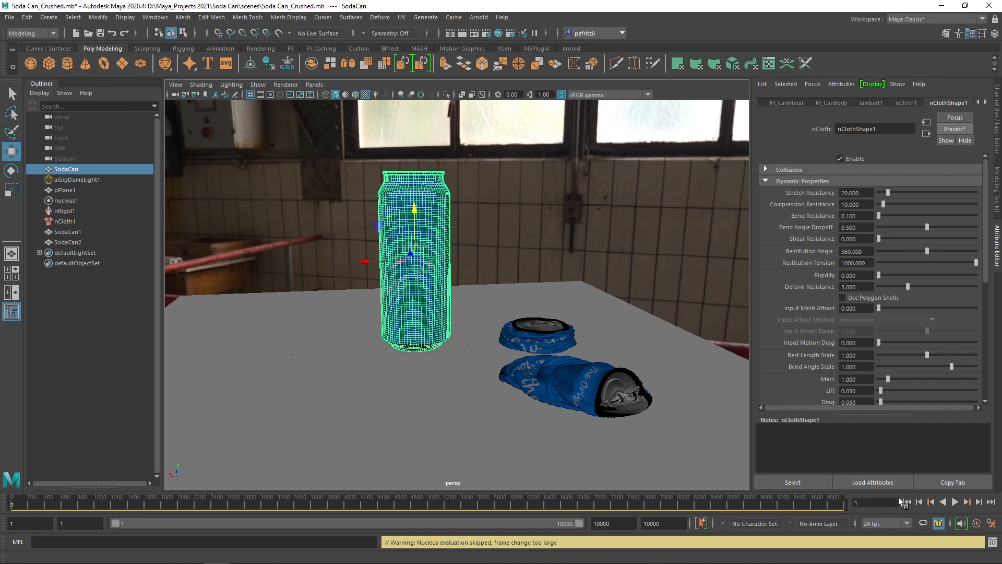
- Create a new project named Soda_CanCrush_Demo in D:/Maya_Projects 2021 with the default folder locations
left_click(9, 17)
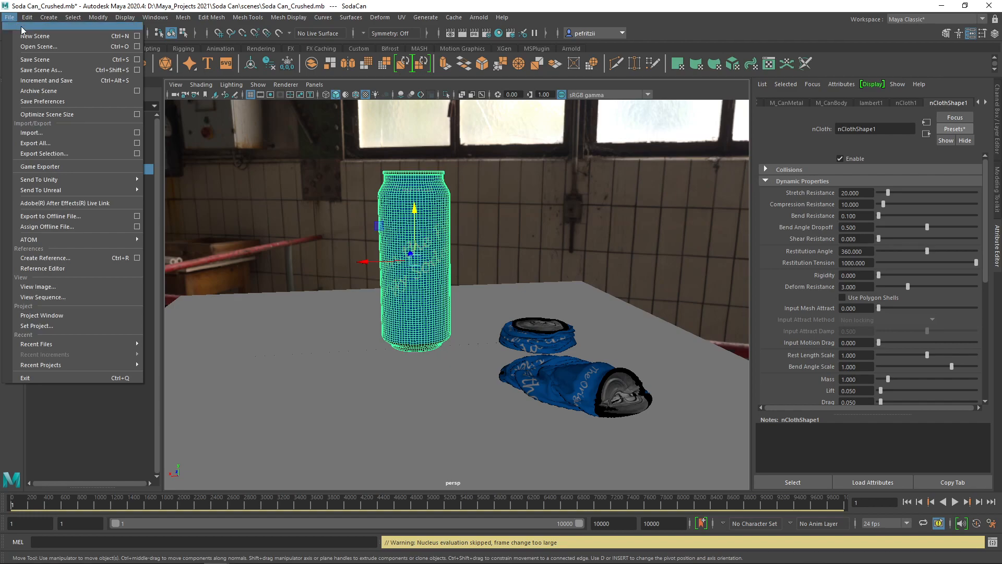
left_click(47, 315)
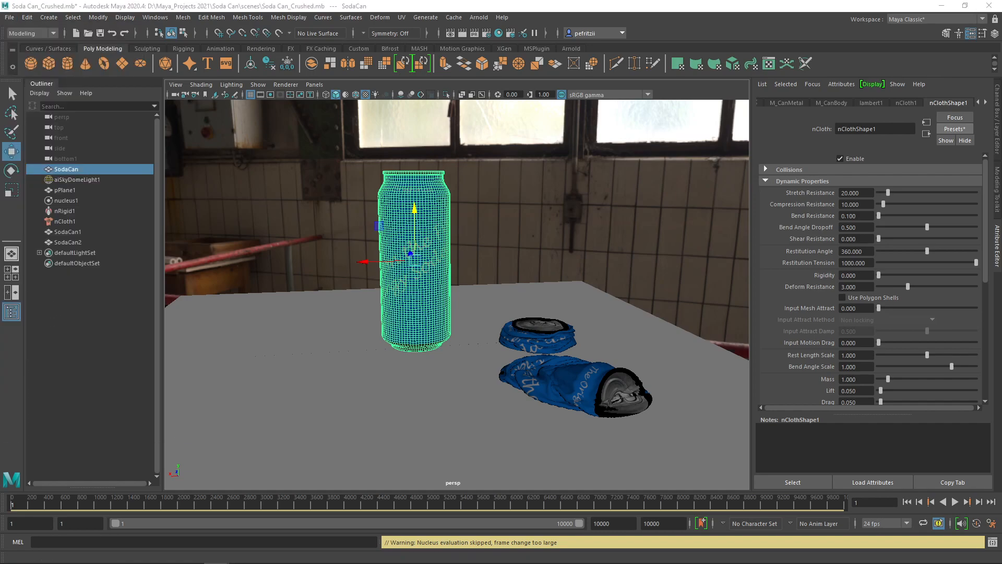
left_click_drag(274, 194, 287, 185)
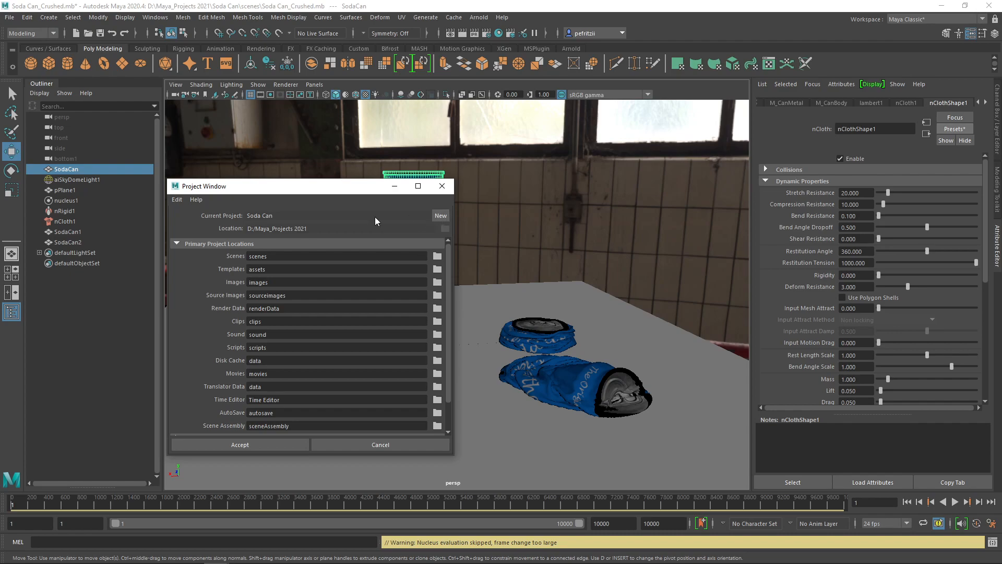
left_click(439, 216)
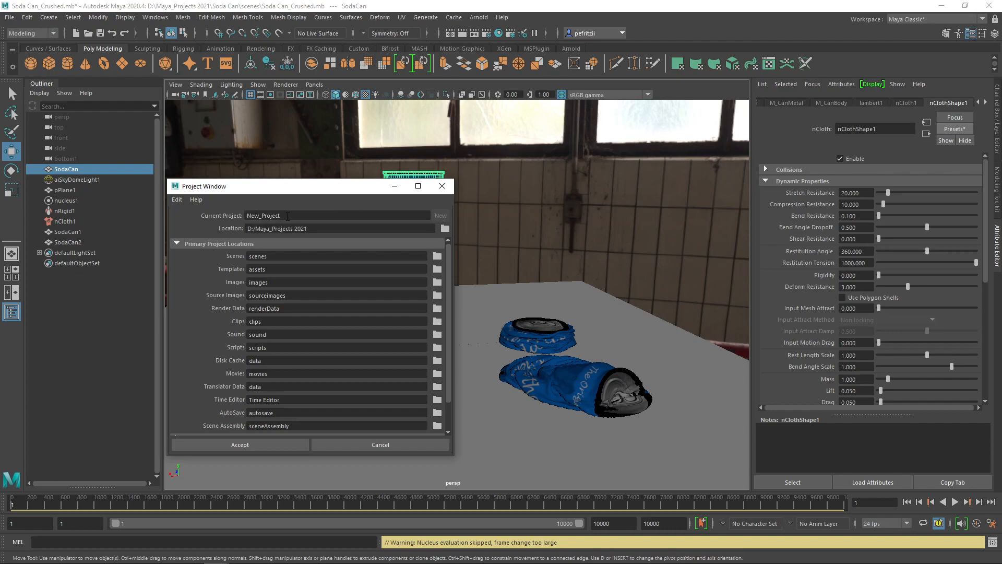
left_click_drag(287, 216, 227, 215)
type("Soda")
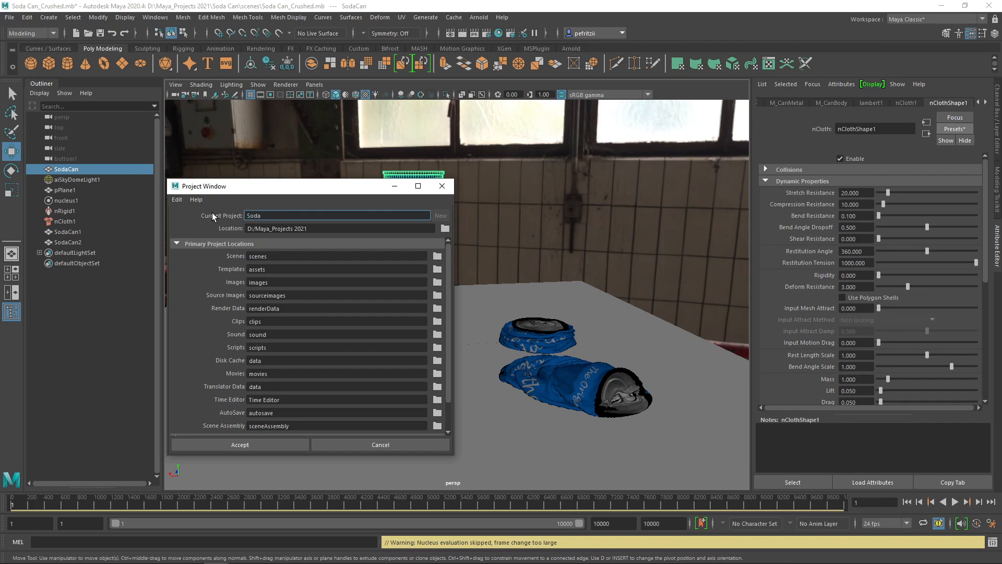
type("_CanCrush_Demo")
left_click(257, 445)
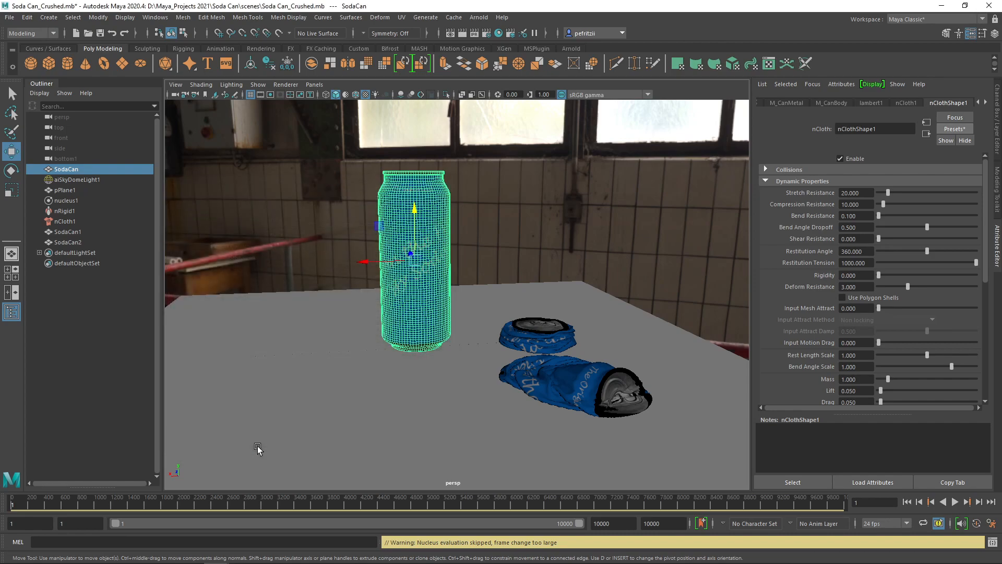
- Set Soda_CanCrush_Demo as the current project
left_click(10, 19)
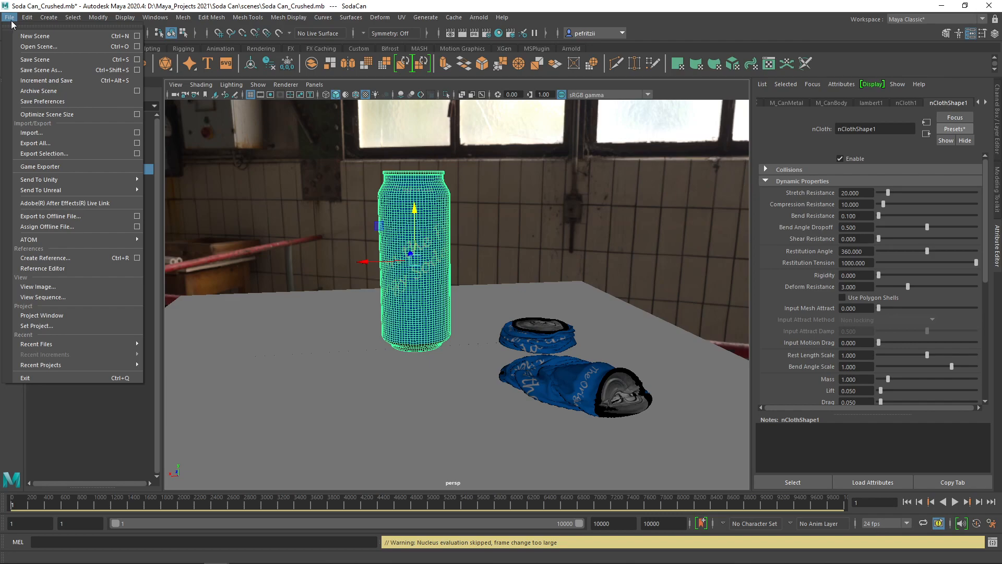
left_click(51, 326)
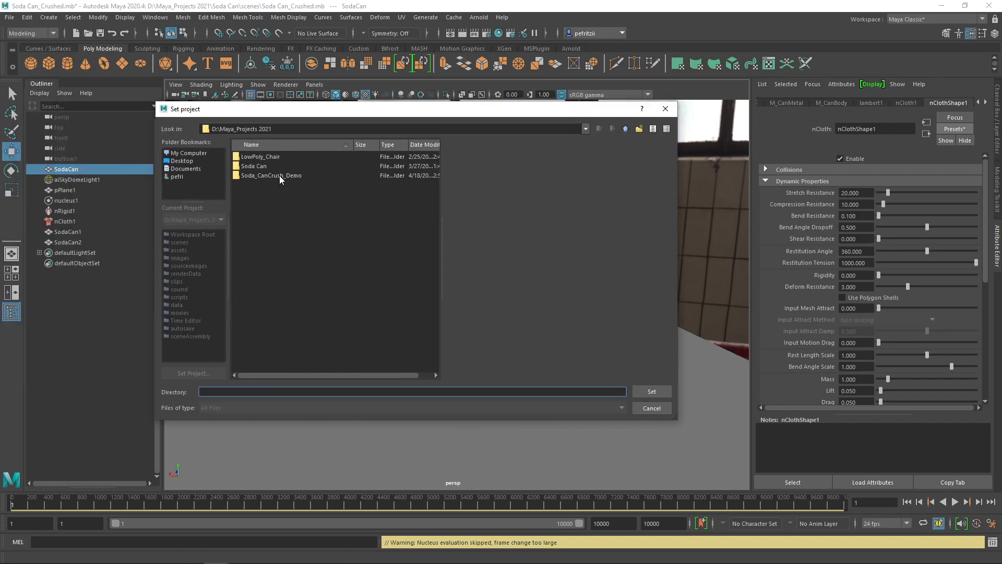
left_click(281, 177)
left_click(653, 391)
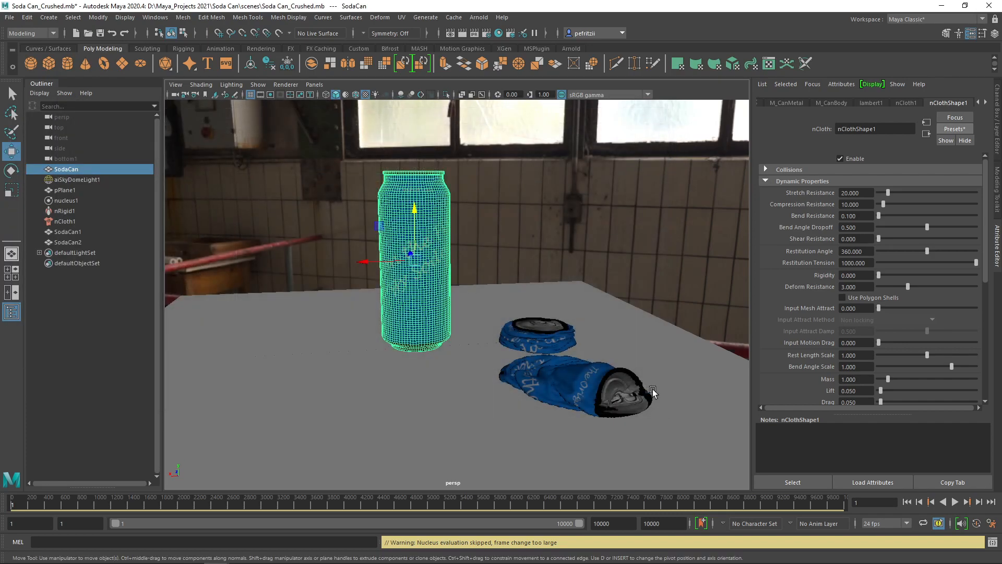
- Start a new empty scene without saving the changes to Soda Can_Crushed.mb
left_click(9, 18)
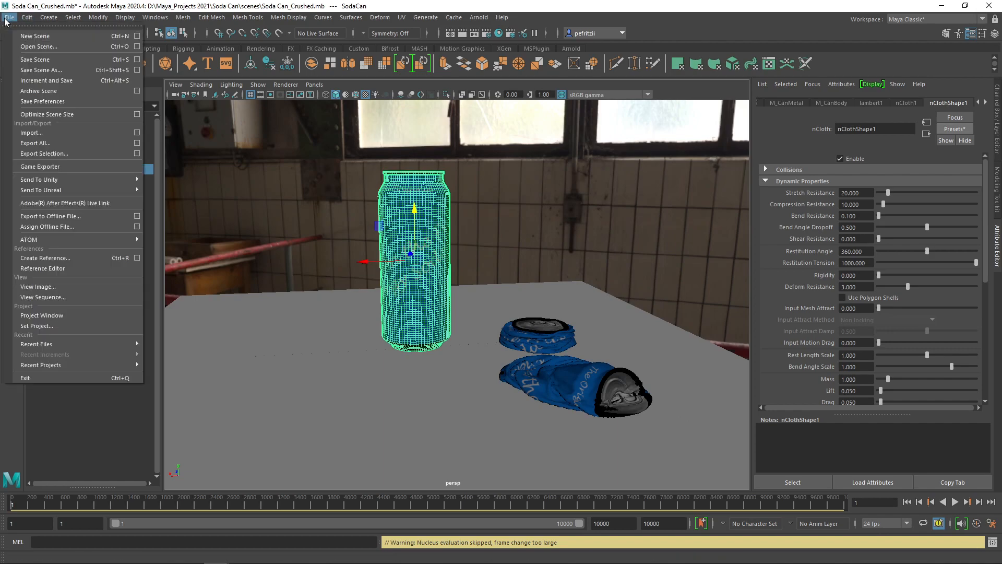
left_click(36, 38)
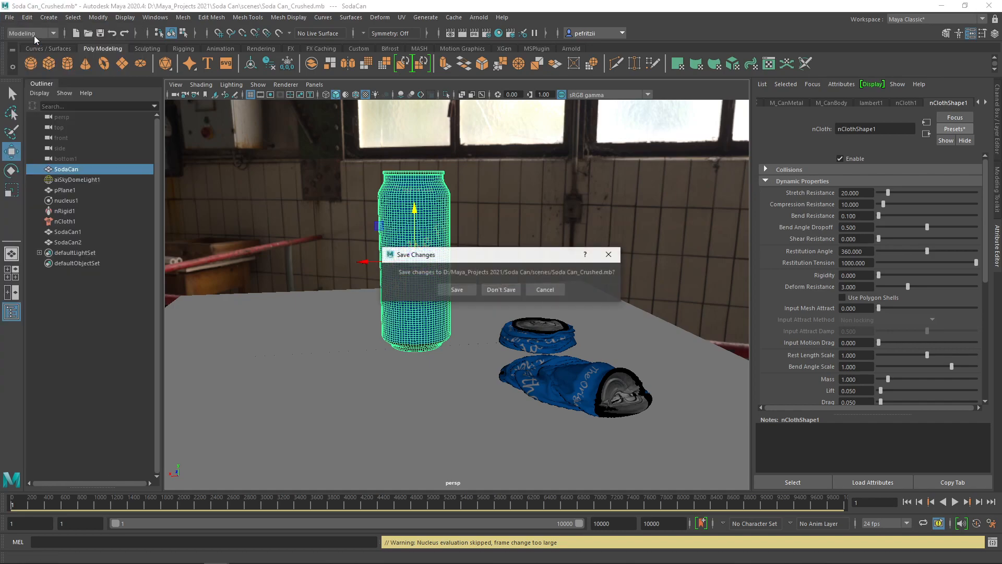
left_click(495, 290)
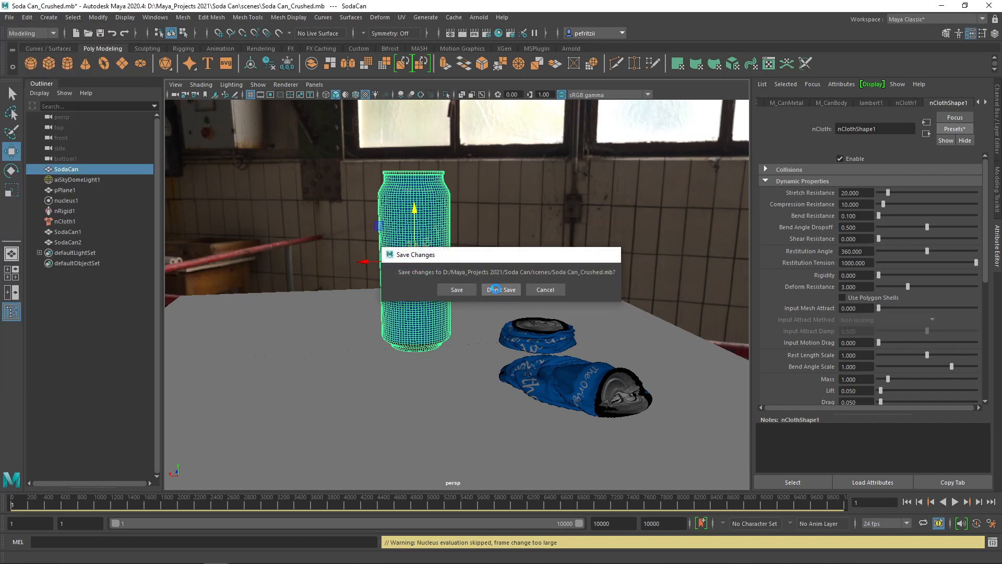
- Set the project to the Soda_CanCrush_Demo folder again for the new empty scene
left_click(9, 18)
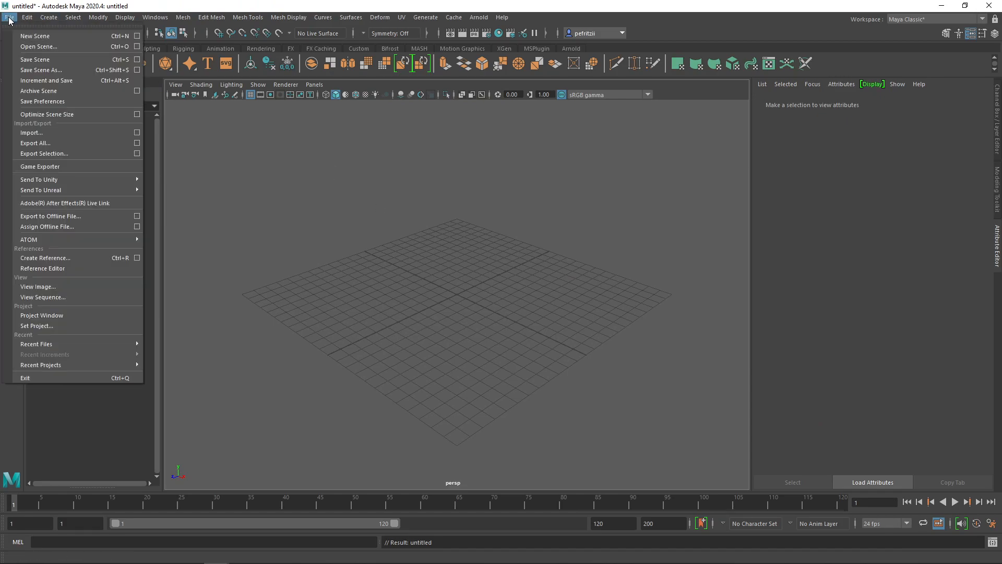
left_click(45, 326)
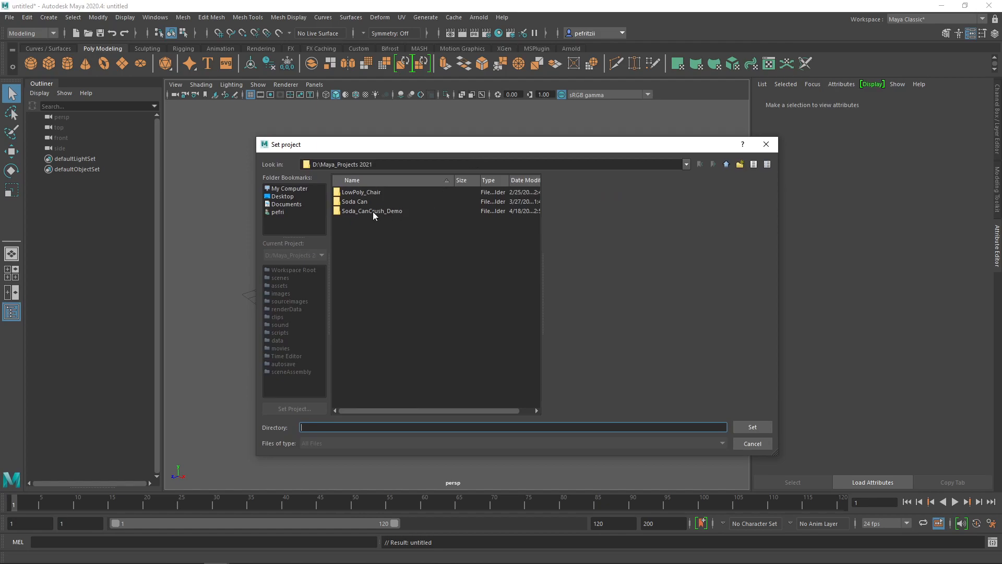
left_click(373, 211)
left_click(749, 425)
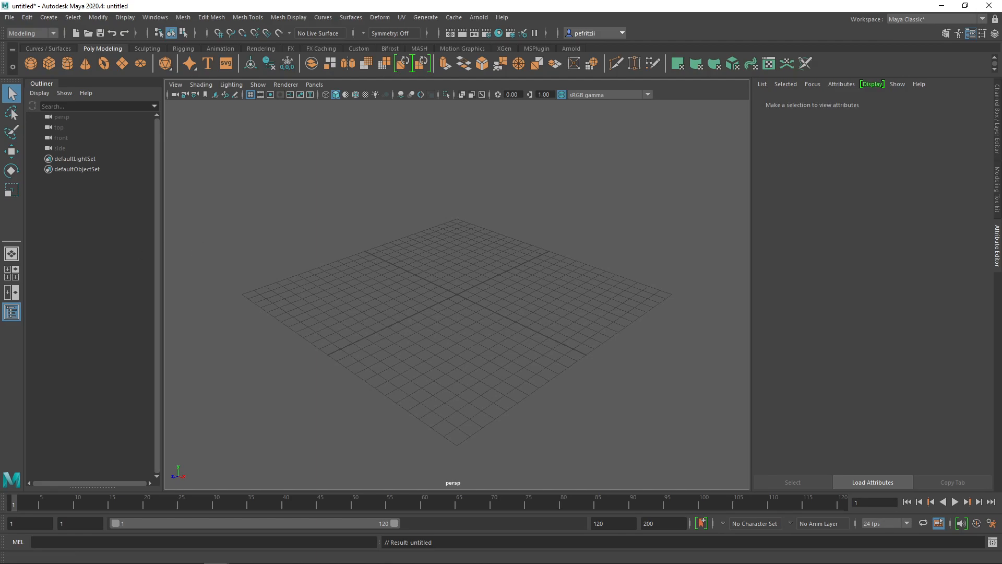
- Switch to File Explorer and preview the bottom, side, top and texture PNG images in the Soda Cans folder
key("alt+Tab")
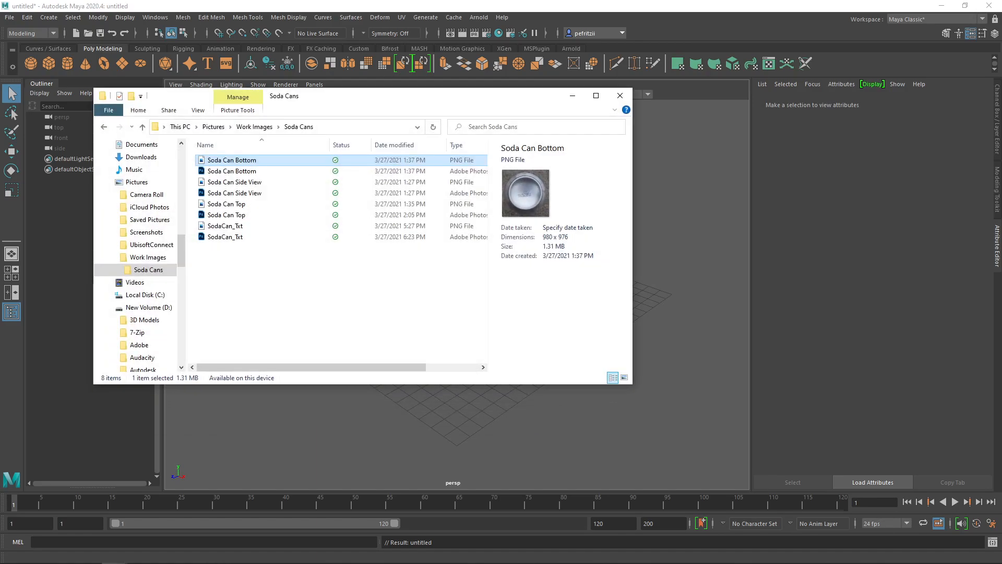
left_click(218, 184)
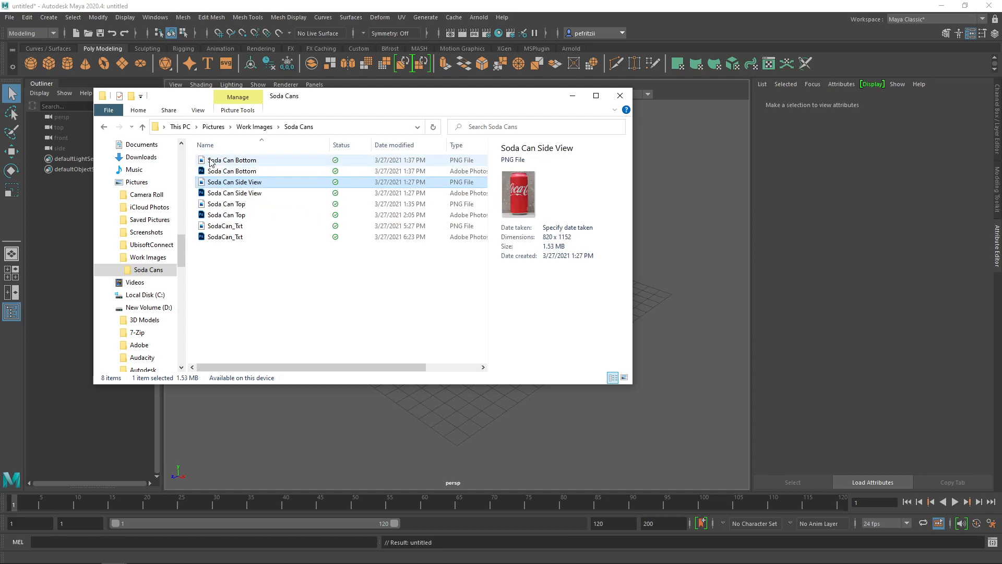
left_click(211, 163)
left_click(219, 184)
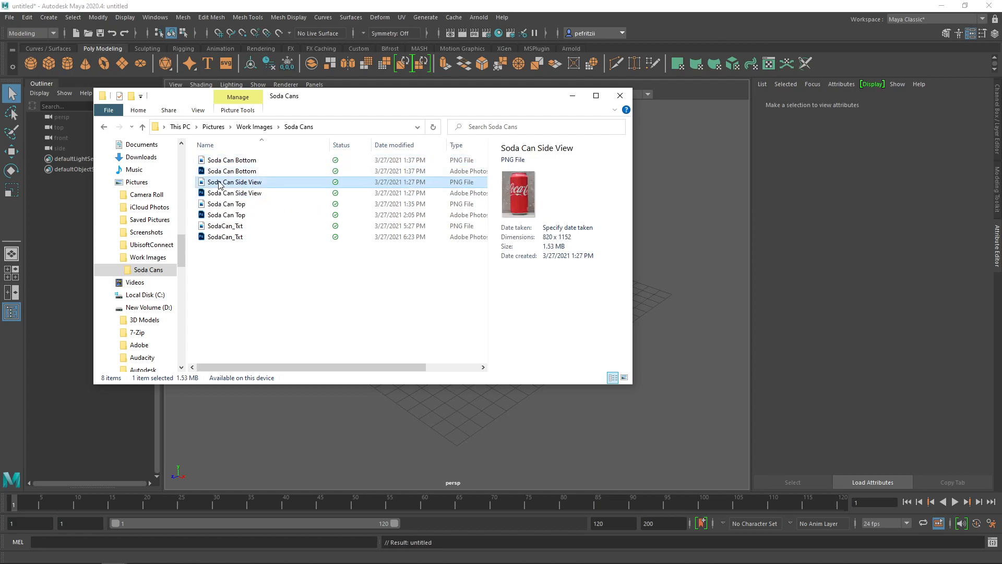
left_click(220, 205)
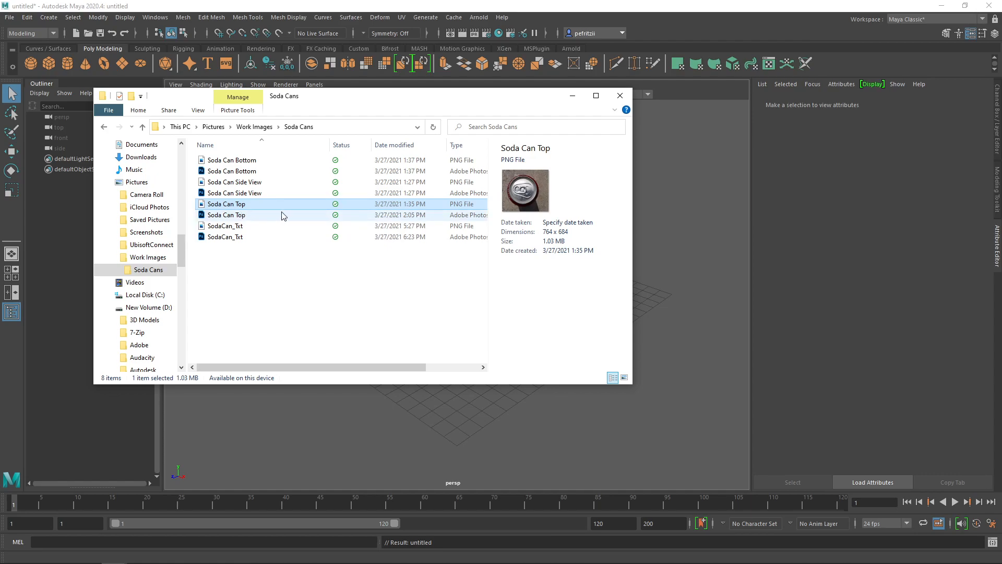
left_click(232, 229)
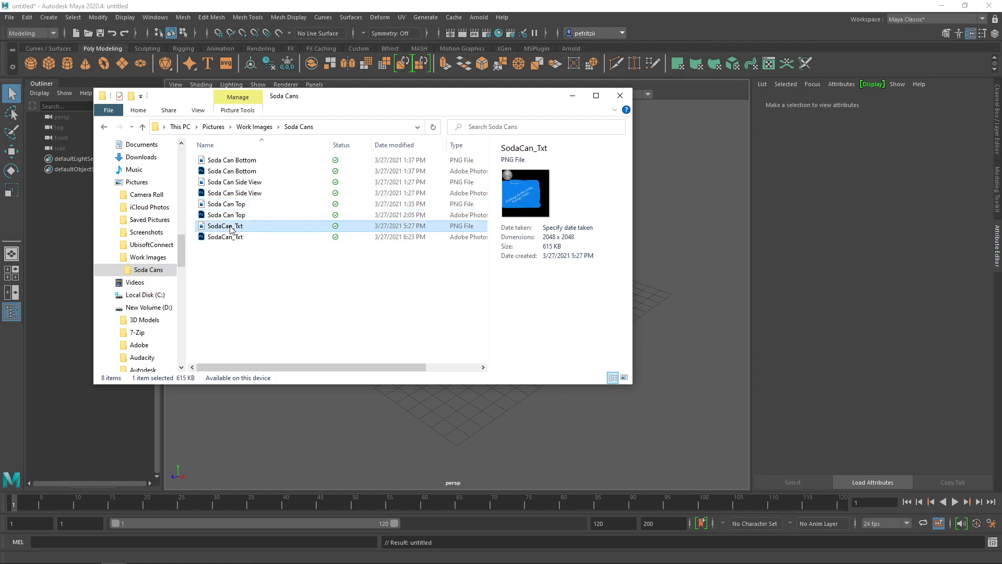
left_click(225, 204)
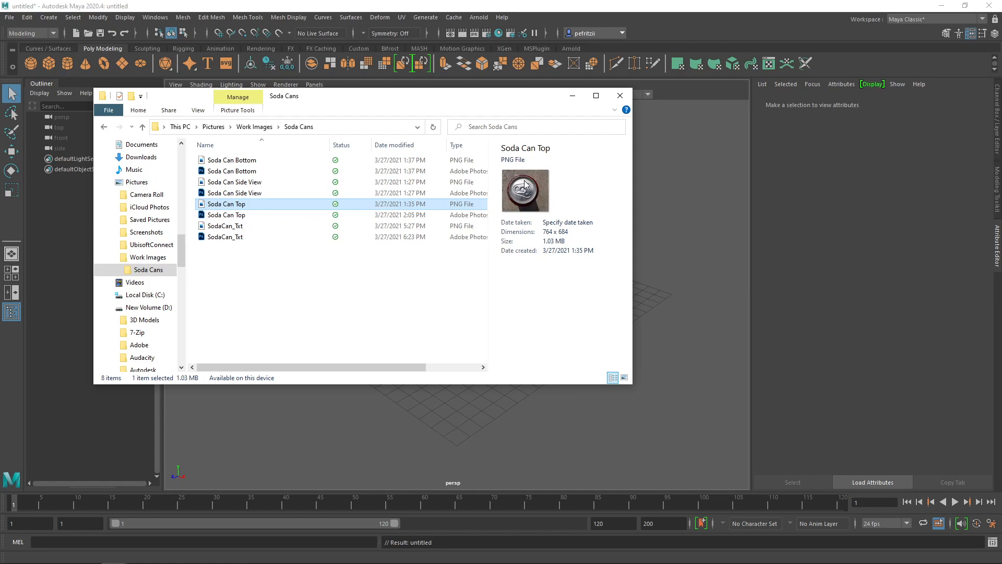
- Open Soda Can Top.png in Photos, look through the texture and side view images, and close the viewer
double_click(200, 205)
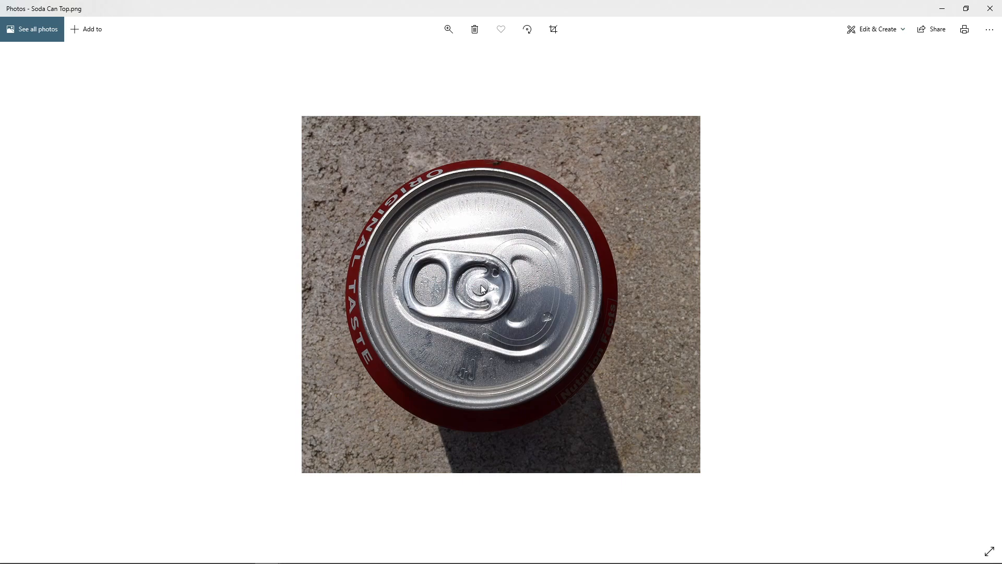
left_click(969, 292)
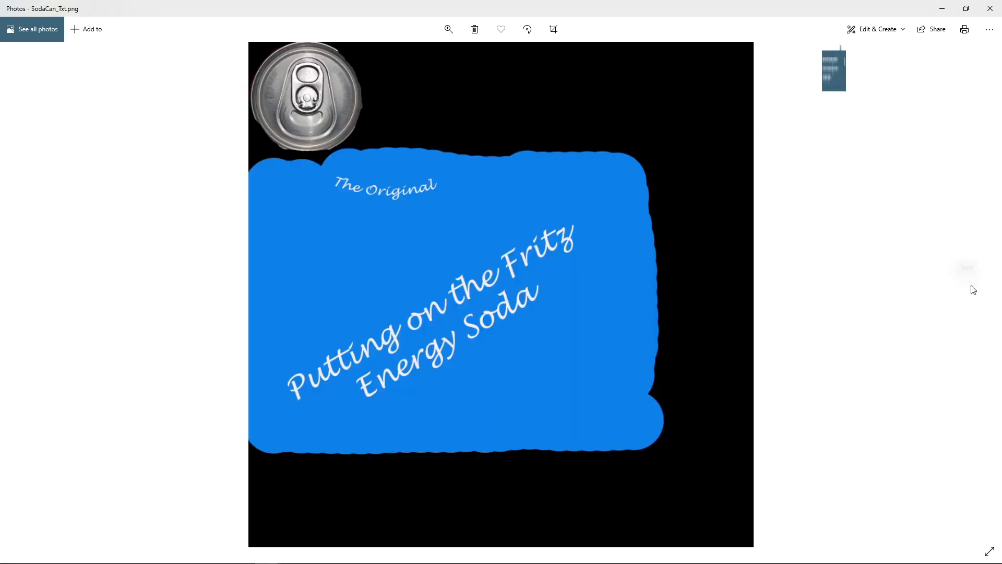
left_click(26, 294)
left_click(26, 294)
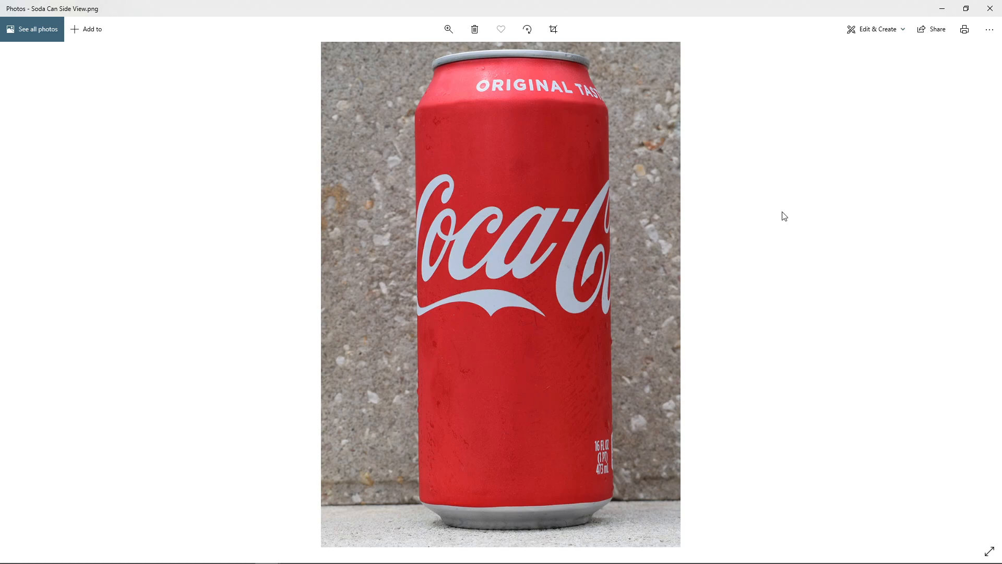
left_click(992, 9)
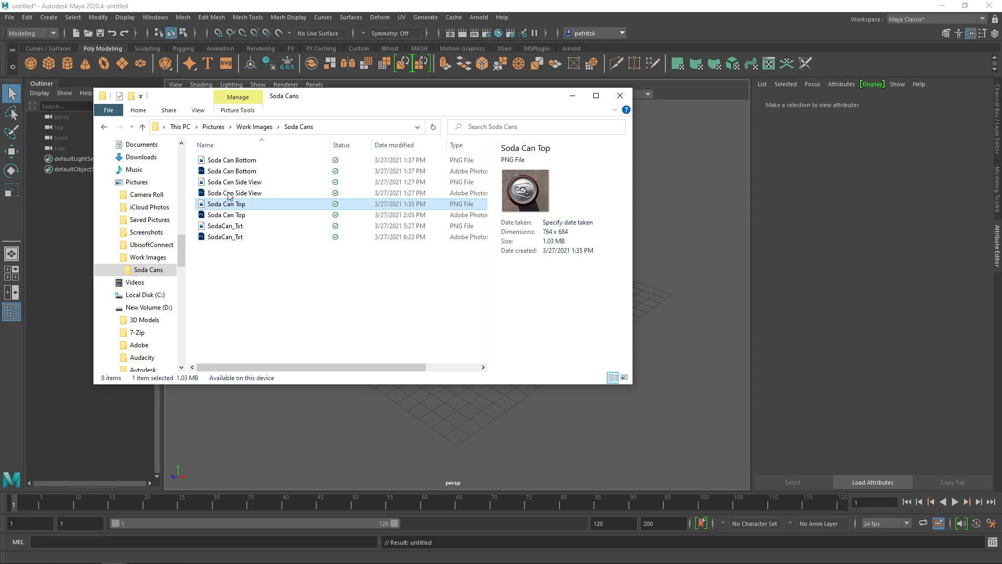
- Copy the Soda Can Bottom, Soda Can Side View and Soda Can Top PNG files from the Soda Cans folder
left_click(215, 182, "ctrl")
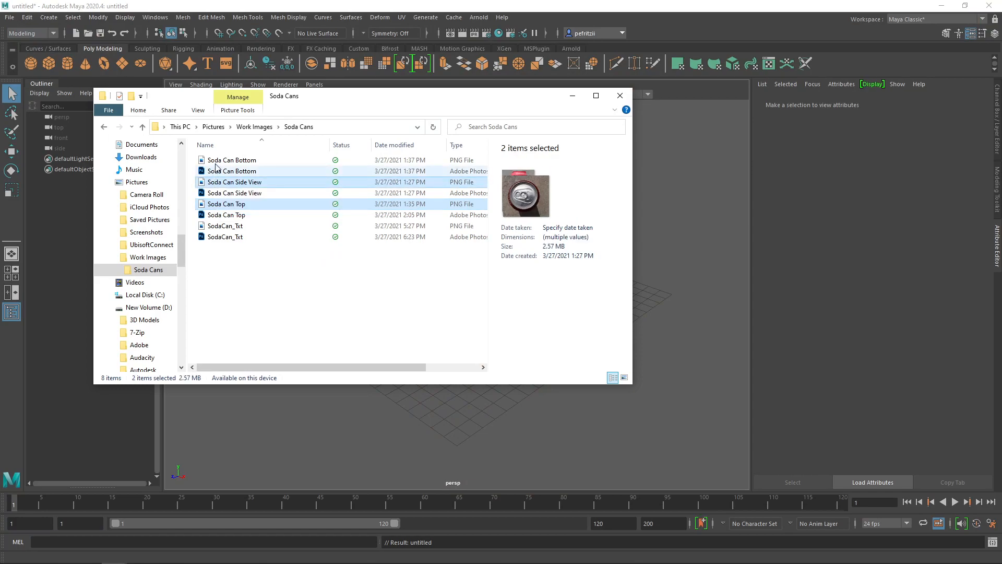
left_click(219, 160, "ctrl")
right_click(218, 162)
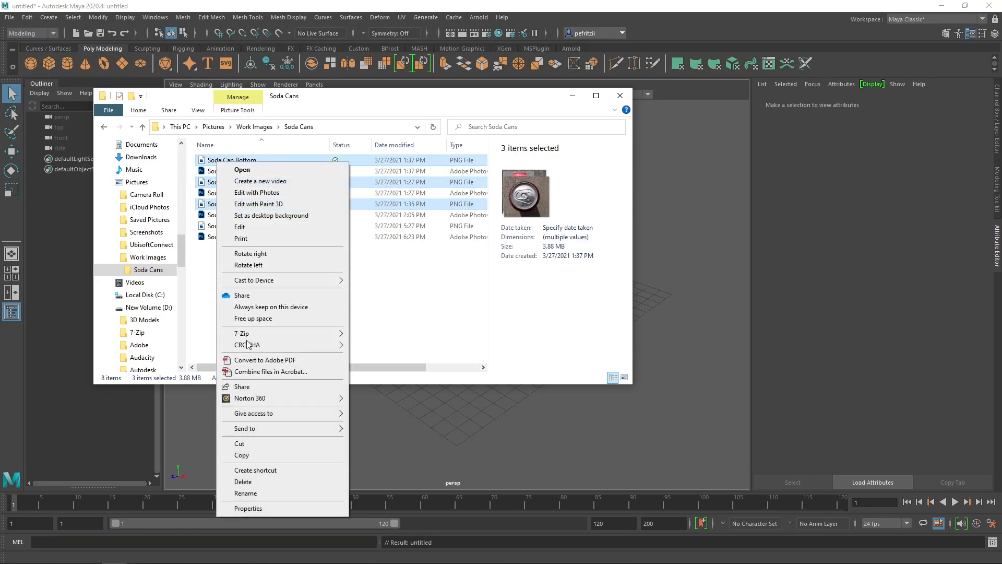
left_click(240, 455)
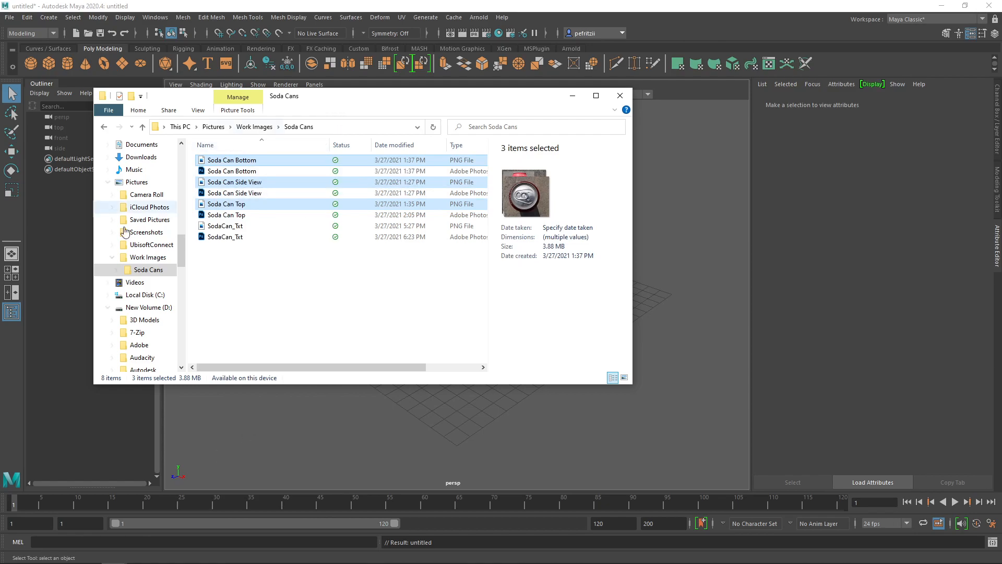
- Open the sourceimages folder of the Soda_CanCrush_Demo project inside Maya_Projects 2021 on the D: drive
scroll(160, 285, "down", 1)
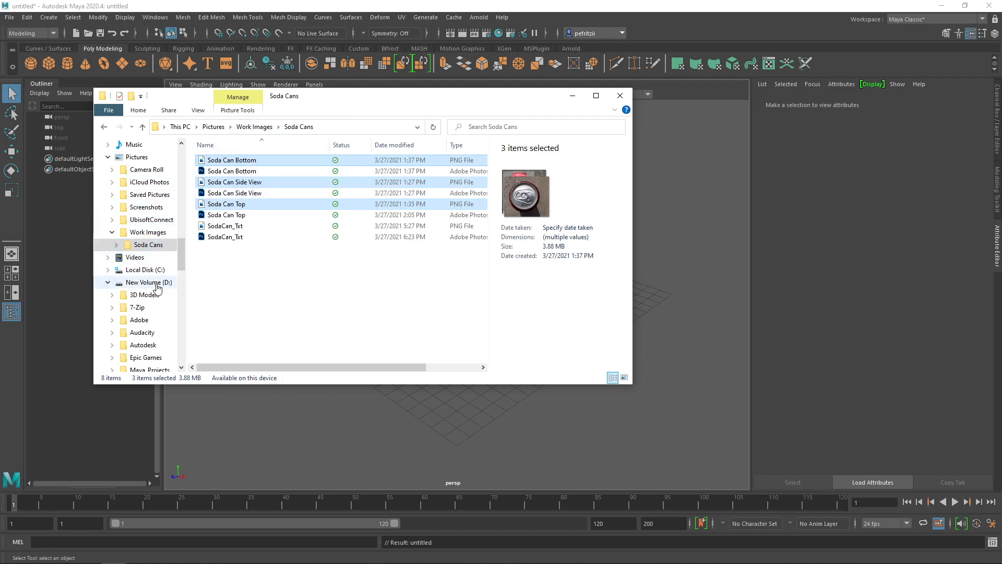
scroll(139, 283, "down", 1)
scroll(140, 283, "down", 1)
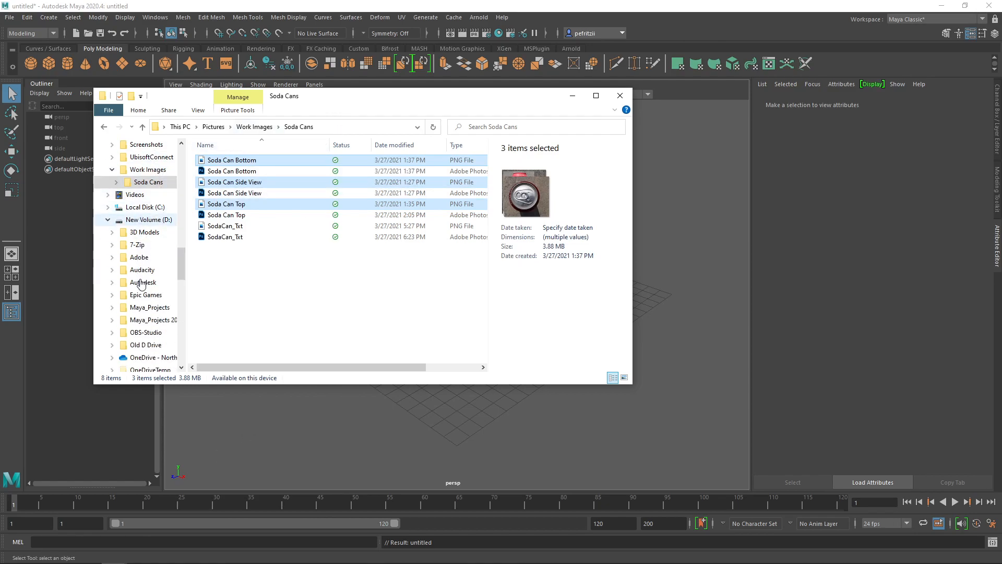
left_click(113, 321)
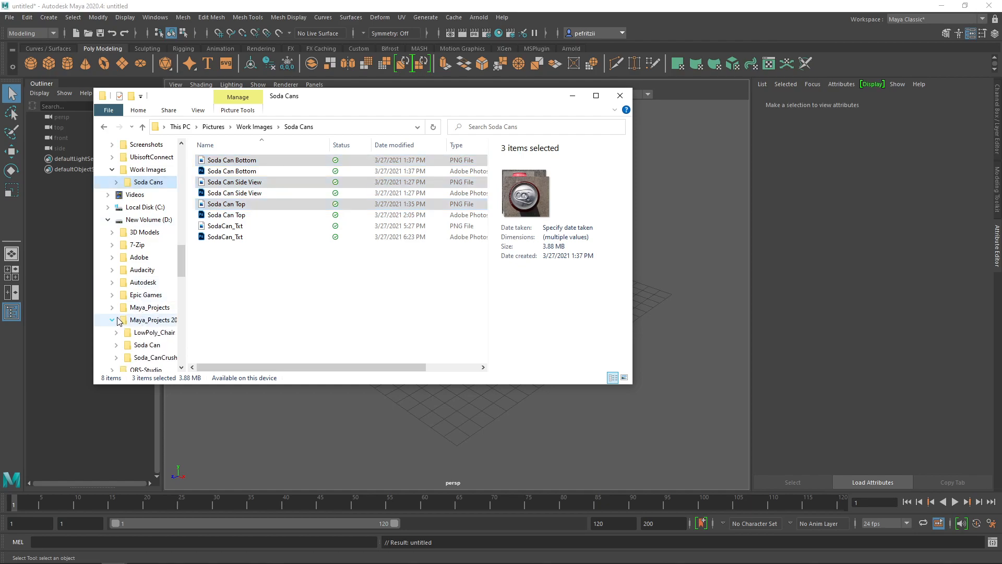
scroll(125, 313, "down", 2)
left_click(139, 300)
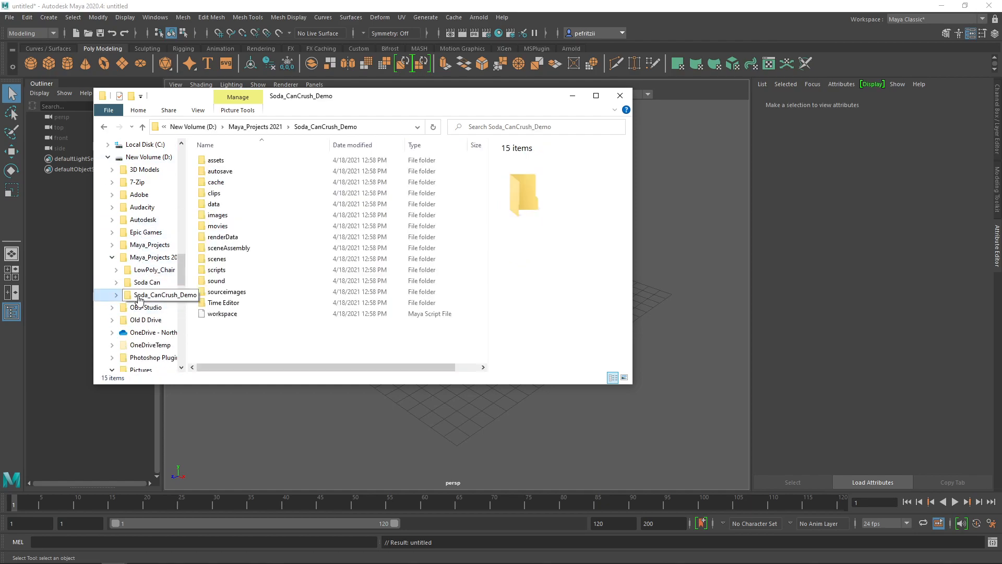
left_click(216, 295)
double_click(216, 296)
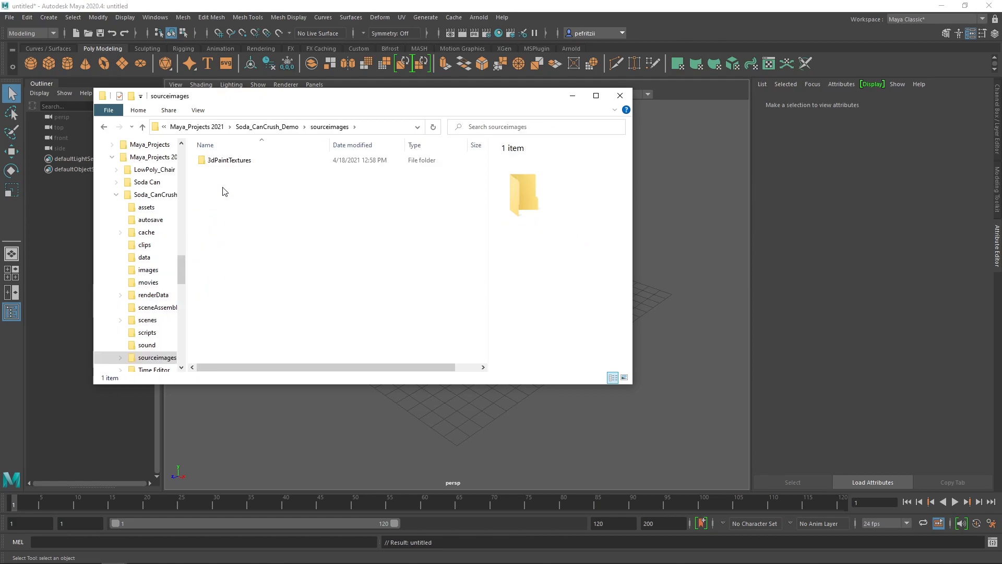
- Paste the three copied soda can PNG files into sourceimages and move the File Explorer window off Maya
right_click(224, 199)
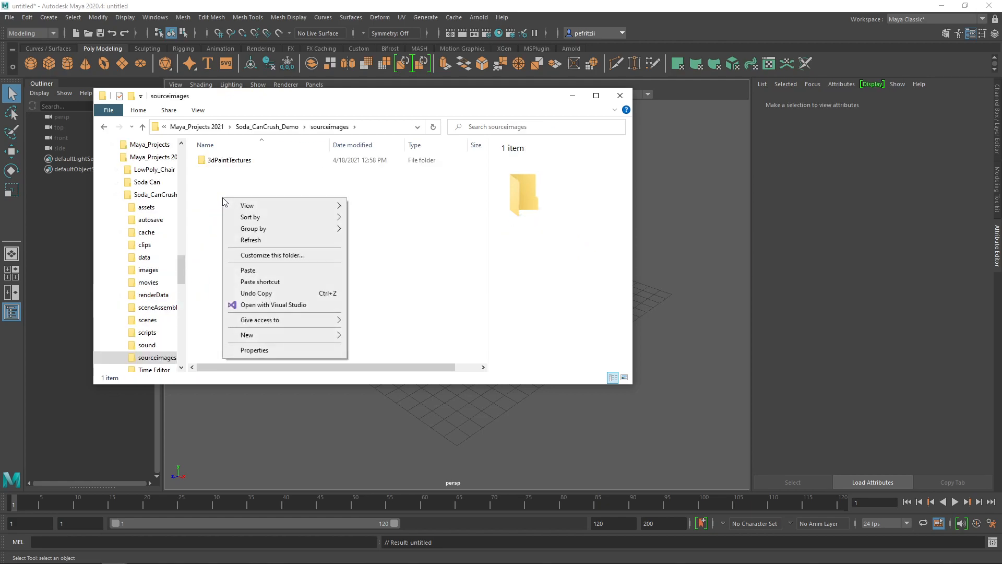
left_click(260, 271)
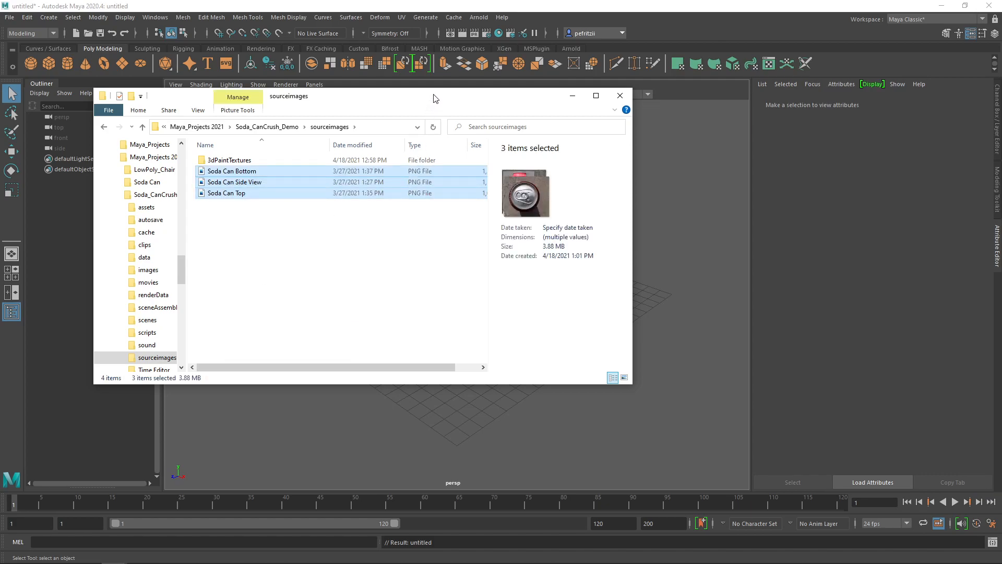
left_click(348, 243)
left_click_drag(462, 100, 0, 172)
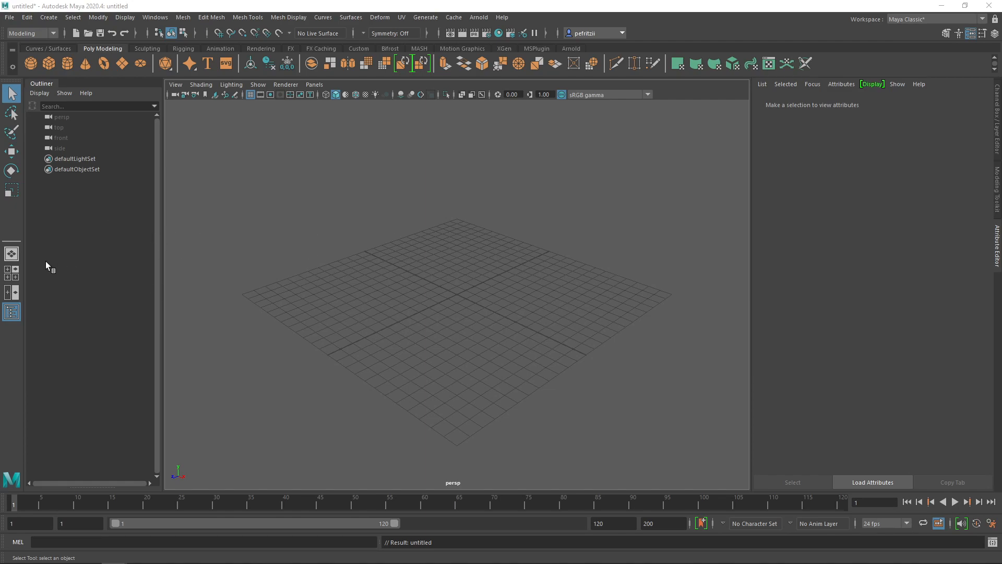
- Switch back and forth between the four-view layout and the single perspective view
left_click(14, 270)
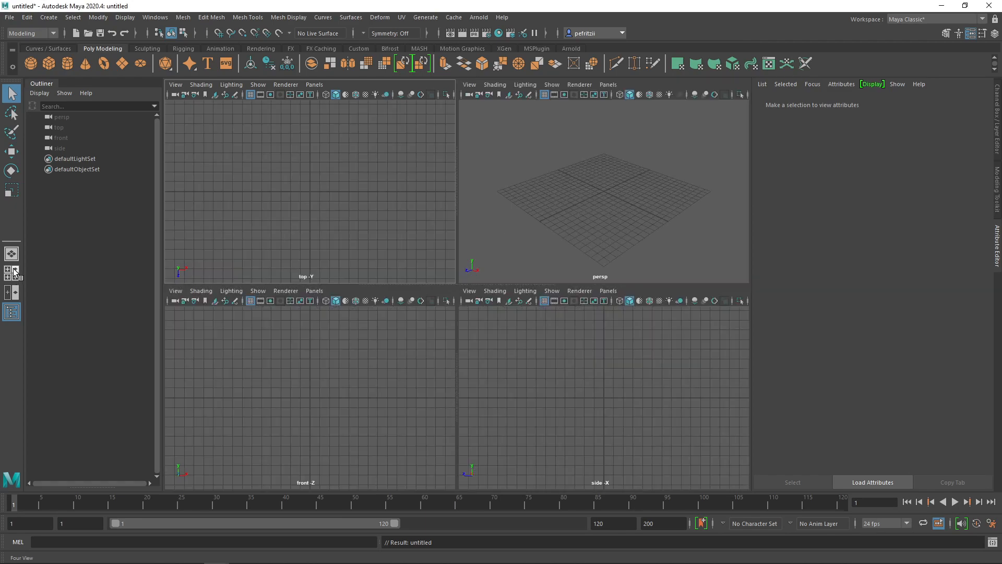
left_click(11, 253)
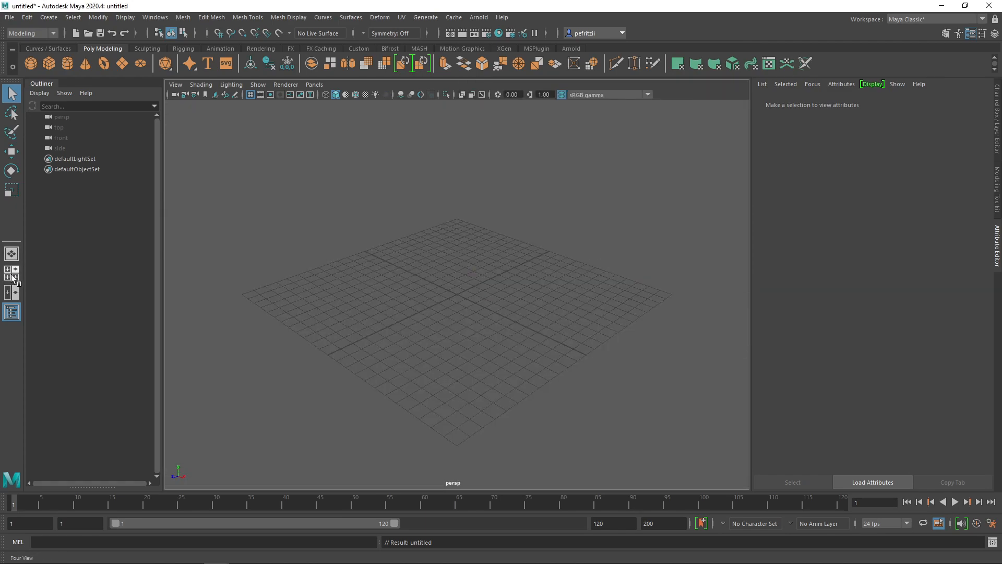
left_click(12, 272)
left_click(15, 287)
left_click(12, 272)
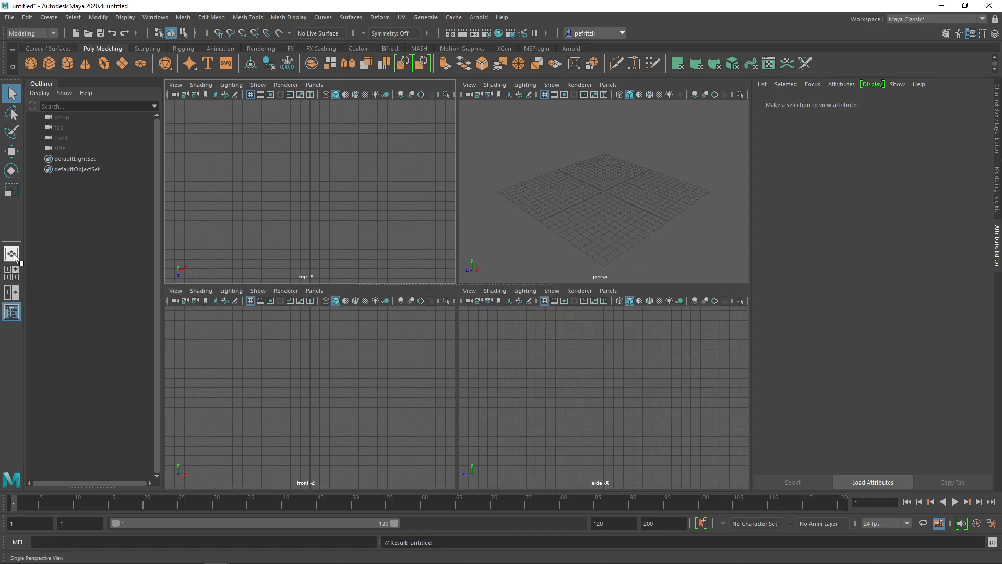
left_click(11, 253)
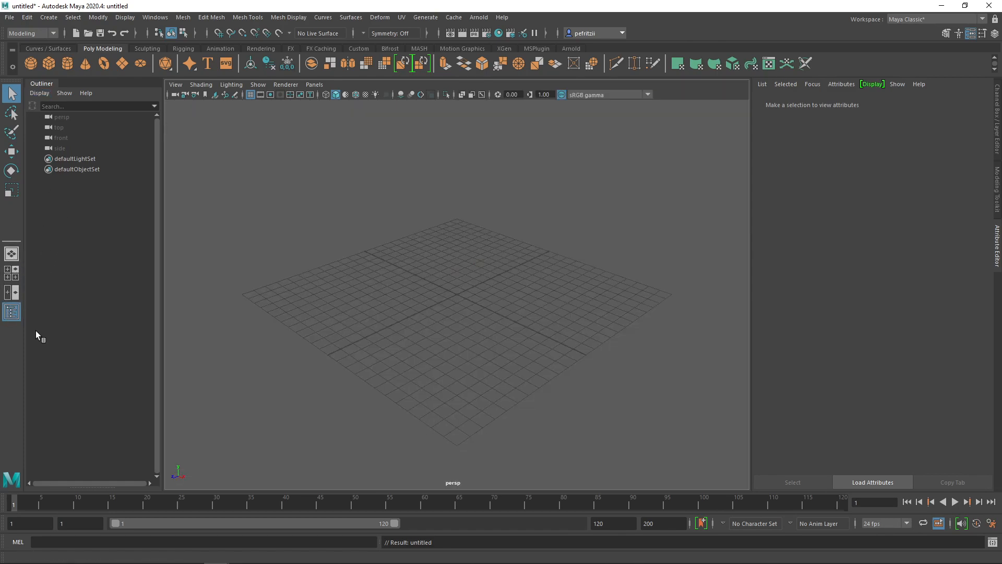
- Hide the Outliner and show it again beside the perspective view
left_click(12, 312)
left_click(11, 312)
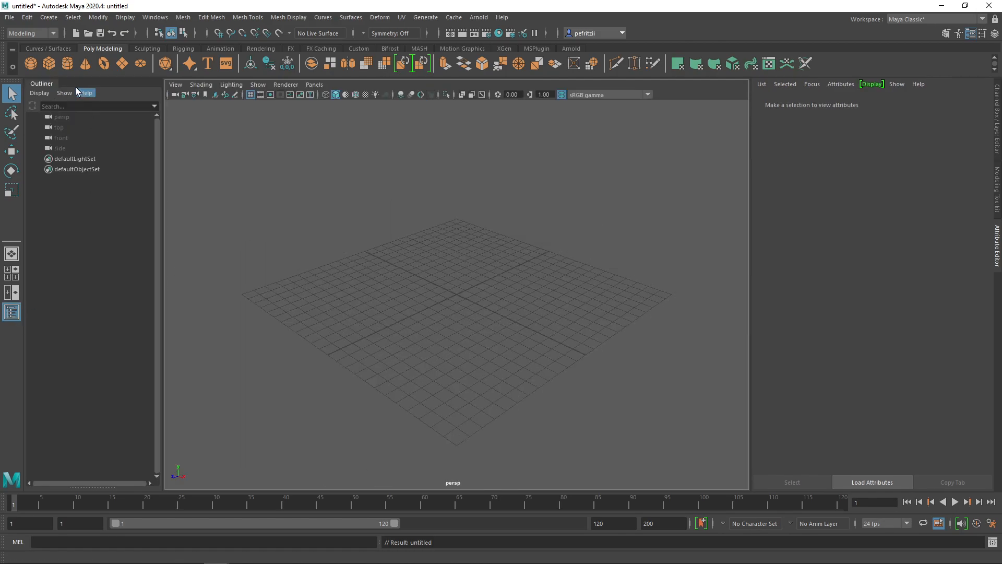
left_click(42, 84)
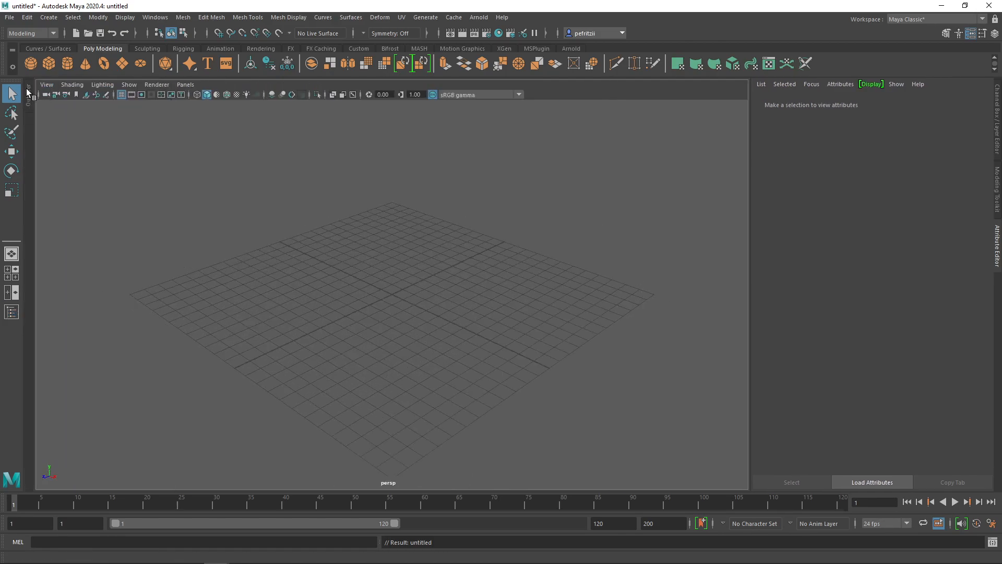
left_click(30, 92)
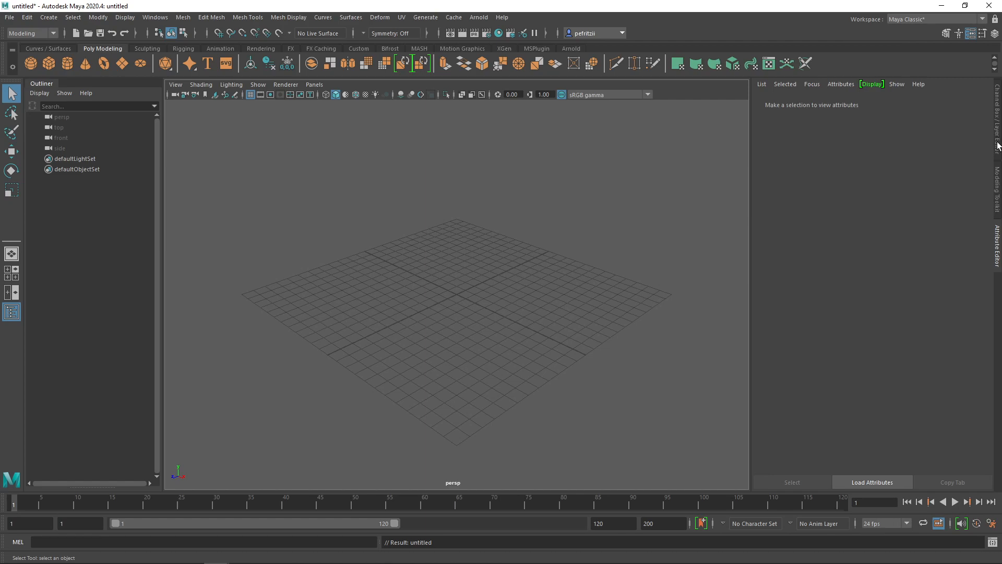
- Collapse the Attribute Editor and, in the four-view layout, replace the front view with a new Bottom orthographic camera
left_click(995, 252)
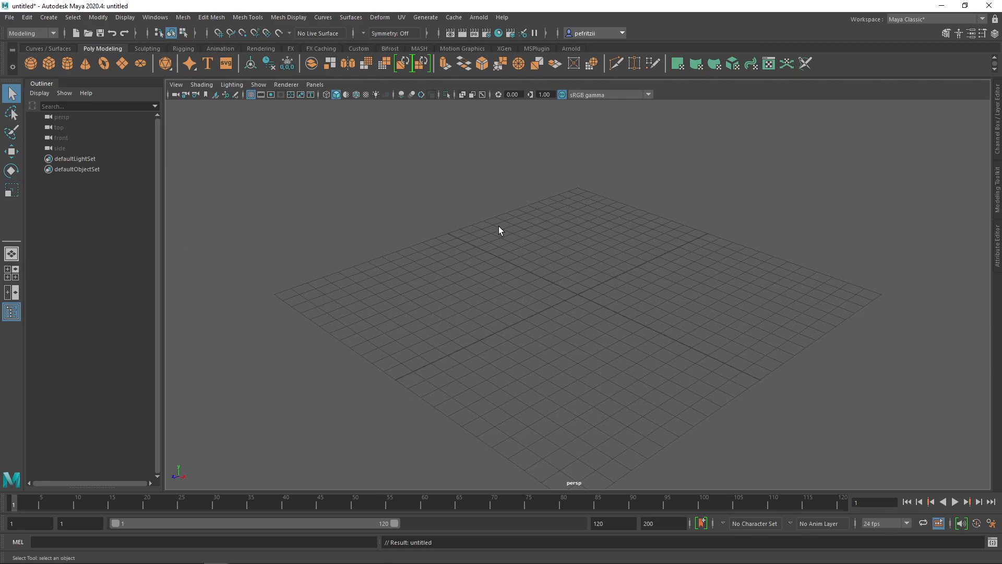
key("space")
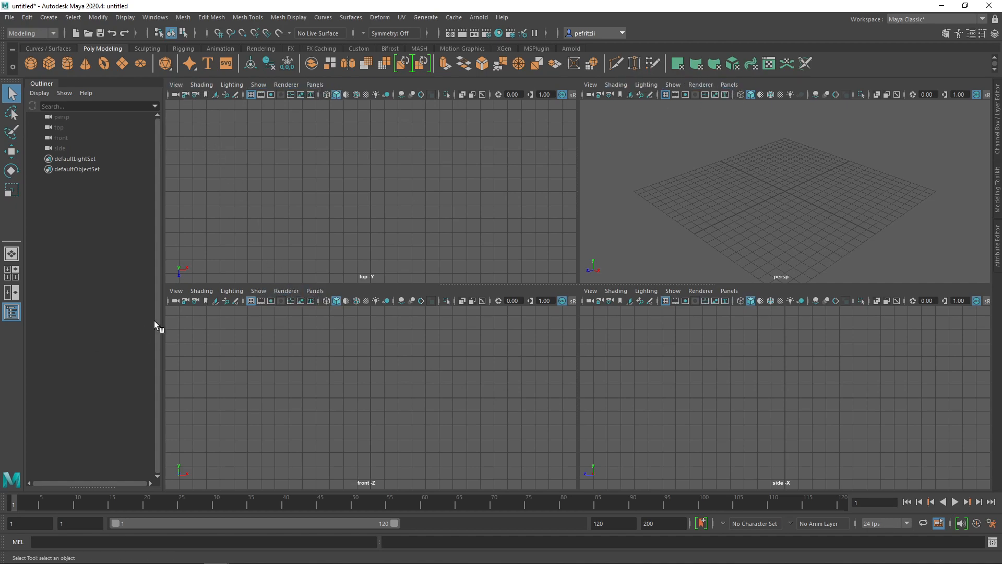
left_click(314, 290)
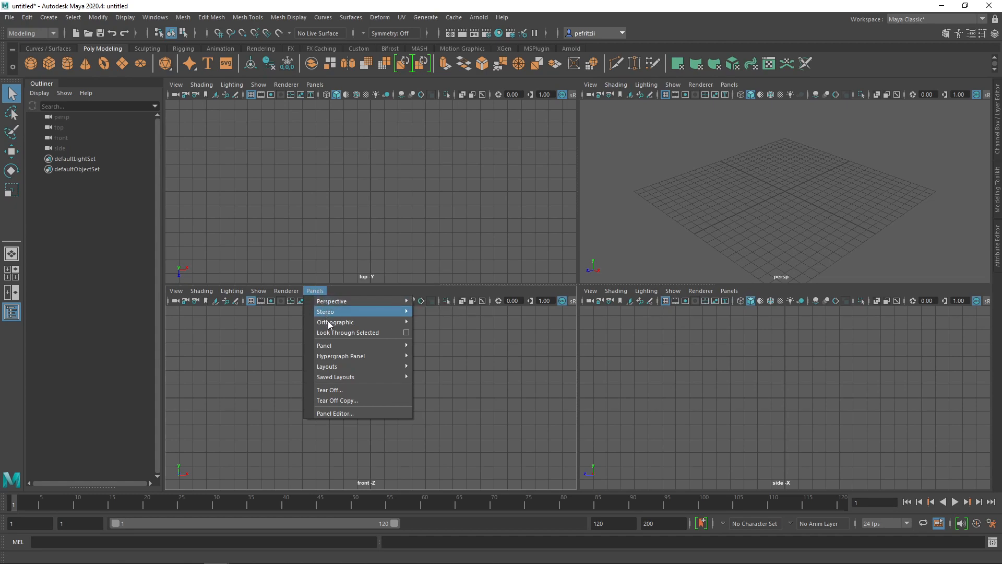
mouse_move(328, 327)
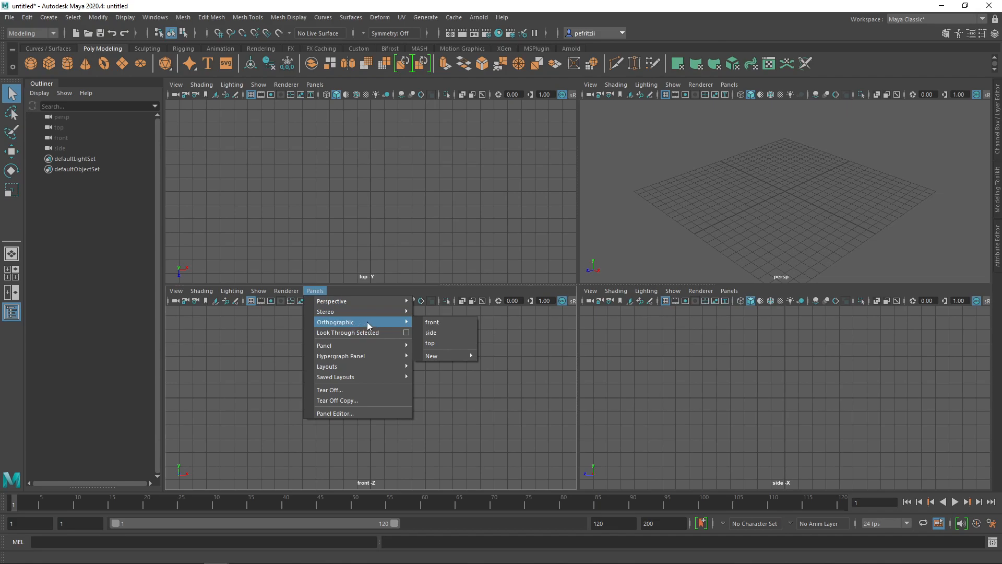
mouse_move(453, 353)
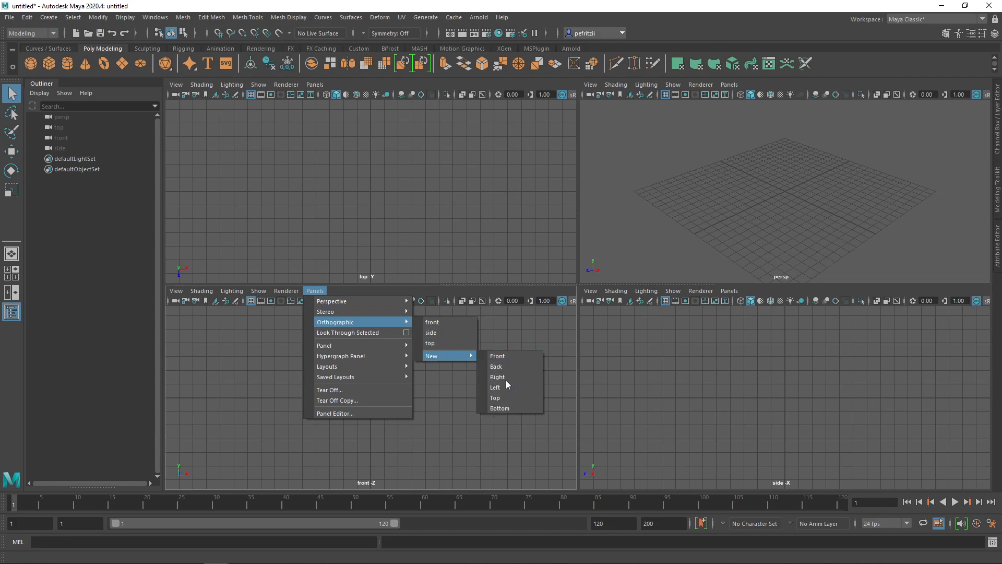
left_click(497, 408)
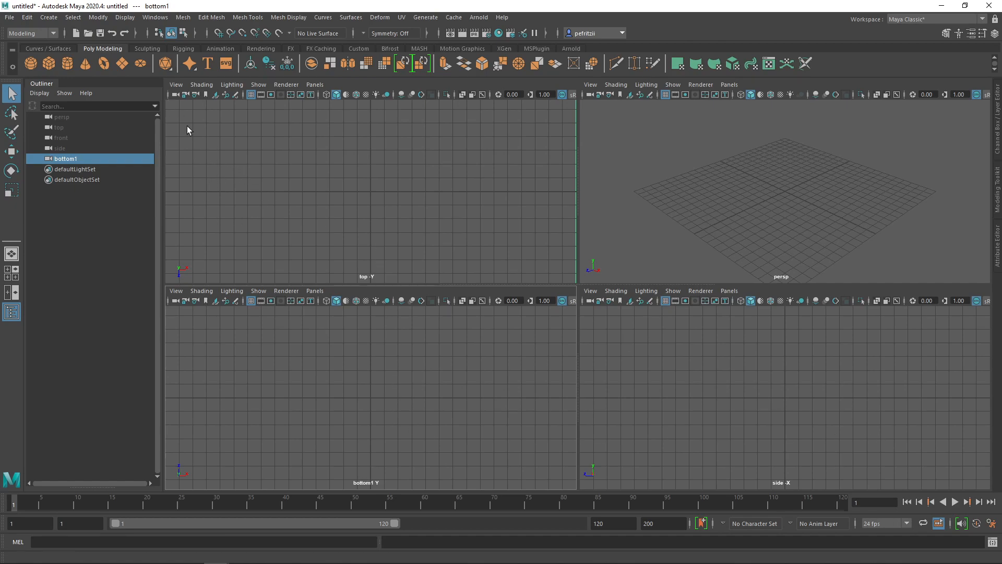
- Import Soda Can Top.png from sourceimages as an image plane in the top view
left_click(177, 87)
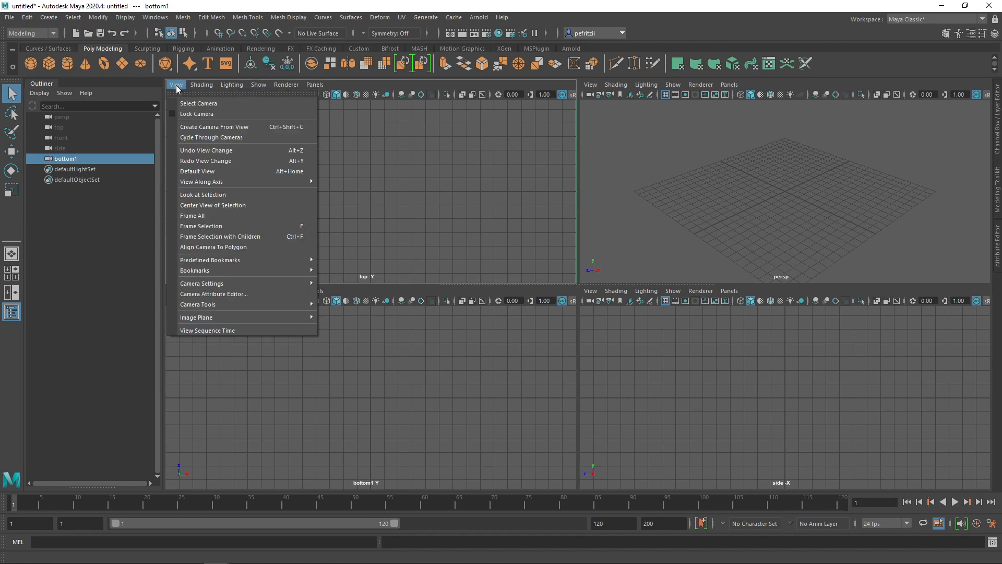
mouse_move(227, 317)
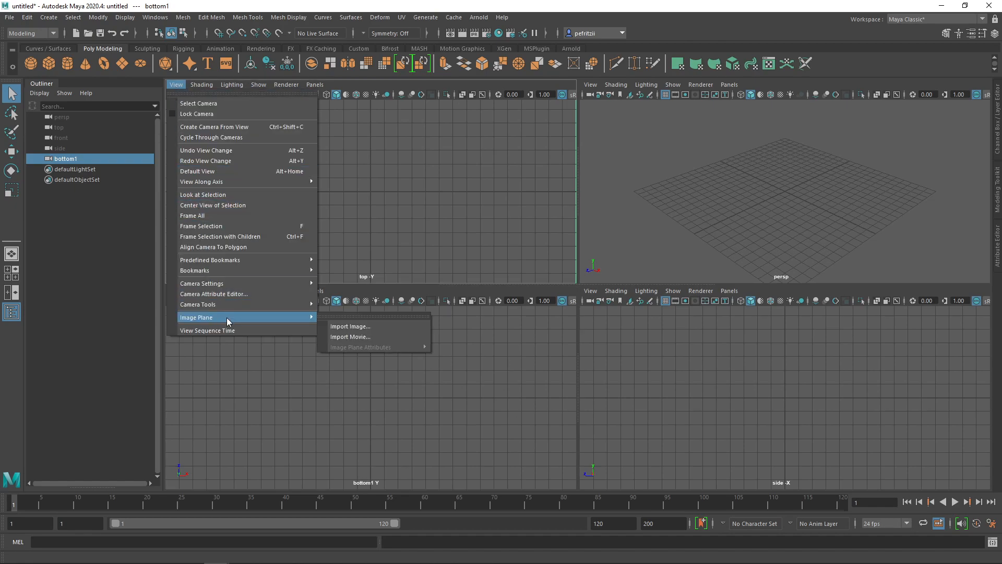
left_click(347, 326)
left_click_drag(220, 203, 273, 180)
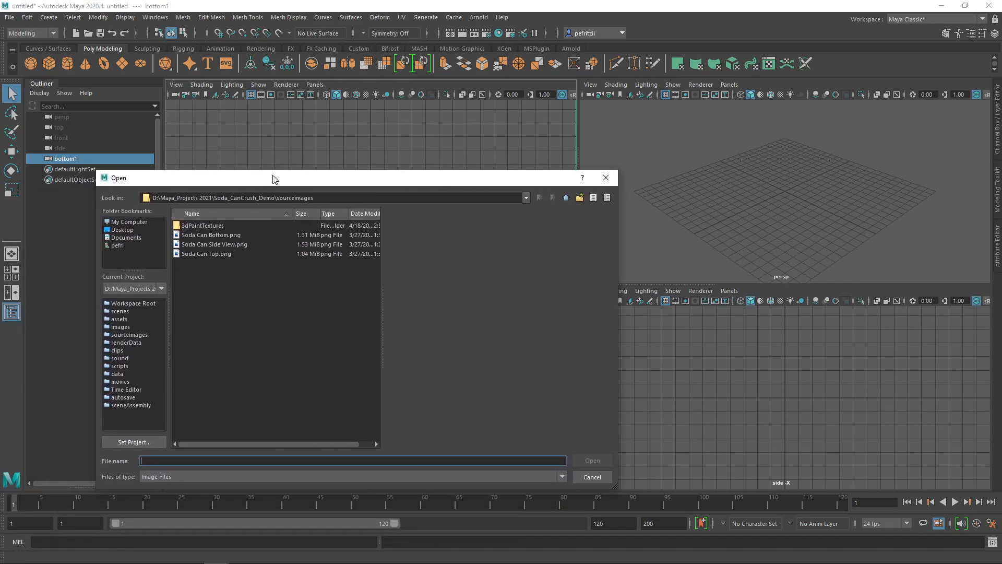
left_click(202, 254)
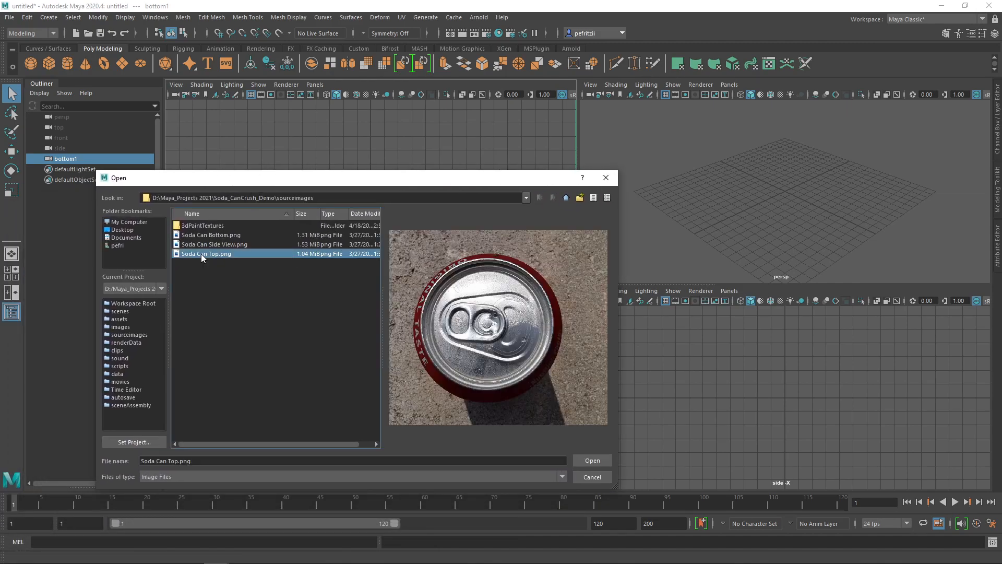
left_click(587, 459)
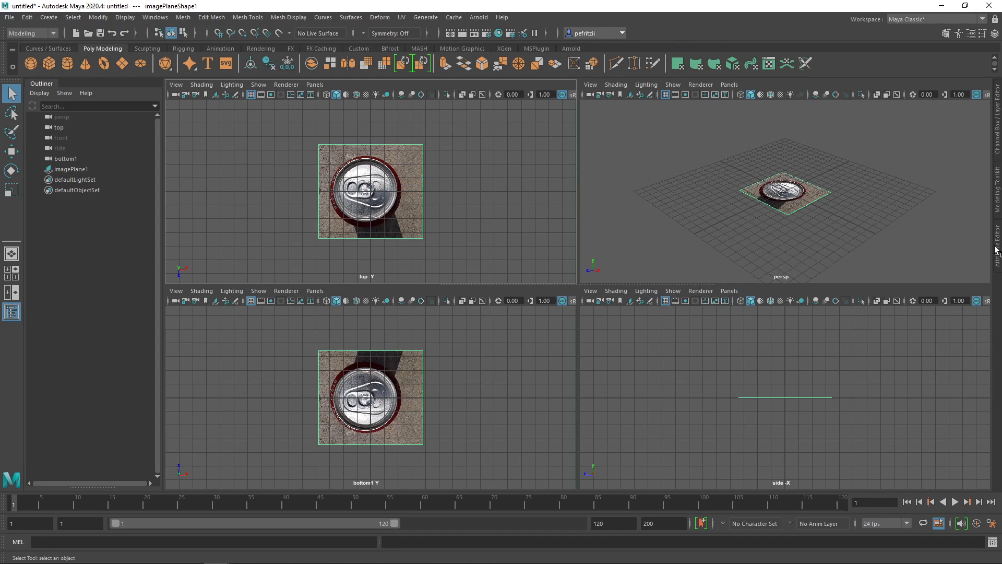
- Create a display layer from the selected can-top image plane and name it Top_View, keeping the Normal display type
left_click(997, 138)
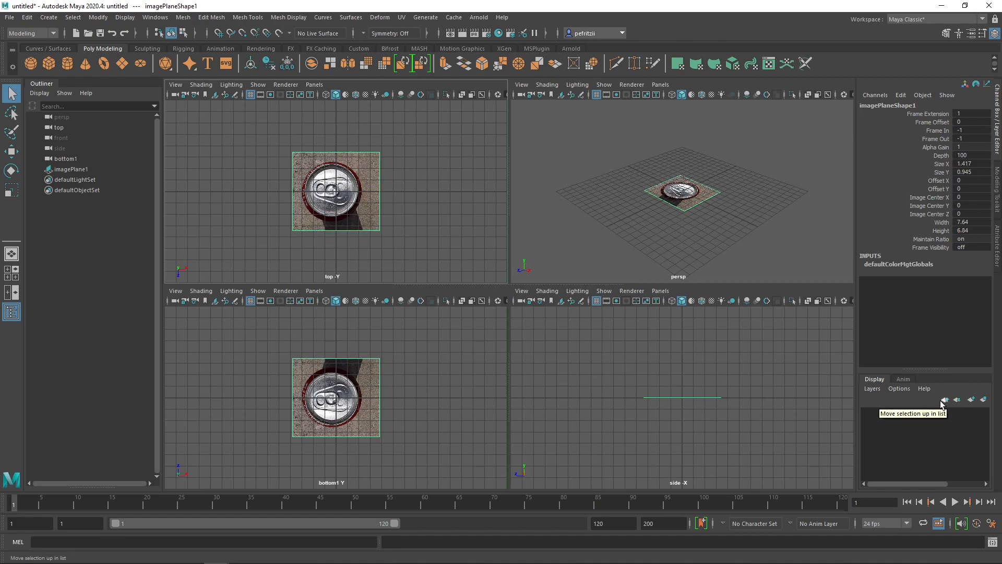
left_click(983, 400)
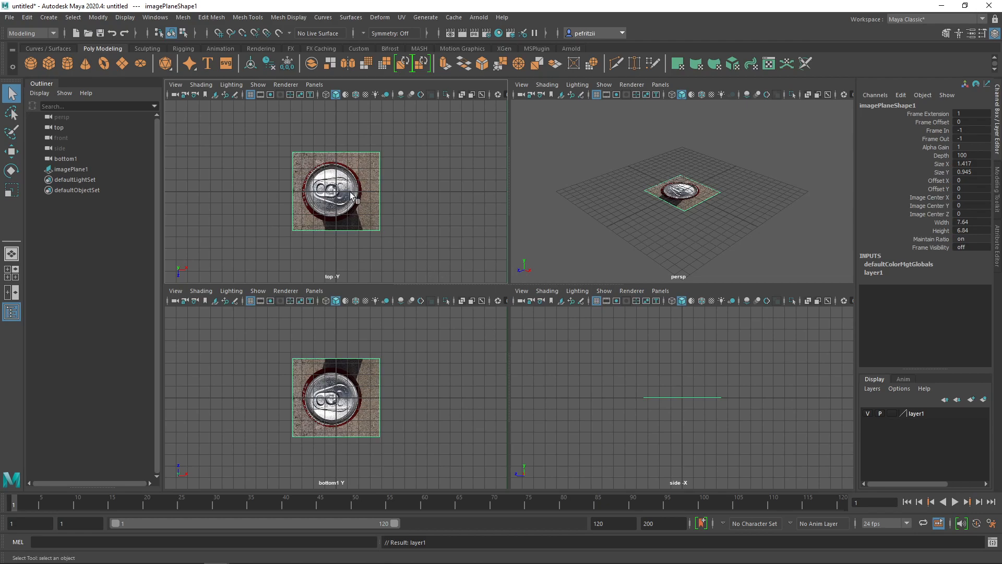
double_click(916, 413)
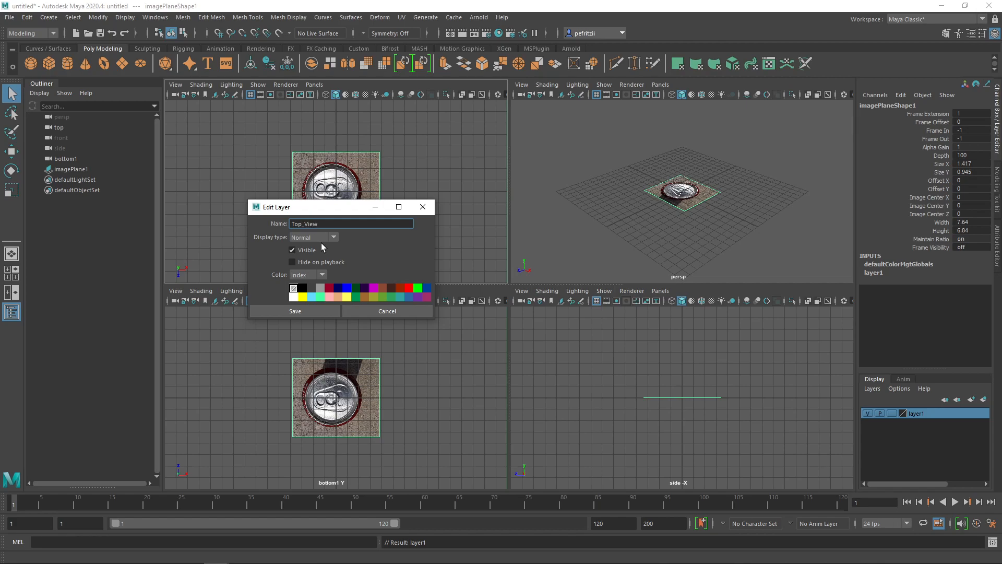
key("Return")
left_click(333, 237)
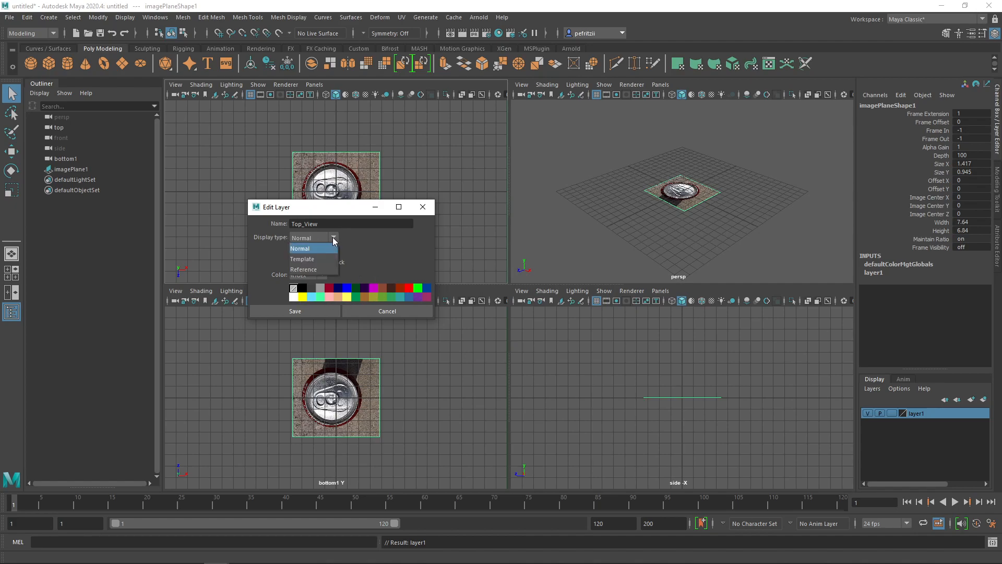
left_click(333, 237)
left_click(334, 240)
left_click(334, 238)
left_click(278, 311)
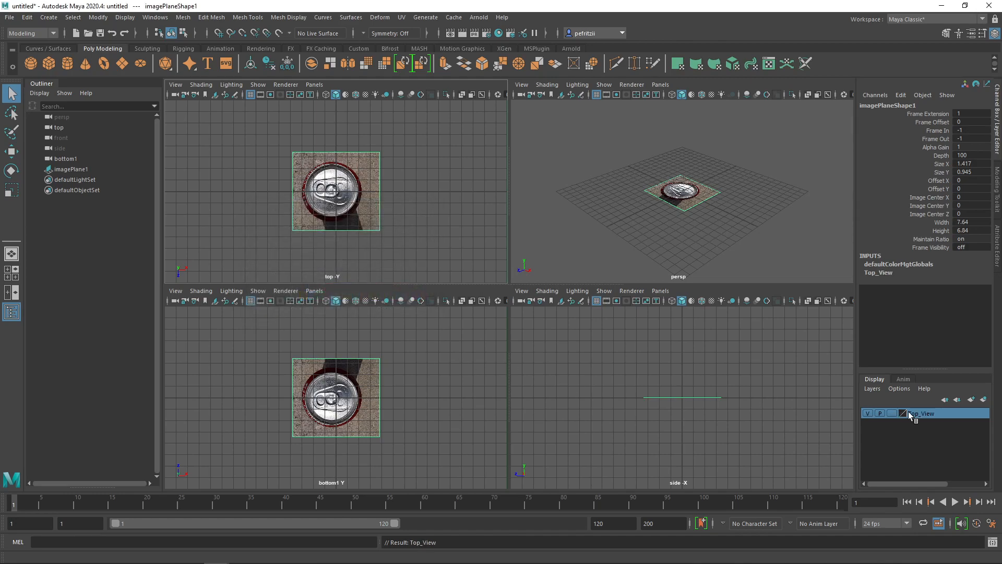
- Rename the imagePlane1 object as Top_View
left_click(67, 170)
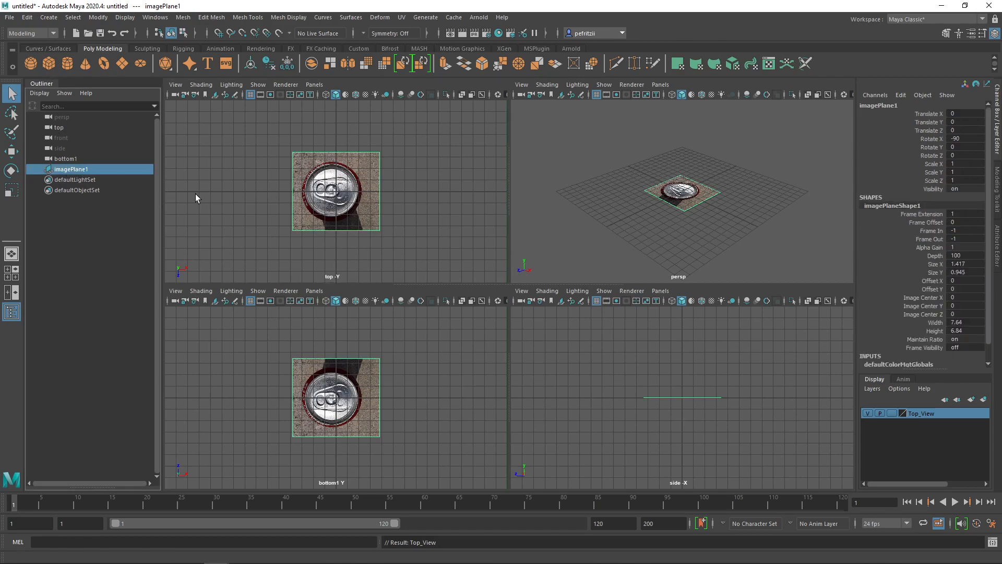
double_click(73, 169)
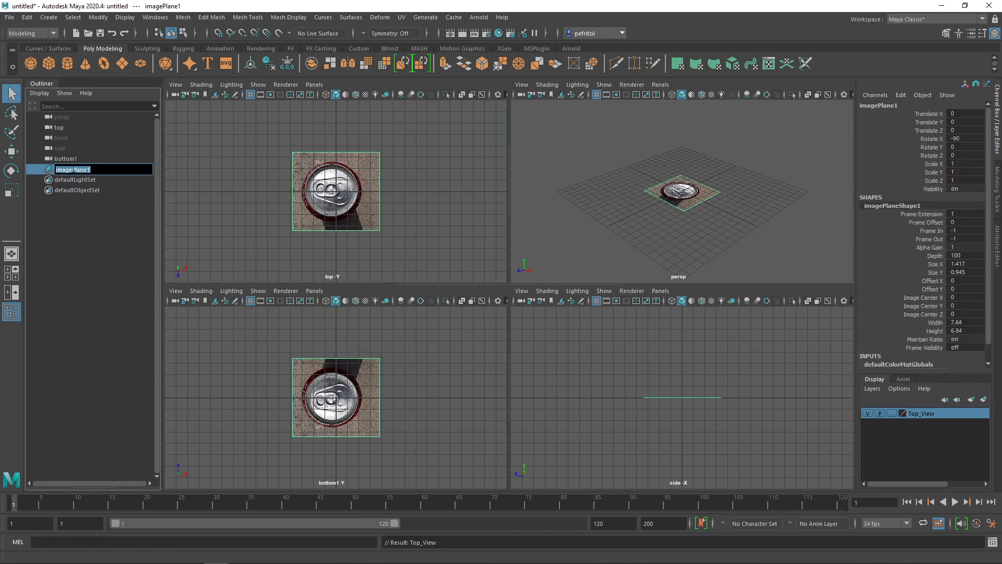
key("BackSpace")
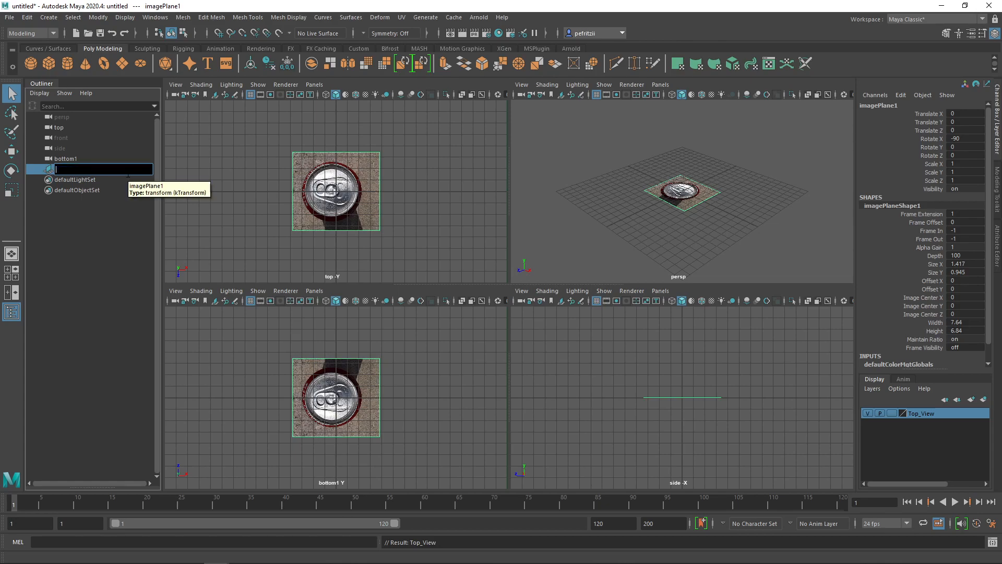
type("Top_View")
key("Return")
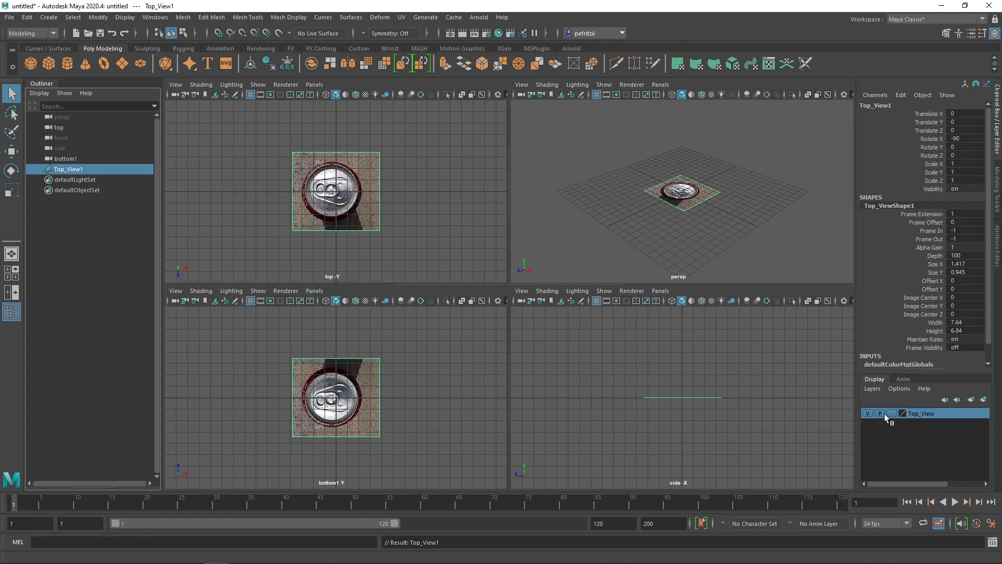
- Toggle the Top_View layer's visibility off and on, and switch its display type through Template to Reference
left_click(867, 414)
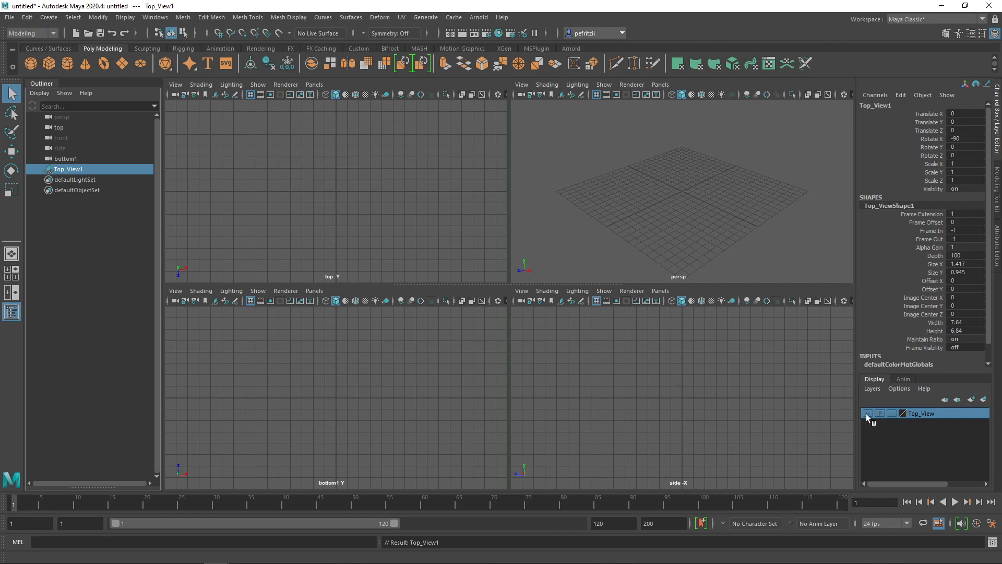
left_click(866, 413)
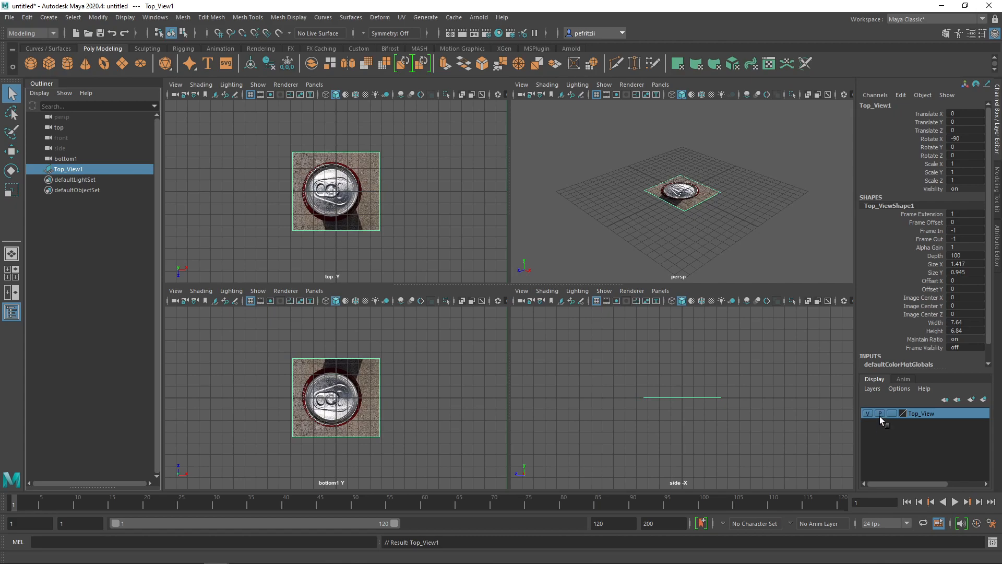
left_click(891, 413)
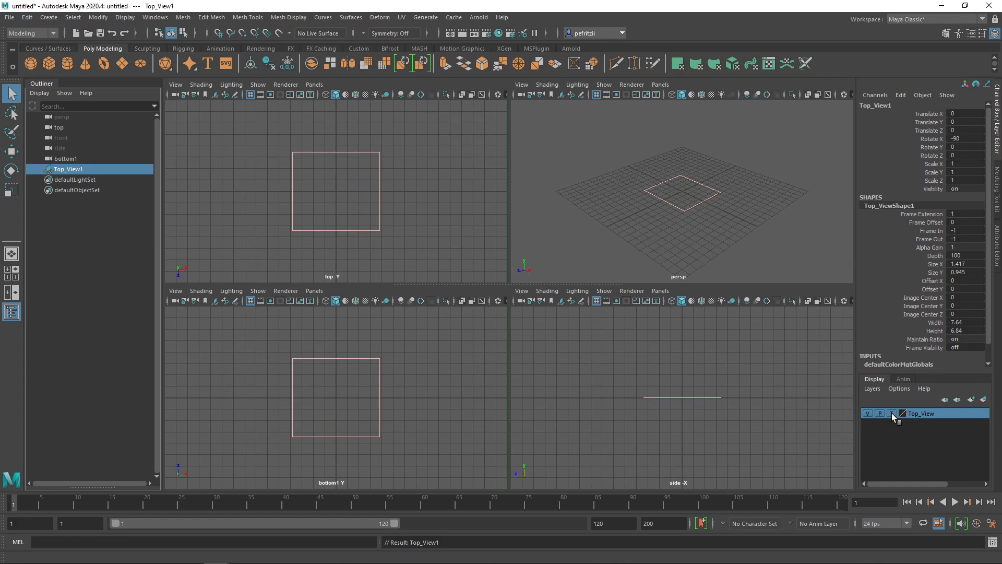
left_click(892, 413)
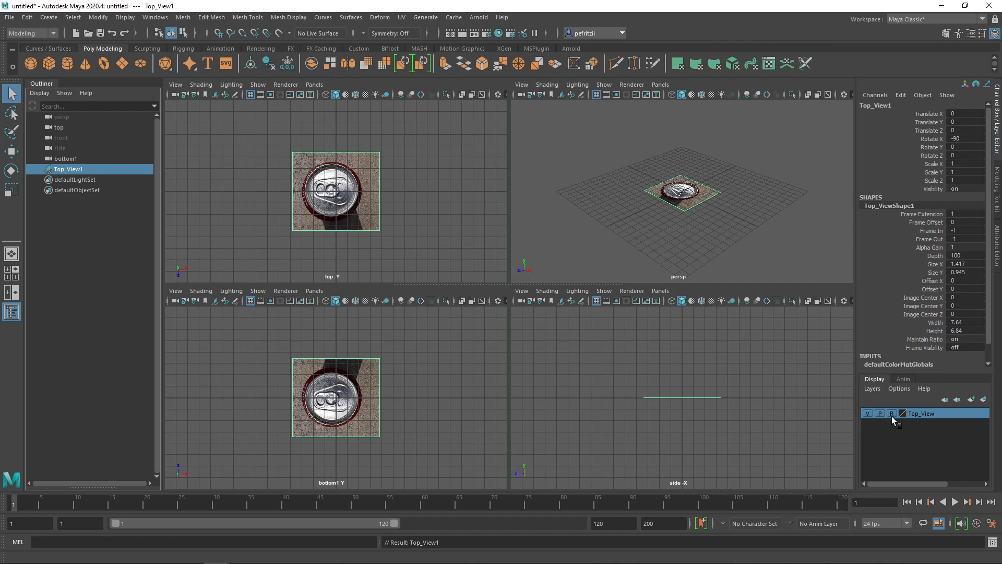
- Test selecting the can-top image plane in the top view, and set the Top_View layer's display type to Reference
left_click(257, 182)
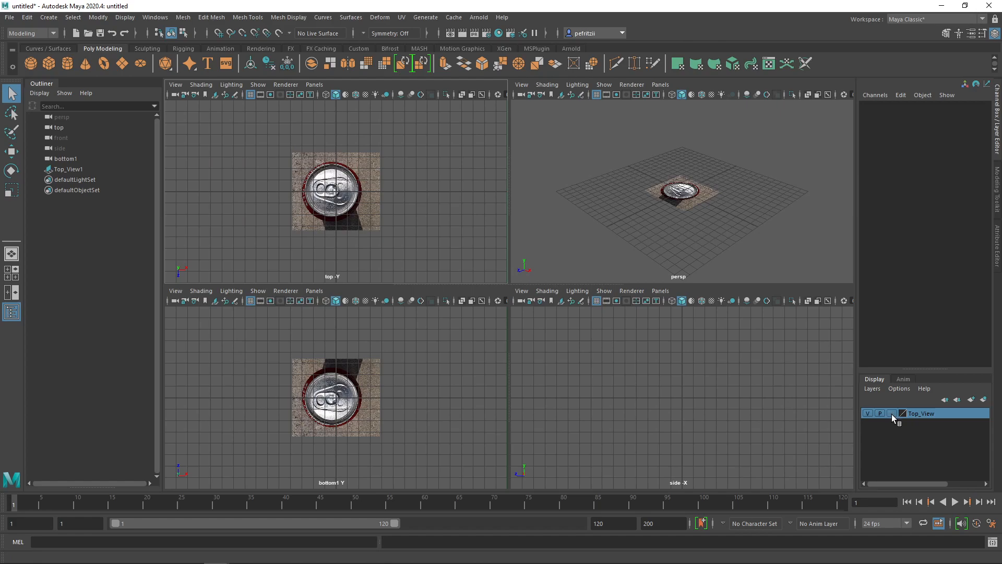
left_click(344, 216)
left_click(388, 224)
left_click(366, 218)
left_click(406, 221)
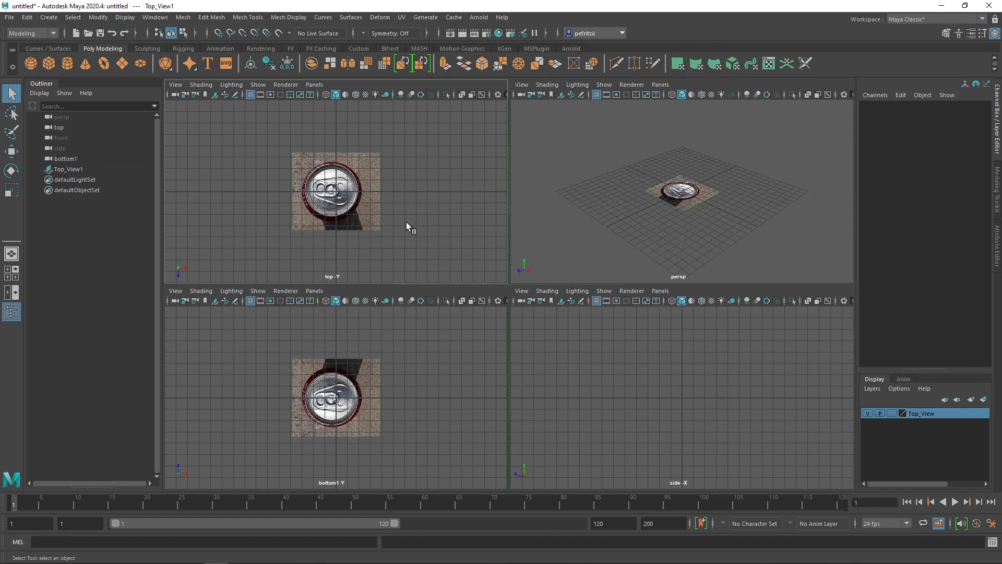
left_click(892, 413)
left_click(893, 413)
- Select Top_View1 in the Outliner with the Move tool, switch the selection to bottom1, and leave the Top_View layer on Reference
left_click(67, 169)
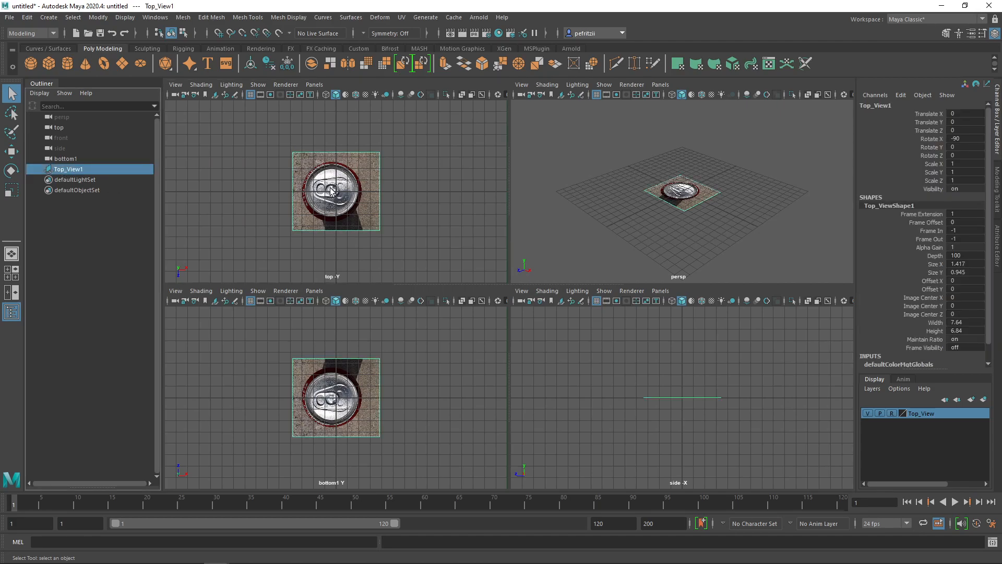
key("w")
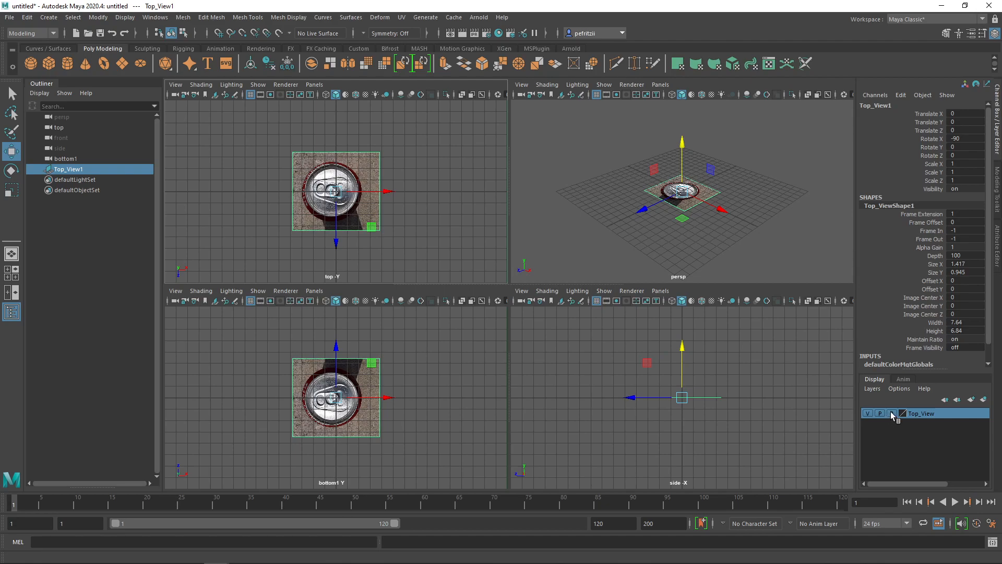
left_click(454, 233)
left_click(69, 159)
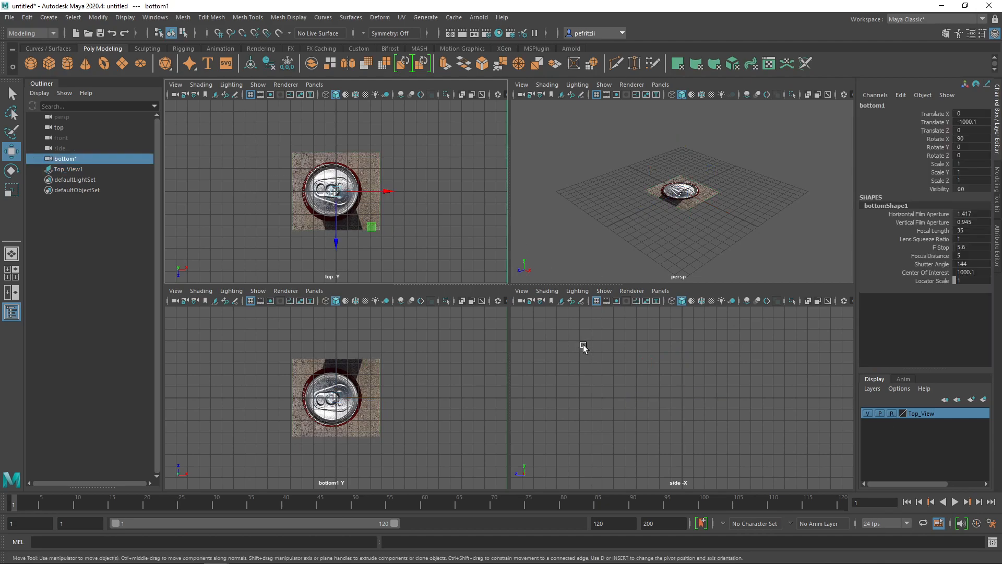
left_click(891, 413)
left_click(891, 413)
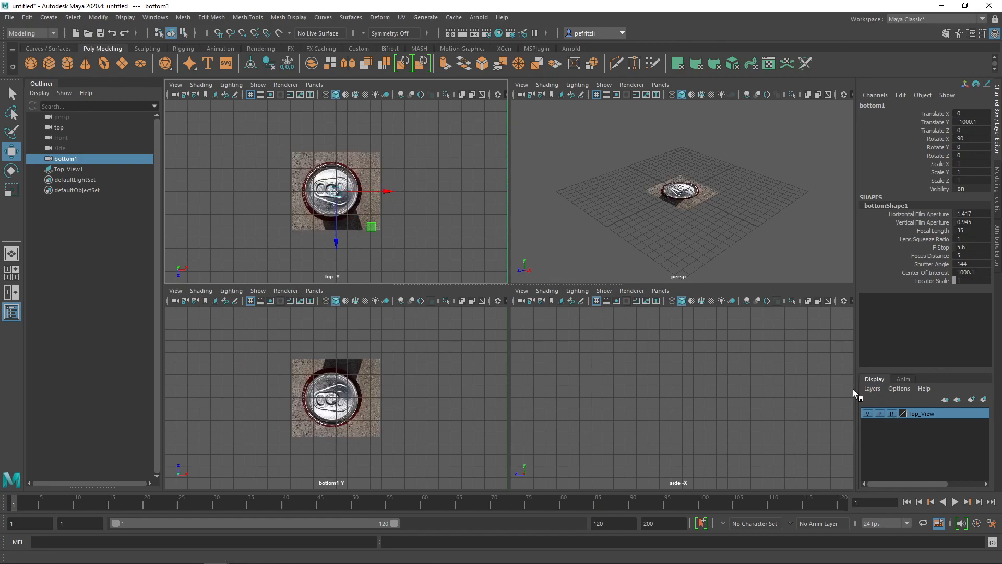
- Test box-selecting the can-top image plane, nudge the bottom1 camera to about -0.046 in Translate Z, and clear the selection
left_click(245, 144)
left_click_drag(252, 144, 473, 244)
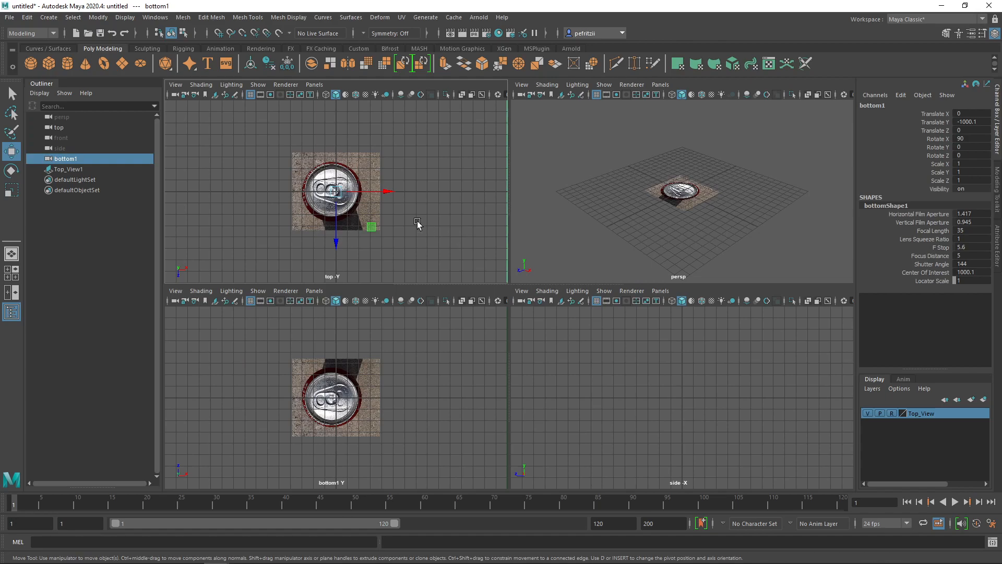
left_click_drag(336, 243, 332, 246)
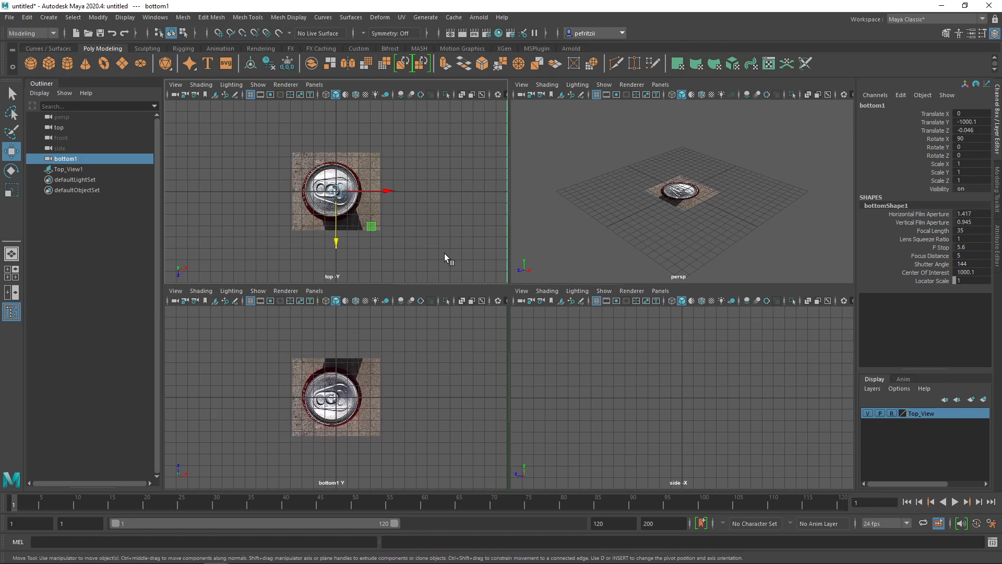
left_click(422, 267)
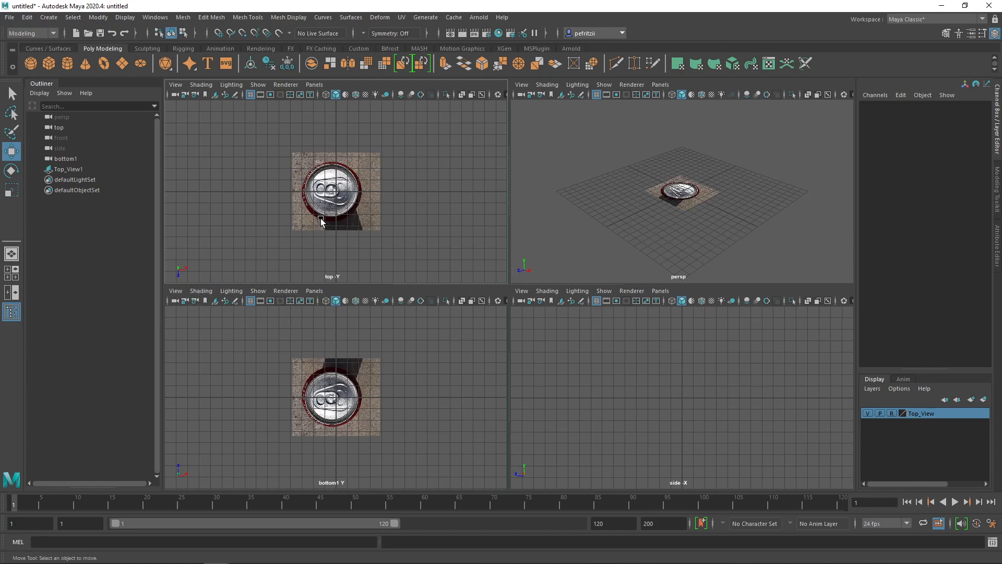
- Hide the Top_View layer and import Soda Can Bottom.png from sourceimages as an image plane in the bottom view
left_click(867, 413)
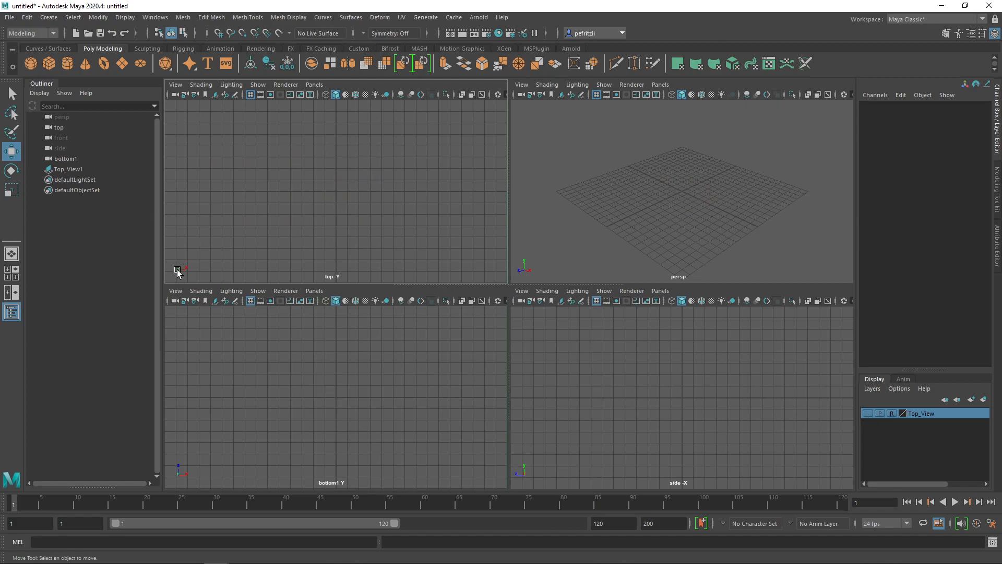
left_click(176, 290)
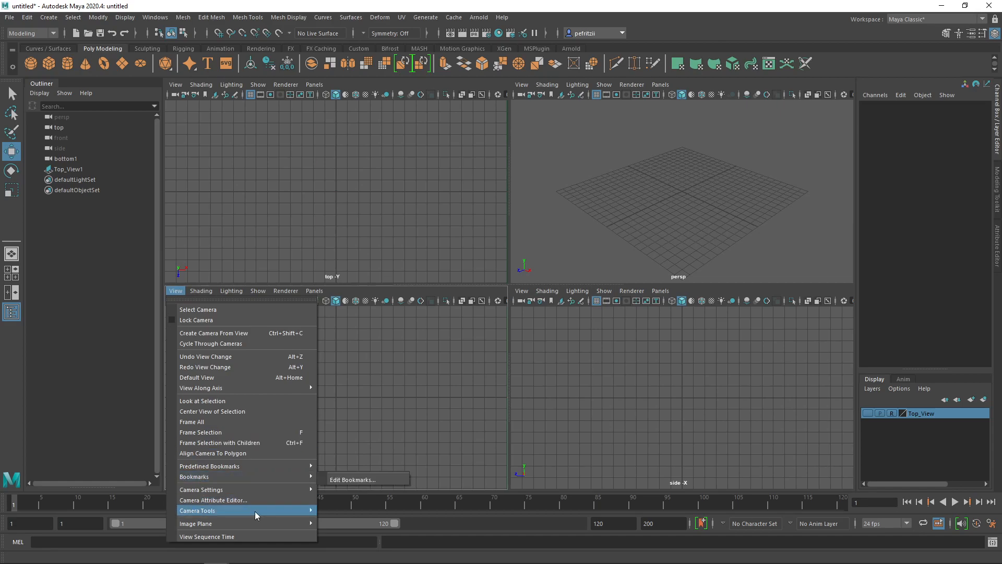
mouse_move(258, 522)
left_click(346, 531)
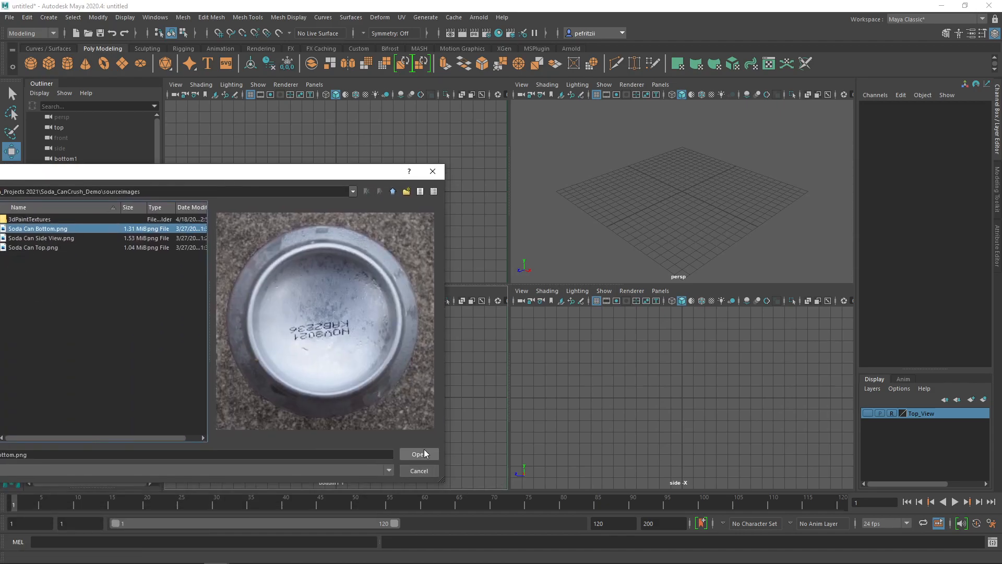
left_click(422, 452)
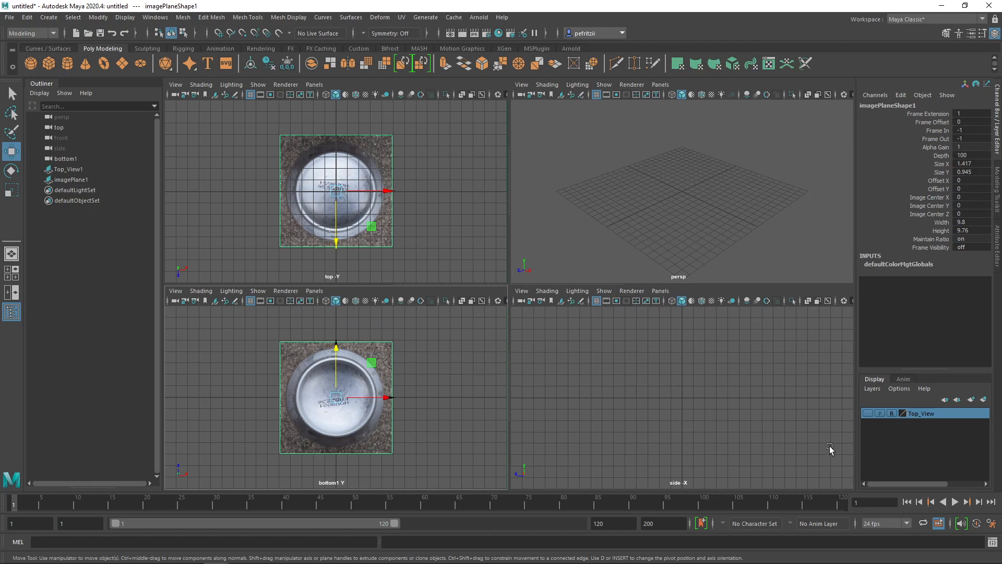
- Create a display layer from the selected can-bottom image plane and name it Bottom_View
left_click(984, 399)
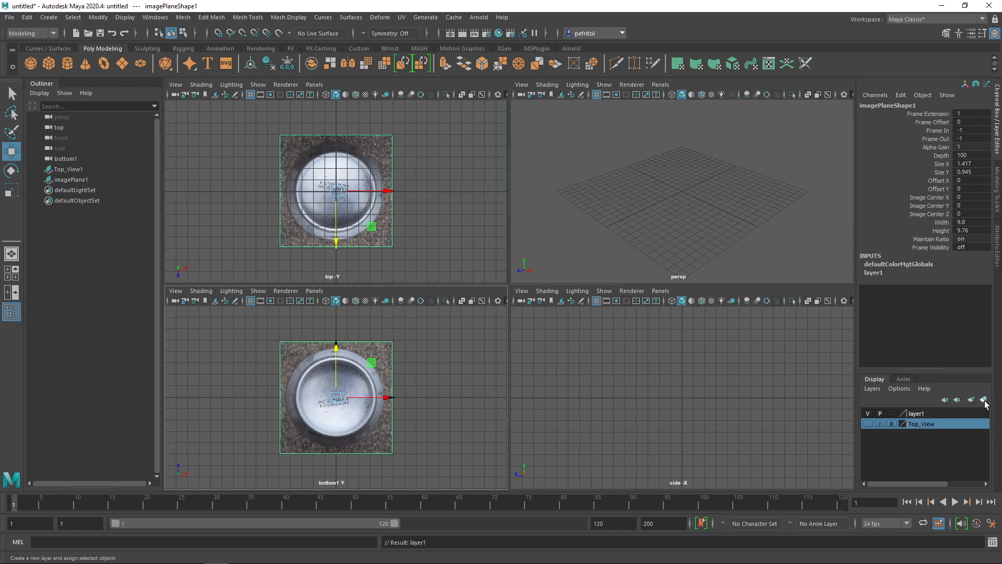
double_click(943, 414)
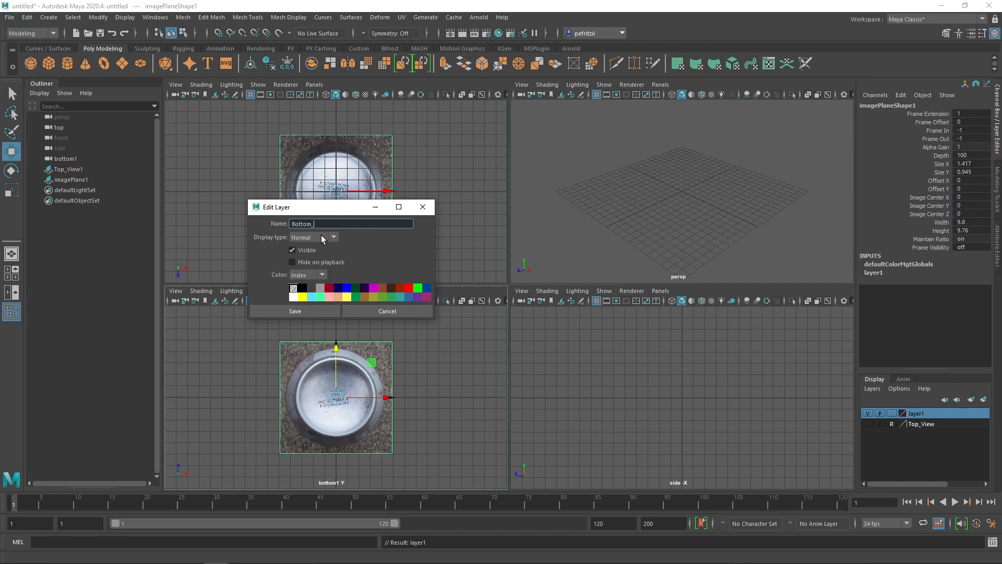
key("Return")
left_click(313, 312)
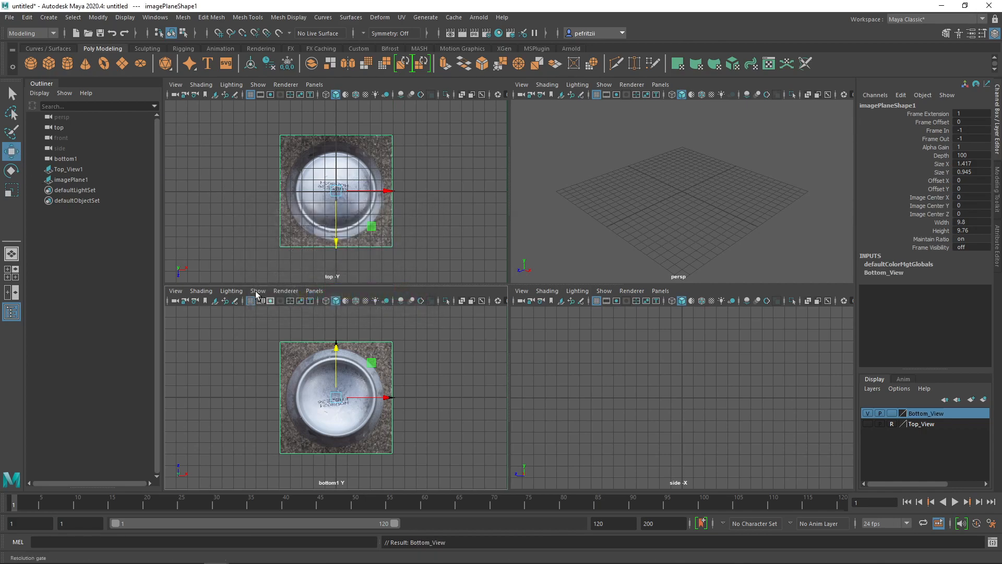
- Rename the can-bottom imagePlane1 object as Bottom_View
double_click(68, 179)
left_click(105, 181)
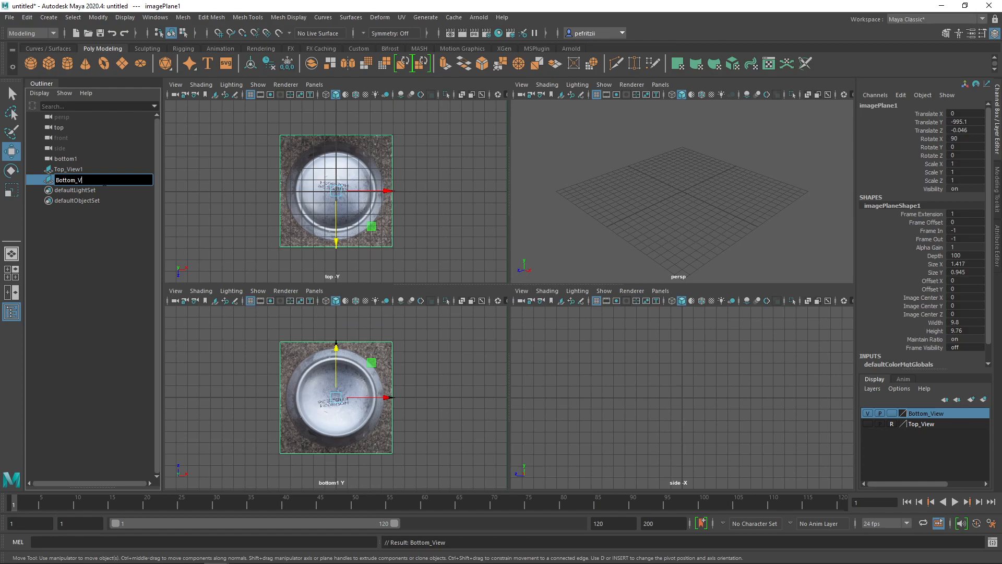
key("Return")
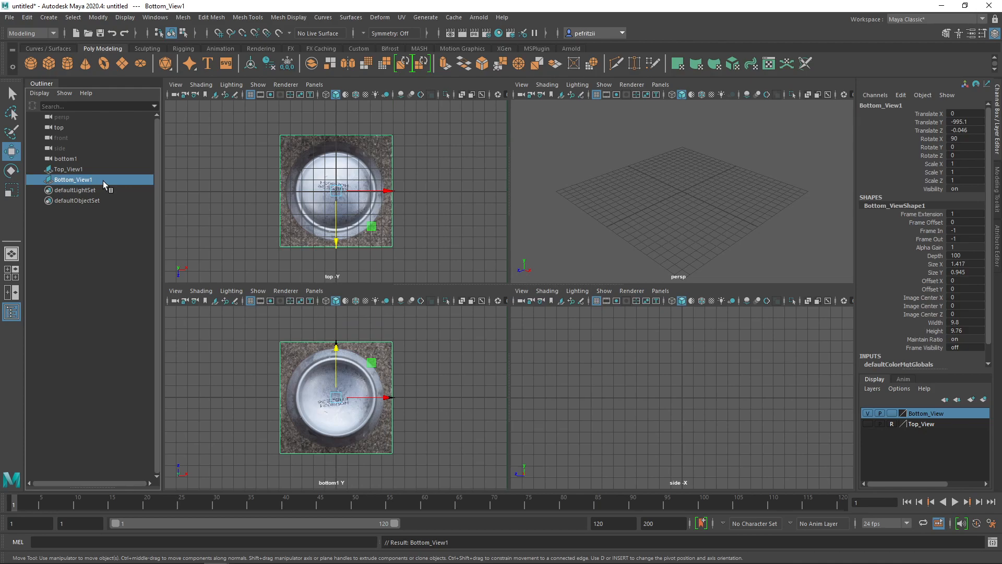
- Set the Bottom_View layer's display type to Reference, hide that layer, and show the Top_View layer again
left_click(892, 413)
left_click(892, 413)
left_click(867, 413)
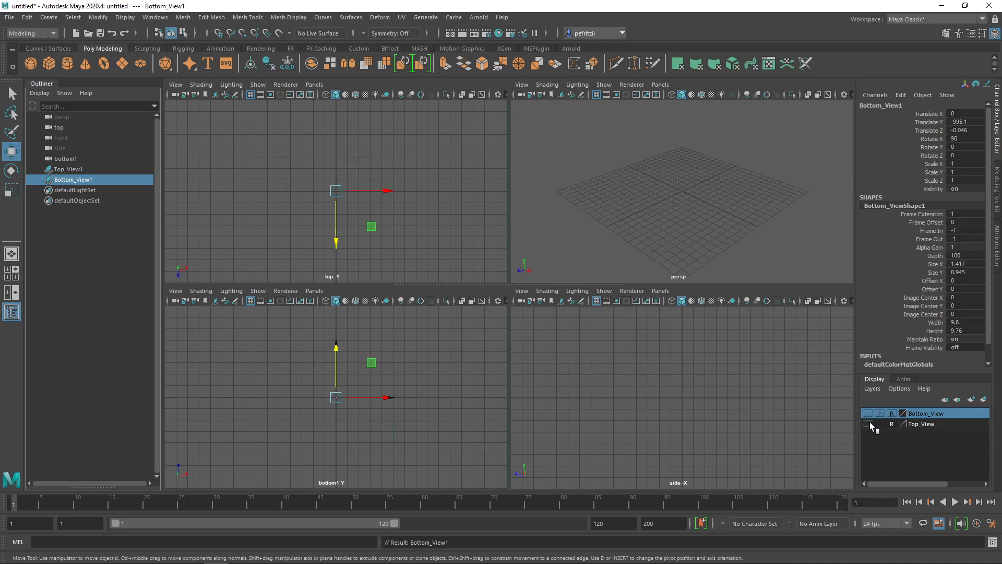
left_click(869, 424)
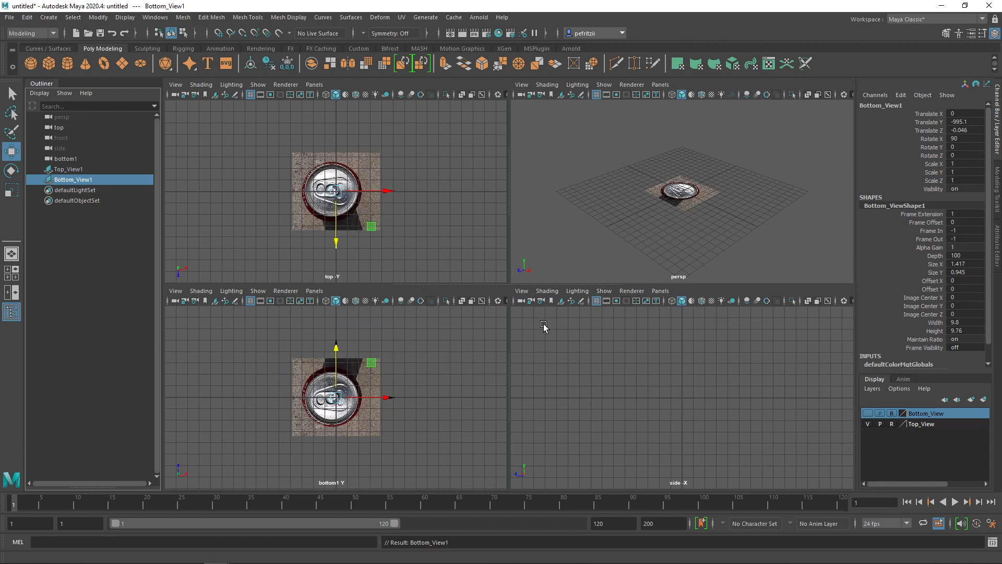
- Import Soda Can Side View.png from sourceimages as an image plane in the side view
left_click(521, 290)
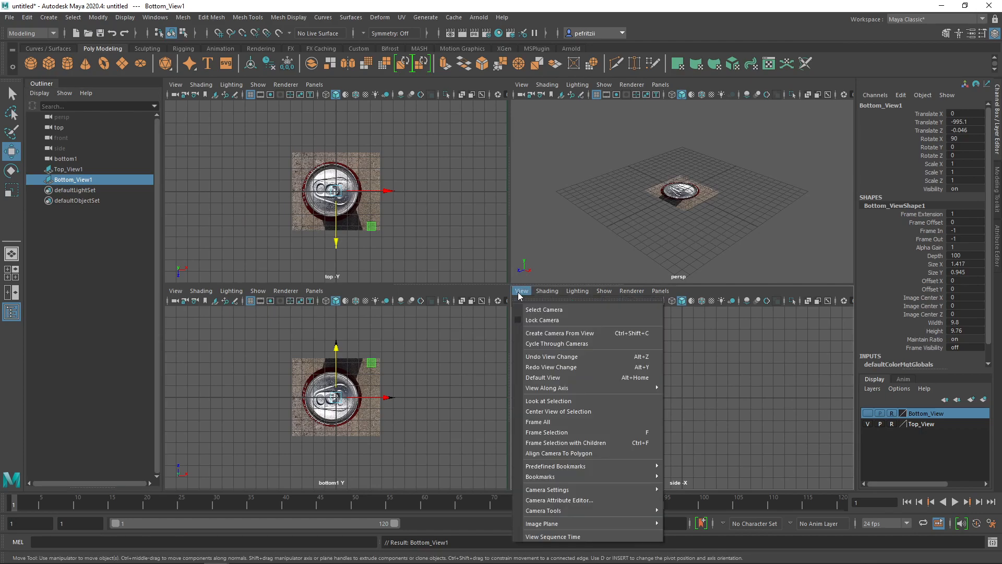
mouse_move(634, 524)
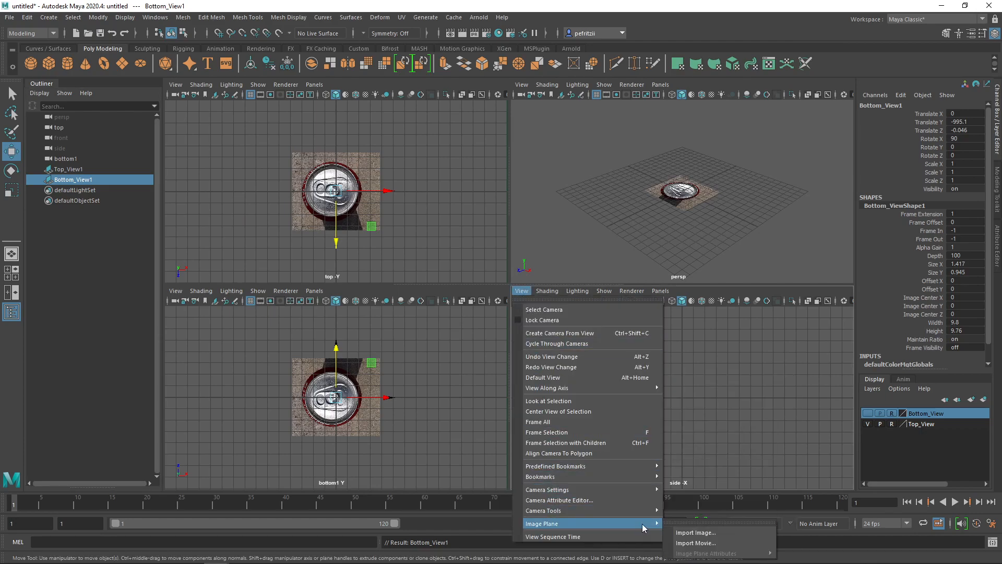
left_click(696, 532)
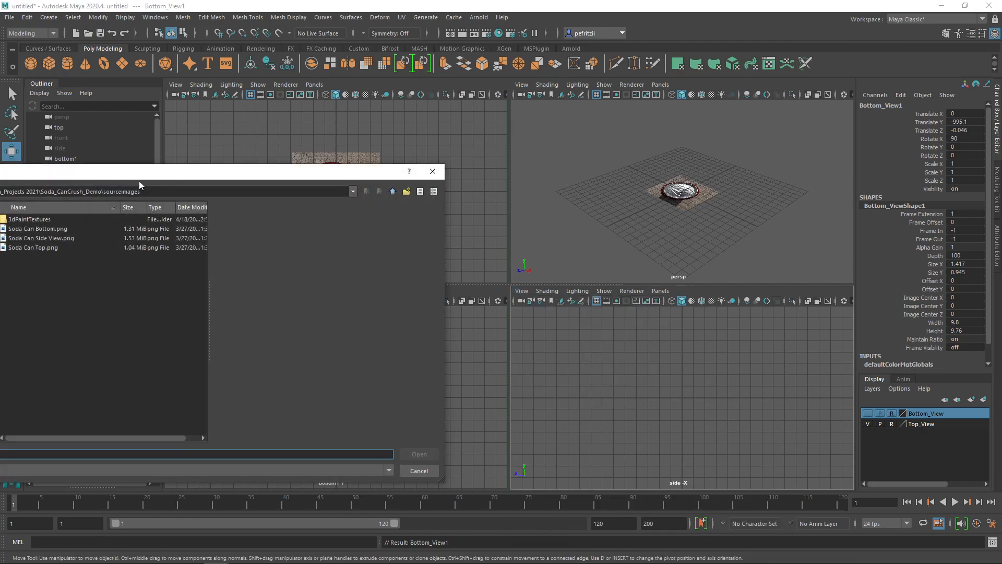
left_click(114, 241)
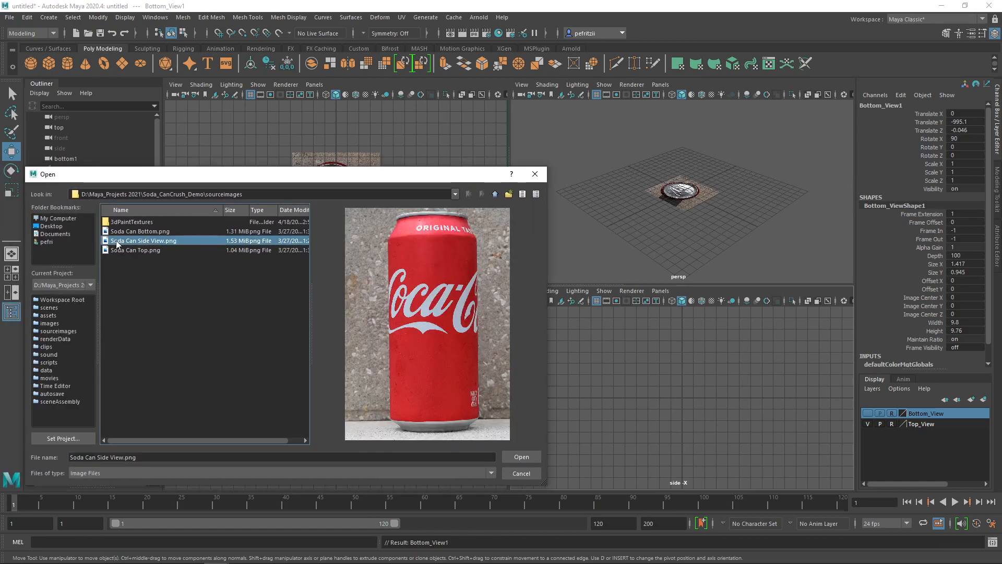
left_click(521, 457)
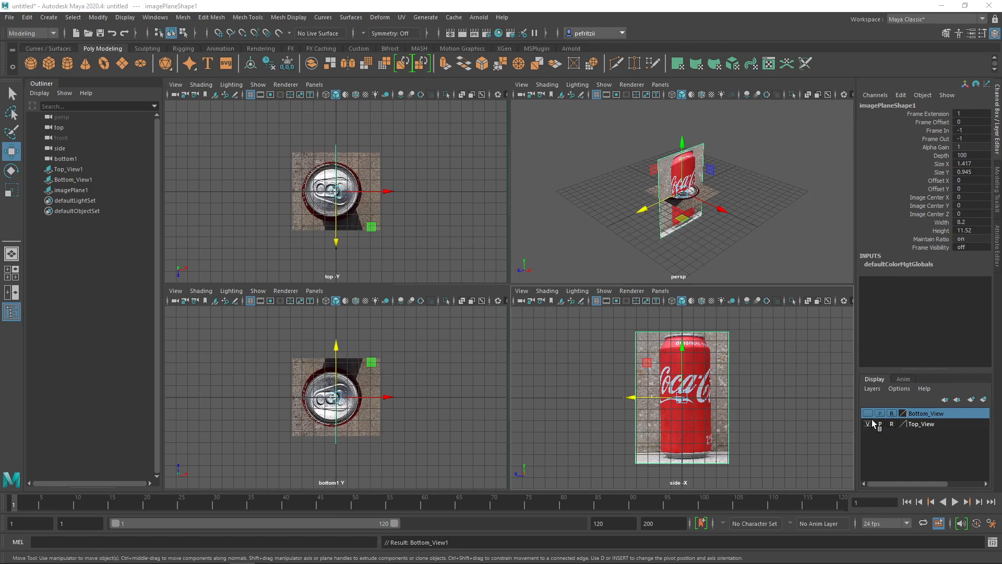
- Create a display layer from the selected can-side image plane and name it Side_View
left_click(983, 399)
double_click(934, 412)
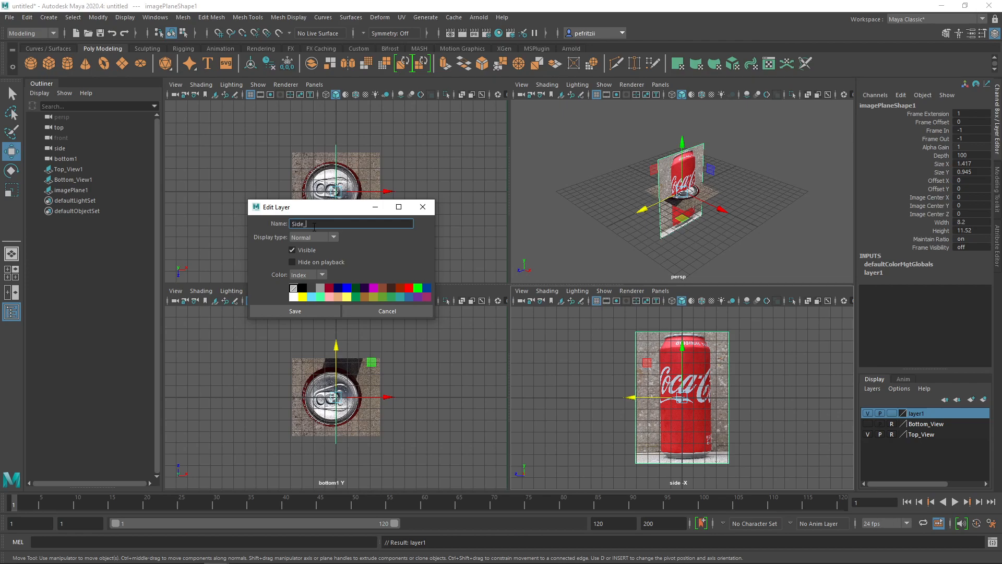
key("Return")
left_click(303, 312)
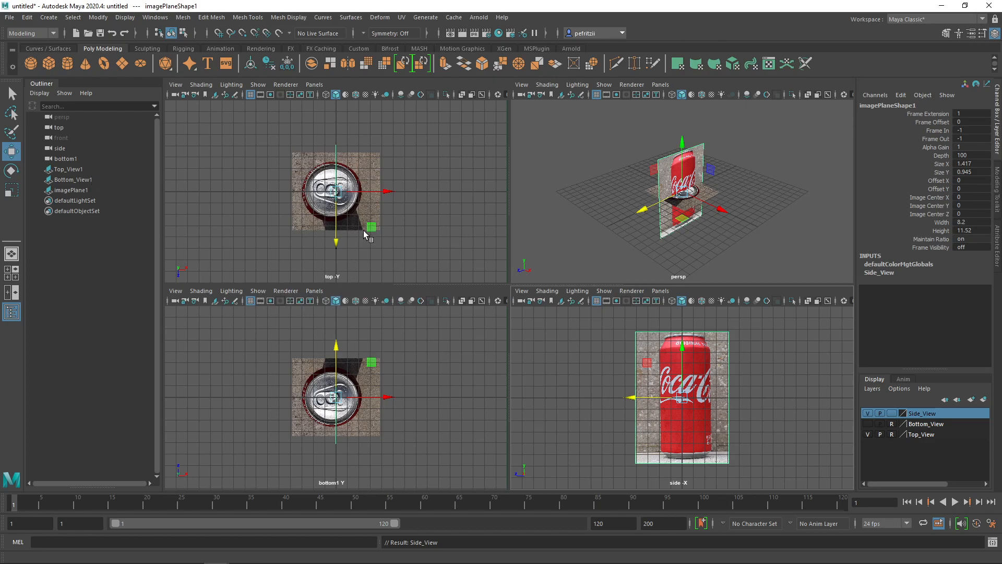
double_click(920, 415)
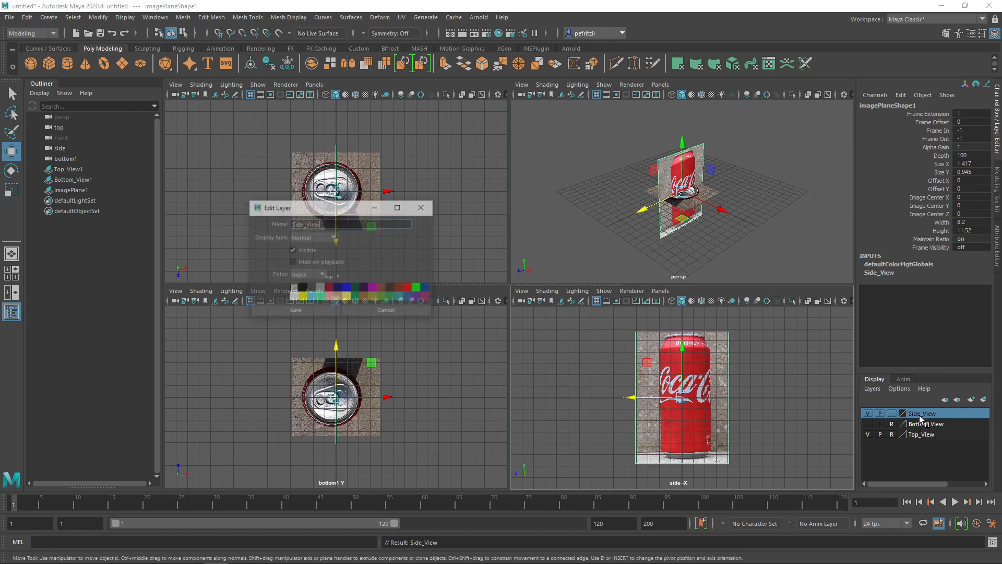
left_click(326, 238)
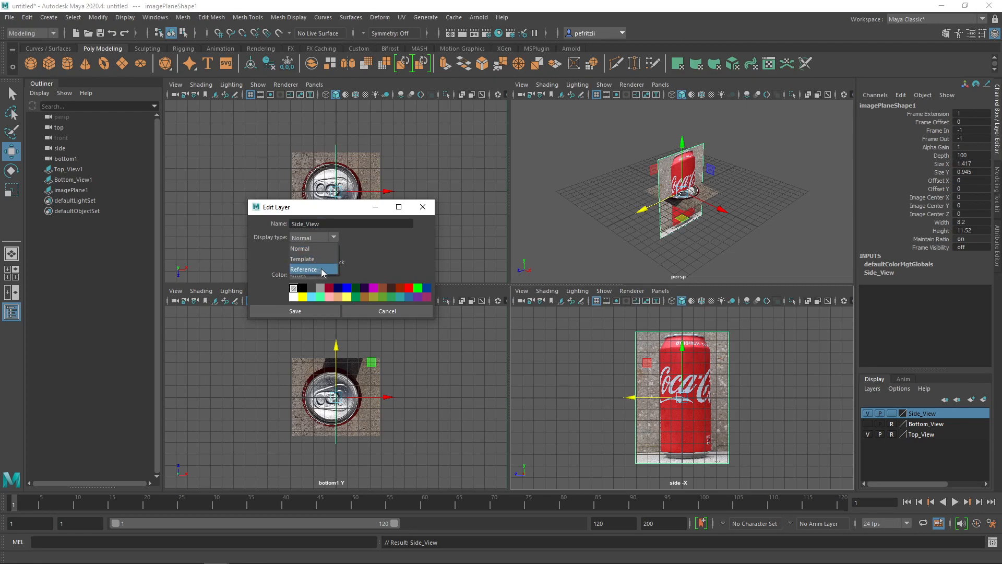
left_click(367, 311)
left_click(366, 311)
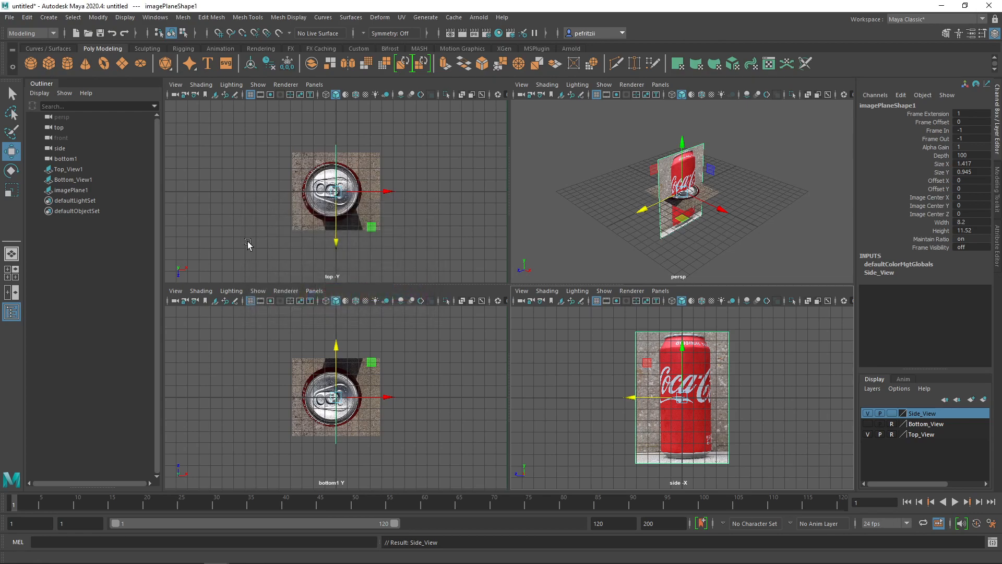
- Rename the can-side imagePlane1 object as Side_View
double_click(62, 190)
key("End")
key("BackSpace")
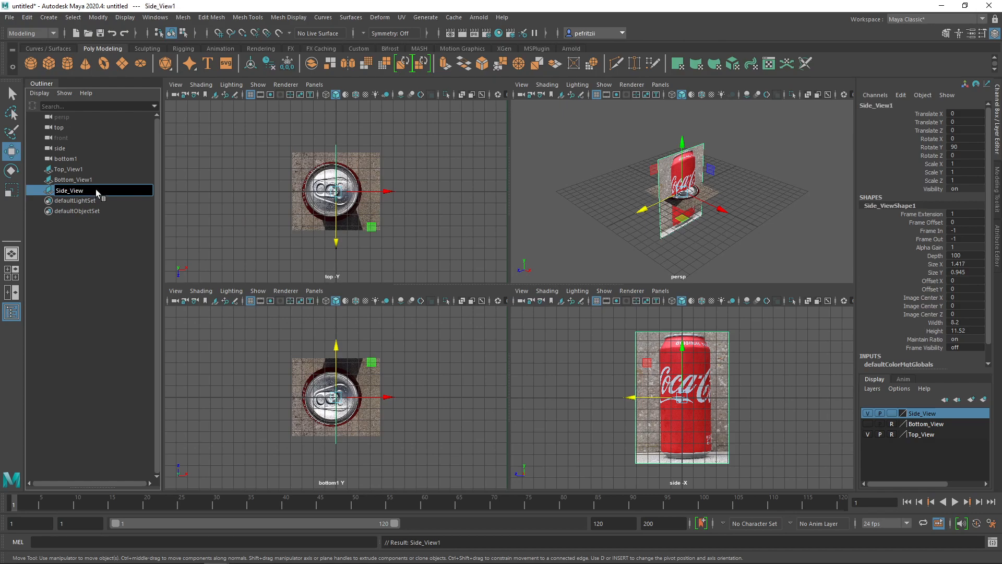
type("Side_View")
key("Return")
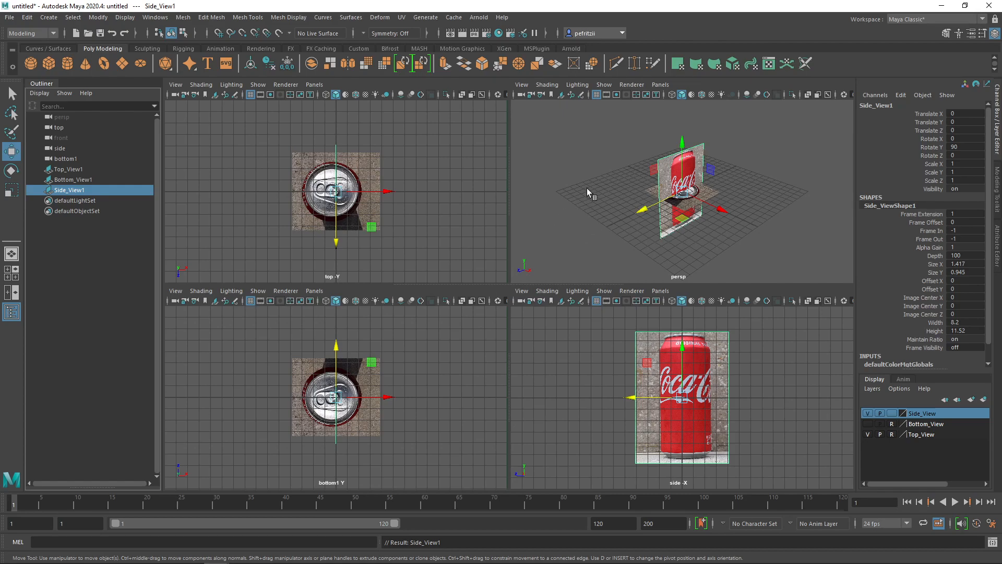
- Centre the can of the Side_View1 image plane on the side view's vertical axis by moving the plane to about Translate Z 0.341
key("space")
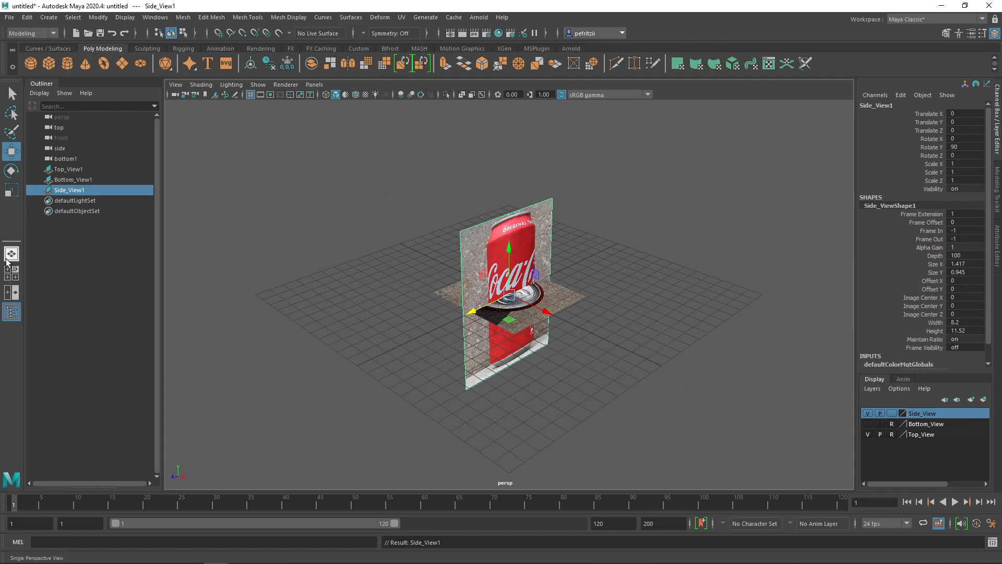
left_click_drag(353, 255, 517, 247, "alt")
scroll(380, 273, "up", 6)
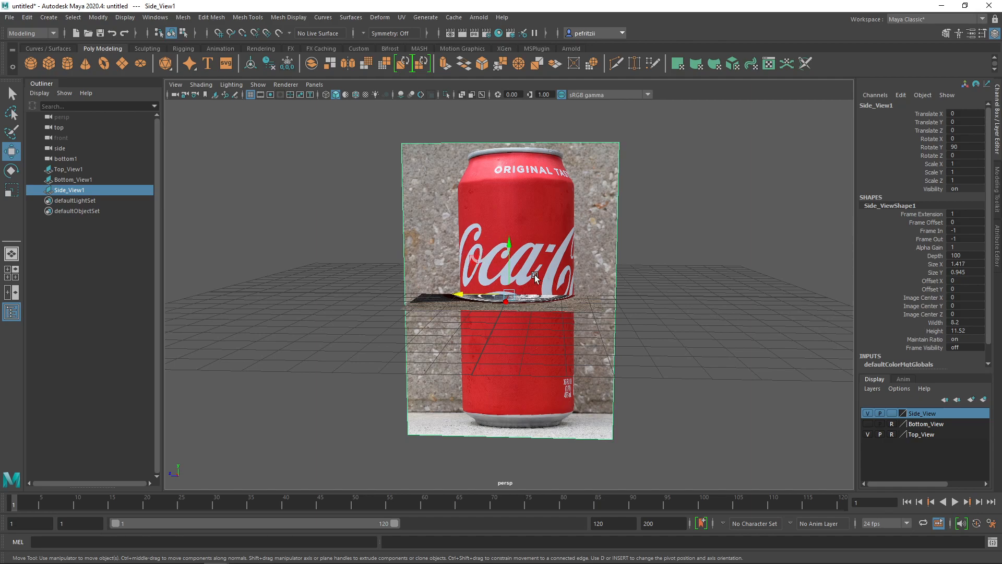
key("space")
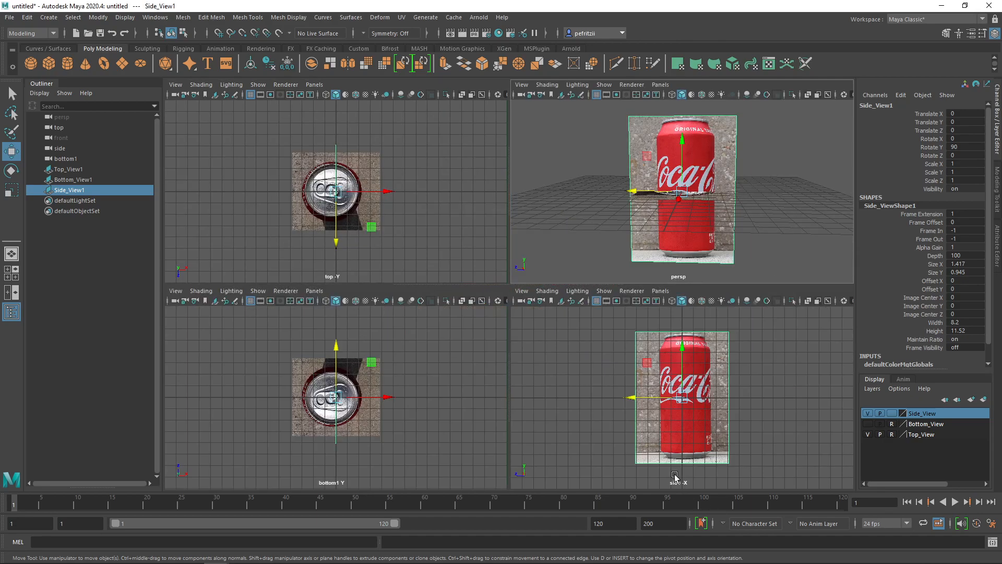
key("space")
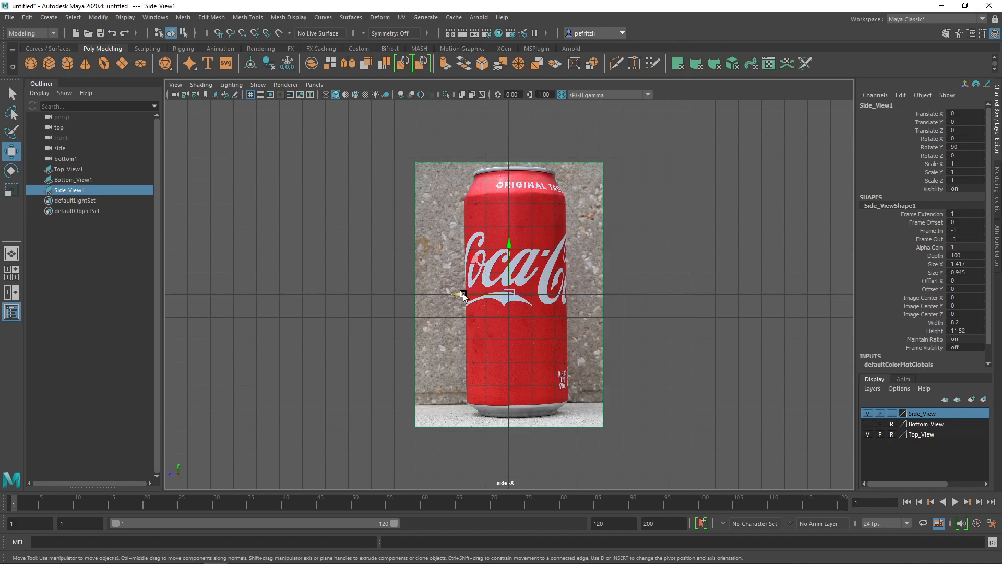
left_click_drag(456, 295, 448, 295)
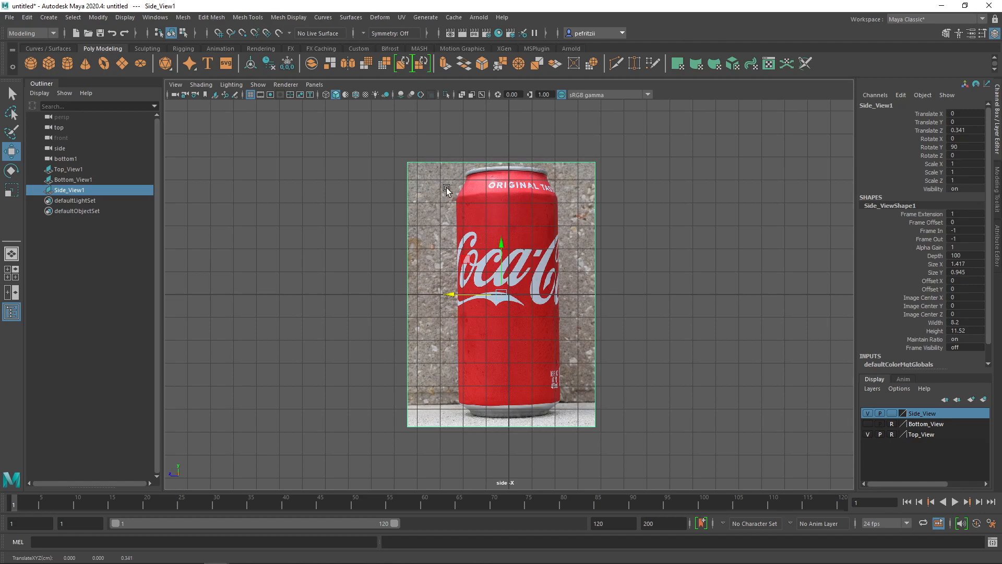
key("space")
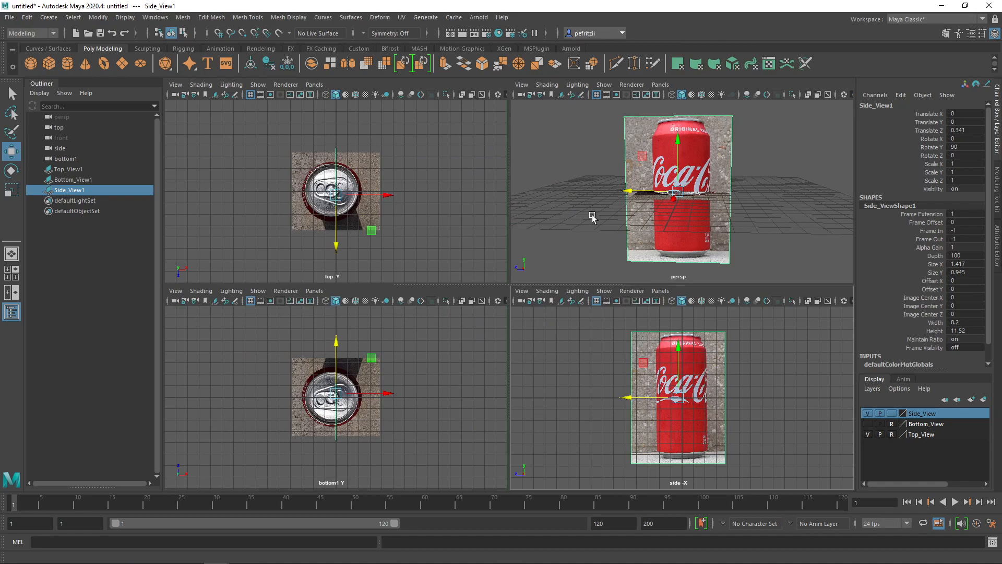
- Centre the can of the Top_View1 image plane on the grid origin, moving the plane to about Translate X 0.376 and Z 0.137
key("space")
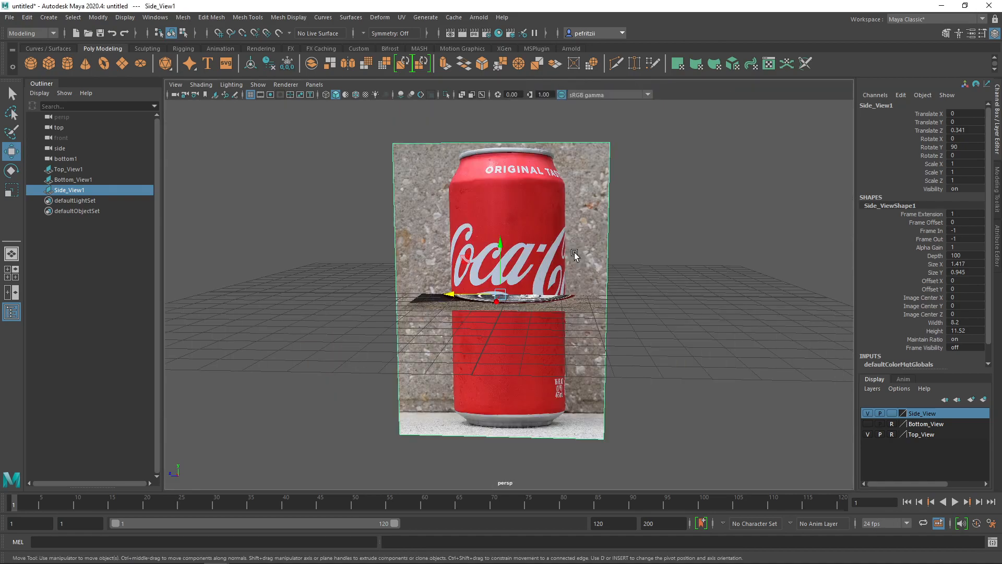
left_click_drag(374, 278, 465, 352, "alt")
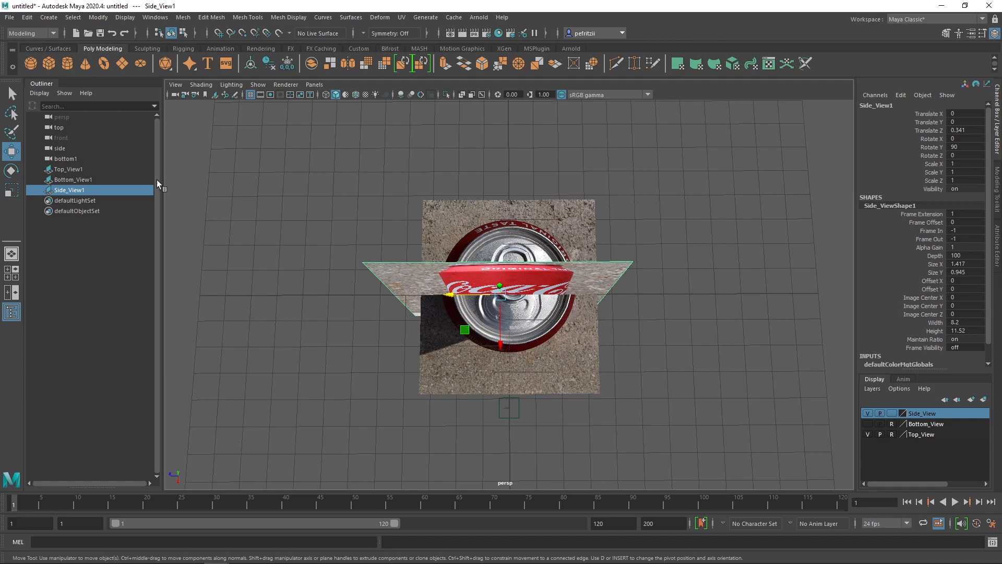
left_click(68, 170)
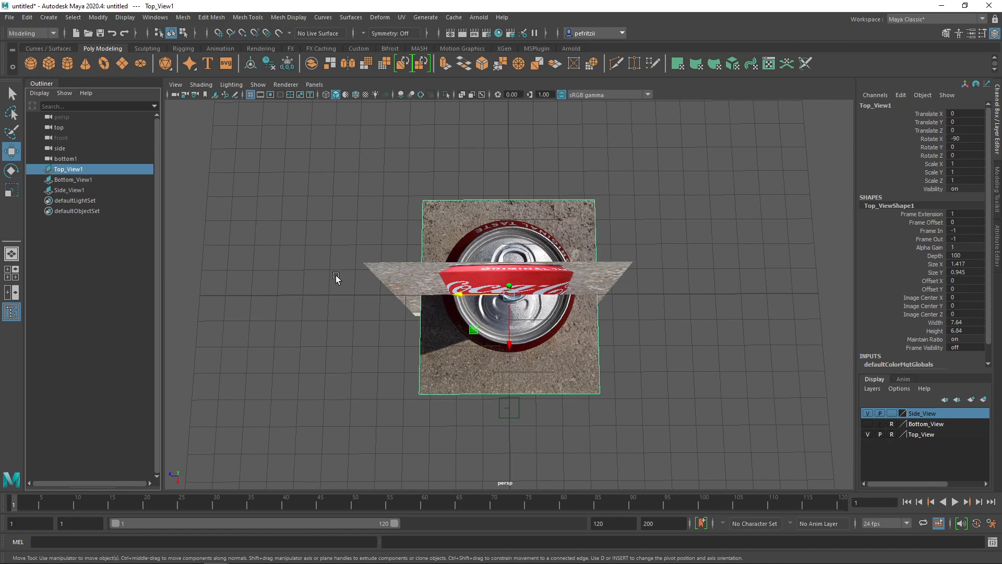
key("space")
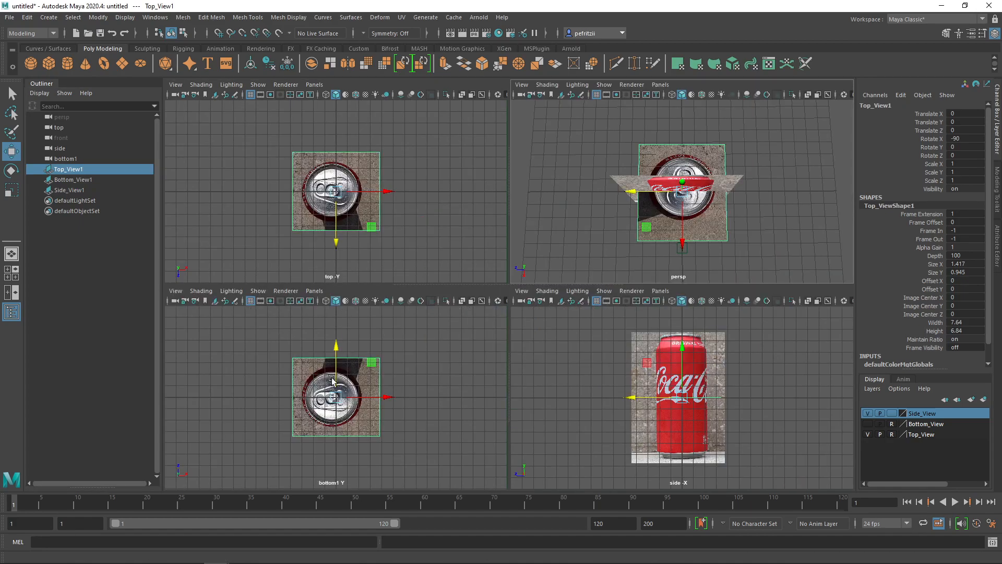
key("space")
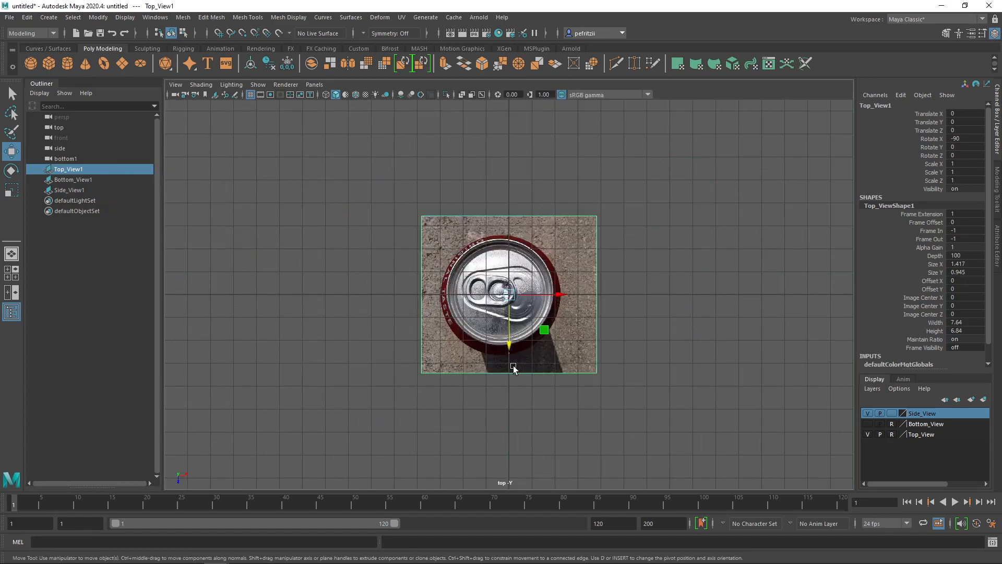
scroll(519, 367, "up", 3)
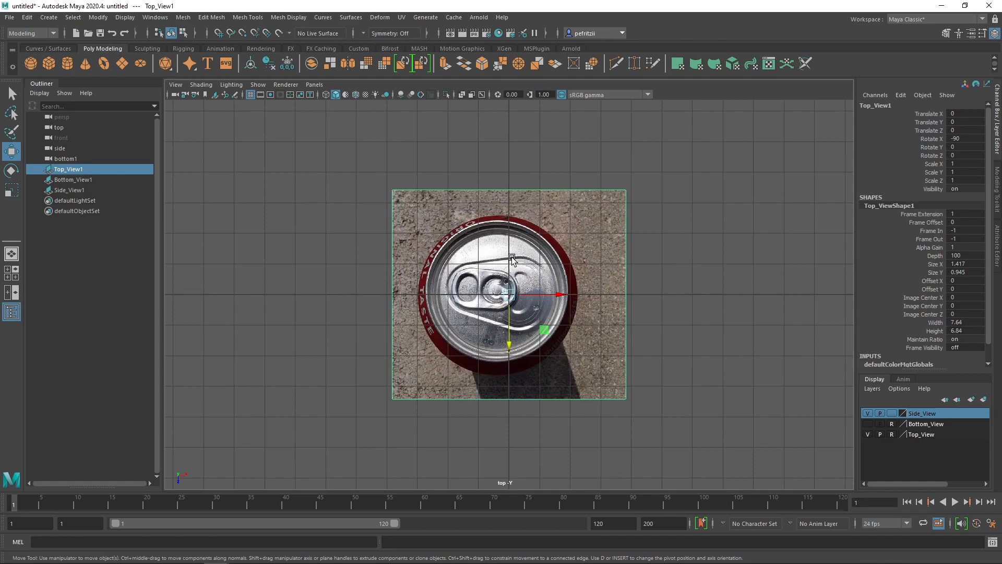
left_click_drag(560, 295, 577, 294)
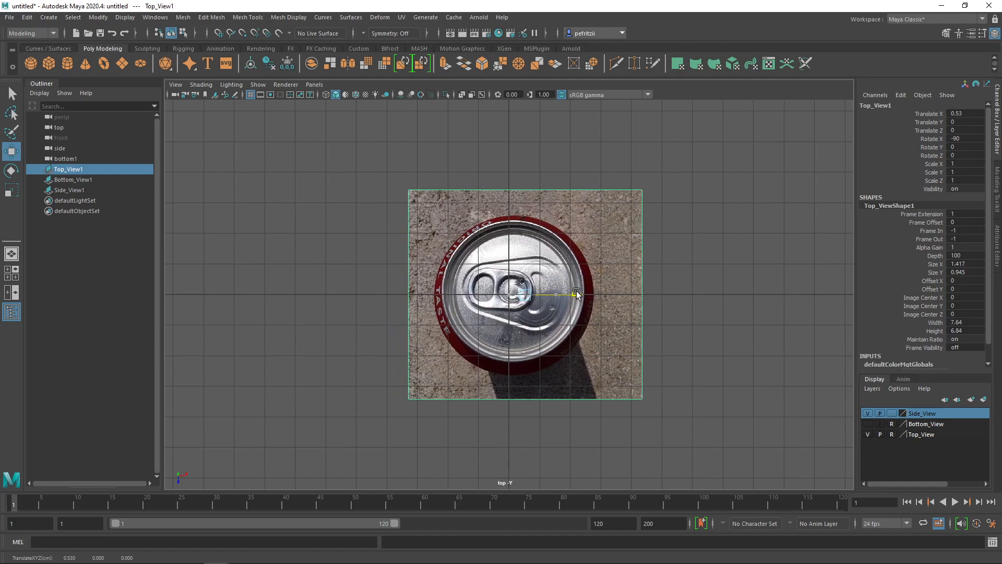
left_click_drag(576, 294, 571, 293)
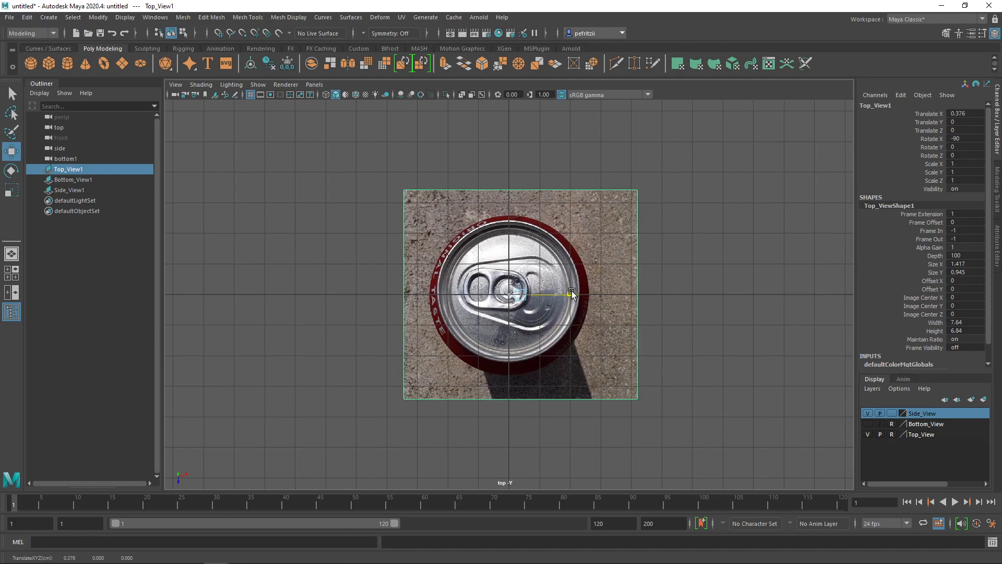
left_click_drag(518, 343, 523, 347)
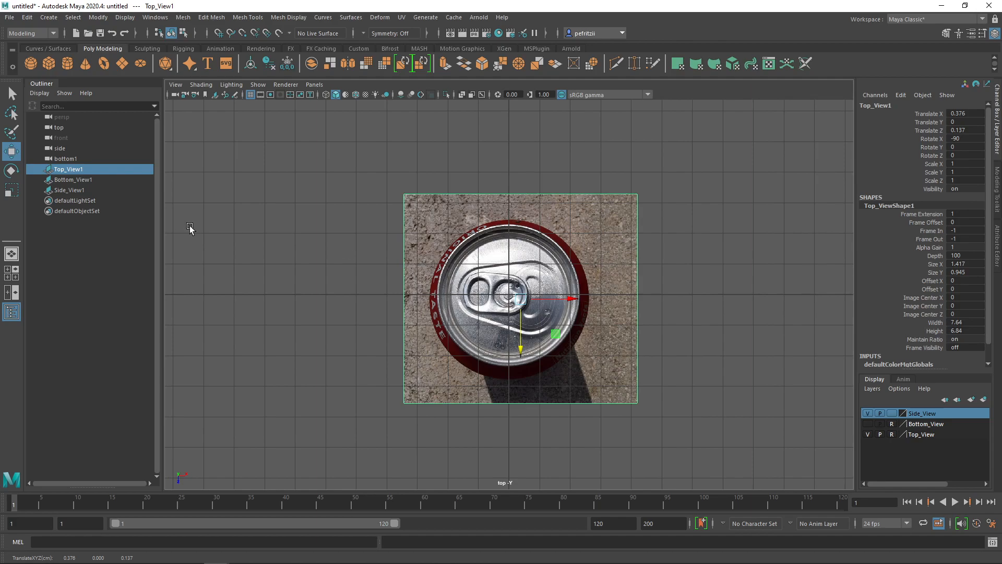
- Scale the Top_View1 image plane uniformly to about 0.882 so the can's diameter matches the can in the side image
key("space")
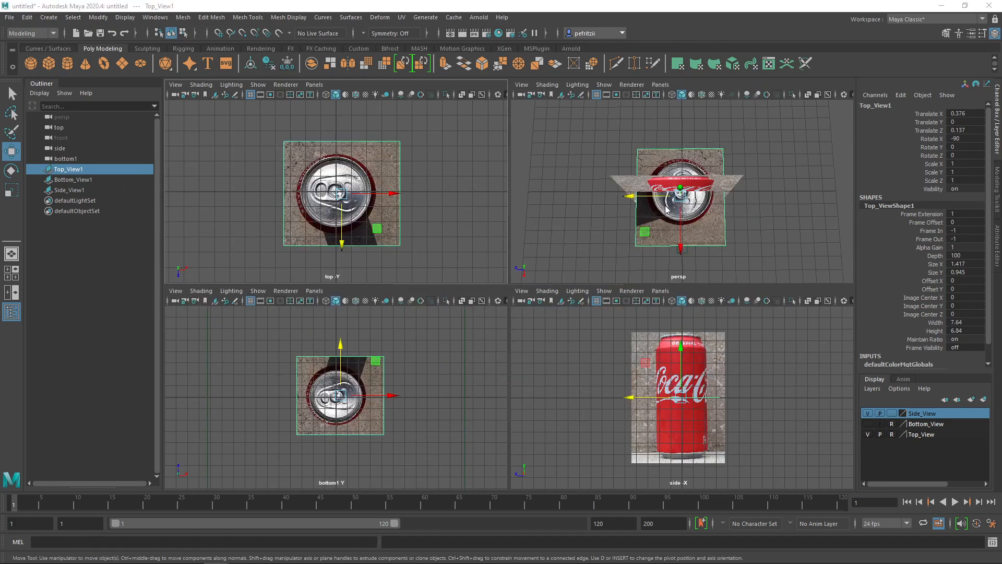
key("space")
mouse_move(647, 356)
left_mouse_down("alt")
mouse_move(637, 329)
mouse_move(645, 295)
mouse_move(644, 347)
left_mouse_up("alt")
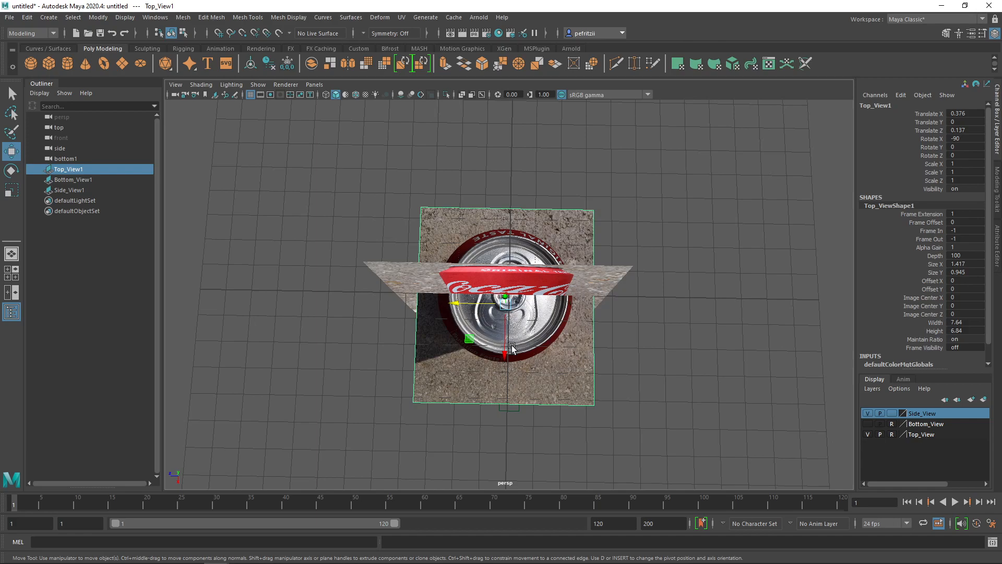
key("r")
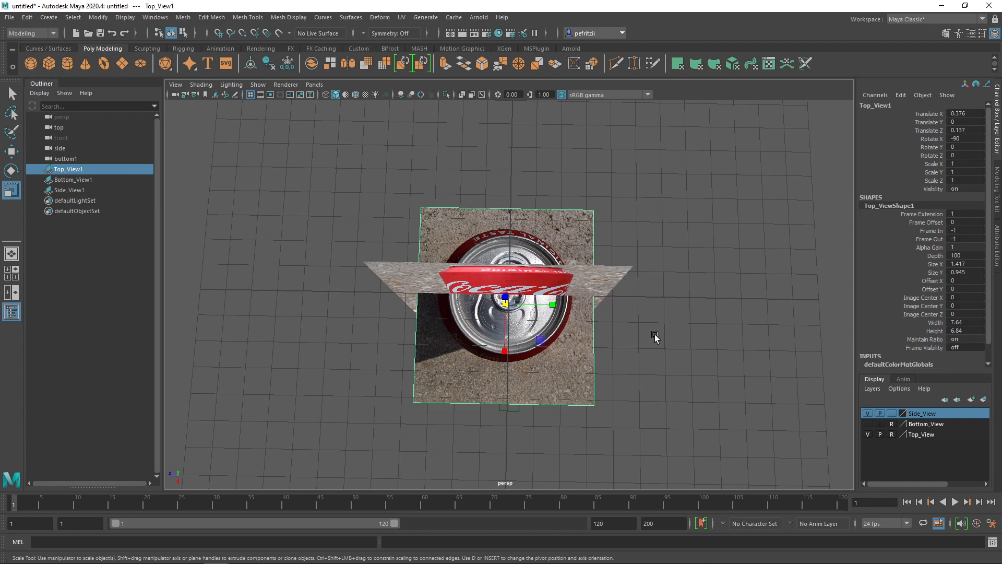
left_click_drag(656, 329, 653, 299, "alt")
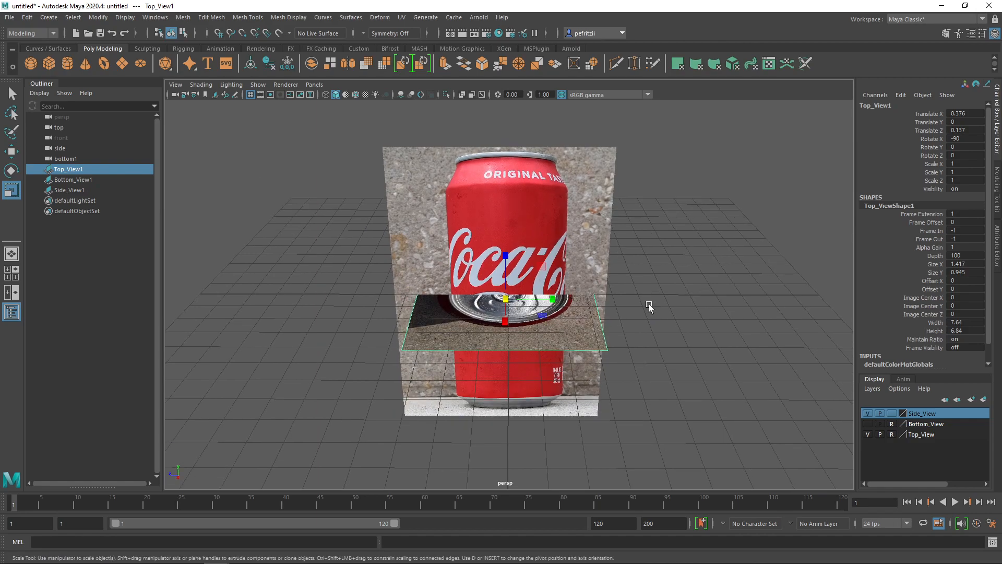
left_click_drag(649, 304, 644, 345, "alt")
left_click_drag(505, 303, 490, 312)
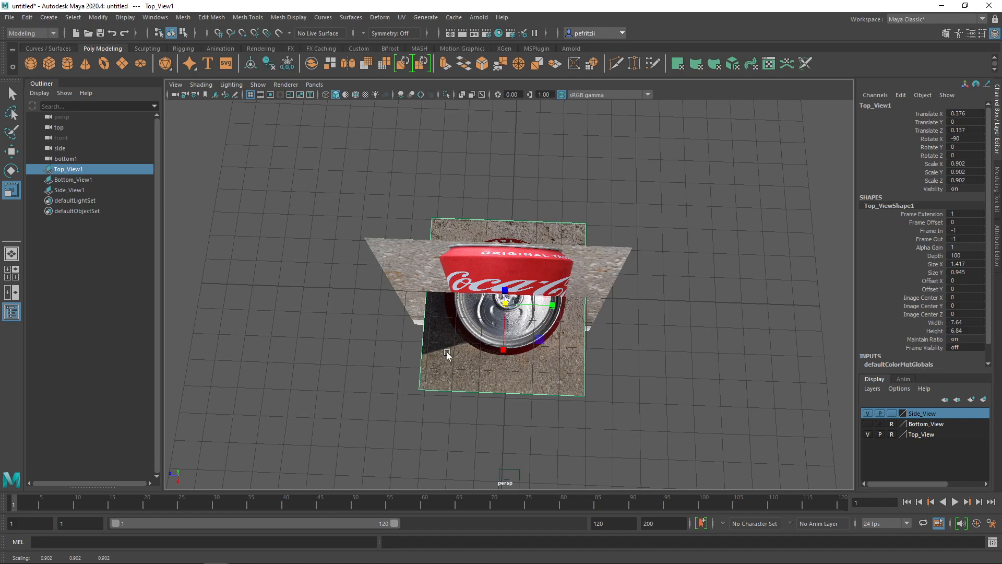
left_click_drag(401, 349, 500, 304, "alt")
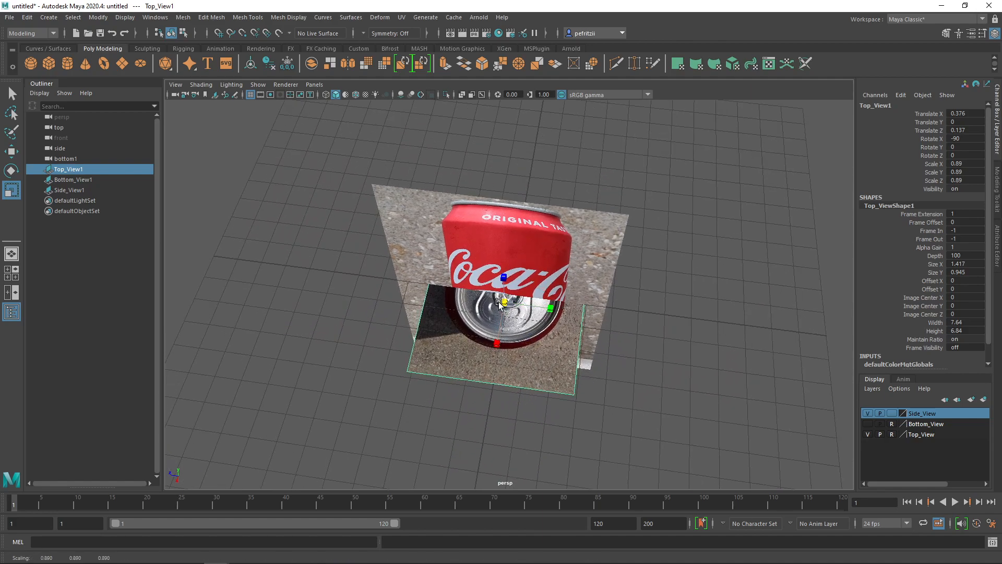
left_click_drag(499, 303, 498, 303)
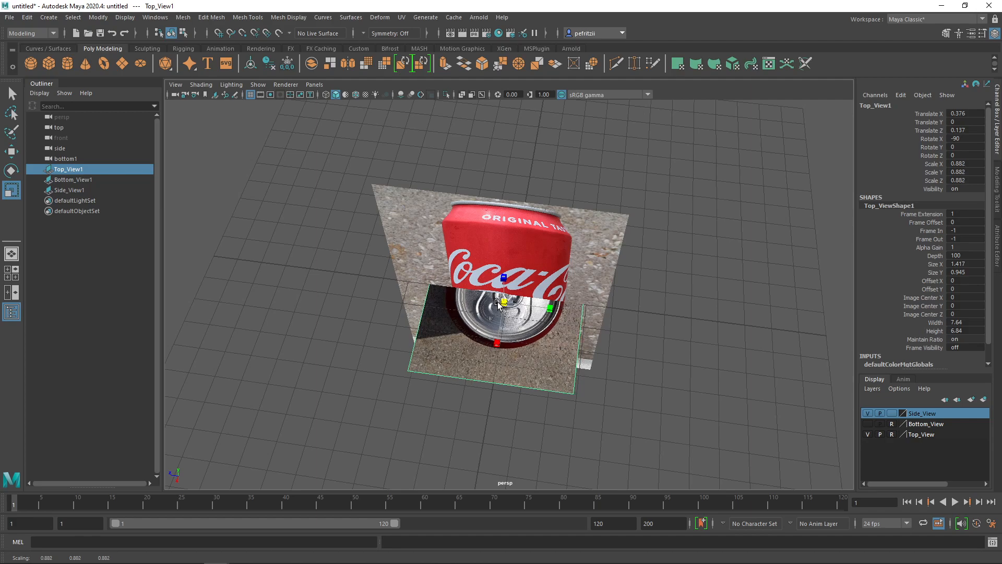
left_click_drag(439, 324, 446, 290, "alt")
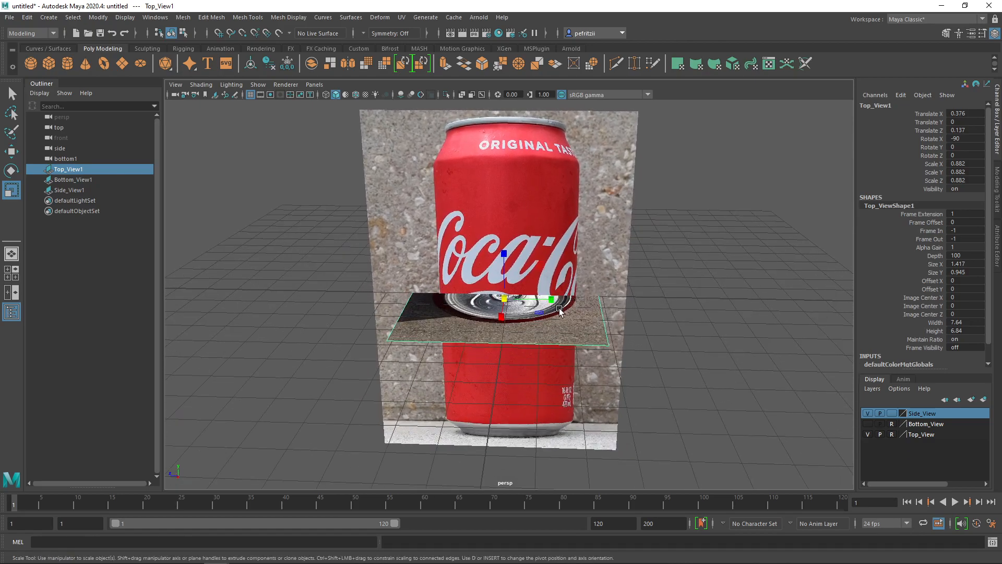
mouse_move(537, 315)
left_mouse_down("alt")
mouse_move(541, 330)
mouse_move(535, 319)
left_mouse_up("alt")
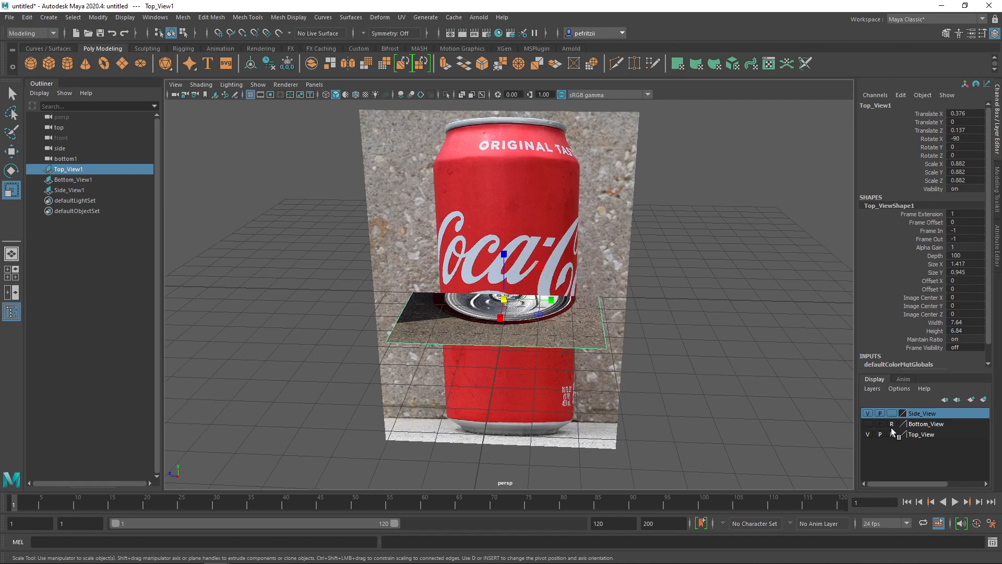
- Hide the Top_View layer, show the Bottom_View layer instead, and select the Bottom_View1 image plane
left_click(868, 434)
left_click(866, 423)
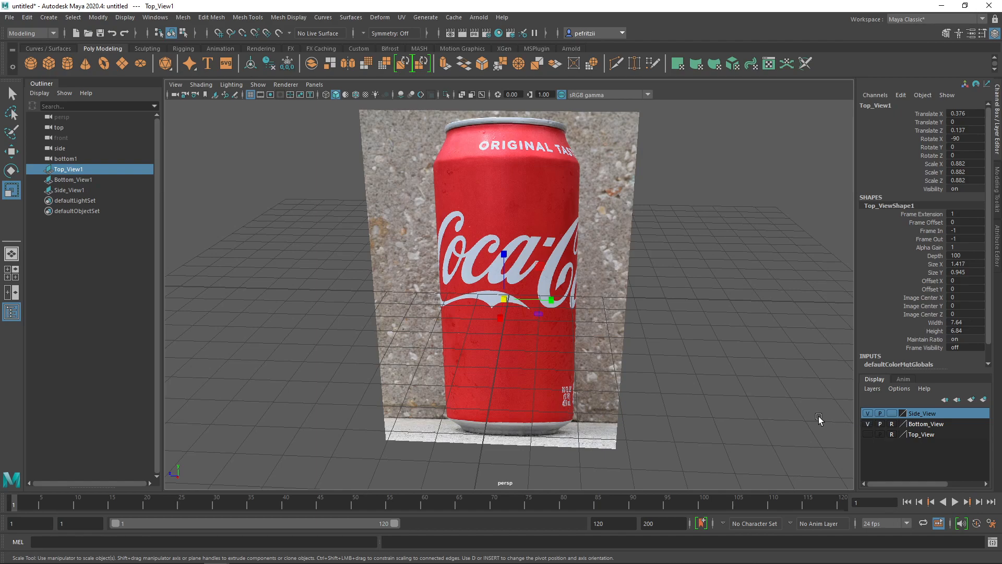
left_click(64, 180)
- Bring the Bottom_View1 image plane up to the grid by setting its Translate Y to 0
left_click_drag(321, 289, 322, 343, "alt")
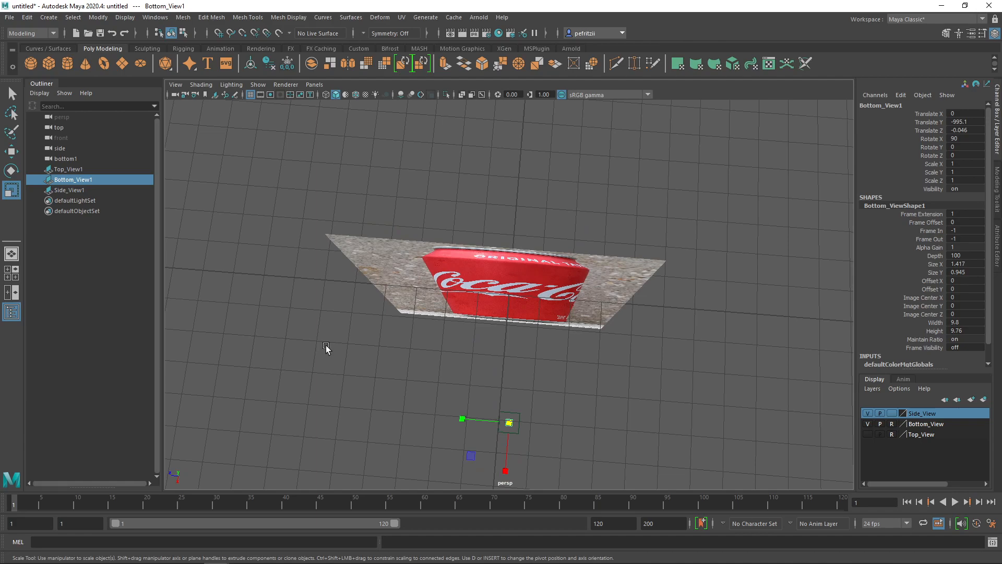
key("space")
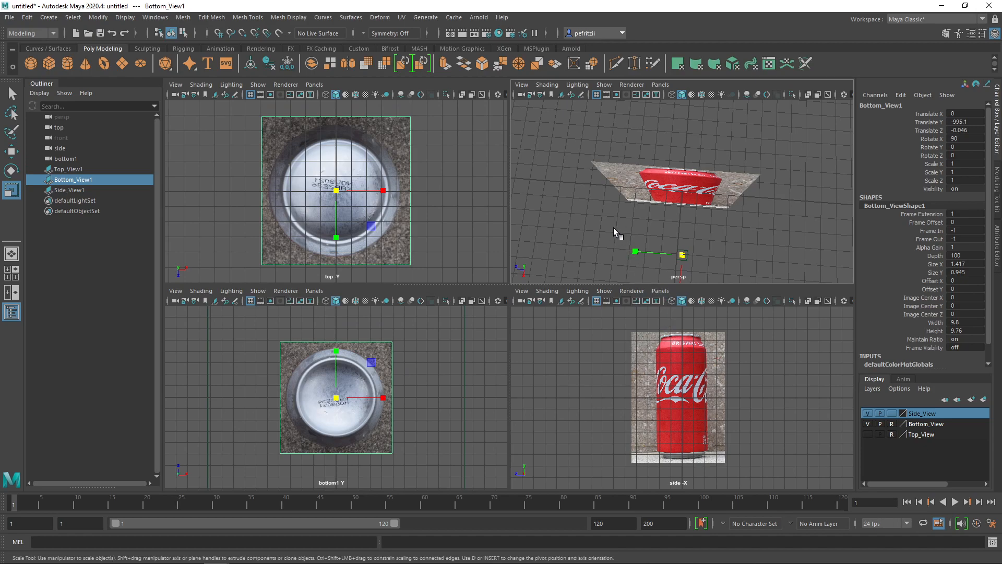
key("space")
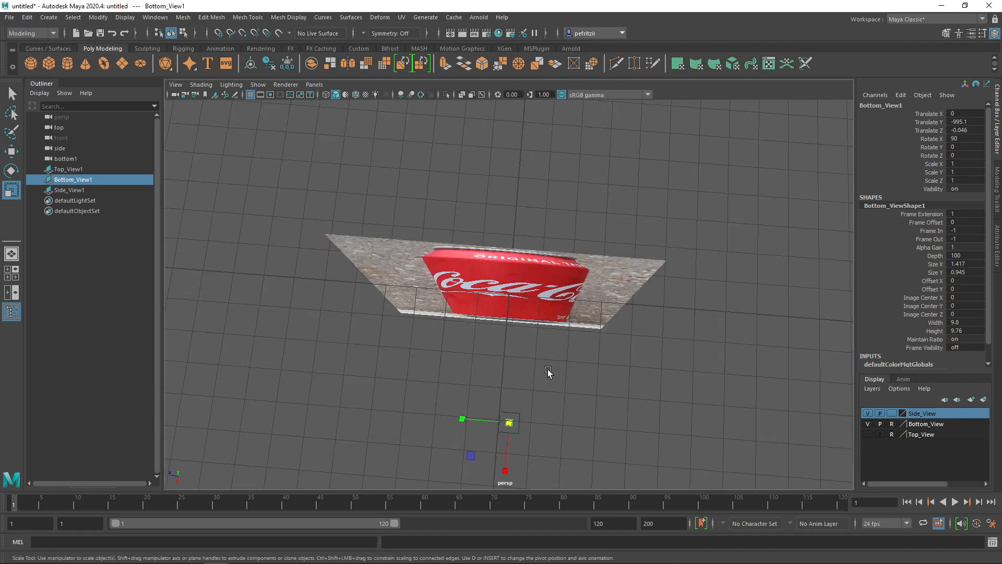
key("space")
left_click_drag(546, 367, 549, 396, "alt")
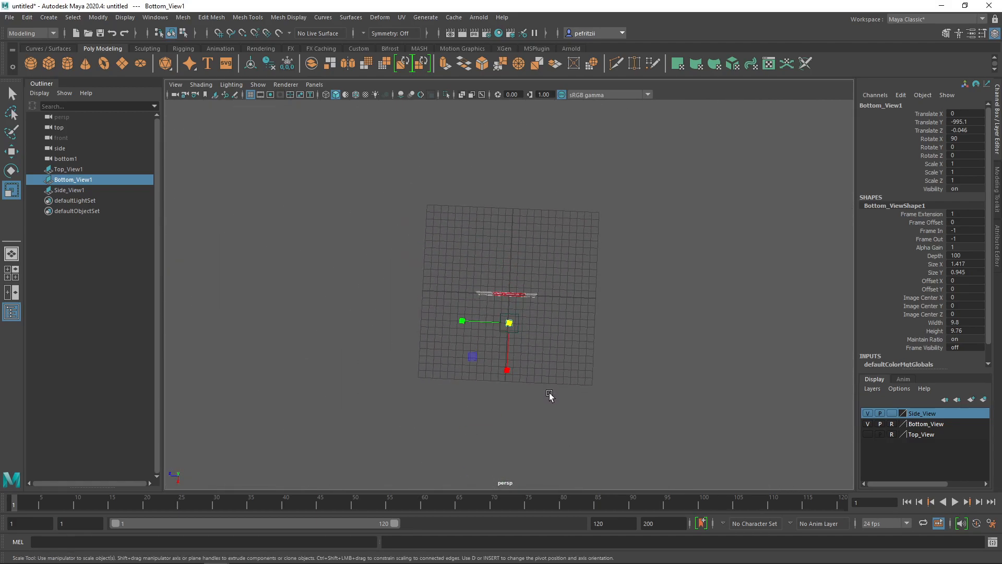
key("w")
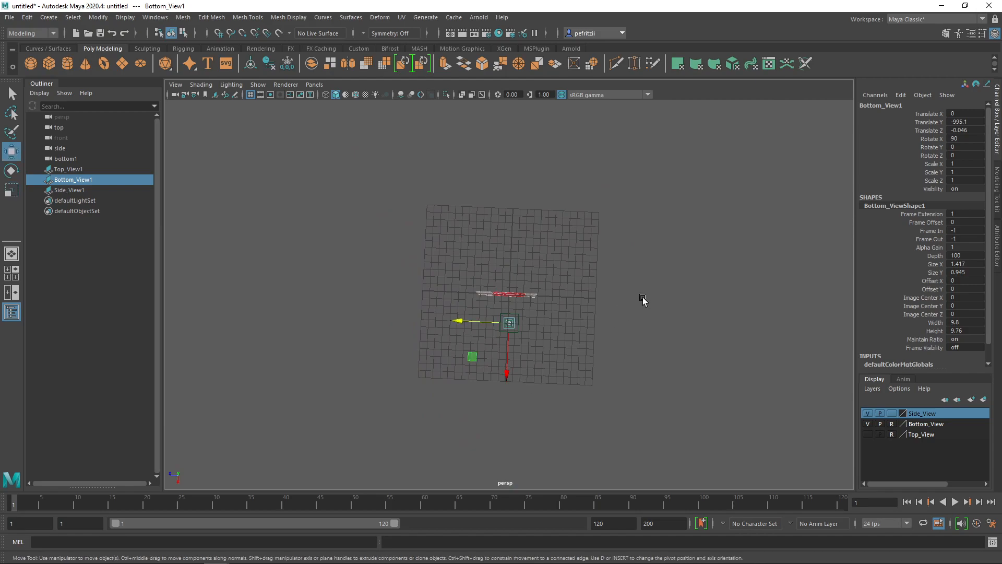
double_click(960, 121)
type("0")
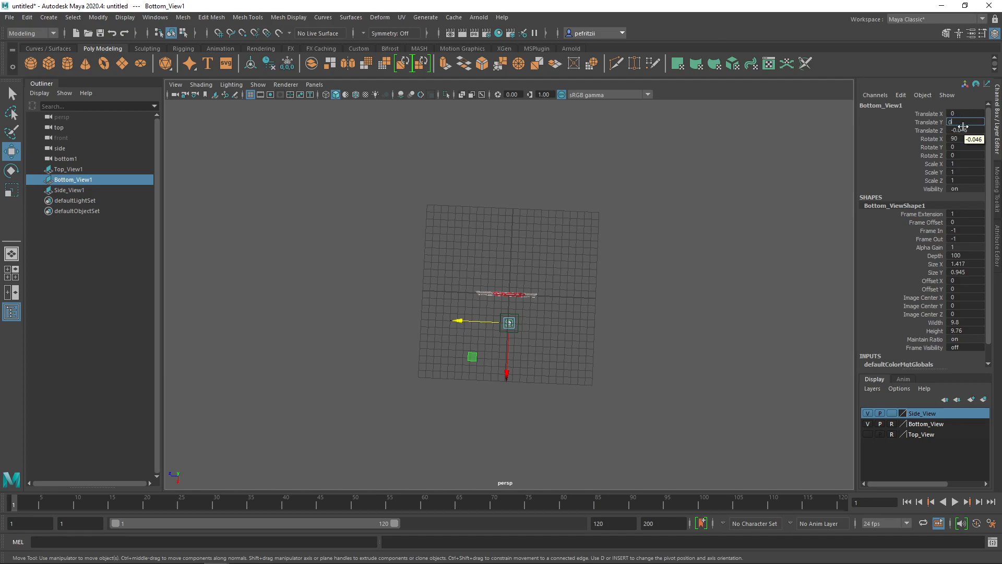
key("Return")
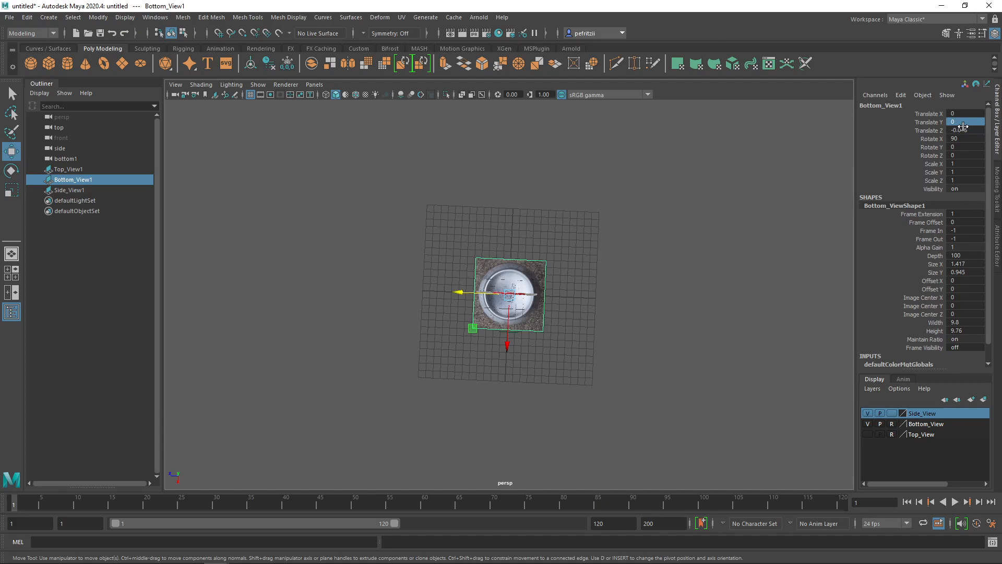
left_click_drag(587, 296, 559, 309, "alt")
scroll(566, 308, "up", 5)
left_click_drag(660, 296, 655, 293, "alt")
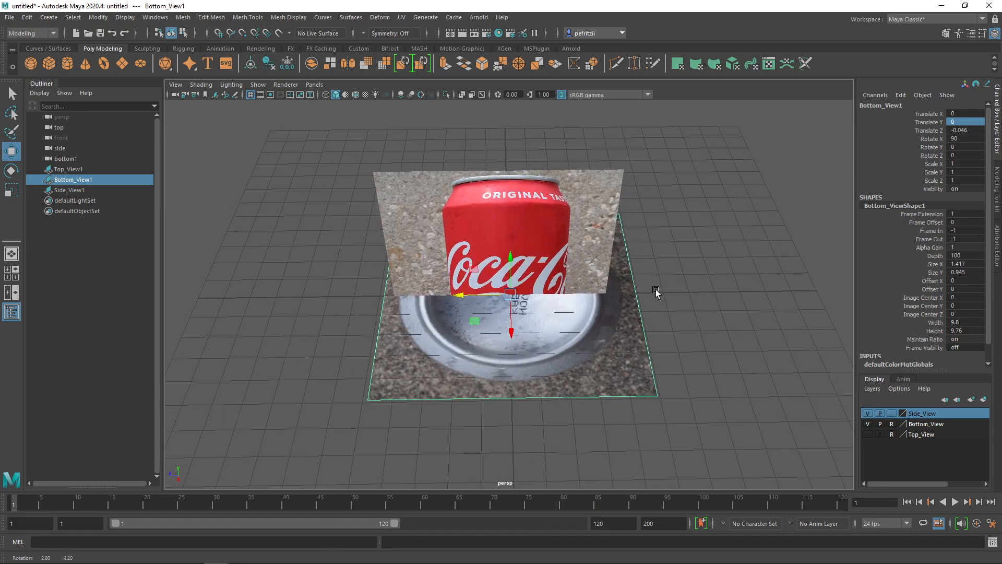
- Centre the can of the Bottom_View1 image plane on the grid origin, moving the plane to about Translate X 0.116 and Z 0.032
key("r")
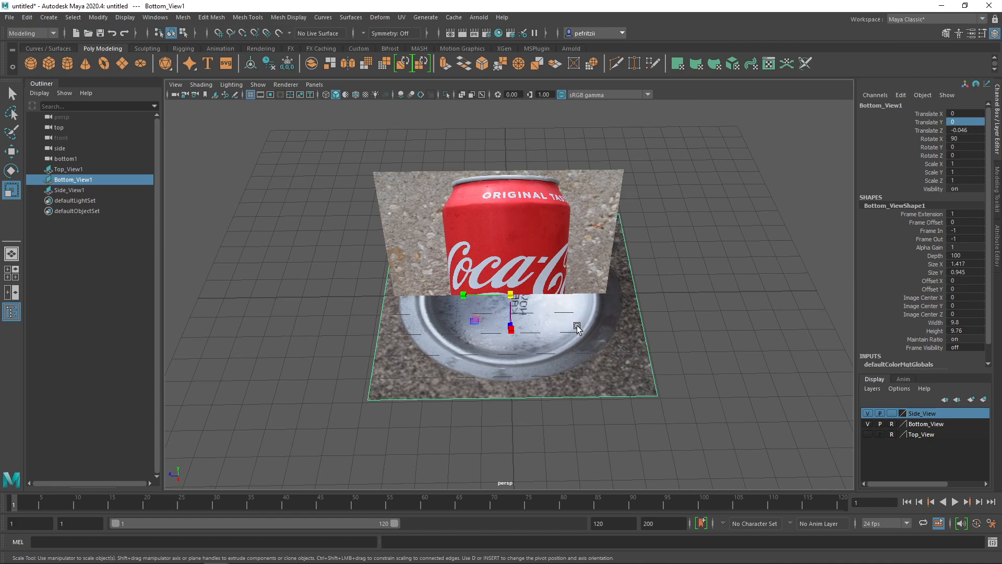
key("space")
scroll(335, 434, "up", 4)
scroll(335, 435, "down", 3)
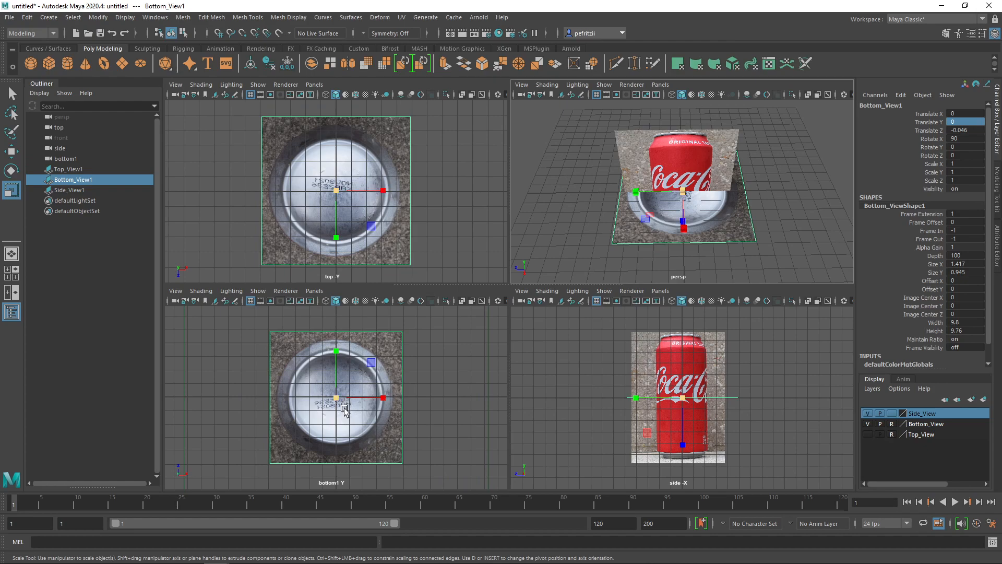
key("w")
left_click_drag(337, 345, 336, 345)
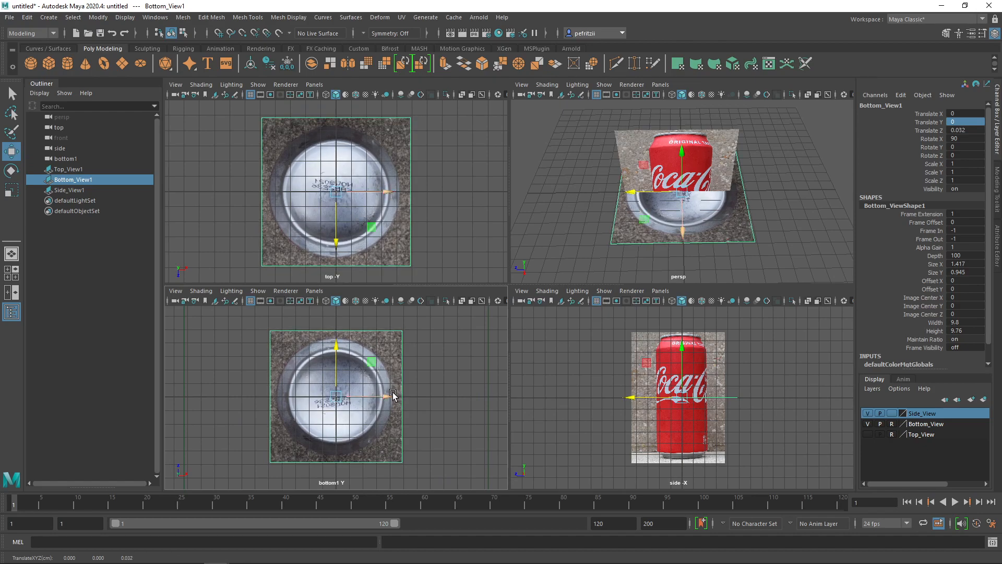
left_click_drag(390, 396, 396, 392)
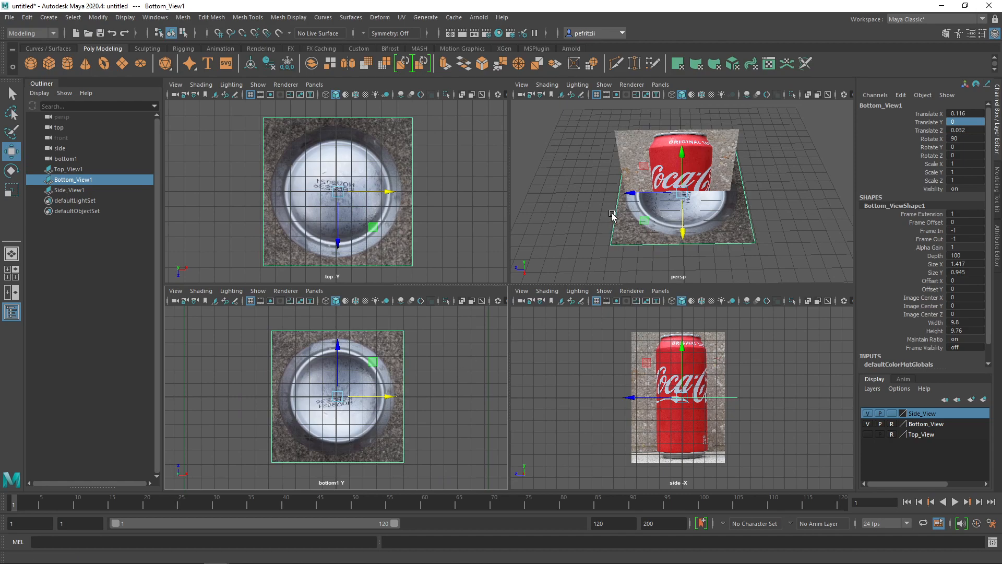
- Scale the Bottom_View1 image plane uniformly to about 0.504 so the can's base matches the can in the side image
key("space")
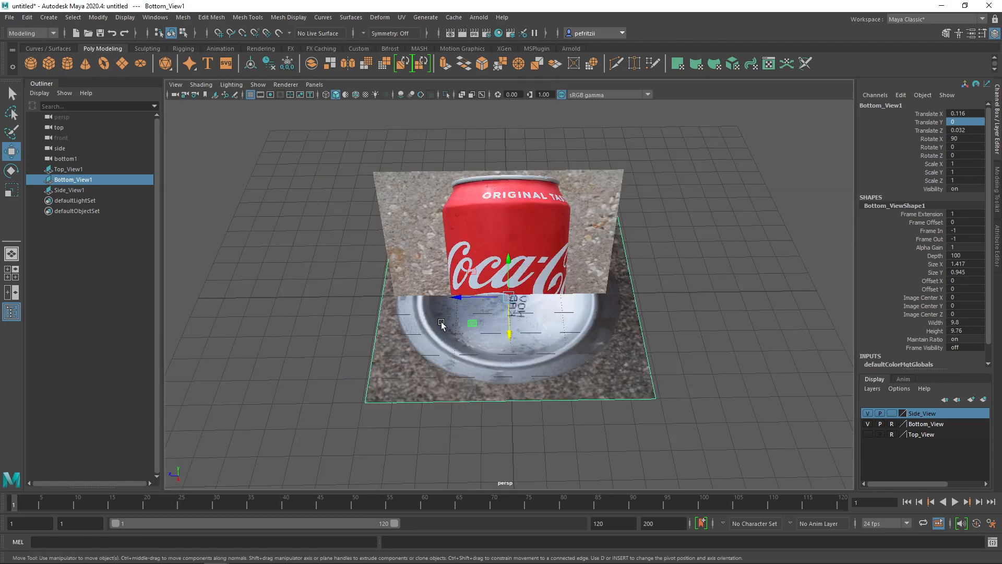
key("r")
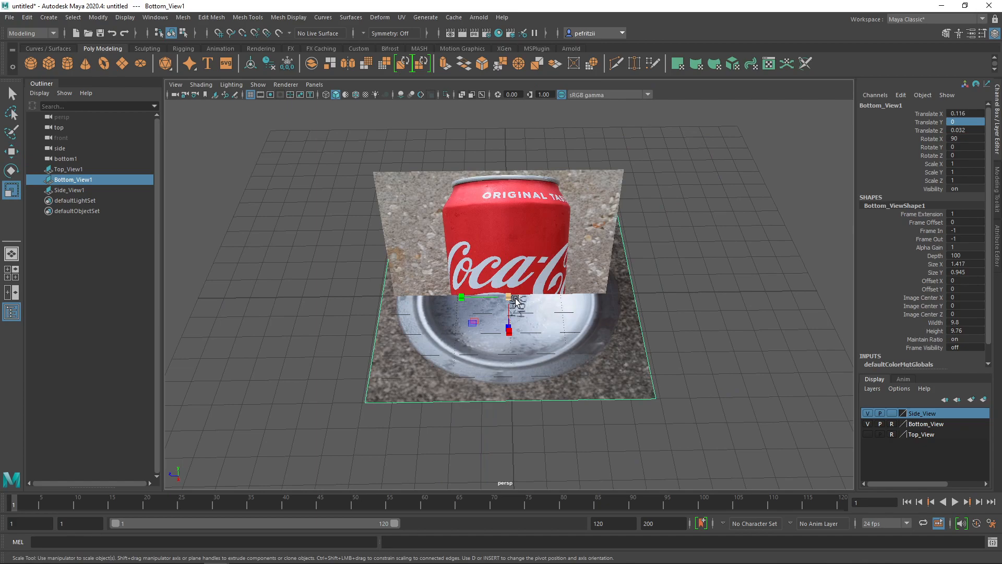
left_click_drag(510, 298, 422, 323)
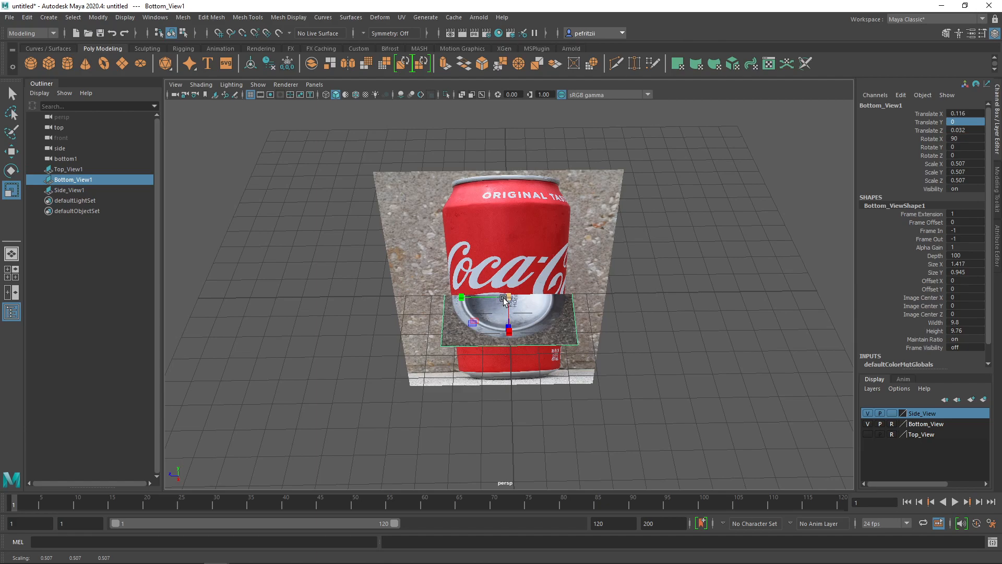
key("ctrl+z")
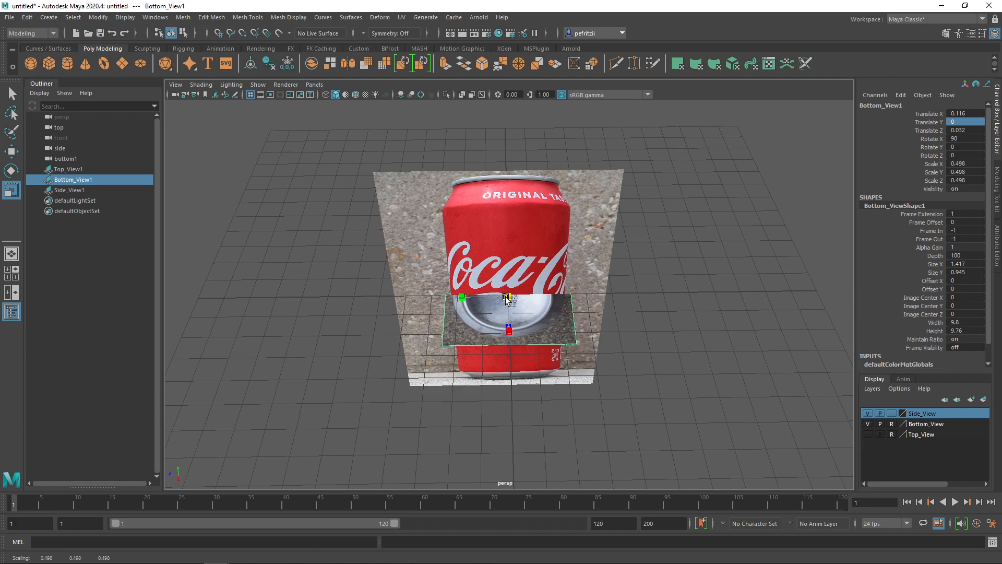
left_click_drag(505, 299, 511, 354)
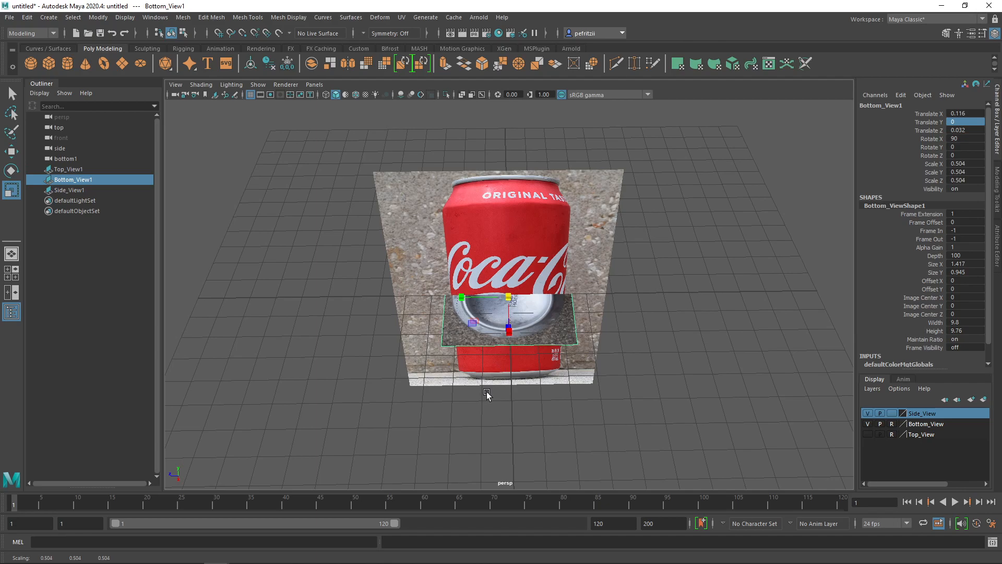
- Lower the Bottom_View1 image plane below the can in the side image, to about Translate Y -6.869
left_click_drag(552, 390, 530, 367, "alt")
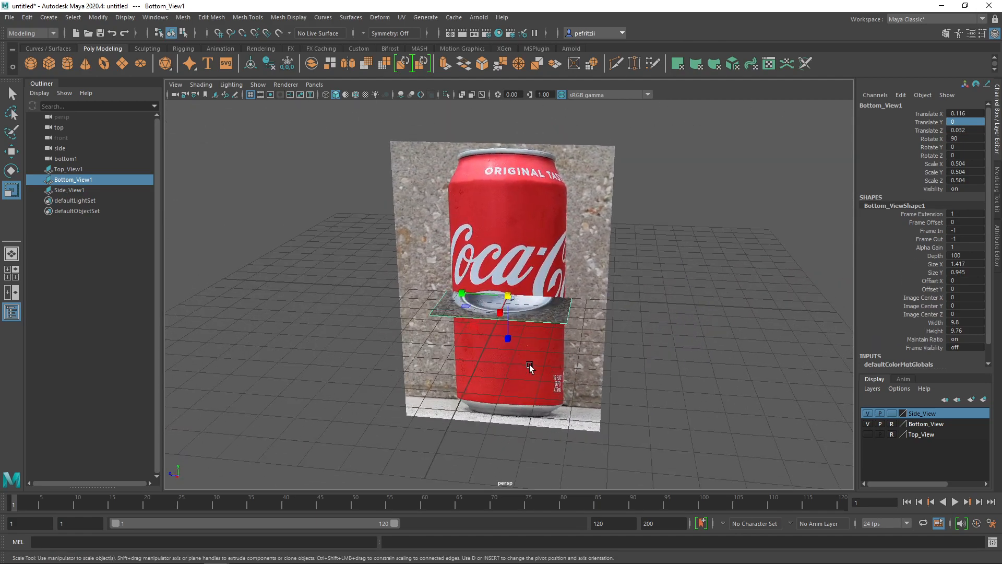
key("w")
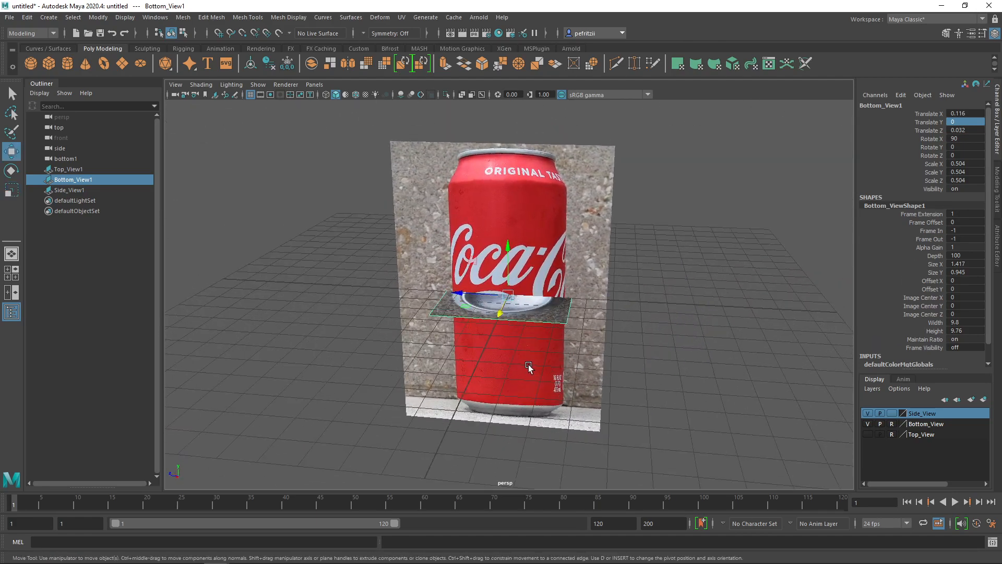
left_click_drag(506, 243, 500, 406)
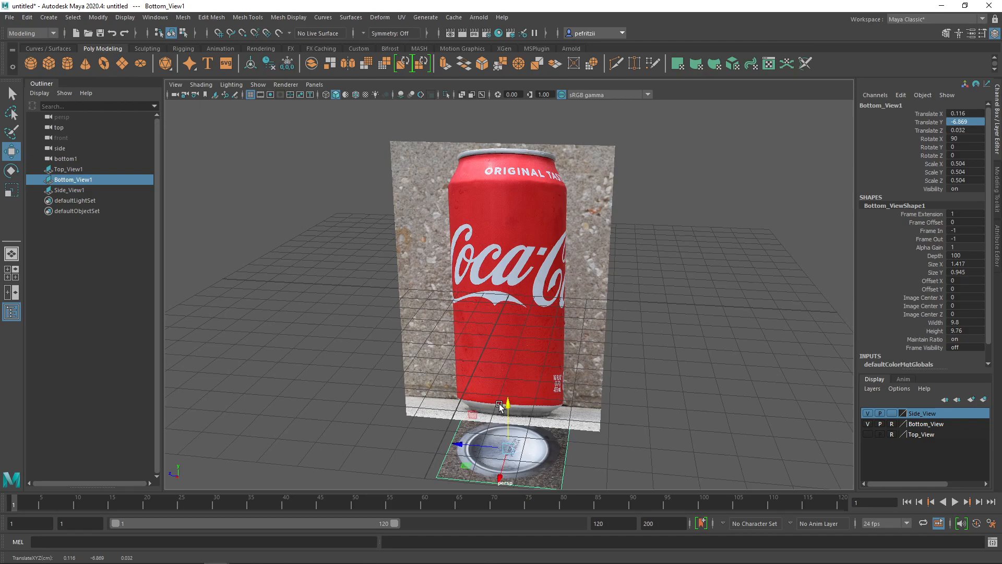
- Select the Side_View1 image plane and move it back from the origin along X to about Translate X -14.197
mouse_move(315, 355)
left_mouse_down("alt")
mouse_move(324, 369)
mouse_move(355, 345)
mouse_move(564, 350)
mouse_move(347, 364)
mouse_move(321, 352)
left_mouse_up("alt")
left_click_drag(460, 346, 507, 302, "alt")
left_click(507, 302)
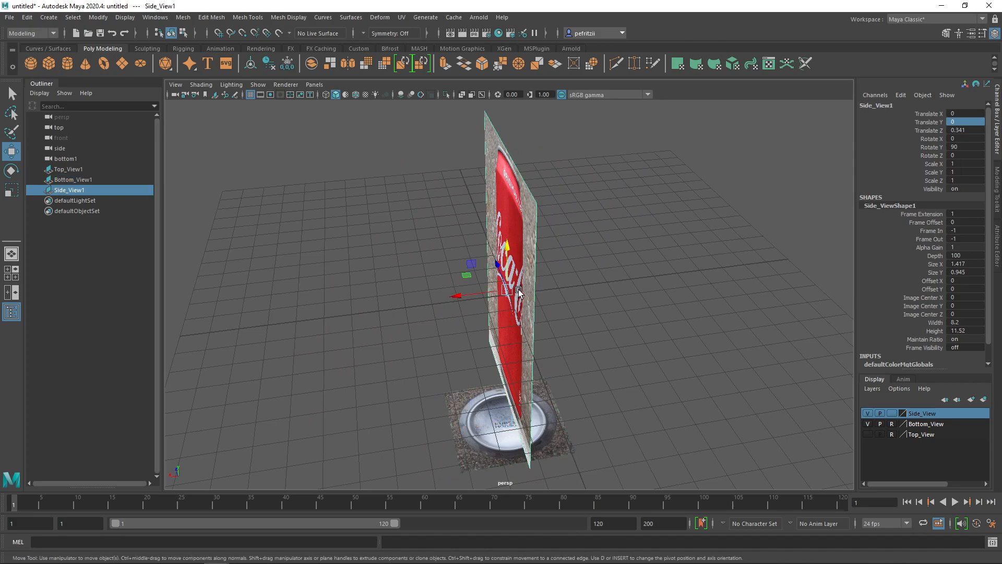
left_click_drag(452, 297, 784, 196)
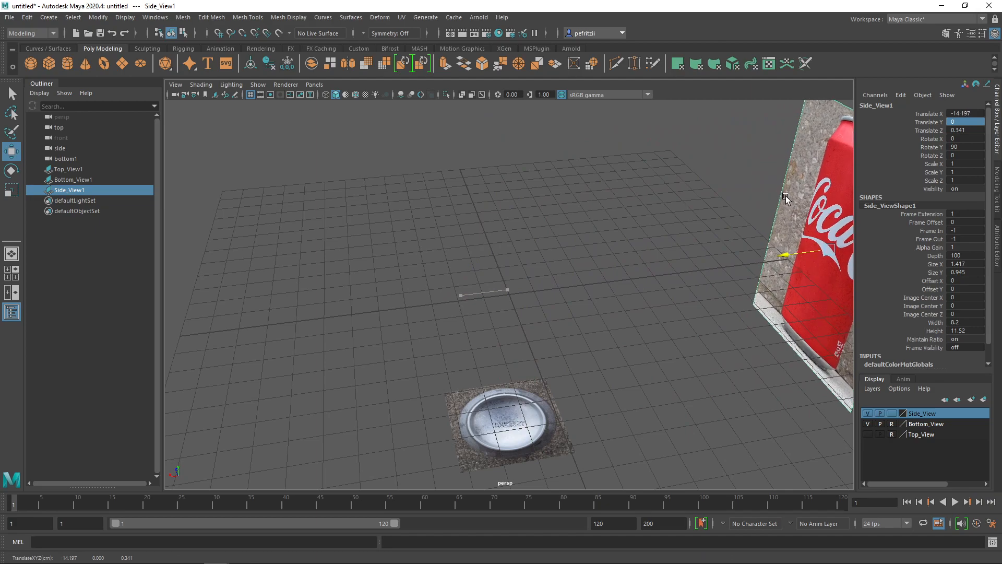
- Show the Top_View layer and raise the Top_View1 image plane above the can to about Translate Y 8.94
left_click(869, 432)
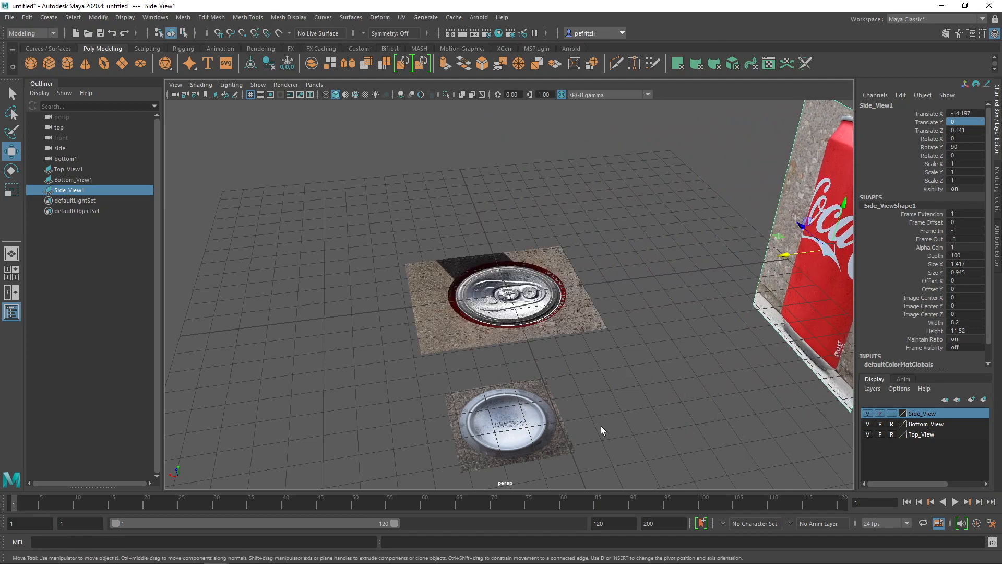
left_click(482, 309)
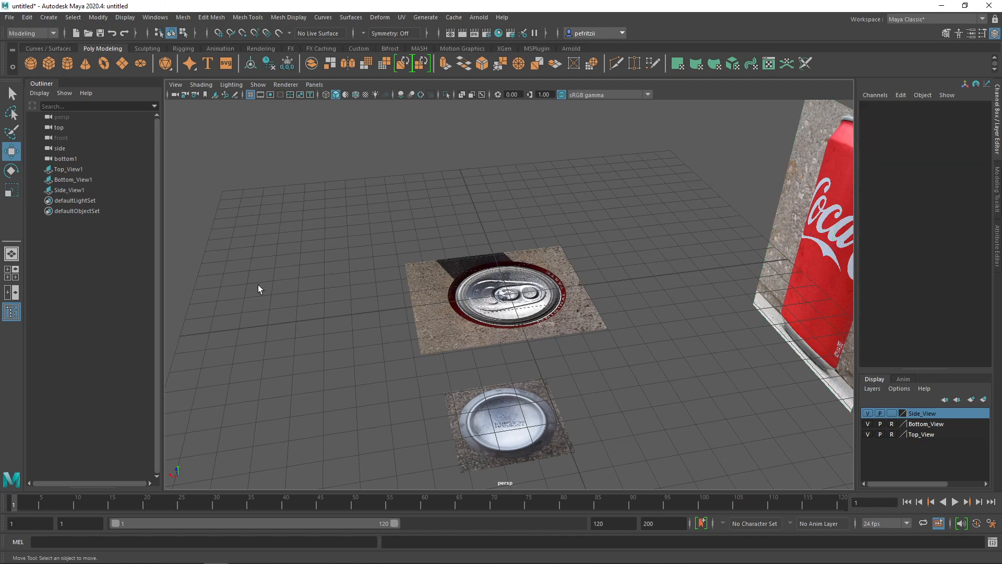
left_click(57, 170)
left_click_drag(277, 339, 401, 308, "alt")
left_click_drag(508, 245, 480, 62)
scroll(555, 237, "down", 2)
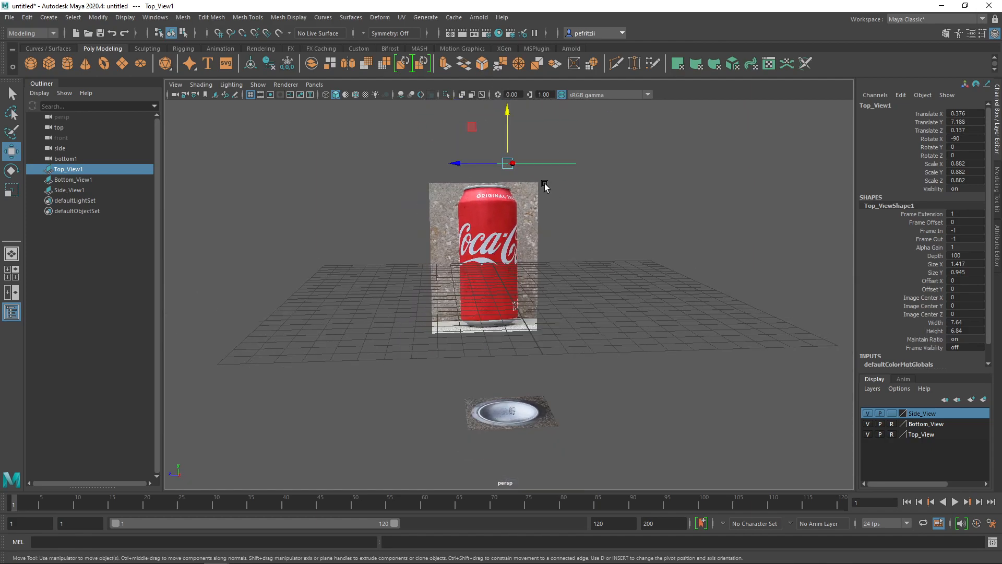
mouse_move(509, 139)
left_mouse_down()
mouse_move(509, 106)
mouse_move(510, 120)
left_mouse_up()
left_click_drag(580, 222, 514, 265, "alt")
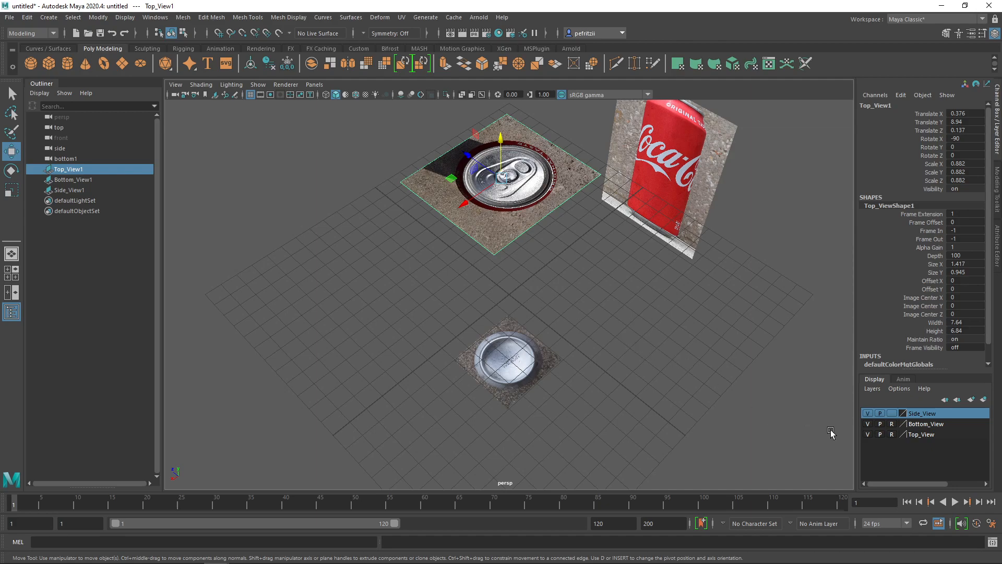
- Hide the Bottom_View display layer and check the remaining image planes in the four-view and perspective layouts
left_click(868, 423)
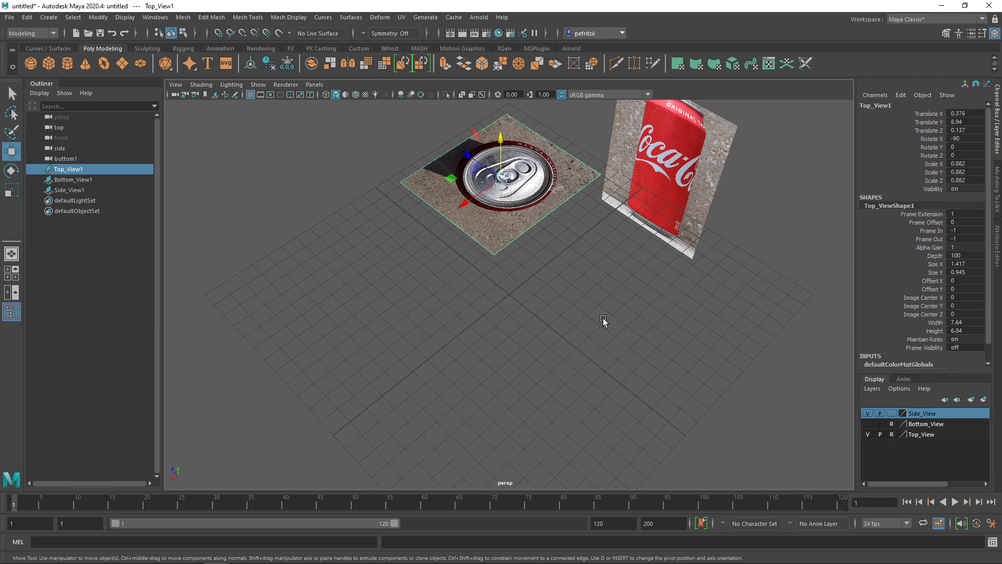
left_click_drag(515, 317, 565, 318, "alt")
key("space")
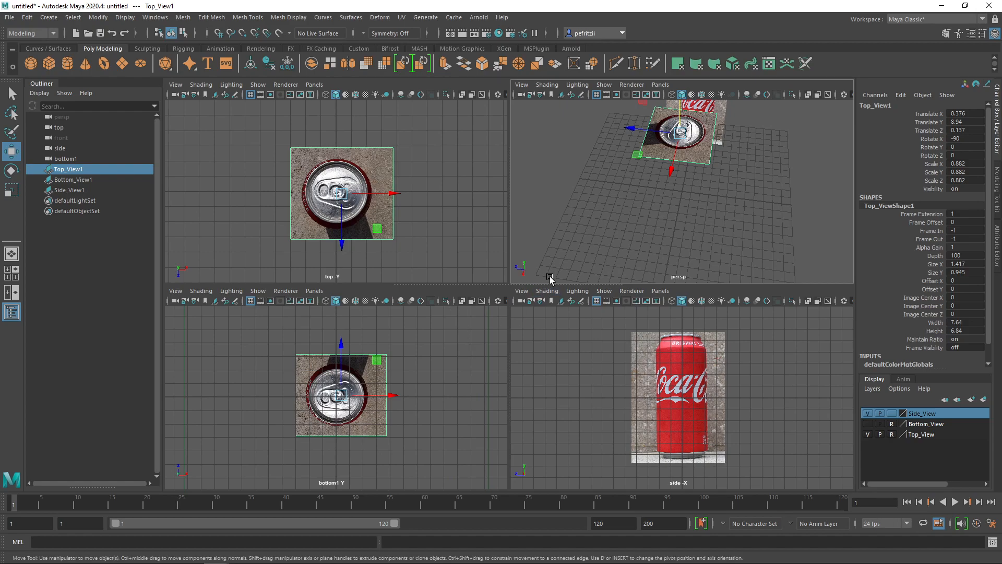
left_click_drag(615, 237, 590, 239, "alt")
key("space")
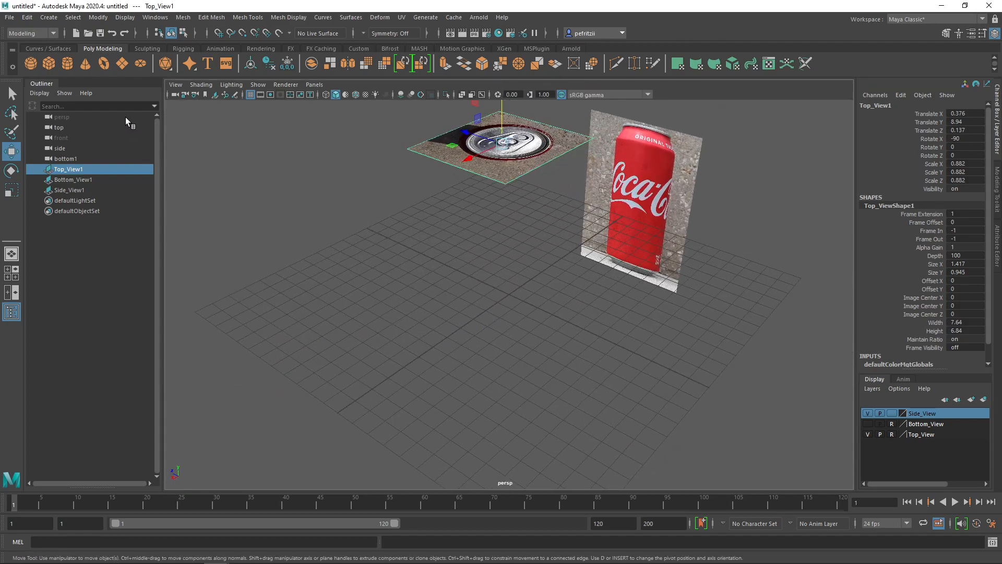
- Create a polygon cylinder at the grid origin in front of the side-view image
left_click(68, 63)
left_click_drag(430, 277, 387, 266, "alt")
scroll(474, 258, "up", 4)
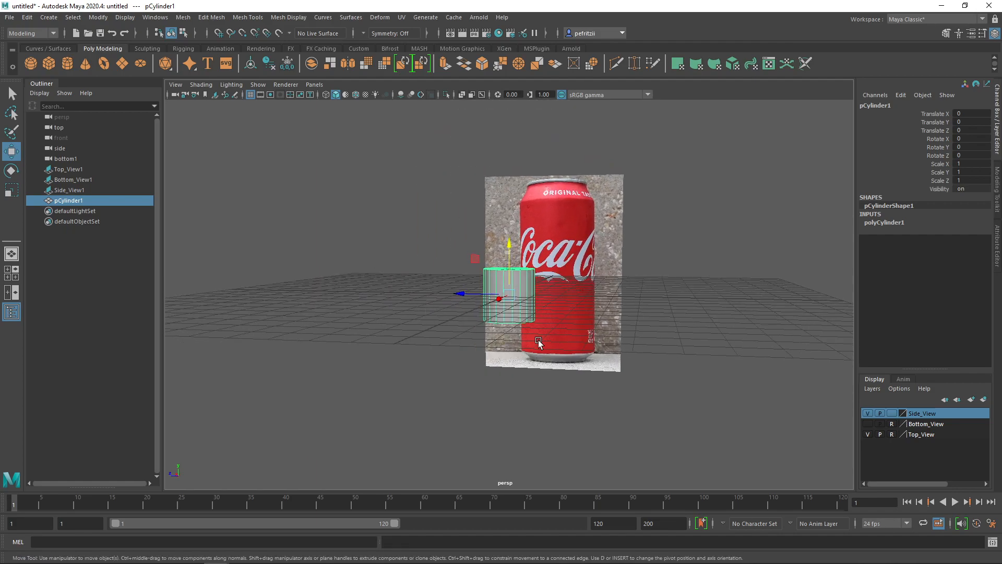
left_click_drag(527, 337, 558, 339, "alt")
left_click_drag(409, 348, 380, 343, "alt")
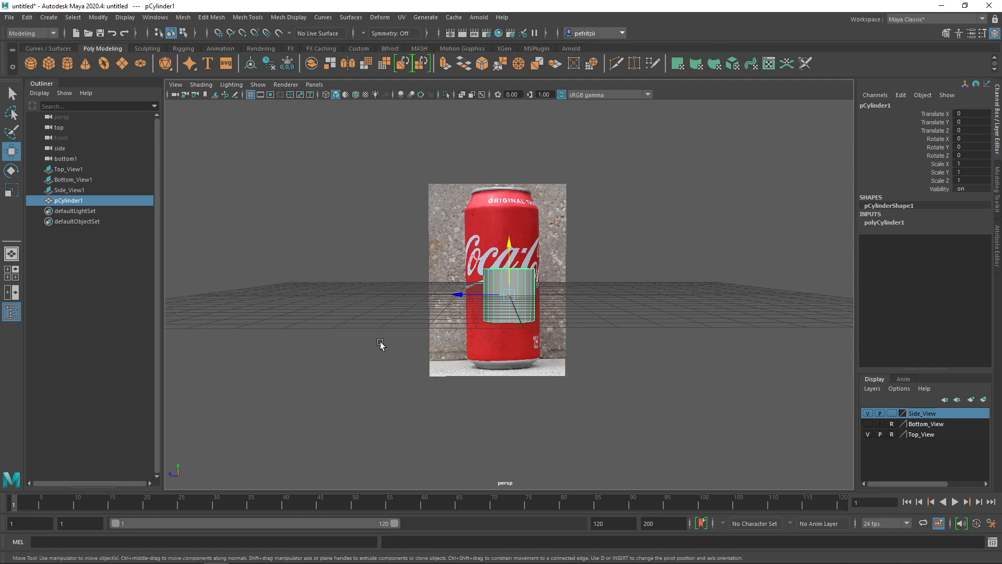
left_click(250, 95)
left_click(249, 95)
left_click(250, 95)
left_click(250, 95)
left_click_drag(317, 313, 306, 313, "alt")
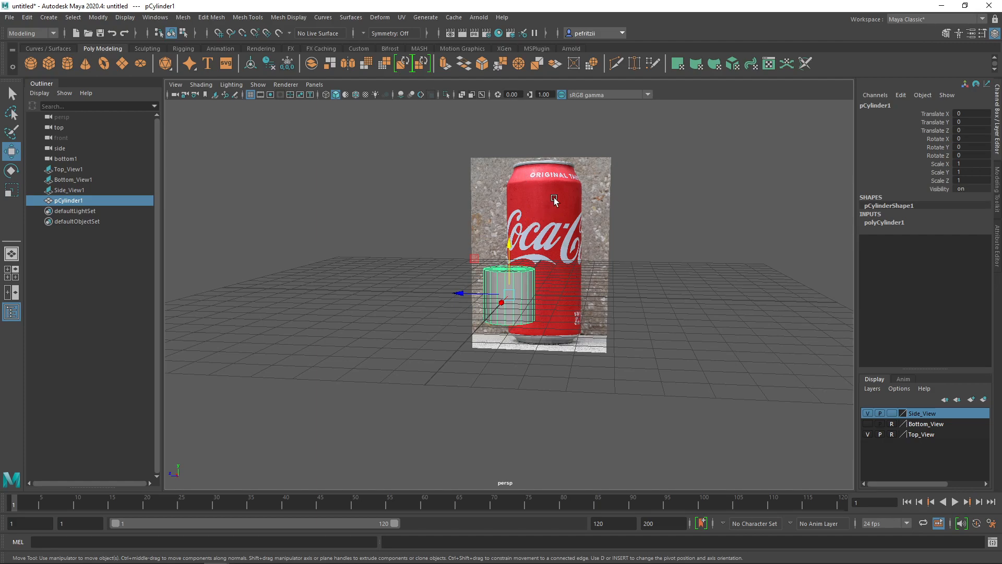
mouse_move(543, 239)
left_mouse_down("alt")
mouse_move(560, 236)
mouse_move(549, 232)
left_mouse_up("alt")
scroll(555, 233, "up", 5)
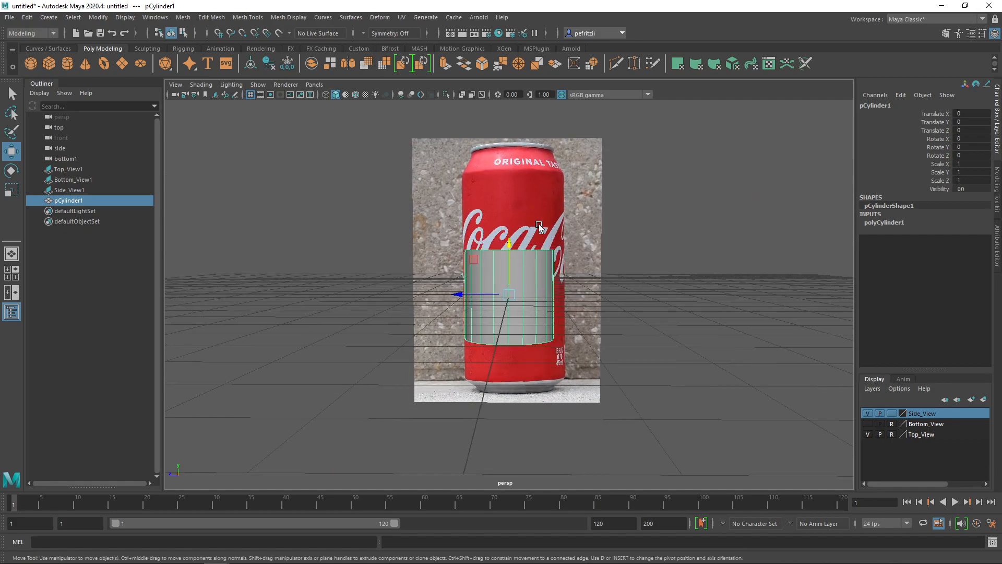
left_click_drag(562, 266, 564, 265, "alt")
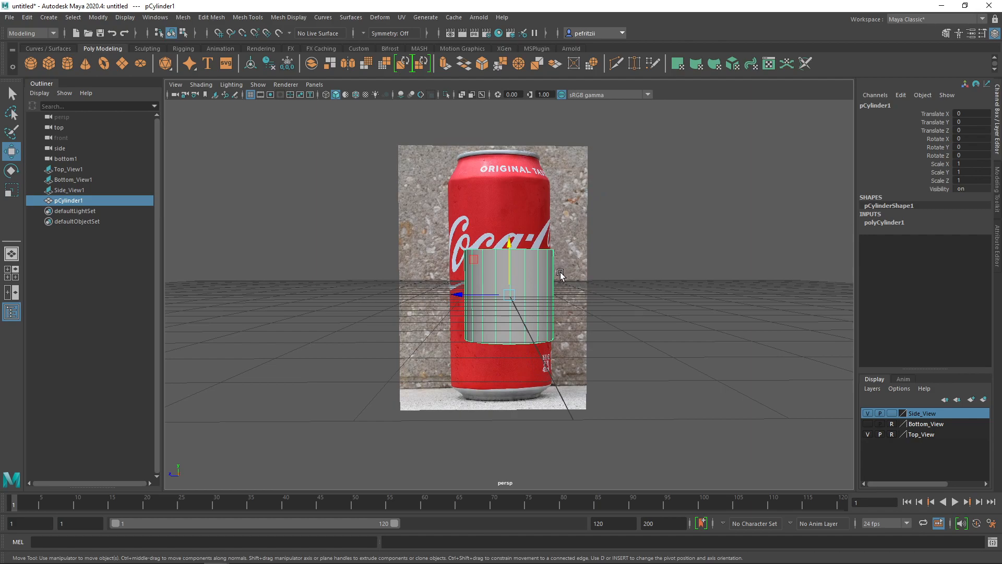
- Switch to the full-size side view and reselect the polygon cylinder
key("space")
key("alt")
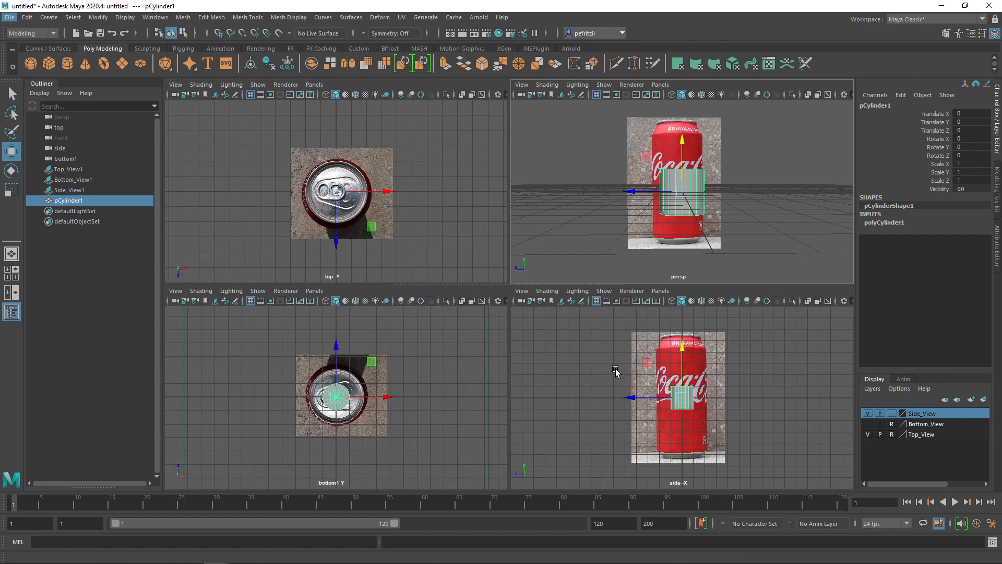
left_click(615, 371)
key("space")
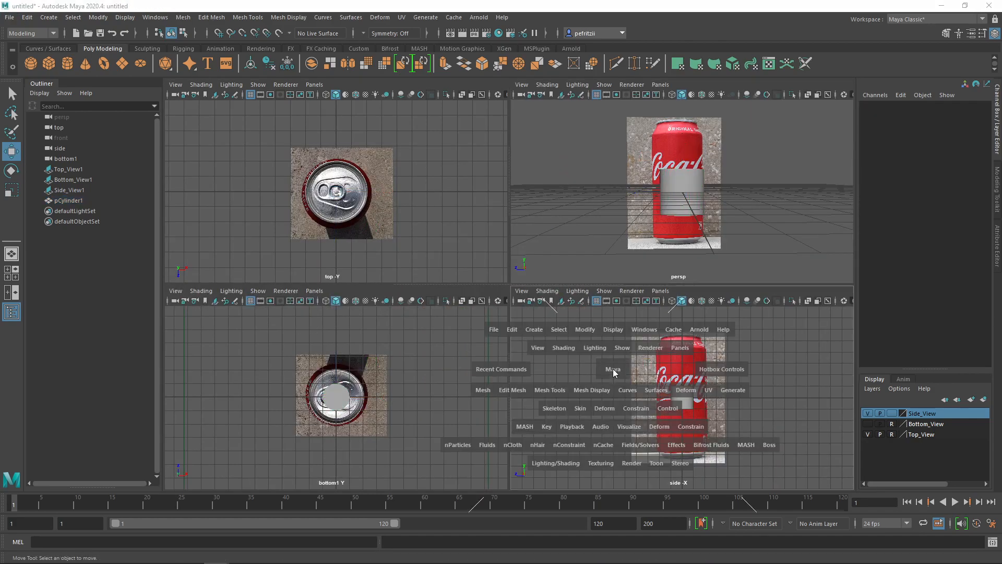
left_click(506, 304)
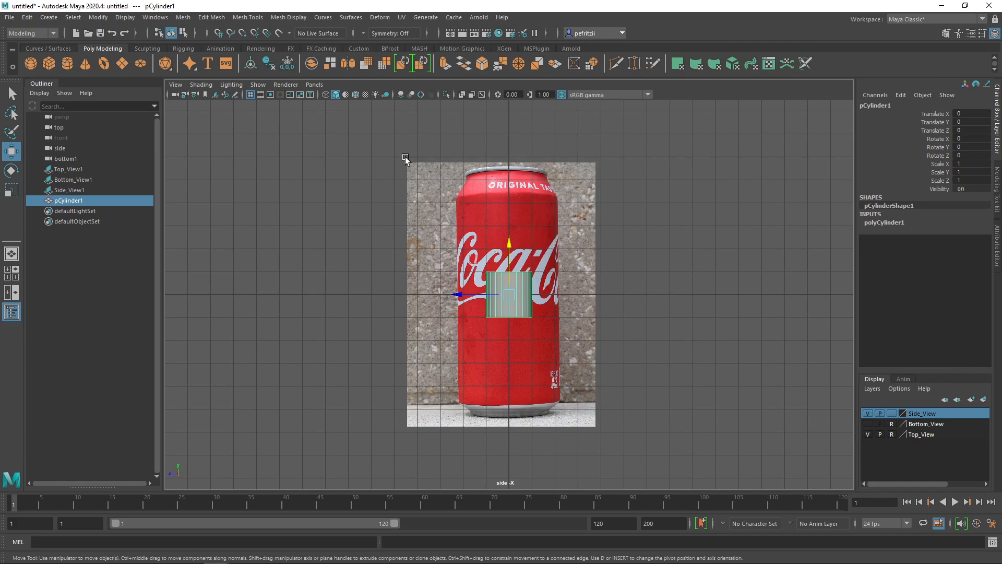
- Try X-ray shading on the cylinder in the side view, then restore opaque shading
left_click(461, 94)
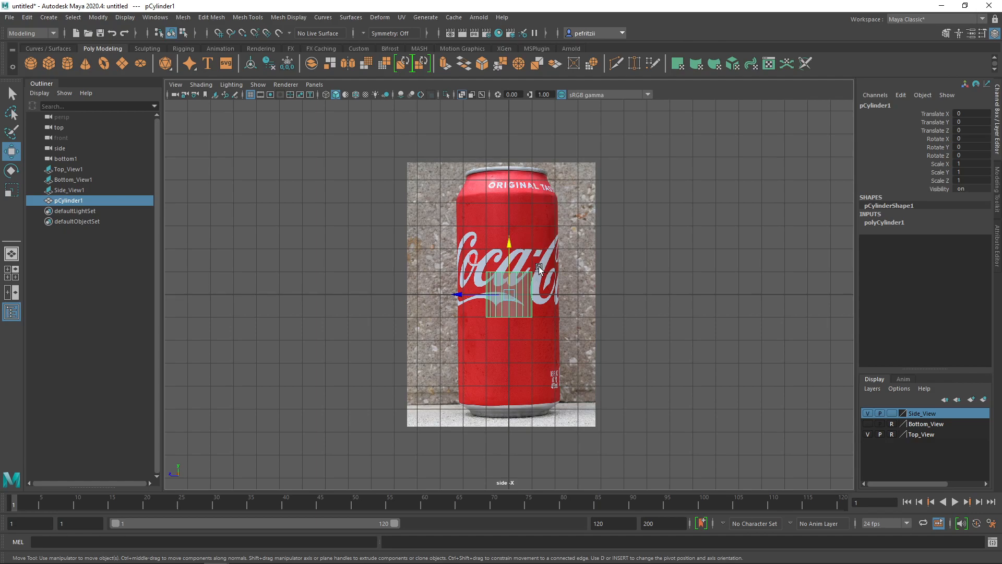
left_click_drag(392, 266, 390, 262, "alt")
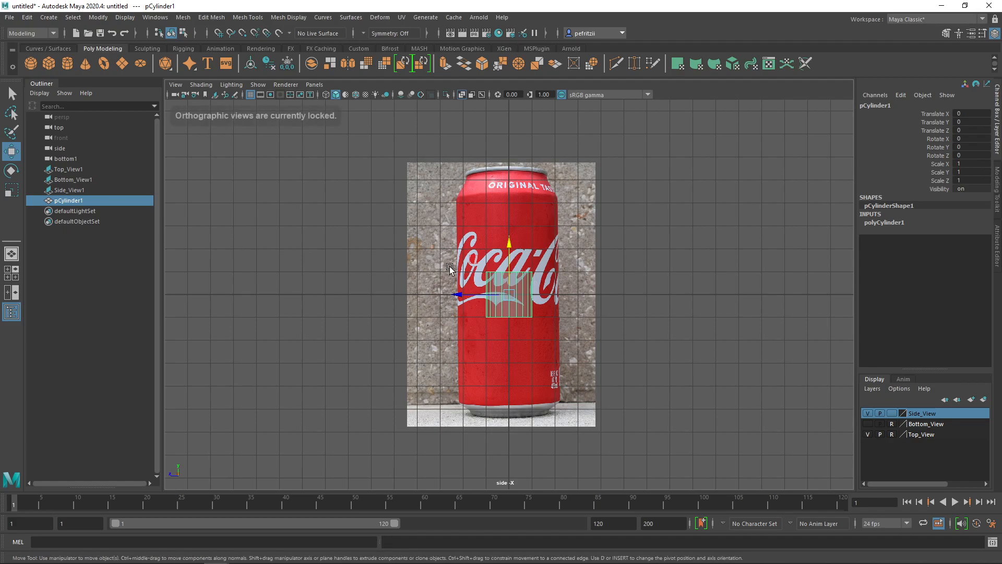
scroll(451, 267, "up", 3)
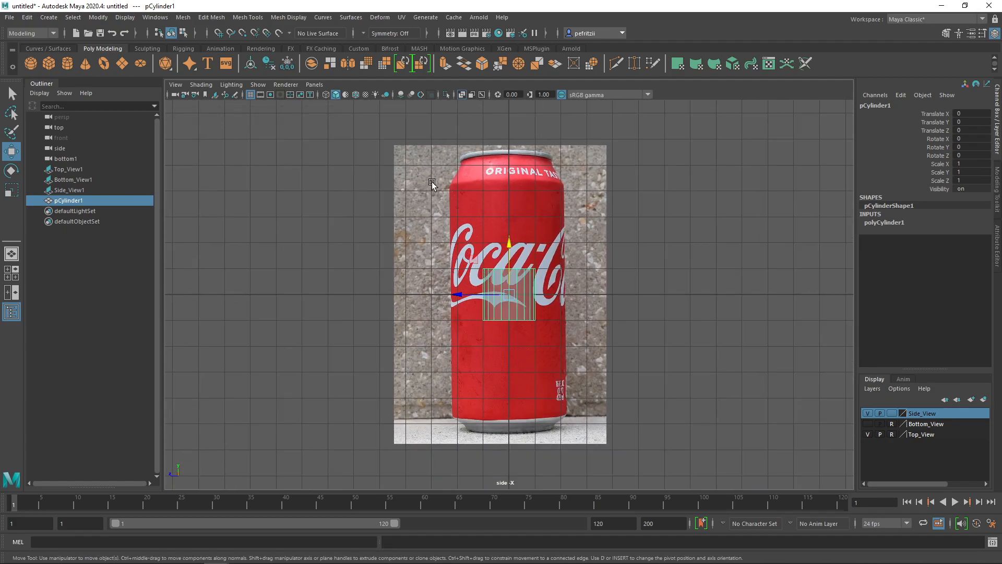
left_click(462, 96)
left_click(461, 96)
left_click(461, 96)
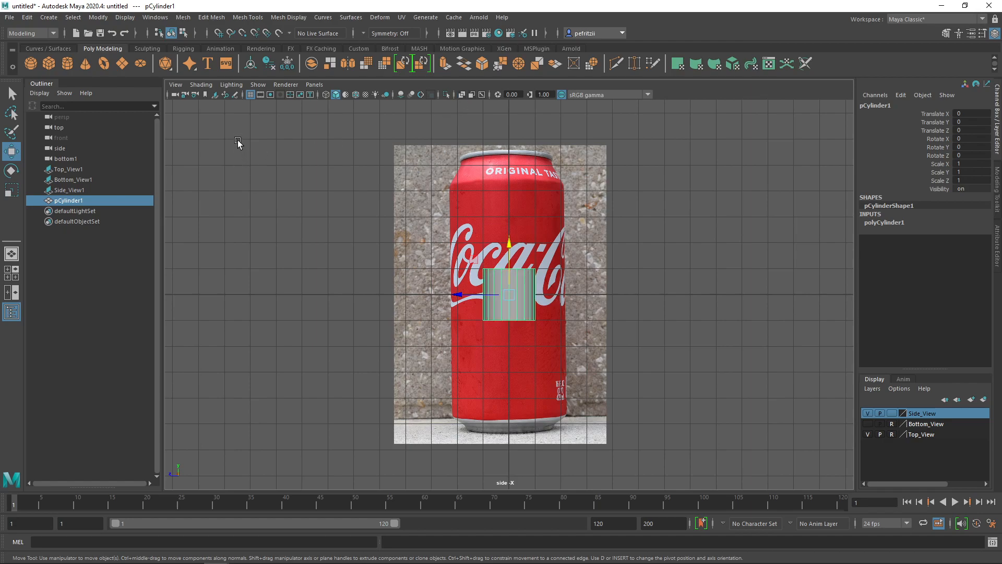
- Set the side view's shading to Wireframe so the can image shows through the cylinder
left_click(203, 85)
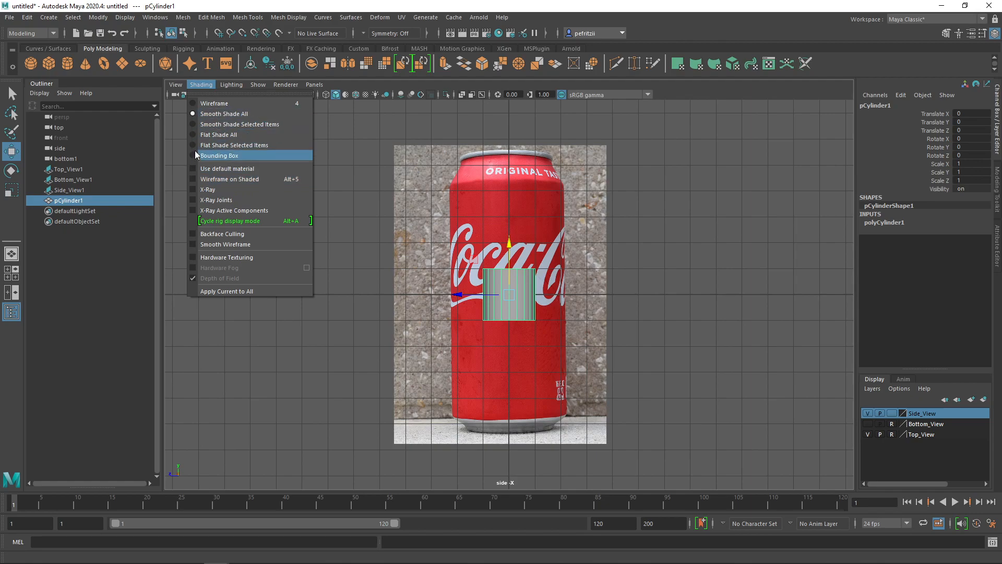
left_click(194, 104)
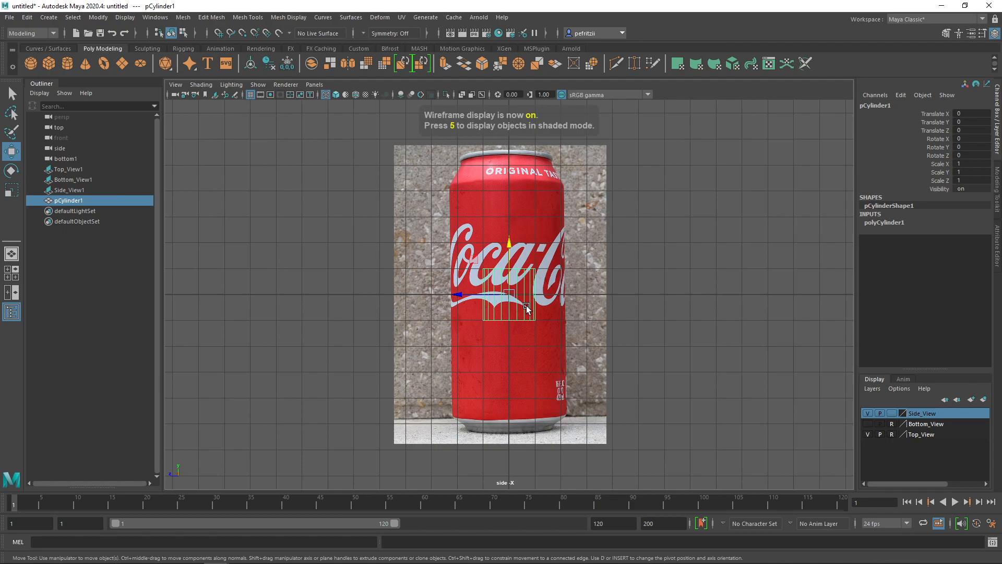
- Cycle the side view's display modes and leave the cylinder in shaded display
key("4")
key("5")
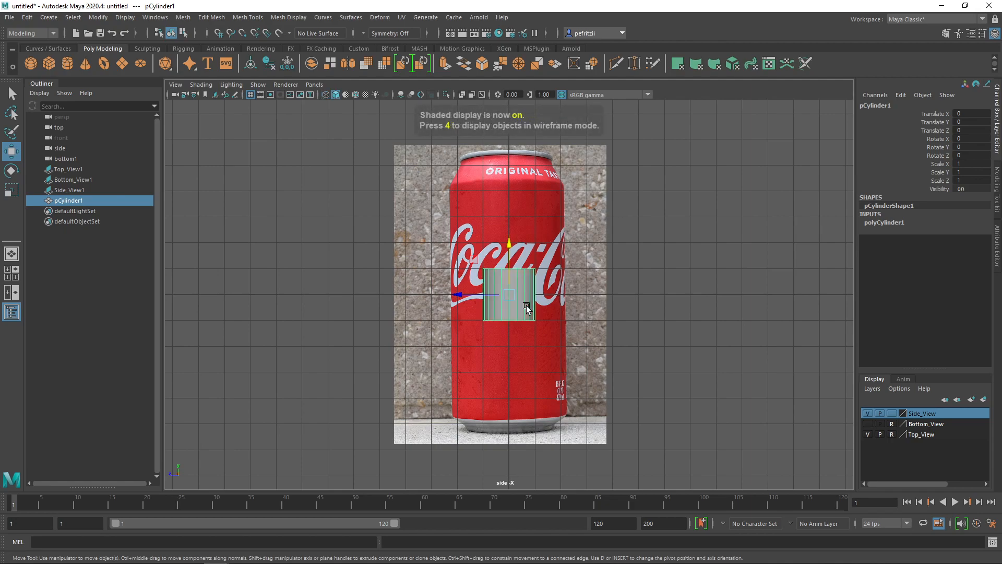
key("6")
key("5")
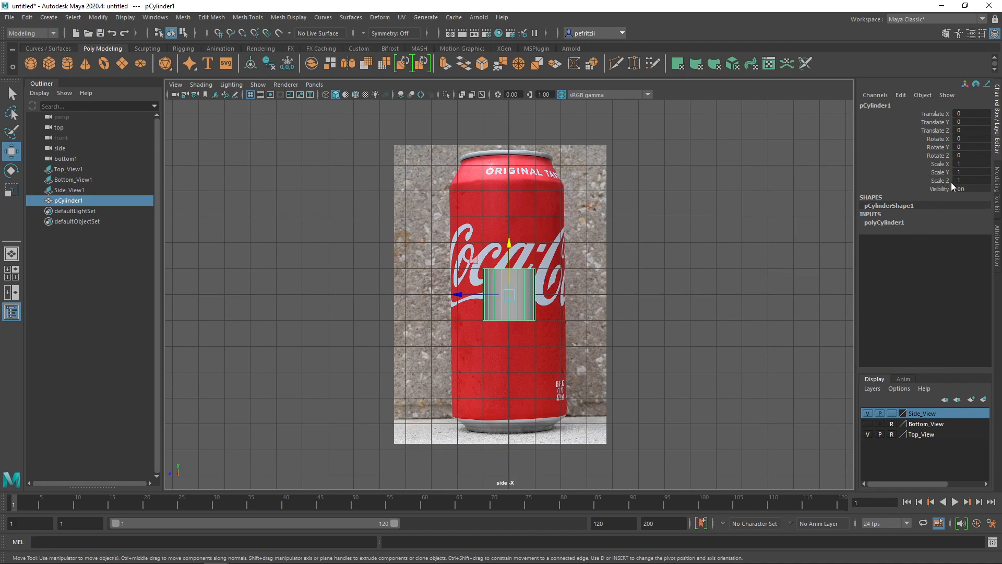
- Try raising the transparency of the cylinder's default lambert1 material, then reset it to fully opaque
left_click(997, 247)
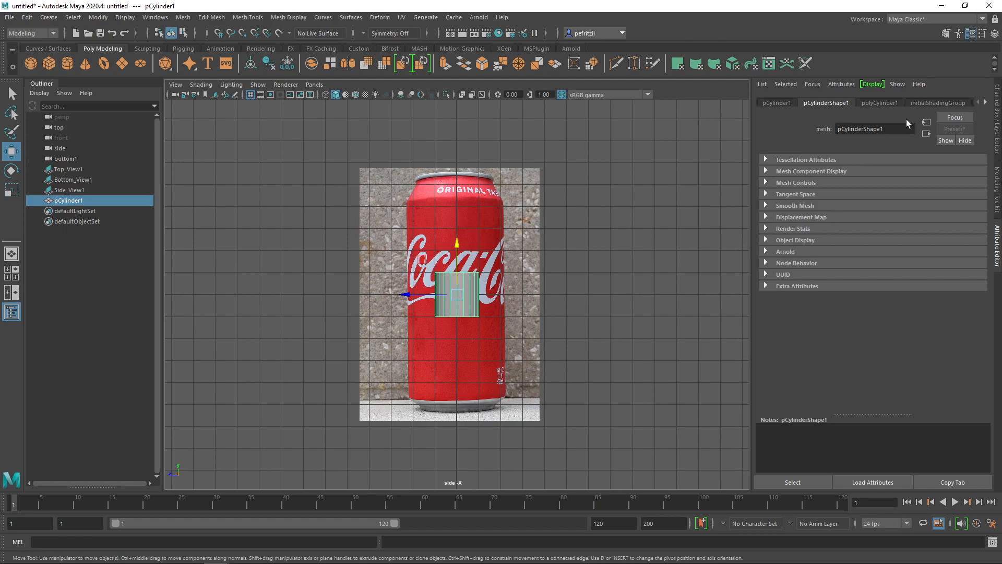
left_click(987, 105)
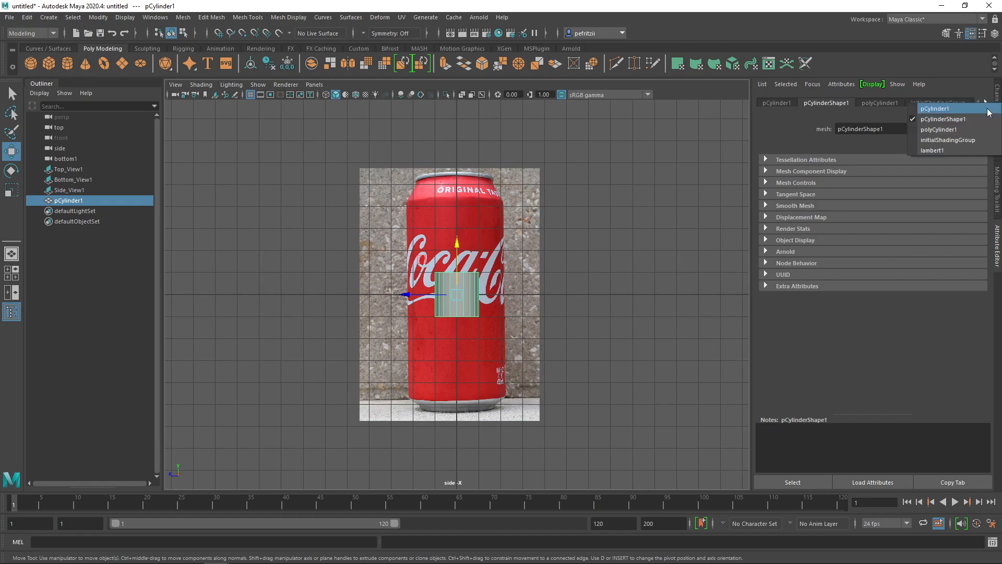
left_click(954, 148)
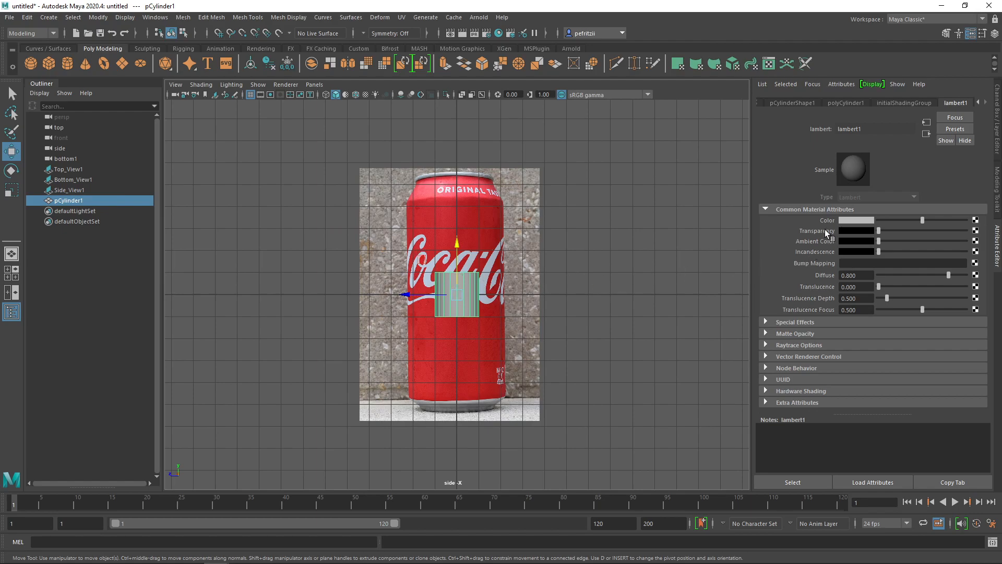
left_click_drag(878, 228, 913, 230)
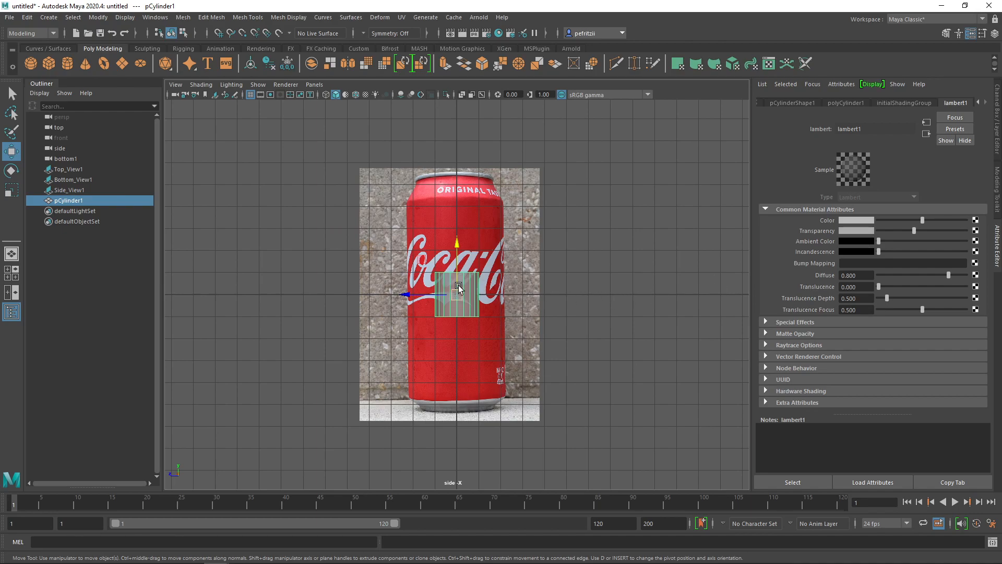
left_click_drag(914, 231, 871, 236)
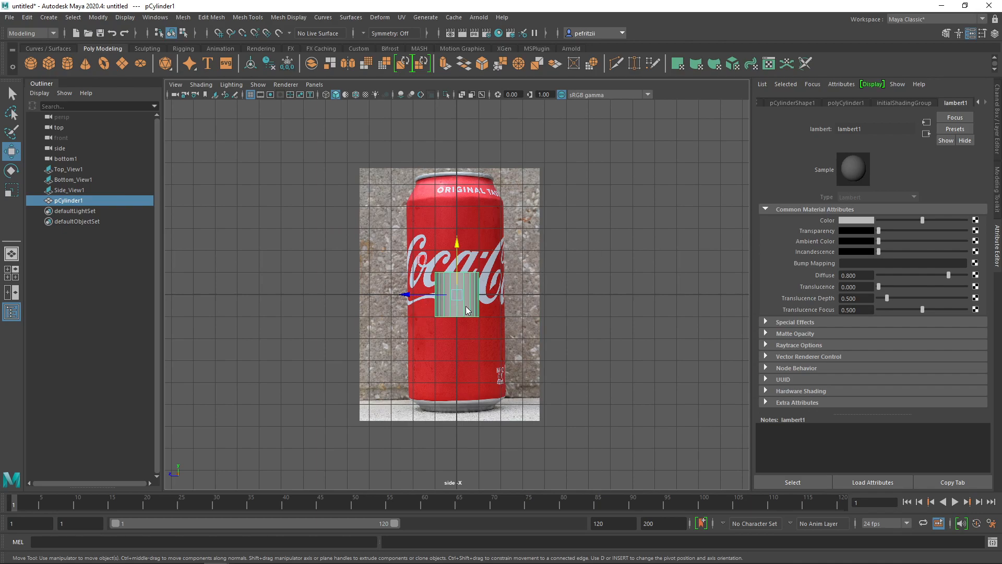
- Assign a new semi-transparent Lambert material named Xray_Mat to the cylinder
right_click_drag(465, 303, 466, 534)
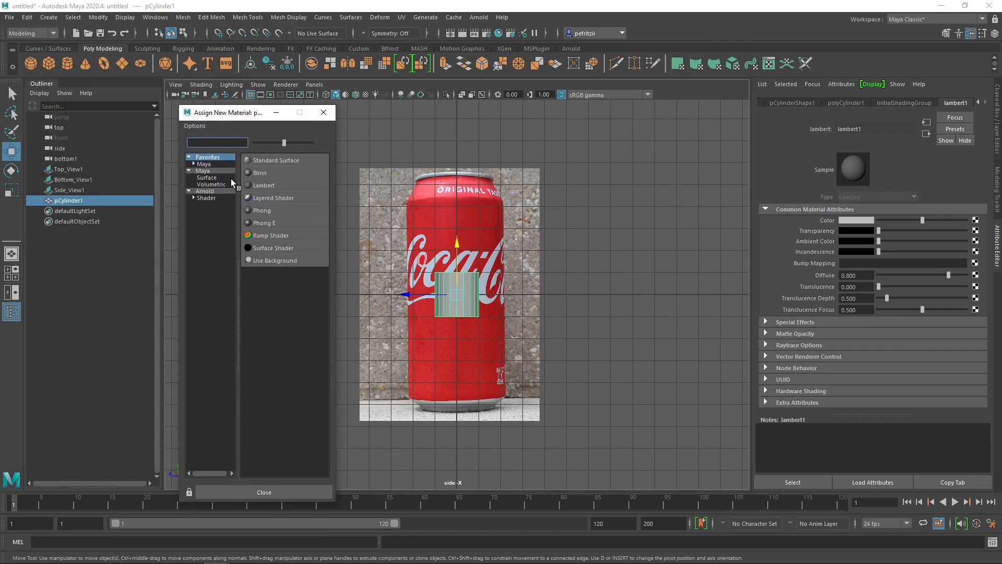
left_click(262, 186)
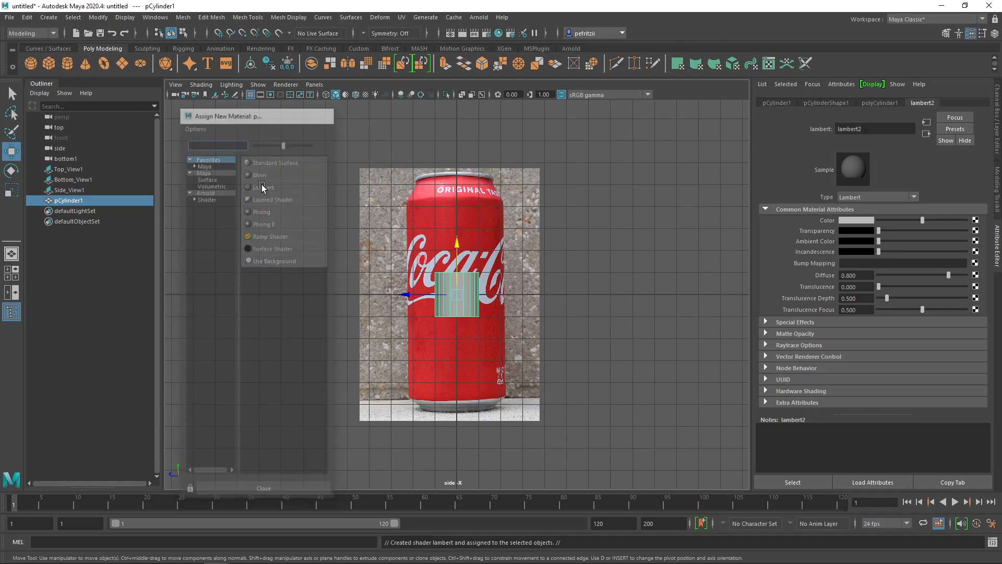
double_click(871, 130)
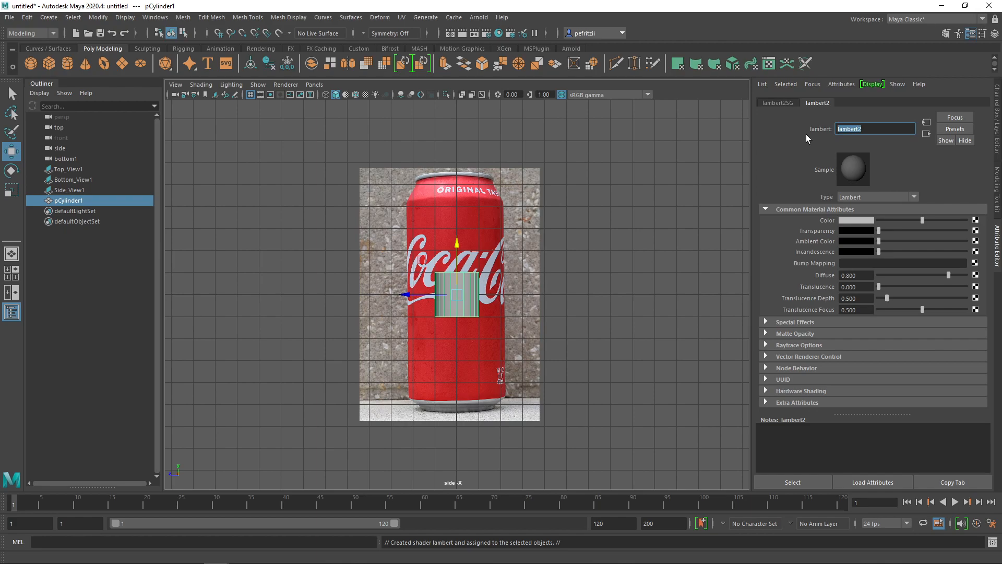
type("Xray_Mat")
key("Return")
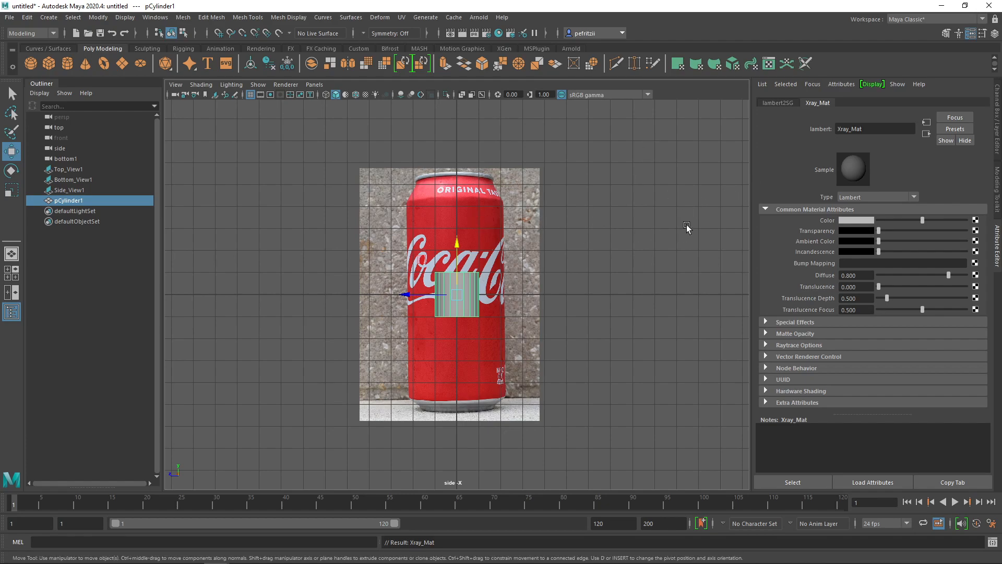
left_click_drag(879, 228, 917, 227)
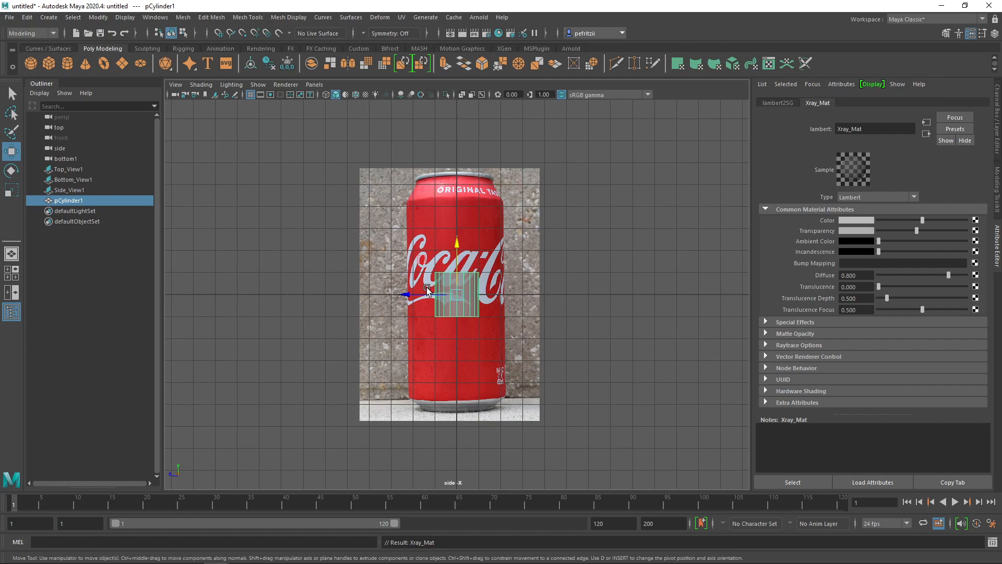
- Scale the cylinder in Y to about 5.43 to match the can's height, and raise it about 0.07 cm
key("r")
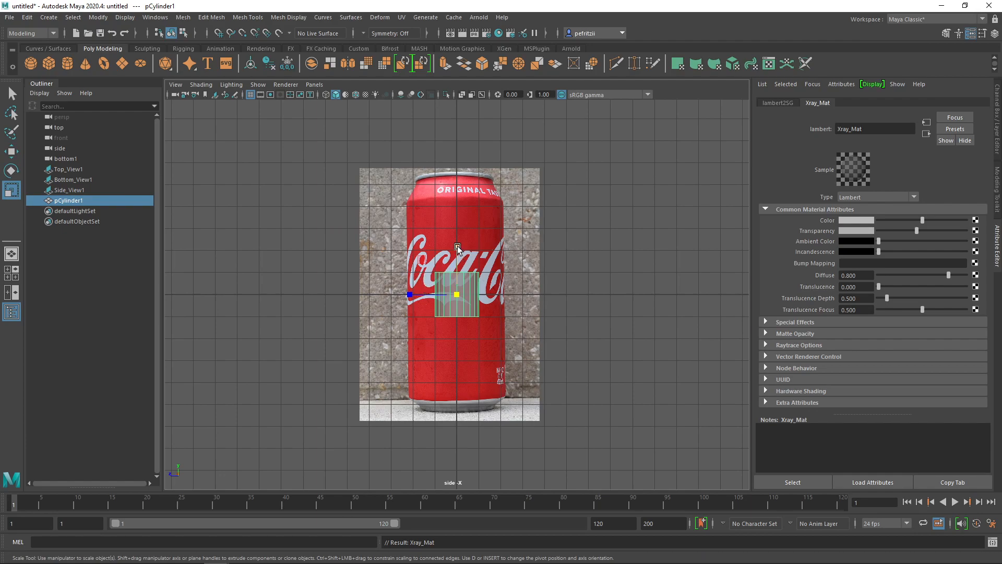
left_click_drag(457, 248, 458, 143)
left_click_drag(457, 248, 456, 212)
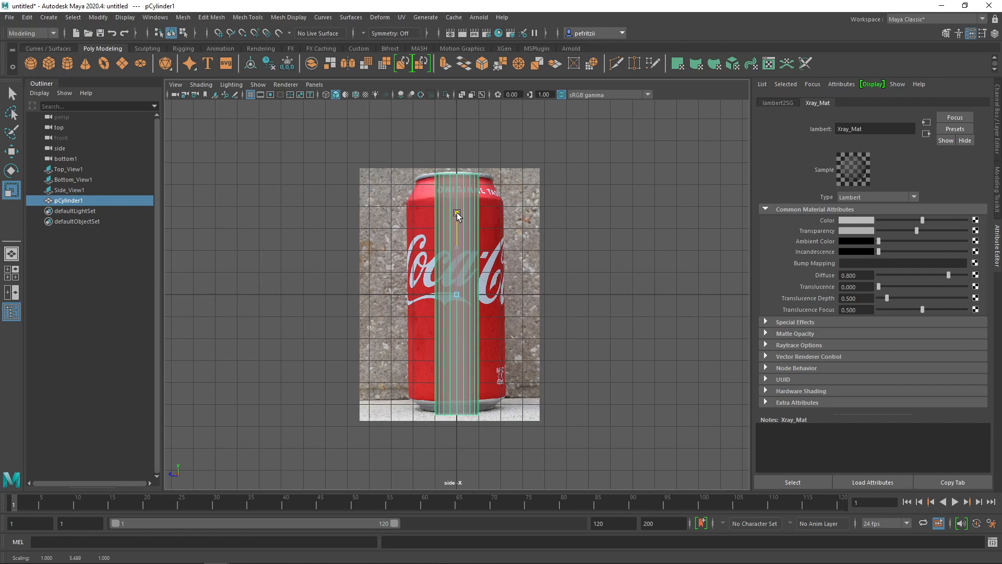
left_click_drag(456, 211, 459, 214)
key("w")
left_click_drag(458, 247, 459, 245)
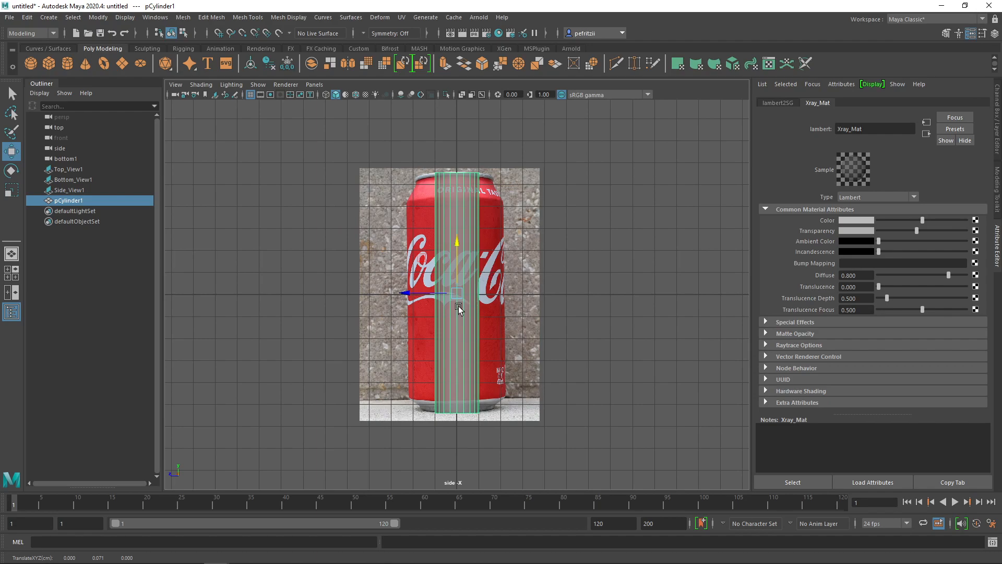
- Switch to the four-view layout and enlarge the can bottom in the bottom view
key("space")
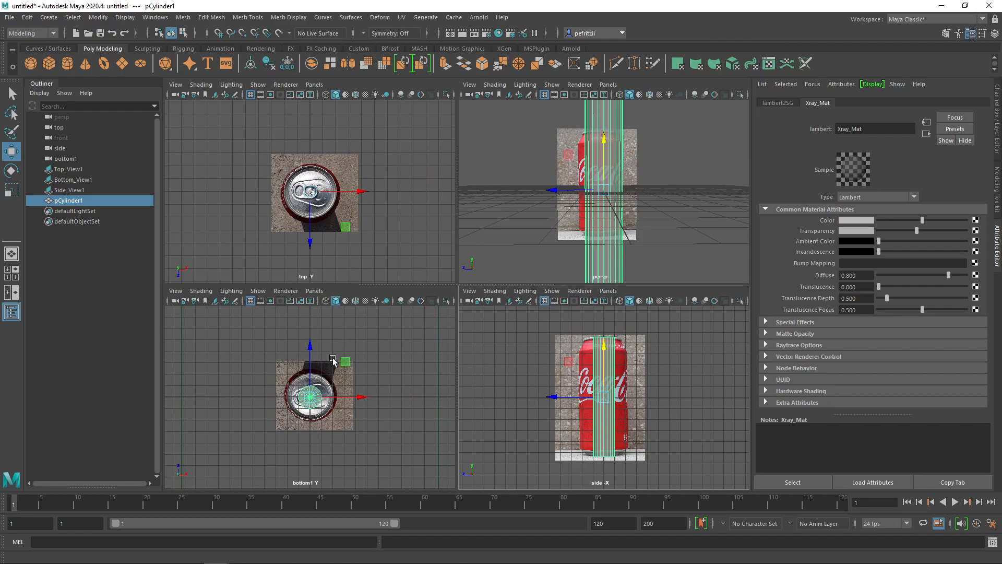
scroll(301, 426, "up", 2)
scroll(301, 426, "up", 2)
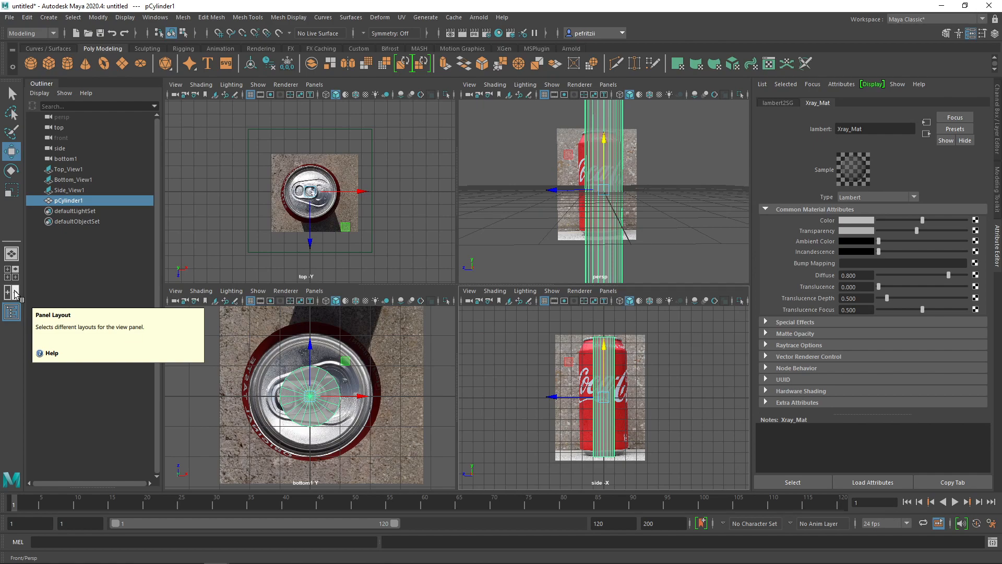
- Try shifting the cylinder in the bottom view, undo the move, and reselect the cylinder with the Scale tool
left_click_drag(344, 361, 346, 363)
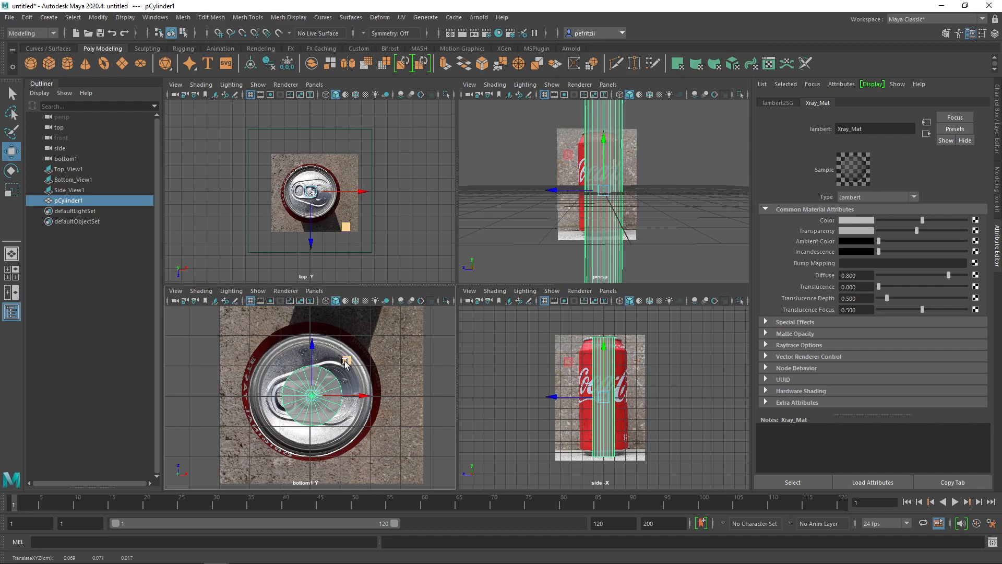
key("ctrl+z")
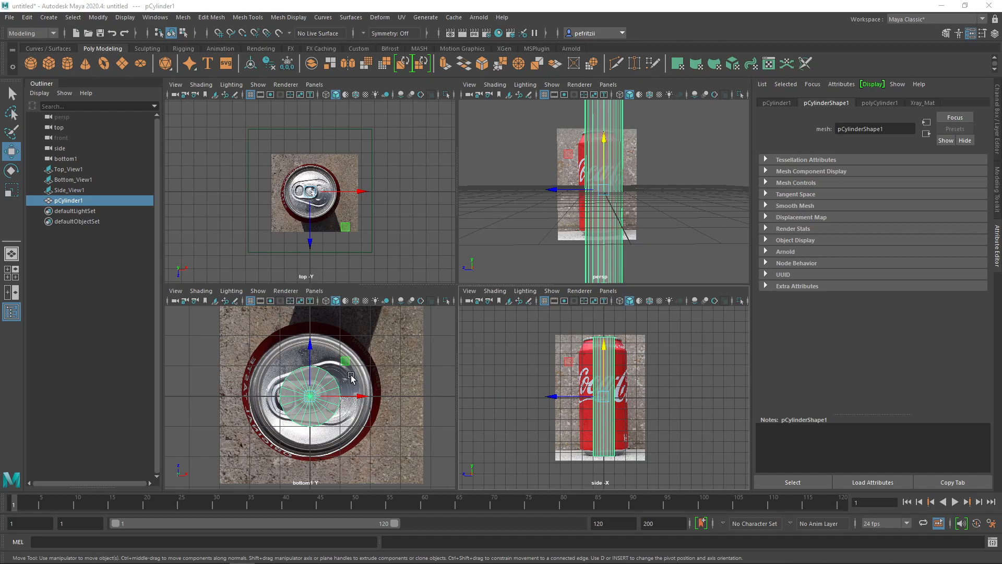
left_click(386, 352)
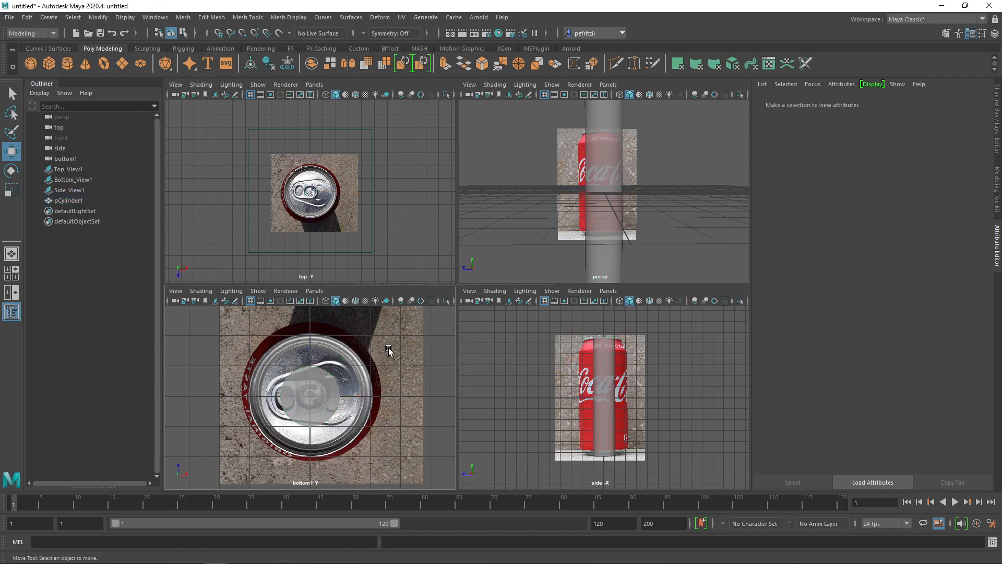
left_click(294, 397)
key("r")
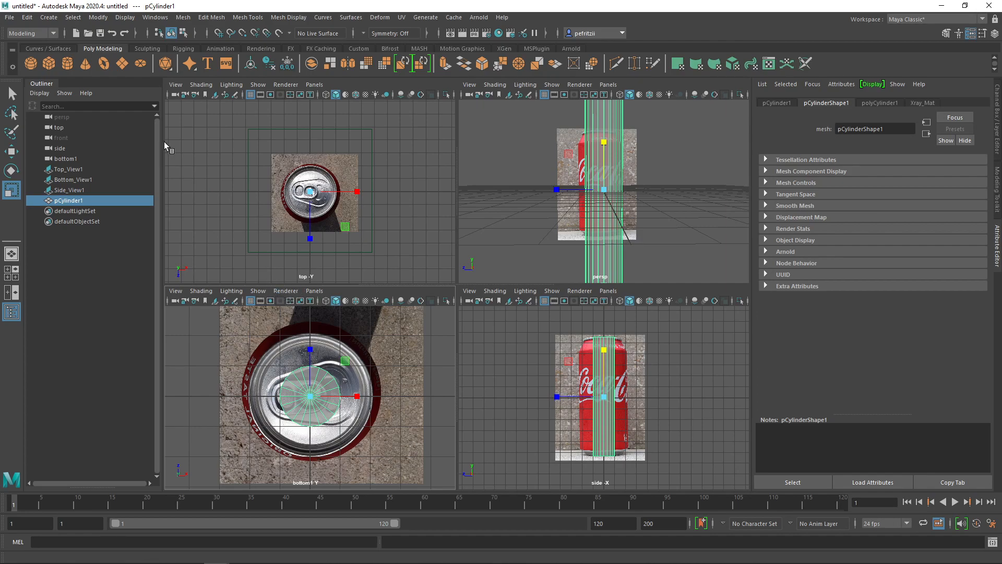
- Save the Undo preferences with undo on and an infinite queue
left_click(155, 18)
mouse_move(194, 118)
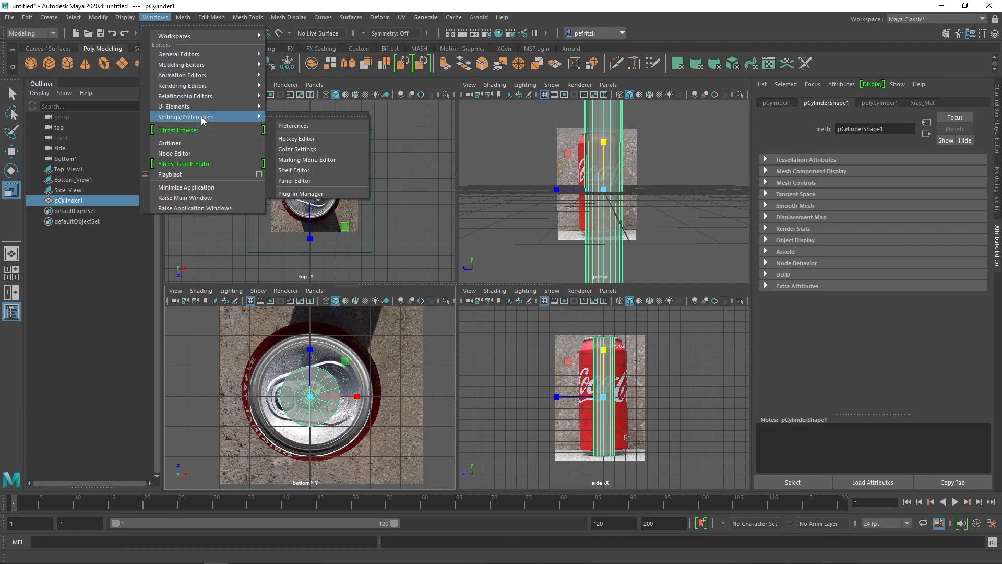
left_click(290, 127)
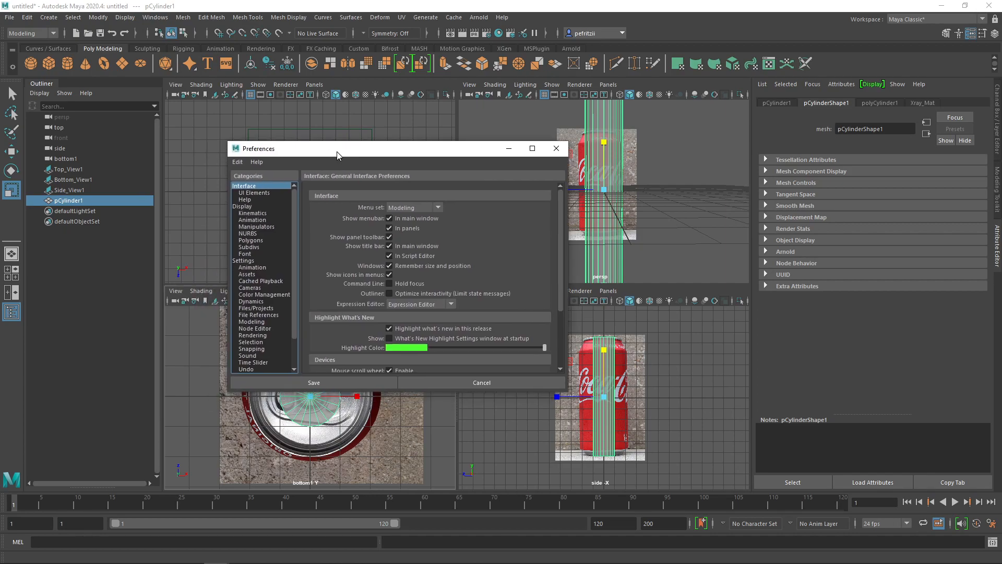
scroll(273, 287, "down", 2)
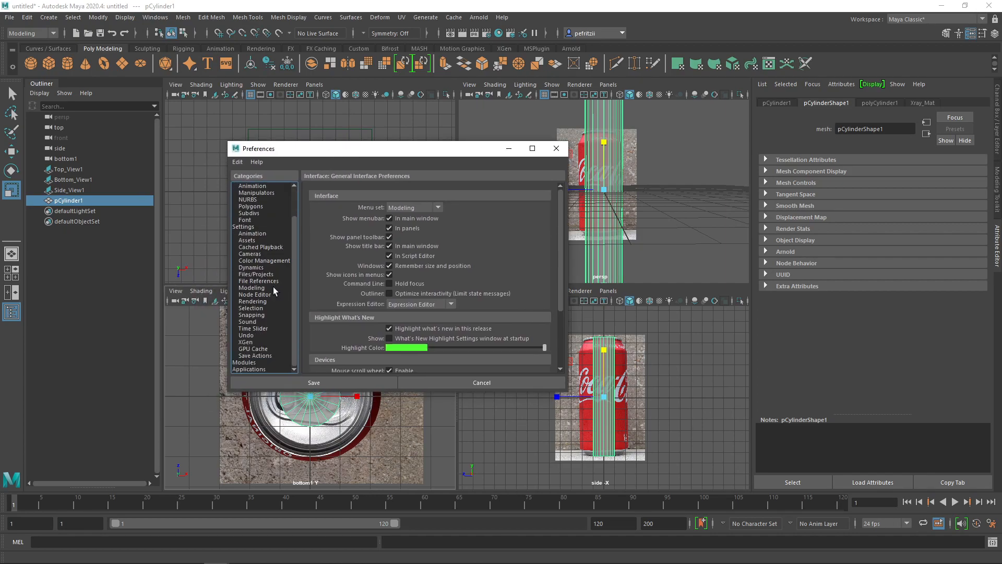
left_click(246, 335)
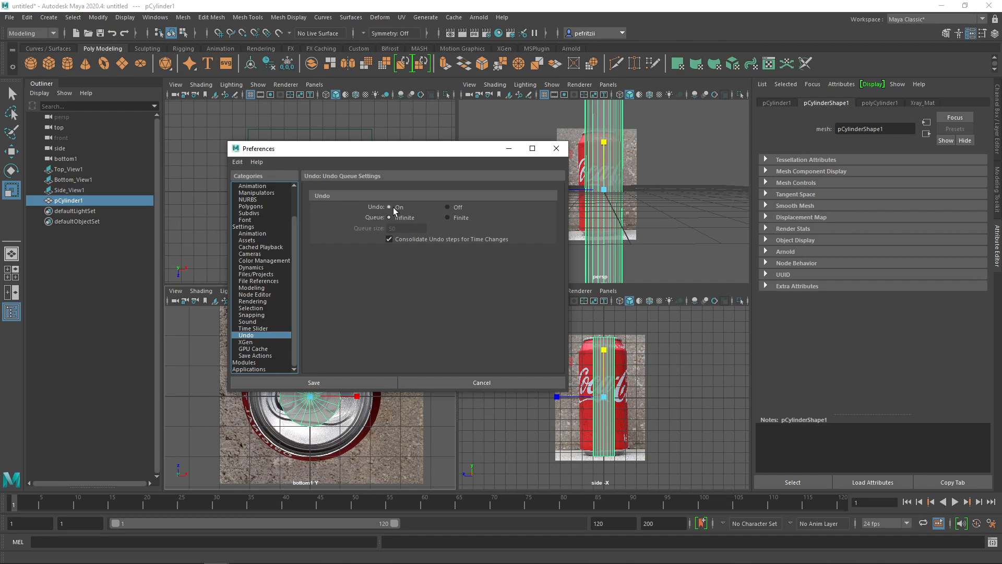
left_click(351, 382)
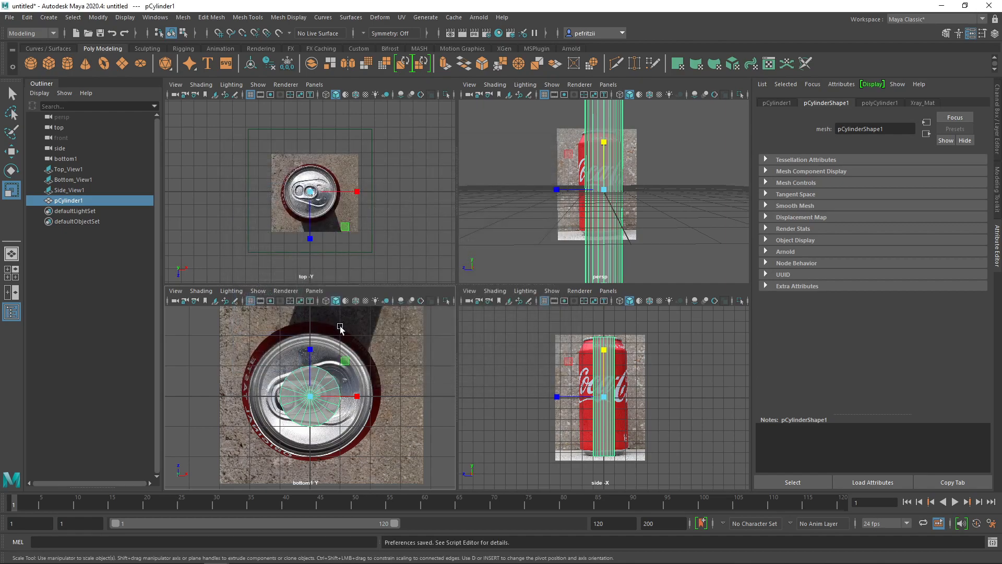
- Scale the cylinder in X and Z to about 2.27 to match the can's width, and check the fit in the side view
left_click_drag(342, 364, 368, 349)
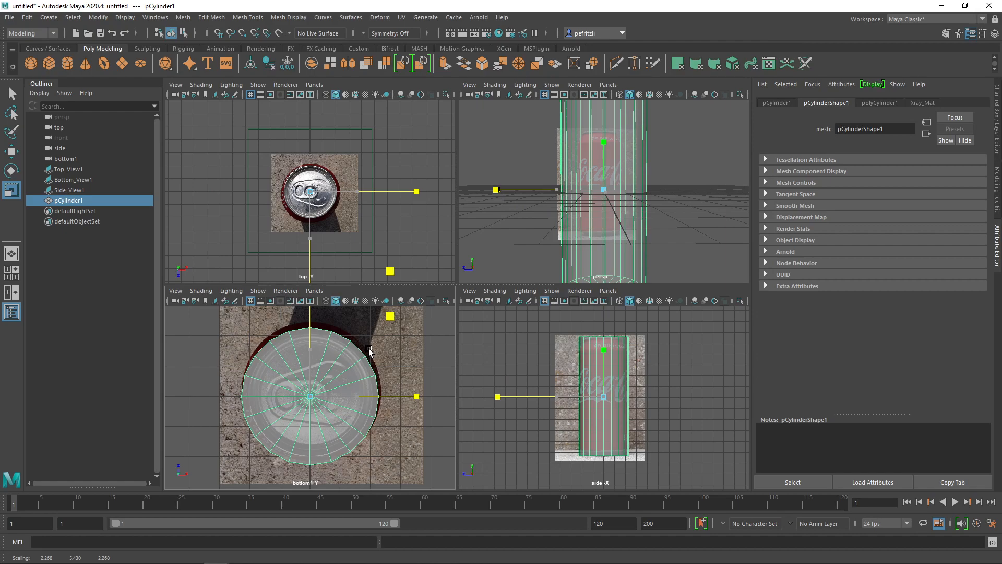
left_click_drag(369, 350, 368, 349)
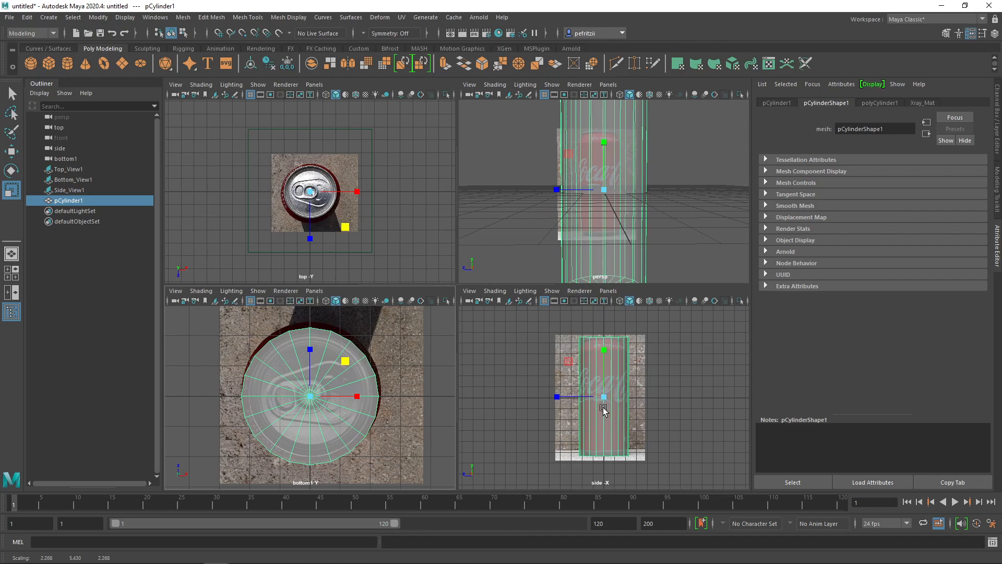
scroll(625, 417, "up", 3)
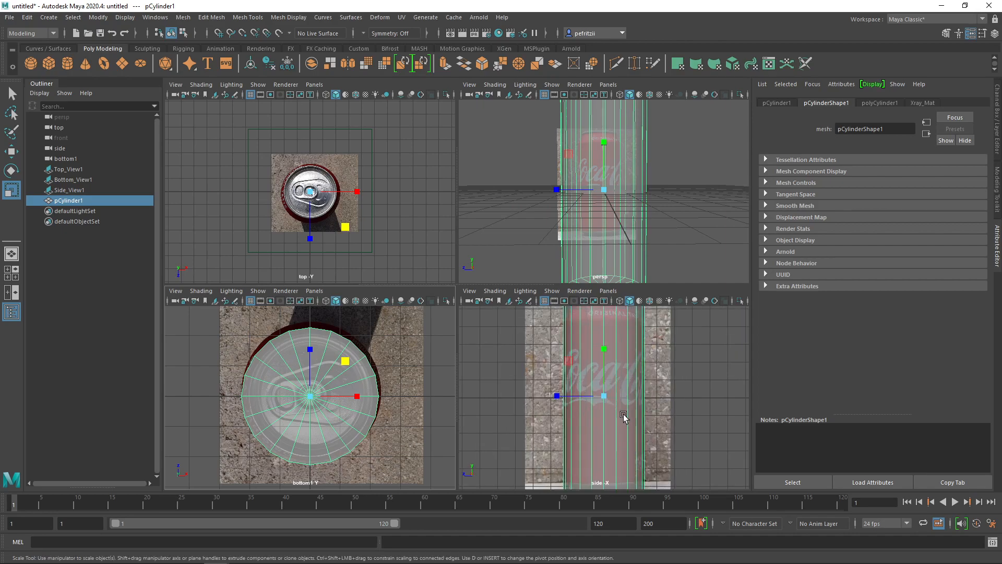
scroll(620, 412, "up", 2)
scroll(620, 413, "up", 2)
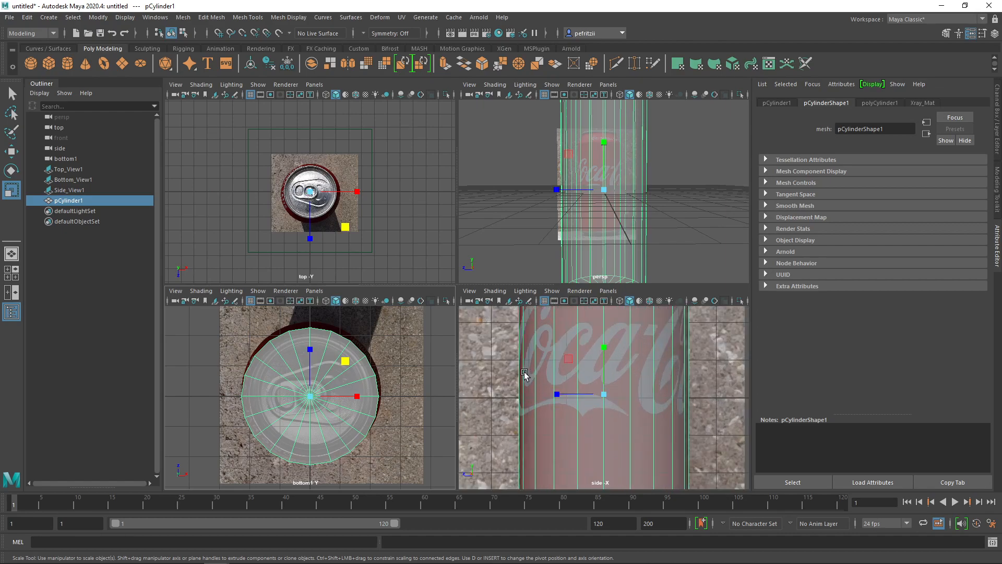
key("f")
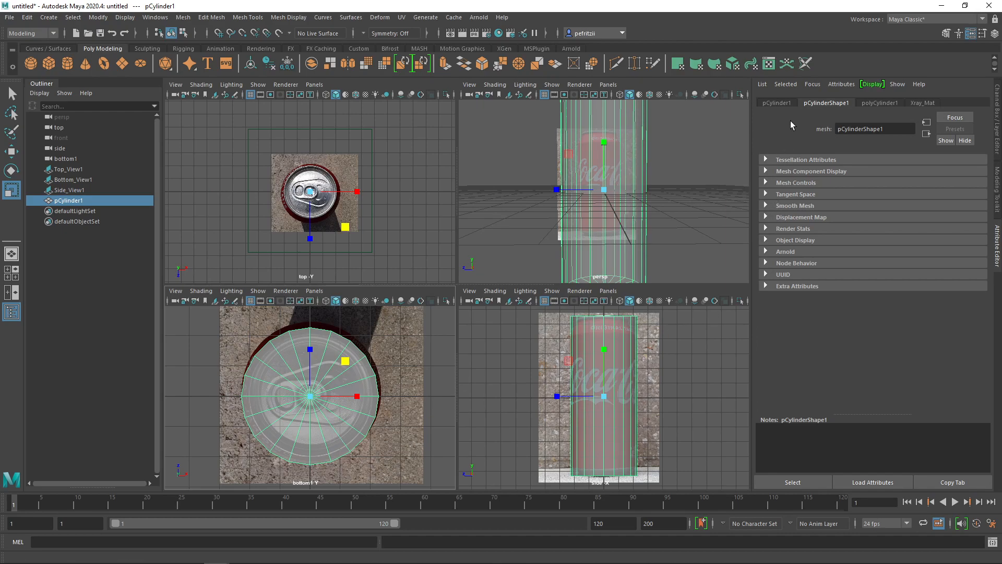
- Set the cylinder's Subdivisions Axis to 40 and inspect its outline against the can in the bottom view
left_click(869, 103)
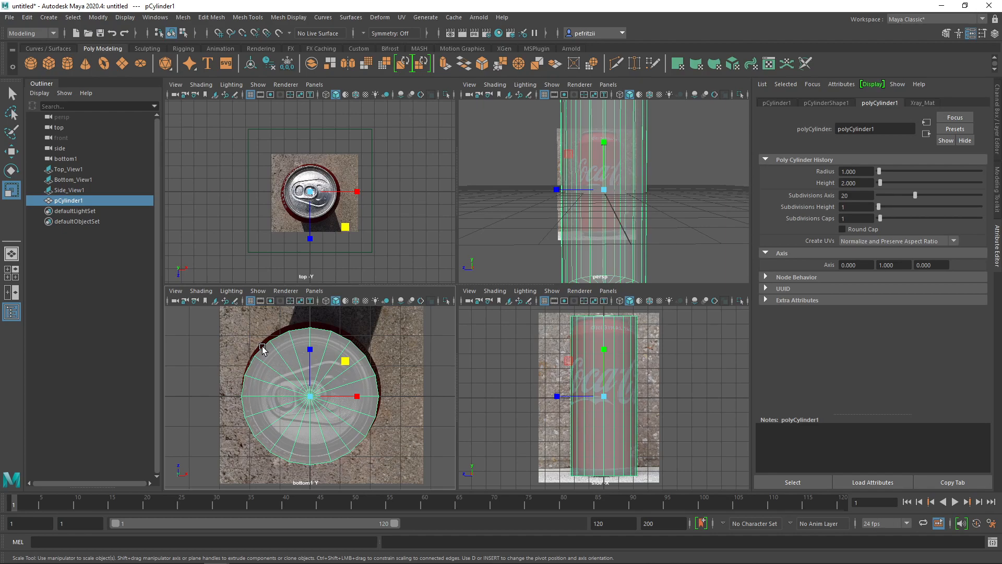
left_click_drag(854, 195, 838, 196)
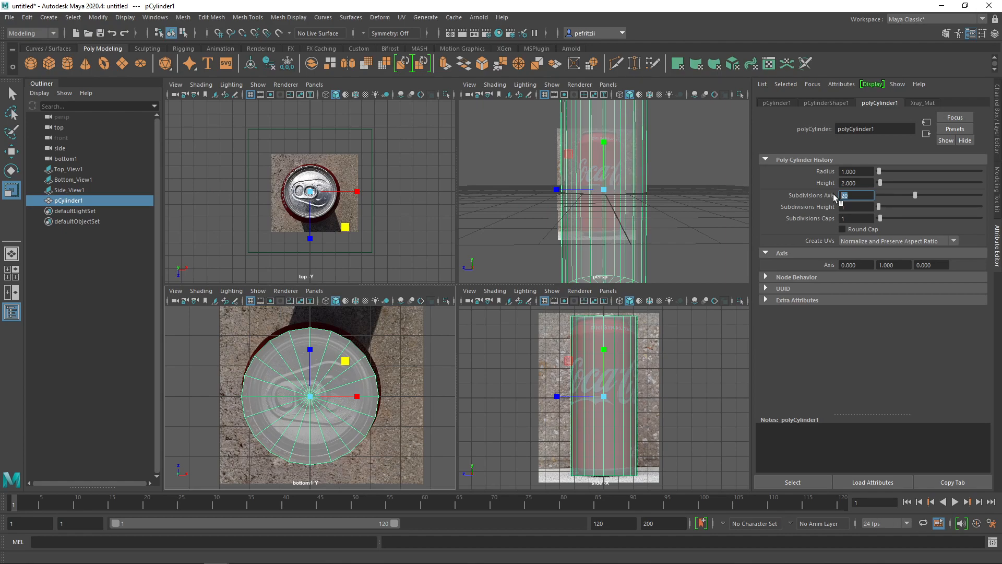
key("Return")
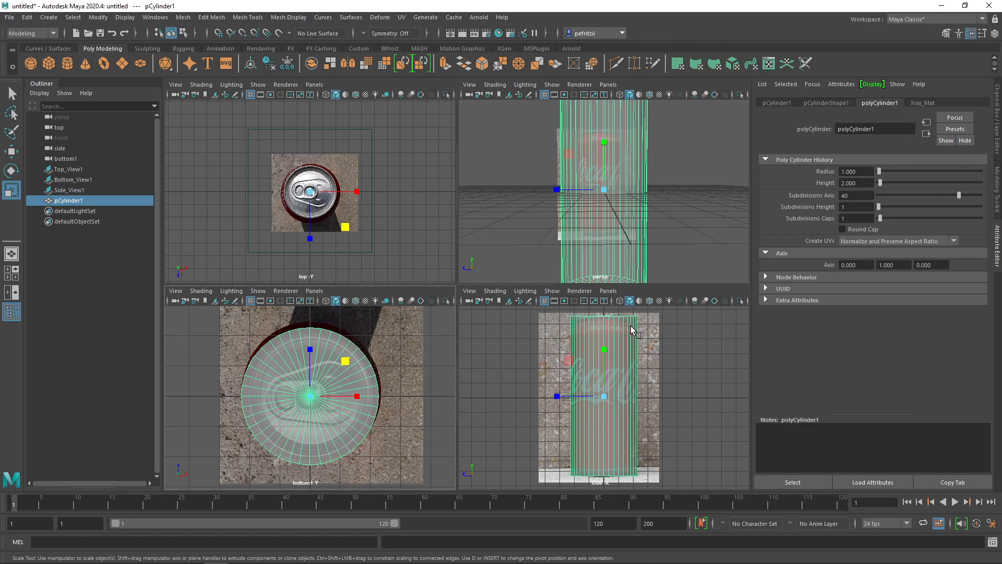
scroll(303, 352, "up", 4)
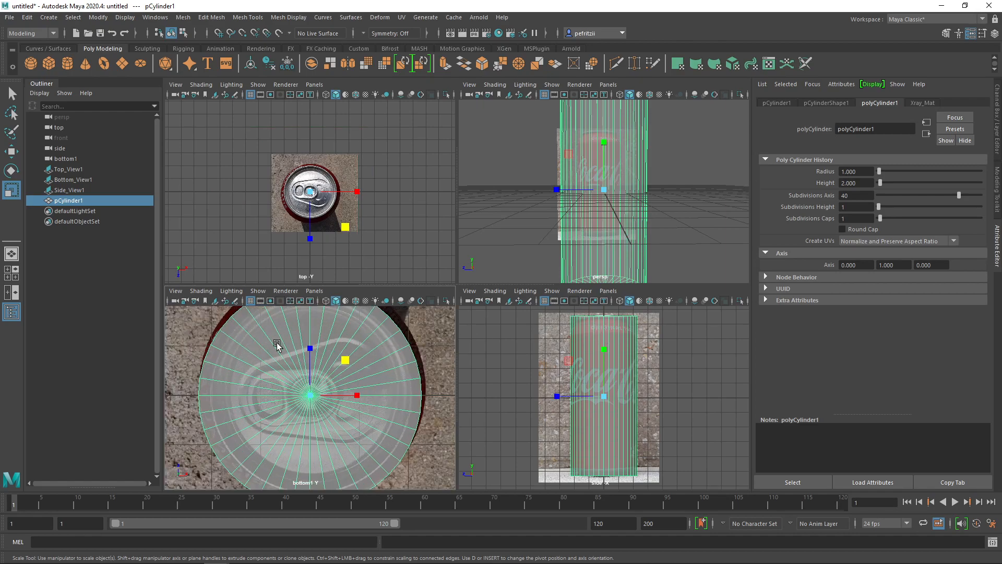
- Set the cylinder's Subdivisions Axis to 20 and Subdivisions Height to 10
scroll(245, 358, "down", 4)
left_click_drag(862, 195, 821, 195)
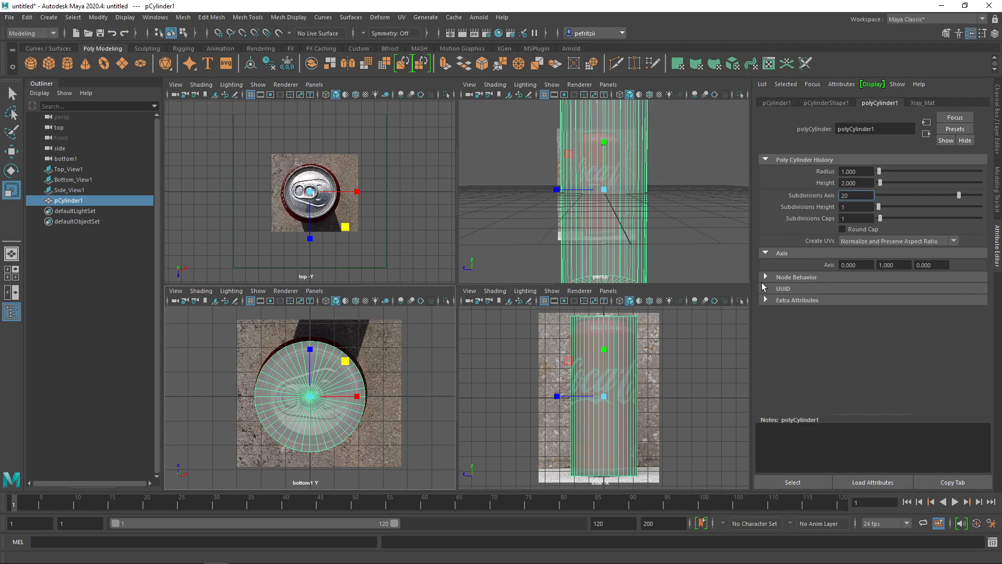
key("Return")
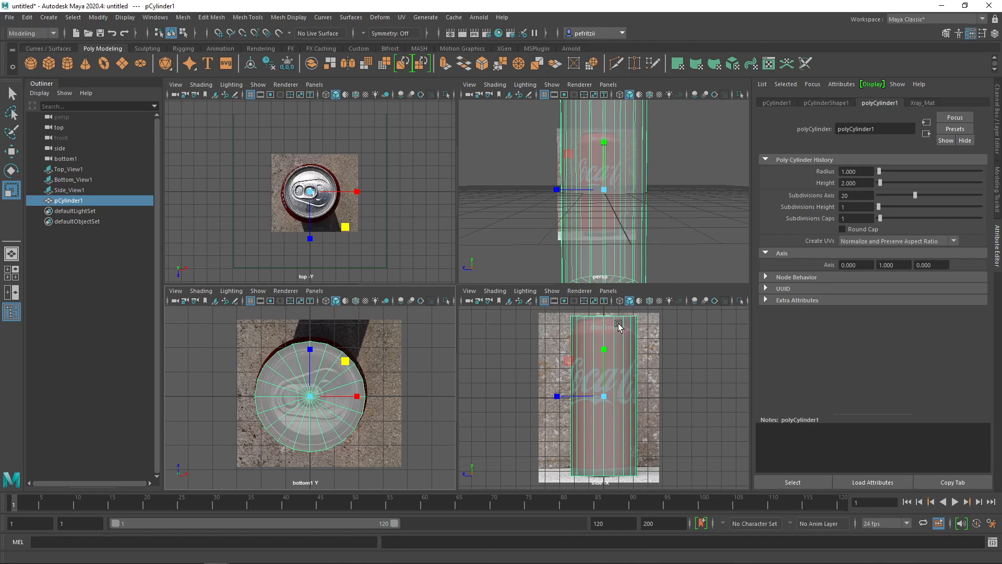
left_click(861, 208)
type("10")
key("Return")
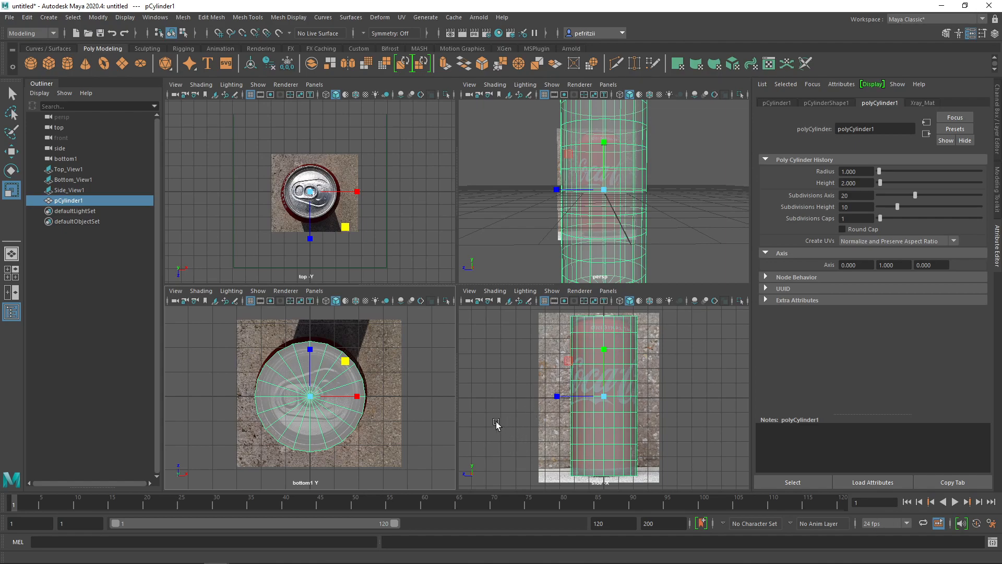
- Increase the transparency of the Xray_Mat material slightly so the can reference shows more clearly through the cylinder in the side view
key("space")
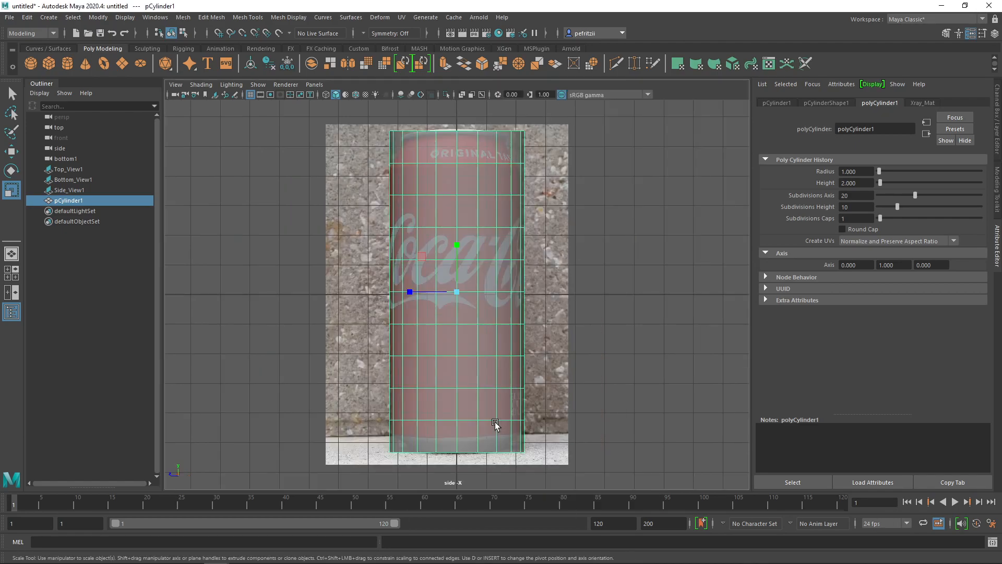
scroll(343, 175, "up", 1)
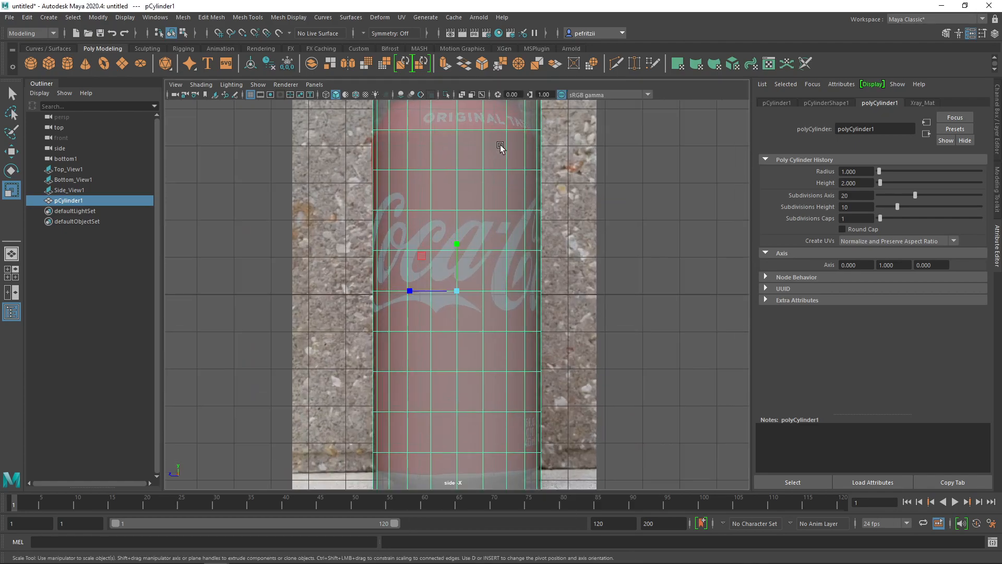
middle_click_drag(335, 173, 342, 249, "alt")
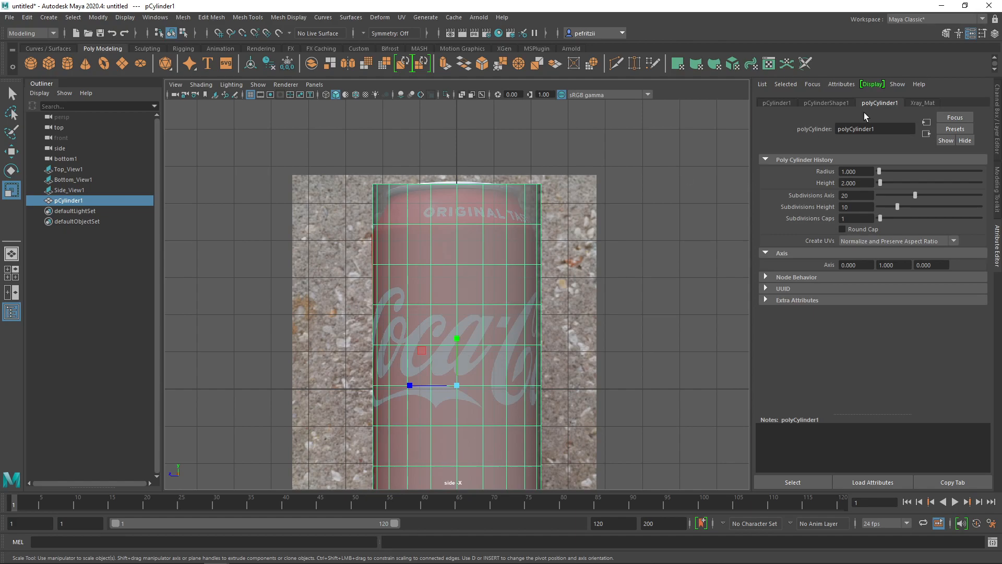
left_click(922, 102)
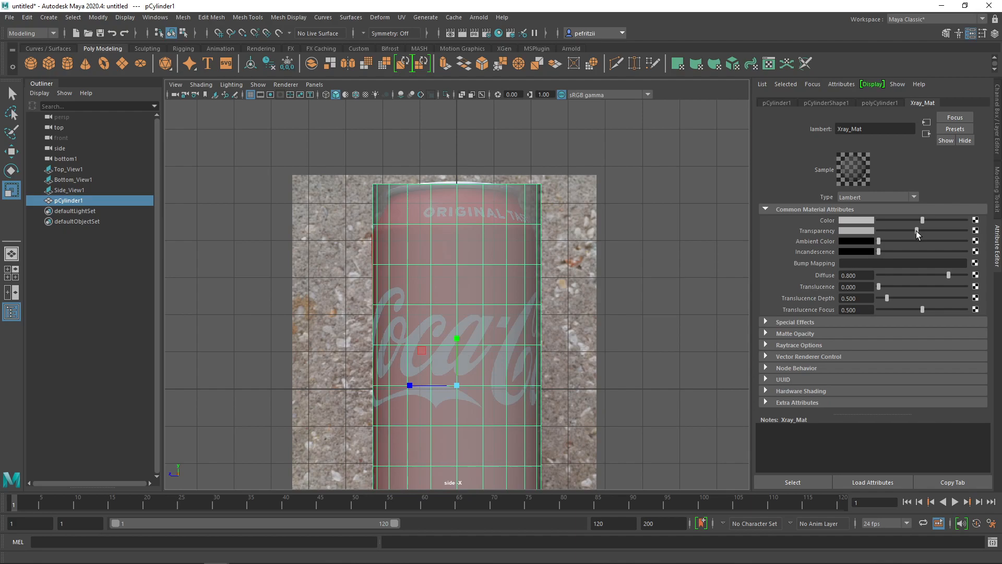
left_click_drag(915, 230, 927, 230)
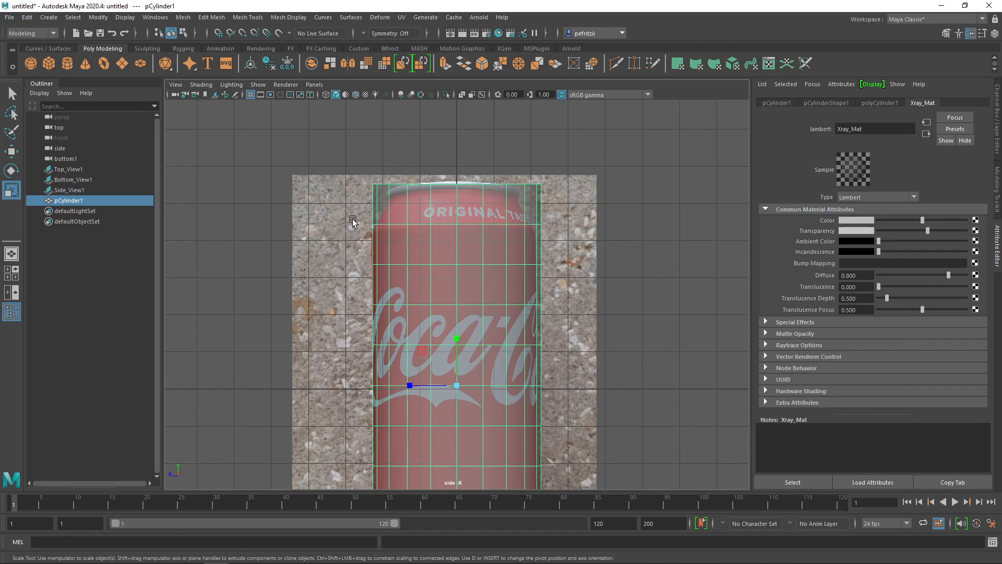
- Select the first edge loop below the cylinder's top and move it vertically to line up with the can's shoulder
right_click_drag(374, 223, 374, 201)
double_click(446, 224)
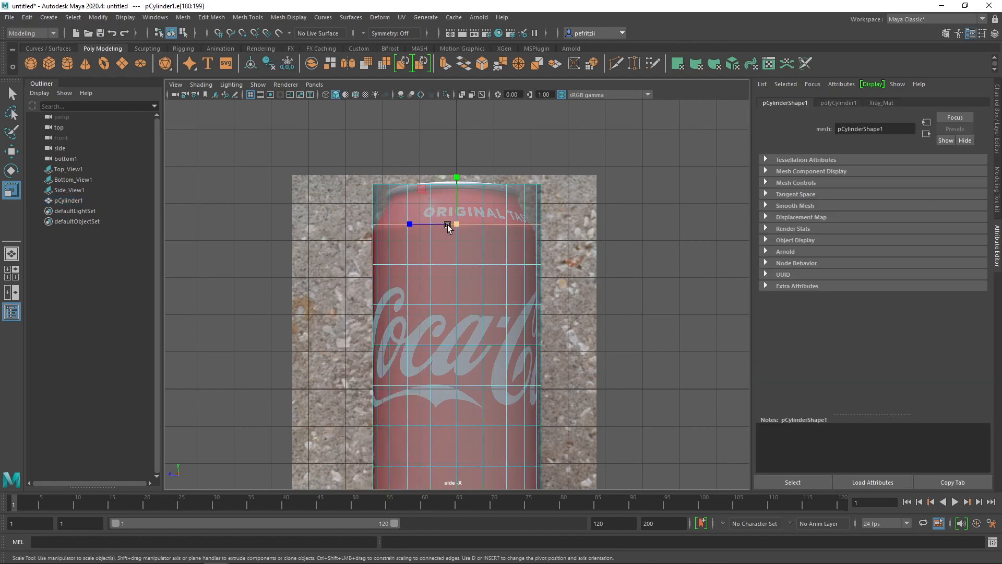
key("w")
left_click_drag(458, 174, 458, 173)
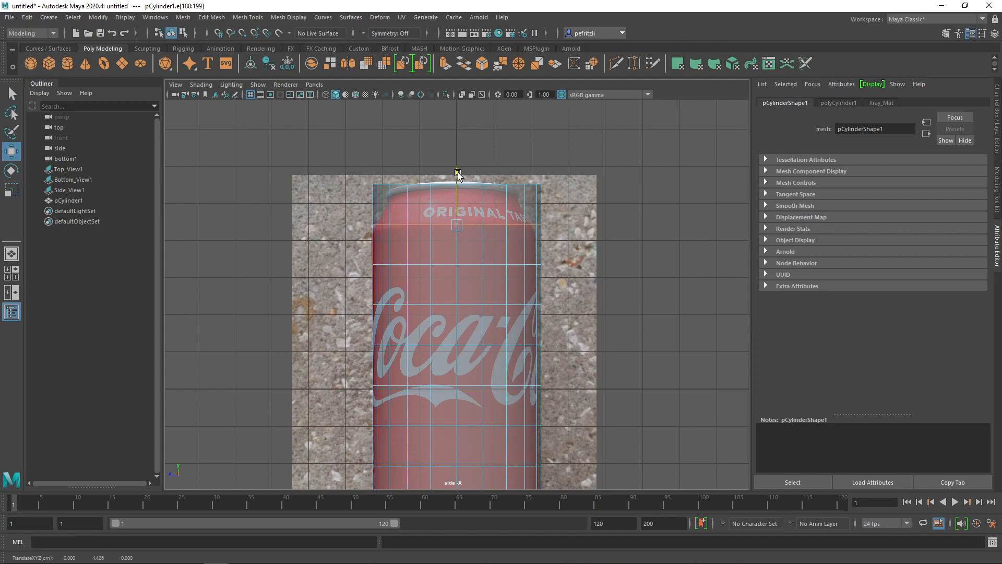
left_click_drag(457, 174, 458, 173)
- Insert two edge loops with the Insert Edge Loop Tool, one just below the top rim and one midway to the shoulder
right_click_drag(506, 195, 545, 182)
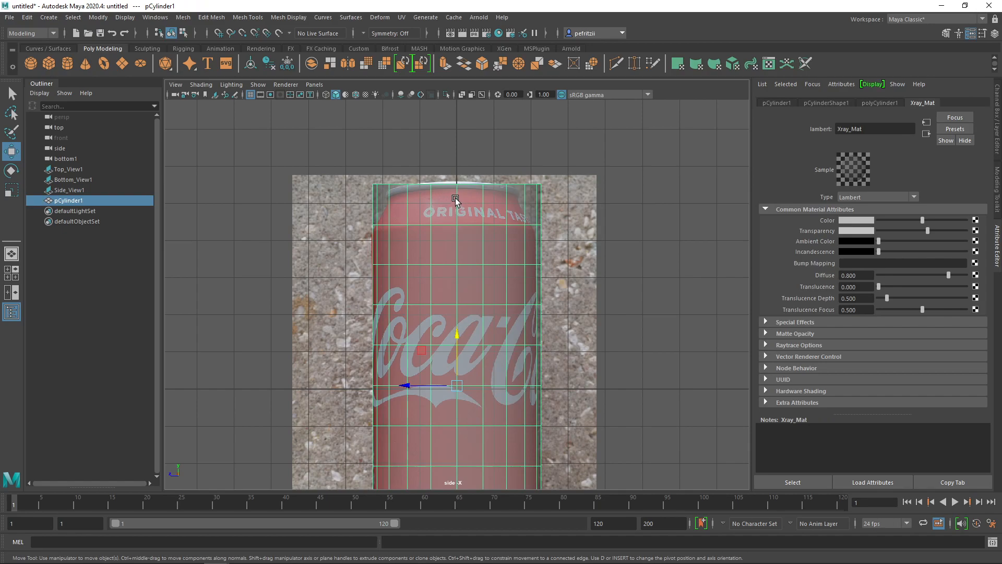
right_click(455, 198, "shift")
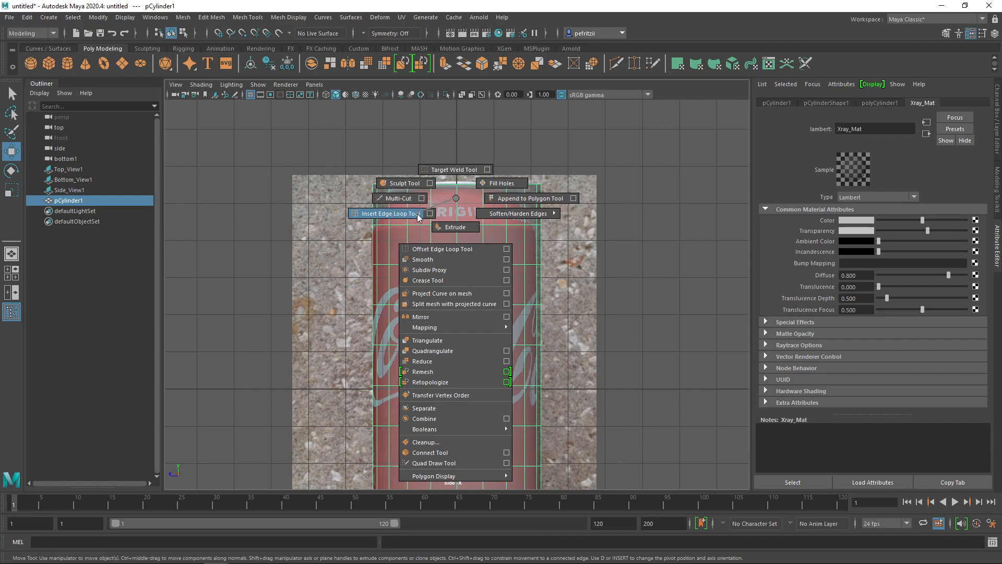
left_click(430, 214)
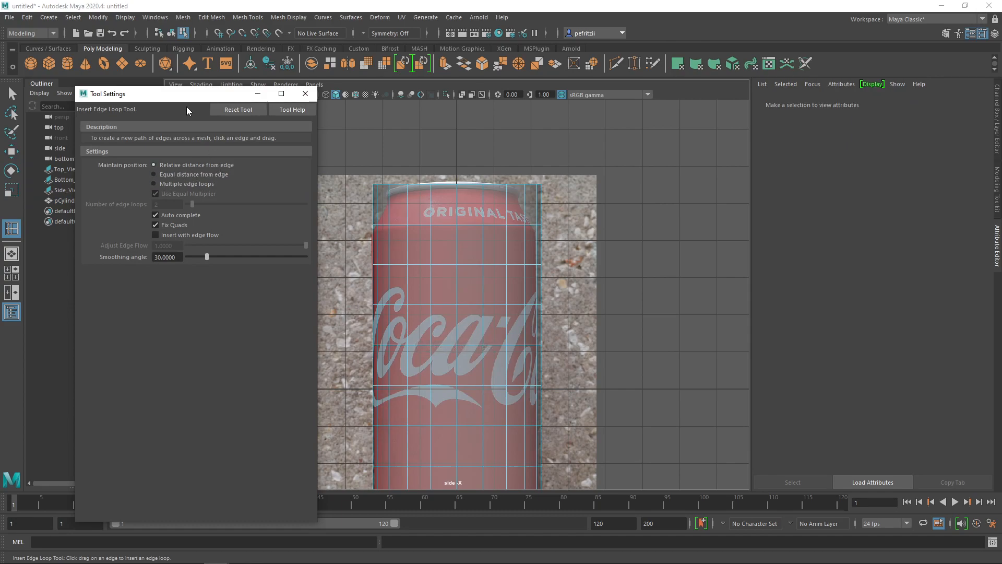
left_click_drag(167, 96, 132, 86)
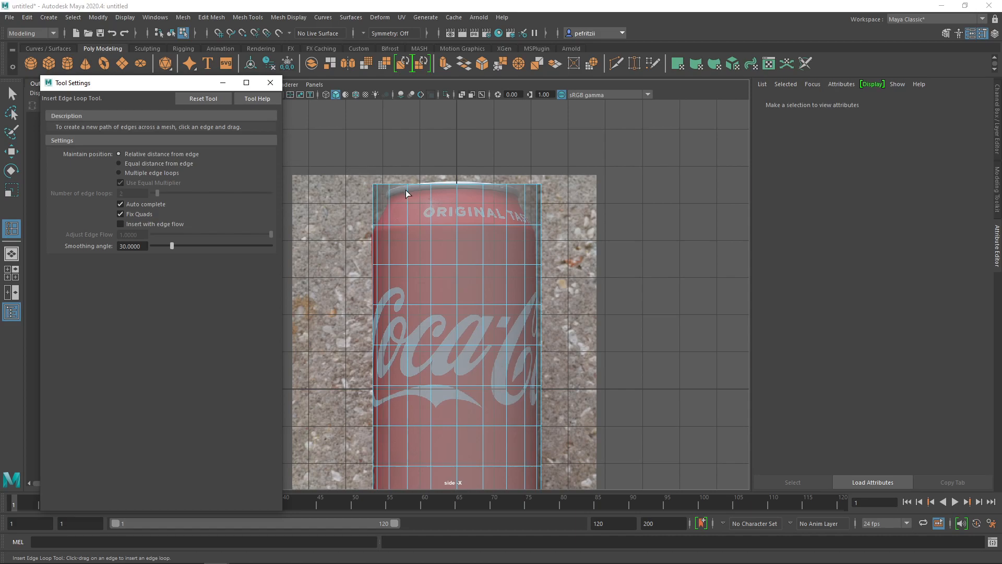
left_click_drag(407, 195, 406, 189)
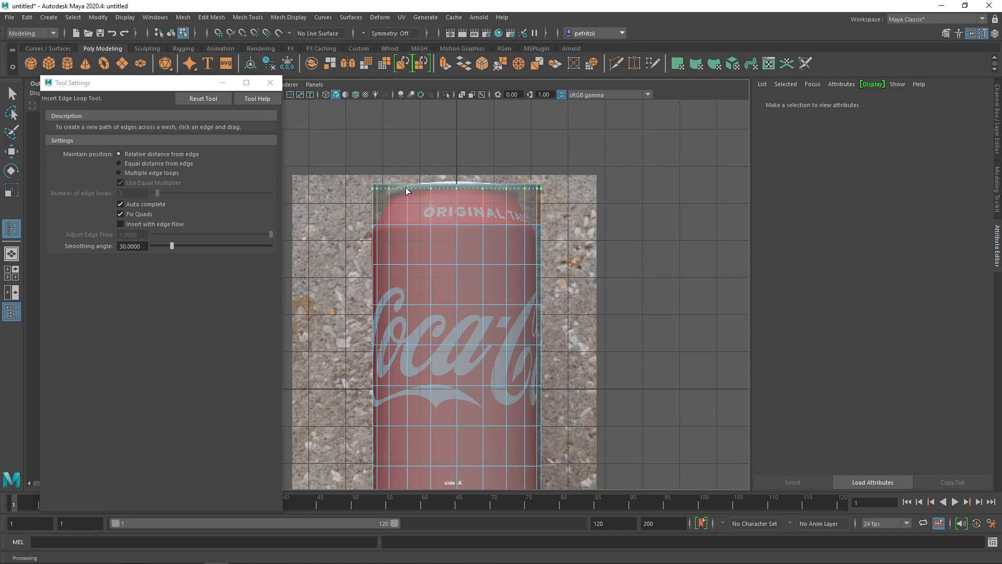
left_click_drag(406, 189, 406, 189)
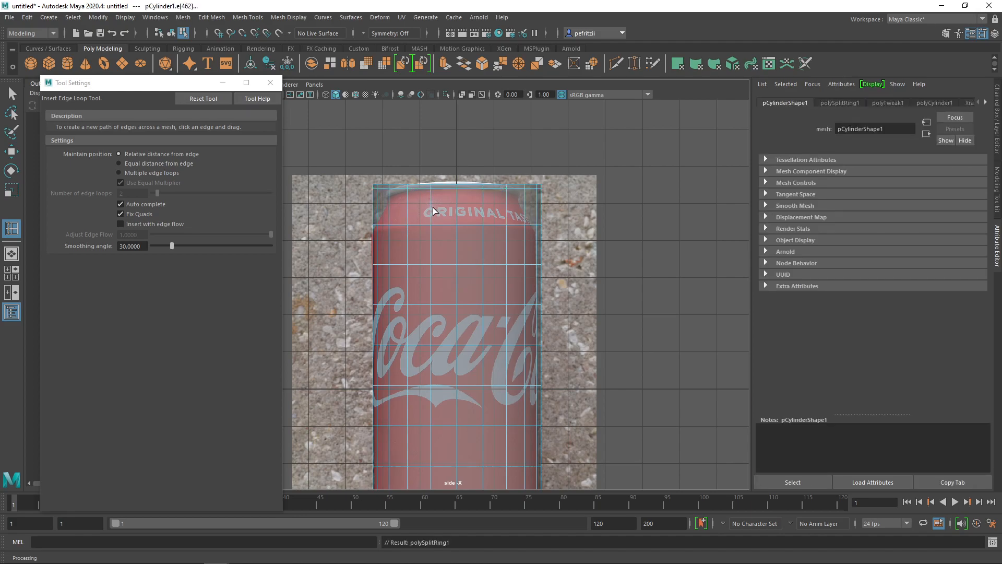
left_click_drag(431, 203, 431, 203)
left_click_drag(431, 203, 431, 203)
- Insert an edge loop near the cylinder's base where the red body meets the grey bottom taper
scroll(571, 244, "down", 2)
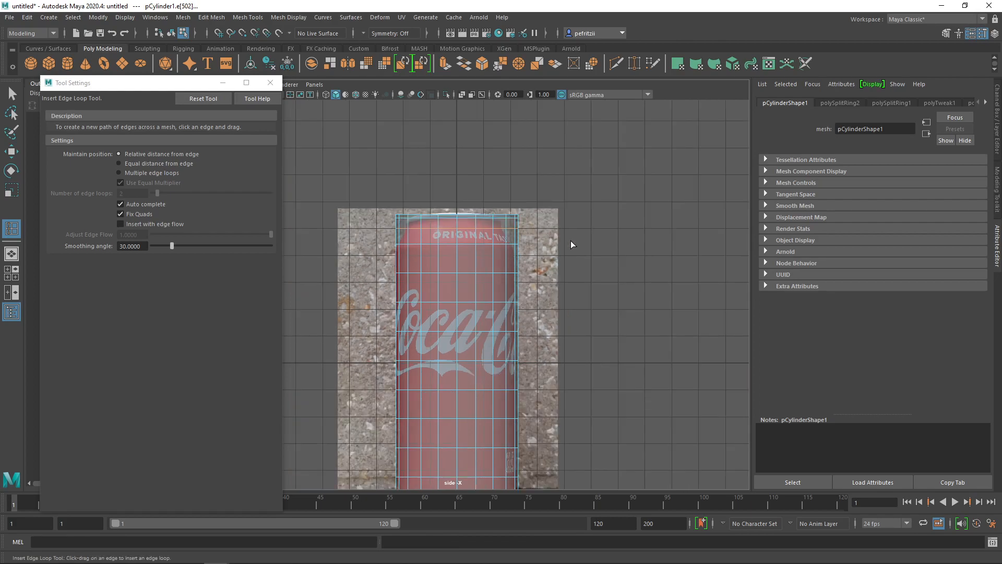
scroll(546, 271, "down", 1)
scroll(543, 271, "up", 1)
middle_click_drag(540, 267, 509, 56, "alt")
scroll(528, 285, "up", 5)
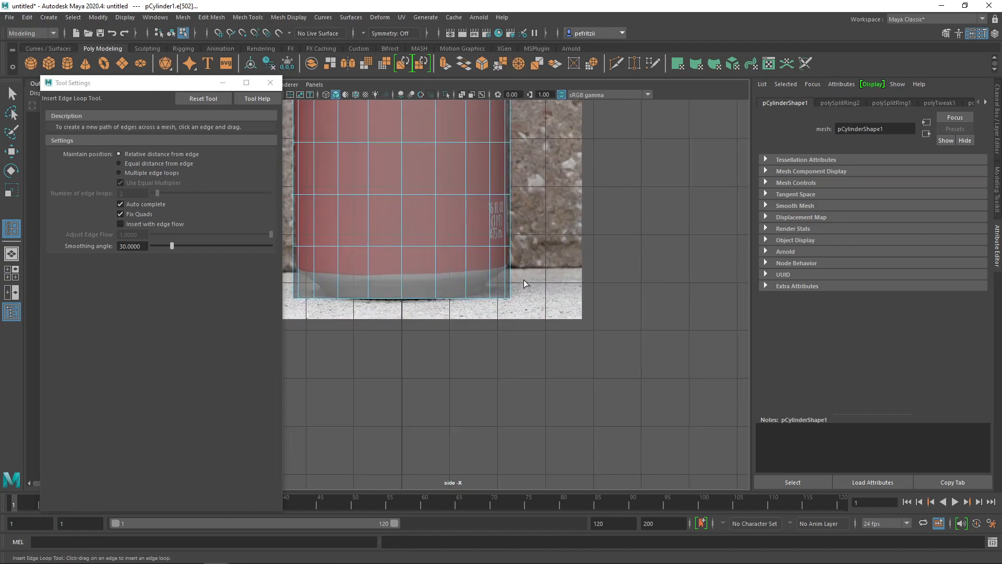
mouse_move(527, 277)
middle_mouse_down("alt")
mouse_move(564, 273)
mouse_move(540, 276)
middle_mouse_up("alt")
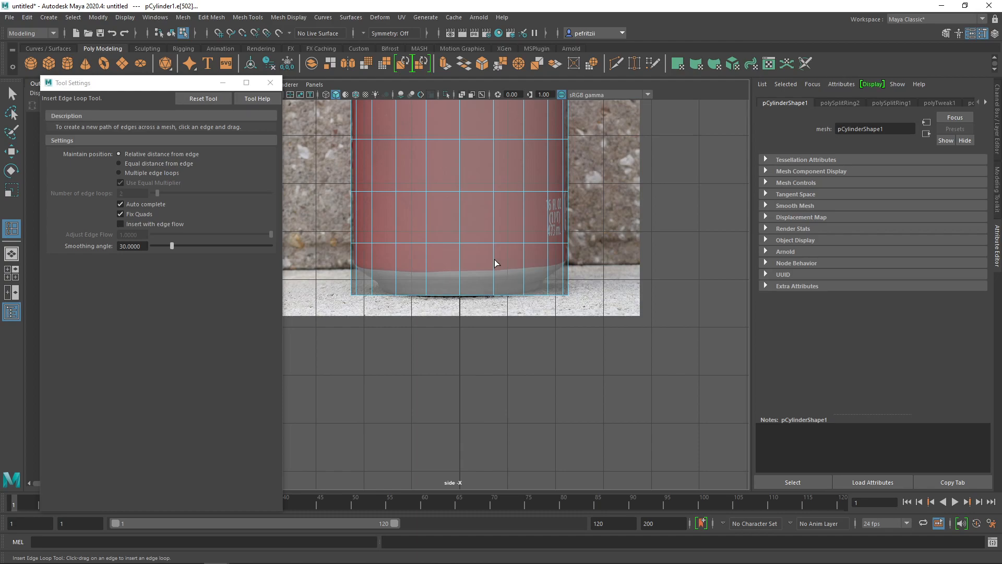
left_click(459, 267)
left_click_drag(459, 269, 460, 271)
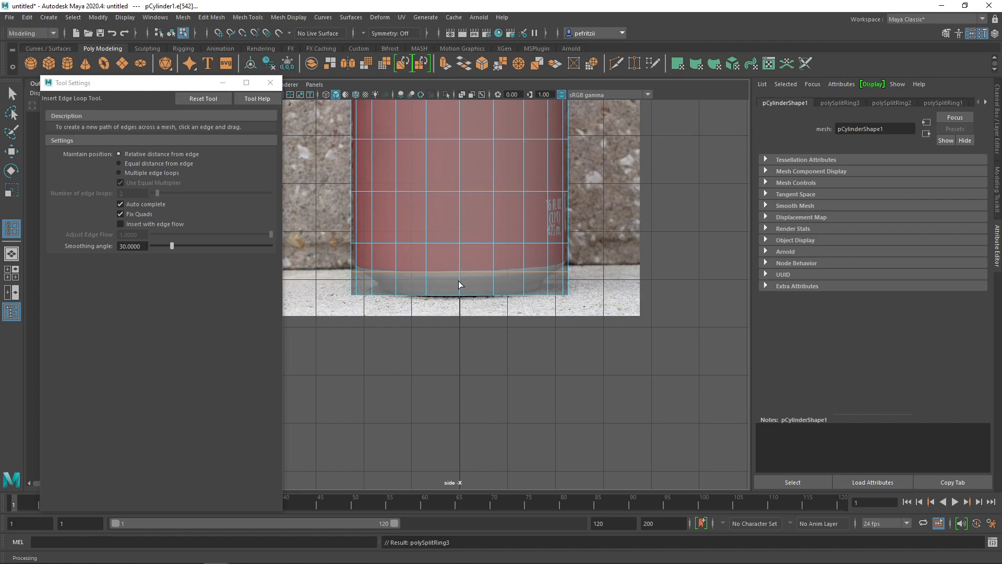
- Insert two more edge loops between the taper line and the cylinder's bottom edge, and close the tool settings
left_click_drag(459, 280, 459, 280)
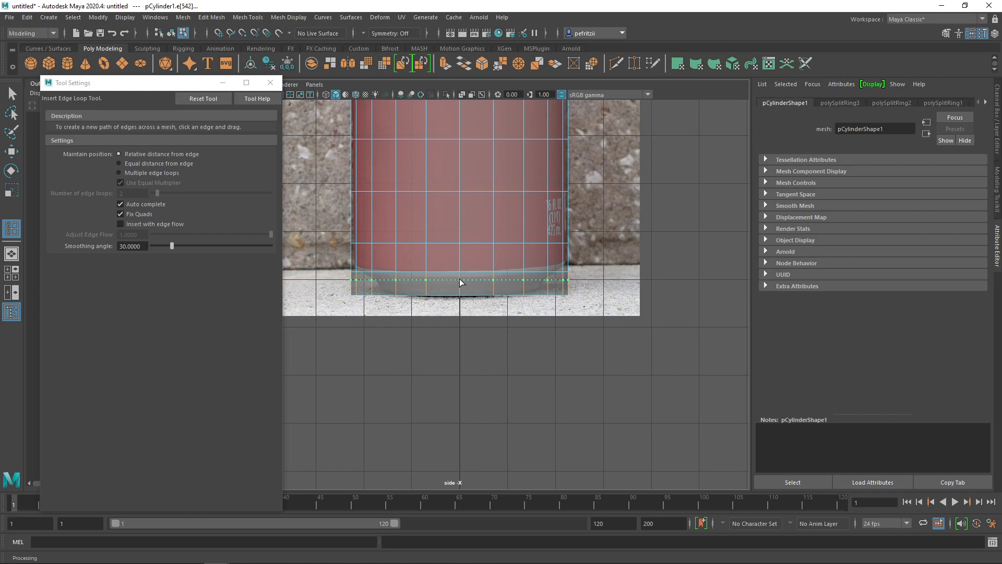
left_click_drag(459, 280, 465, 287)
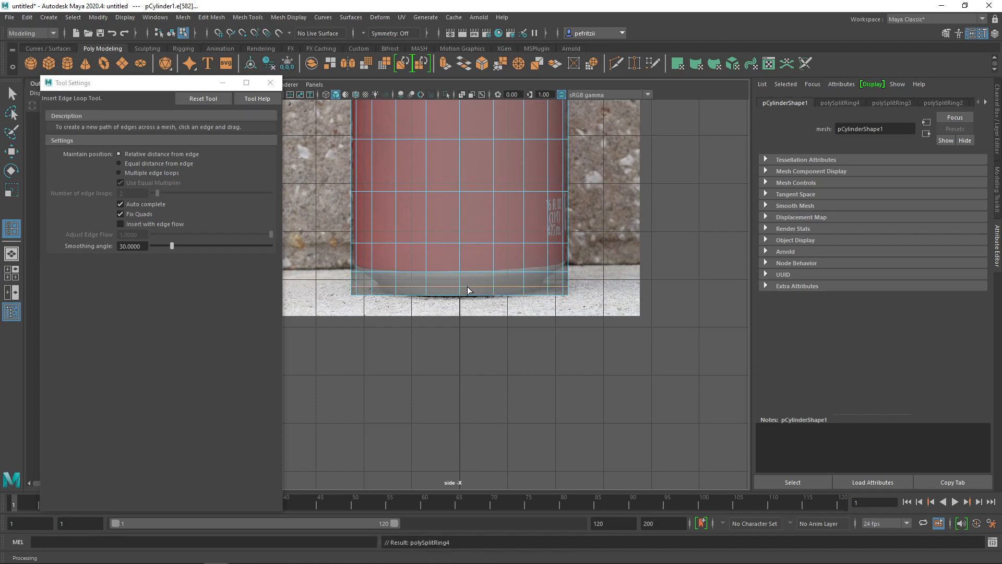
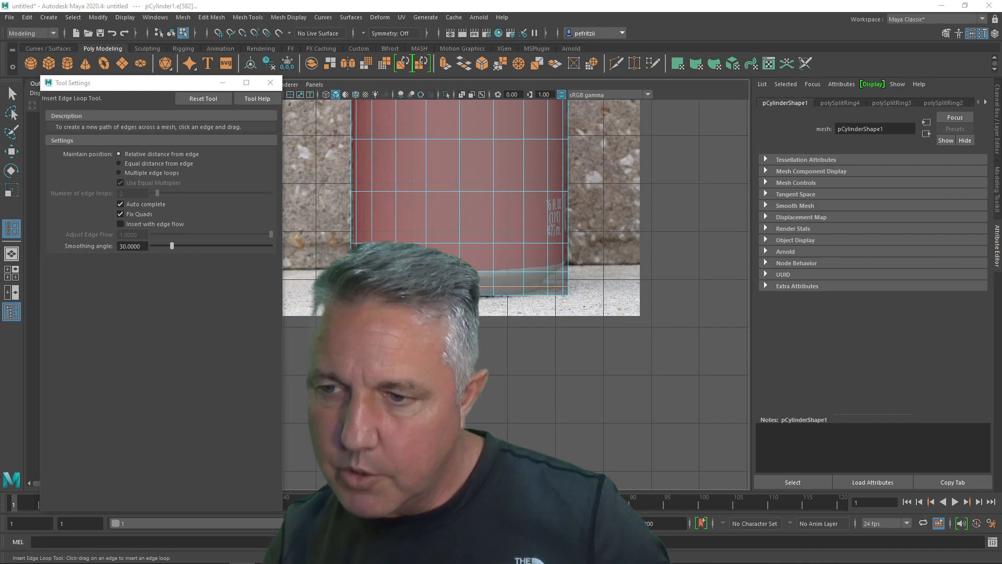
left_click_drag(569, 291, 569, 293)
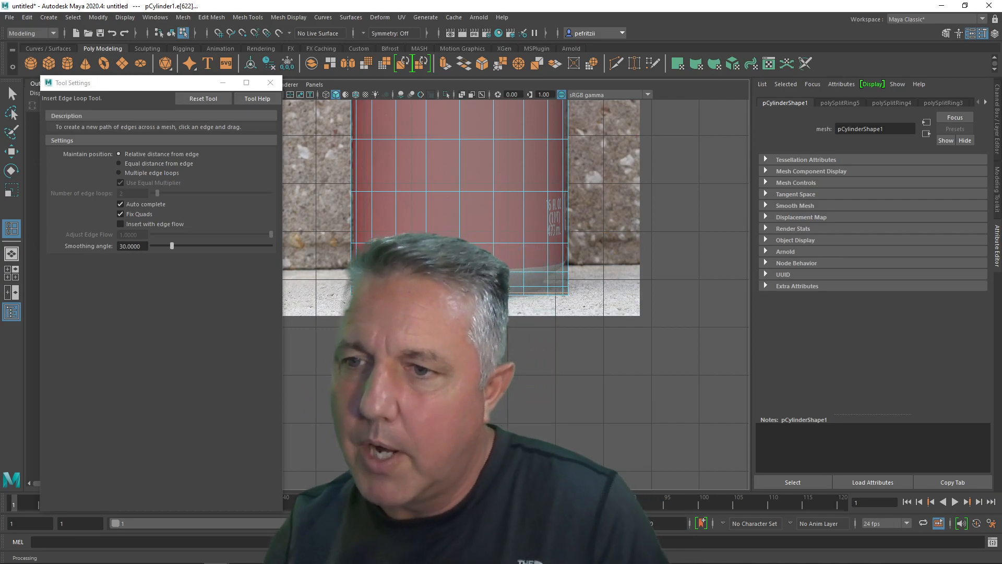
scroll(366, 232, "down", 4)
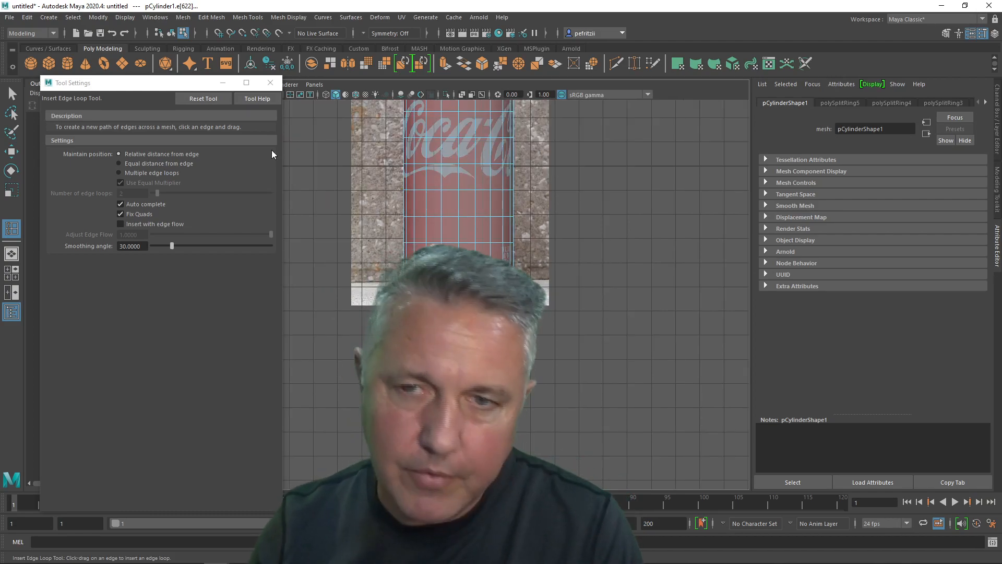
left_click(270, 83)
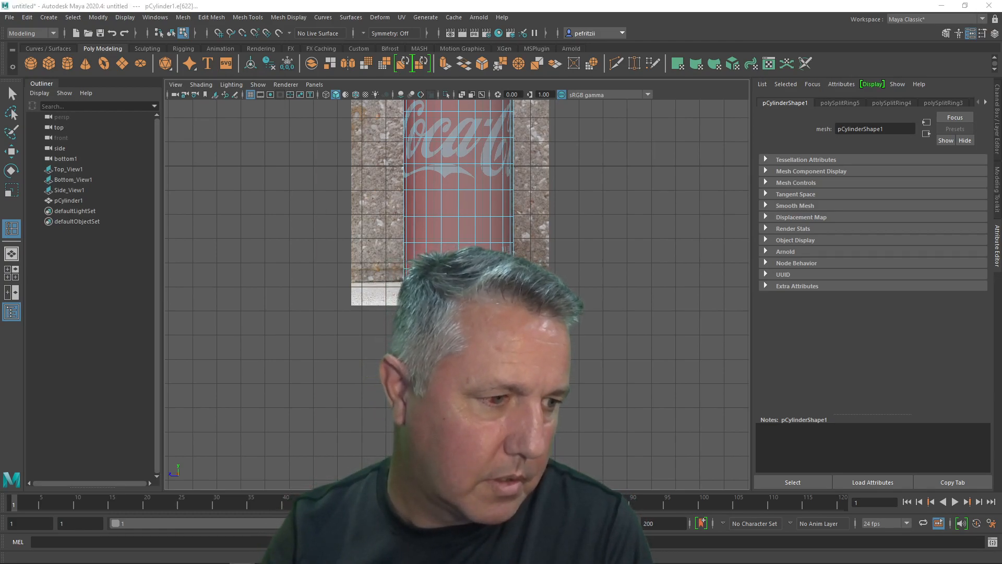
- Examine the new edge loops along the whole can in the side view and leave the Insert Edge Loop Tool
scroll(418, 295, "up", 5)
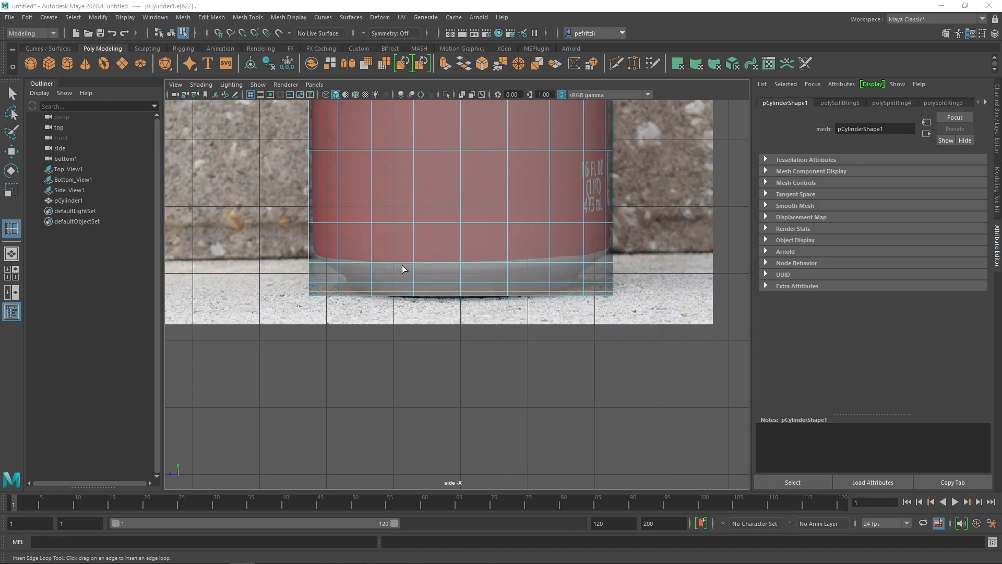
scroll(399, 267, "down", 3)
middle_click_drag(313, 189, 320, 333, "alt")
scroll(311, 281, "down", 2)
middle_click_drag(304, 248, 299, 291, "alt")
scroll(303, 267, "up", 2)
scroll(302, 268, "down", 2)
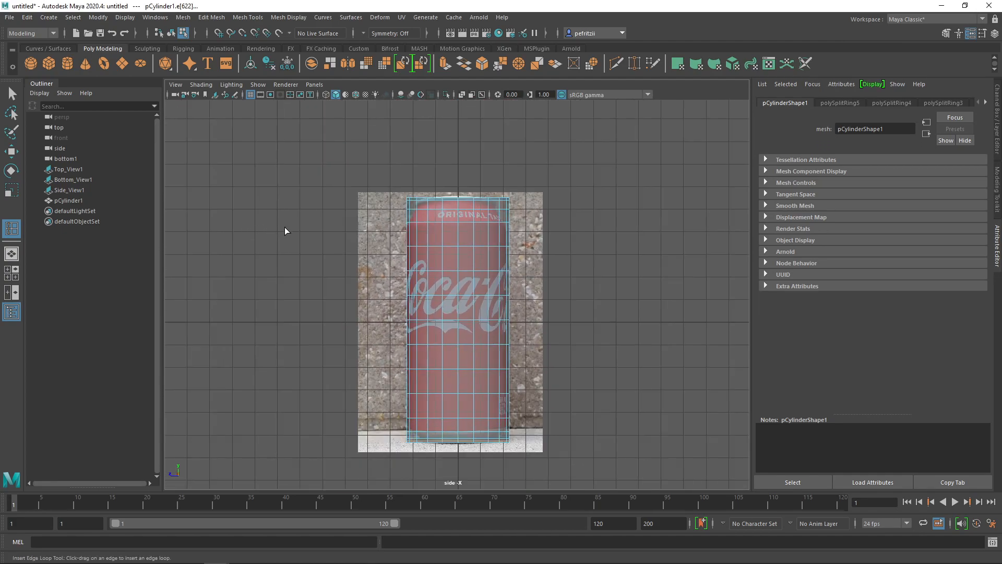
key("q")
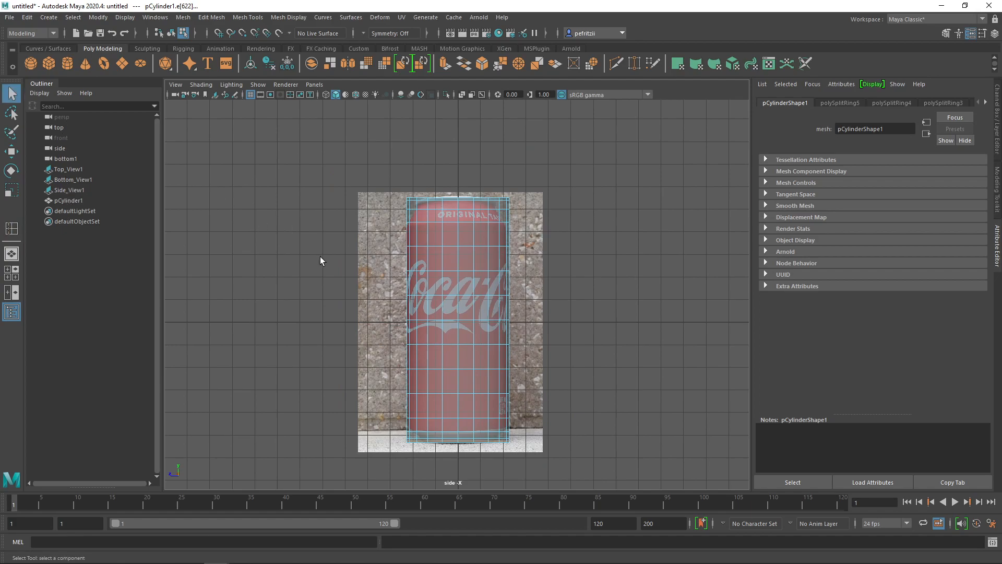
- Switch the cylinder to vertex mode and select the top three rows of vertices above the can's shoulder
scroll(342, 242, "up", 2)
right_click(387, 217)
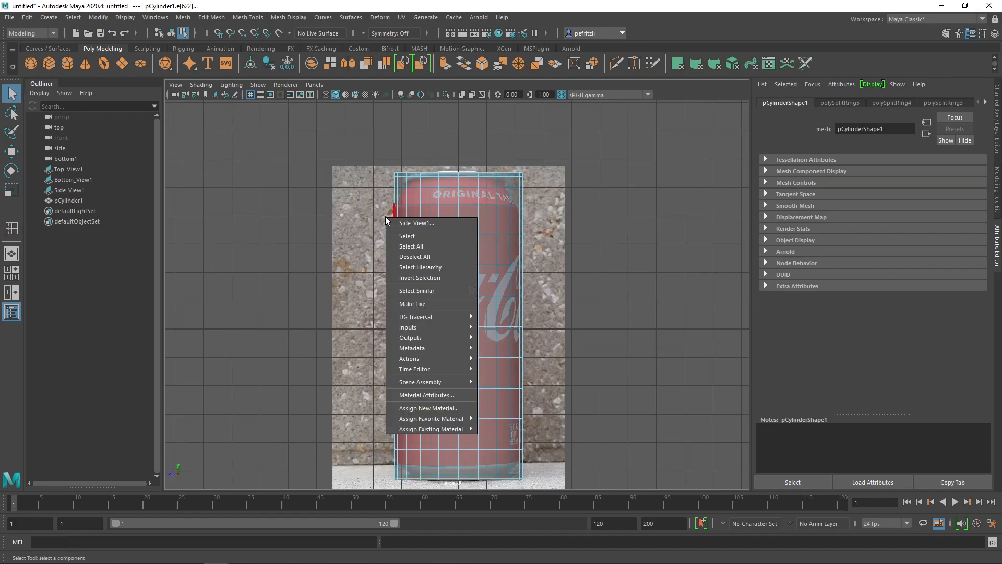
right_click_drag(440, 203, 391, 201)
scroll(402, 193, "up", 1)
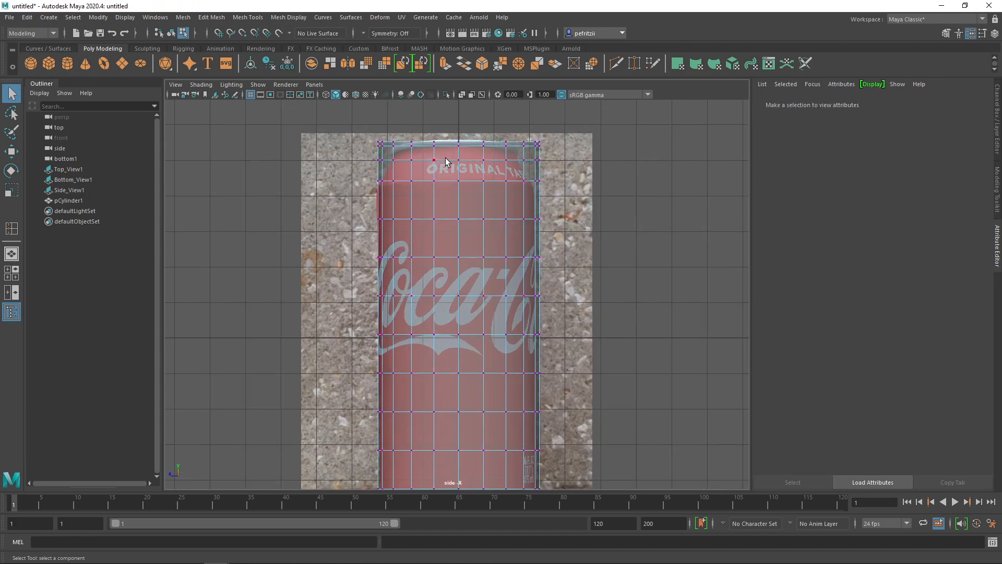
left_click_drag(353, 127, 474, 166)
left_click_drag(546, 166, 548, 167)
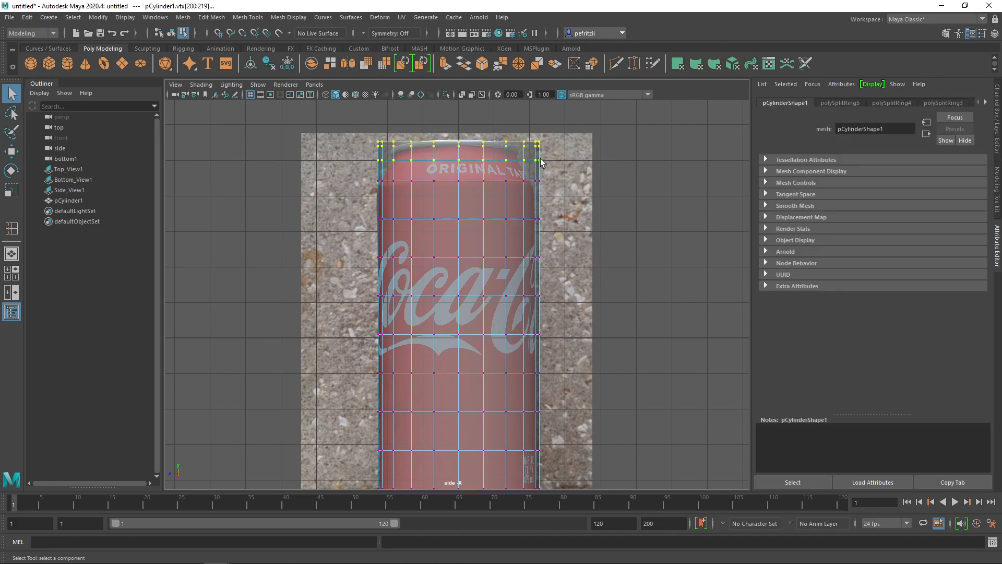
- Show all four views, enlarge the bottom and side views, and scale the selected top vertices inward to match the can's neck
key("r")
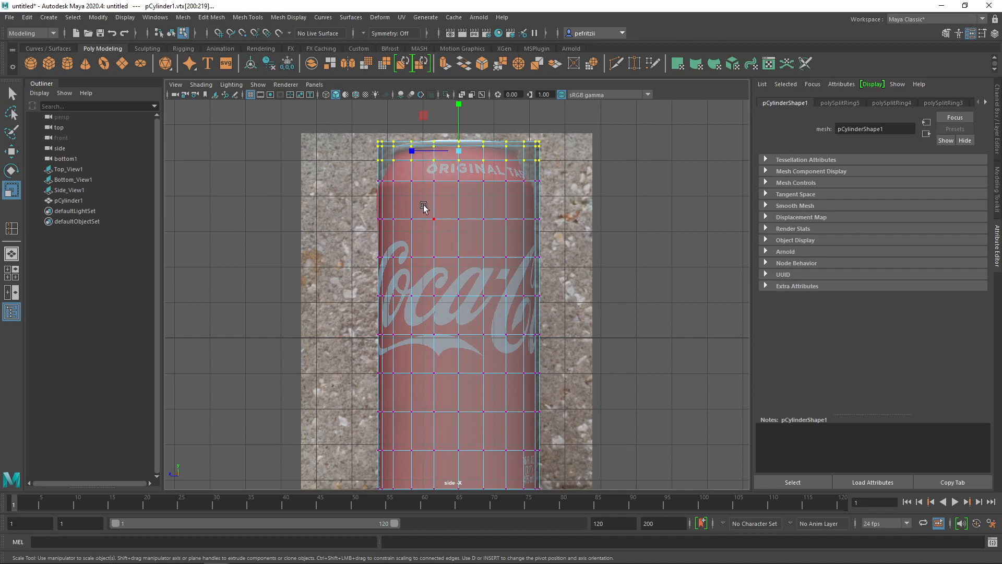
key("space")
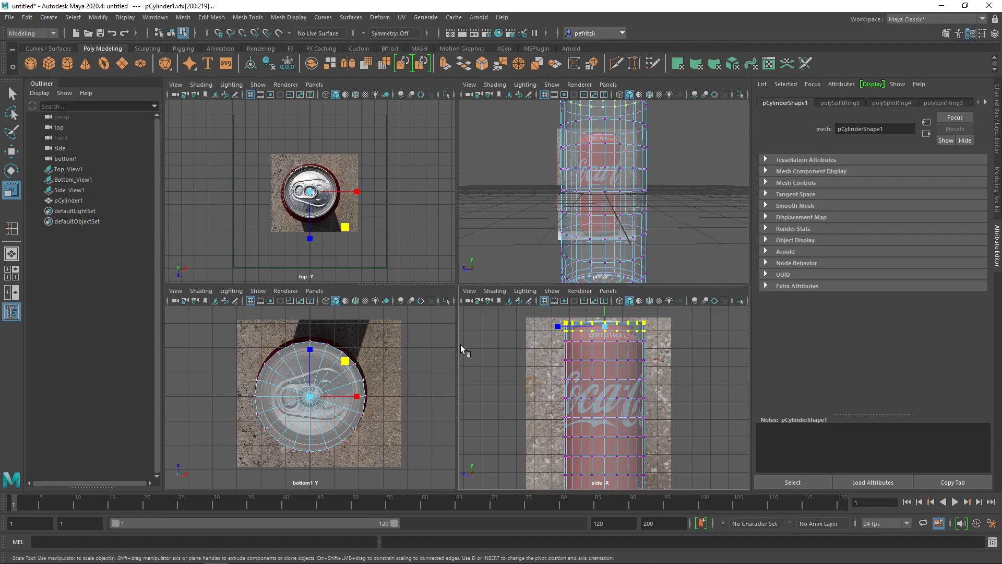
left_click_drag(440, 285, 430, 146)
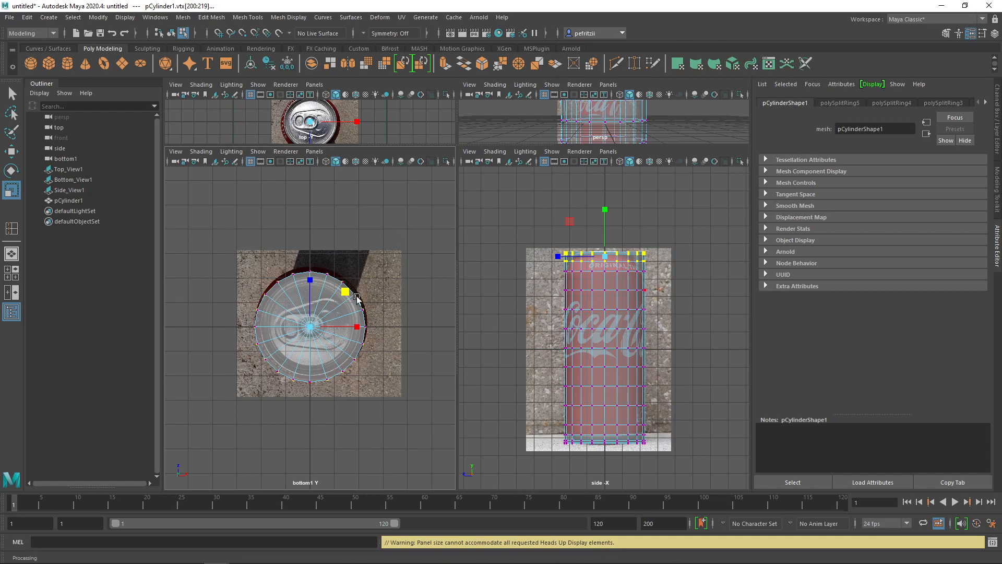
scroll(357, 332, "up", 3)
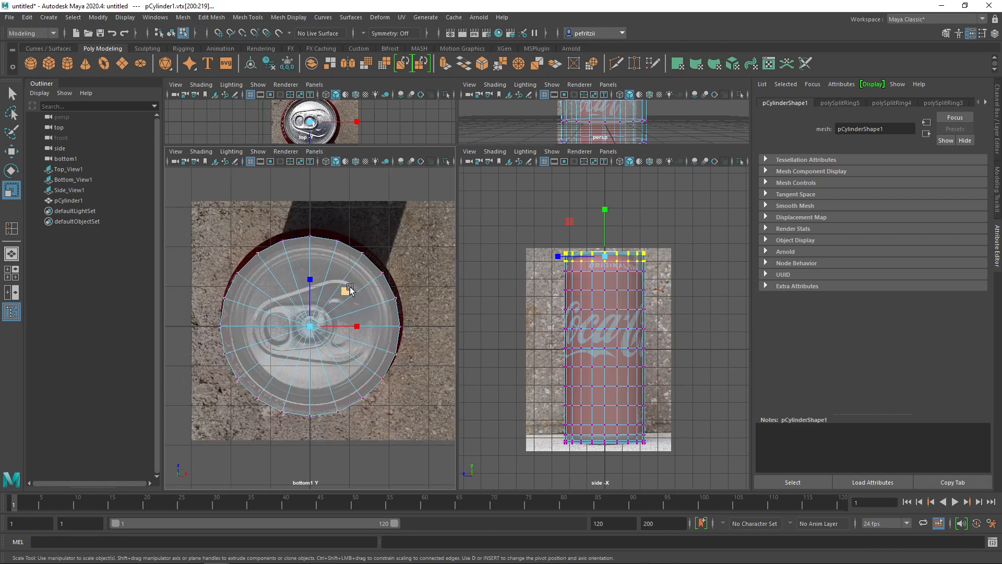
left_click_drag(348, 290, 344, 291)
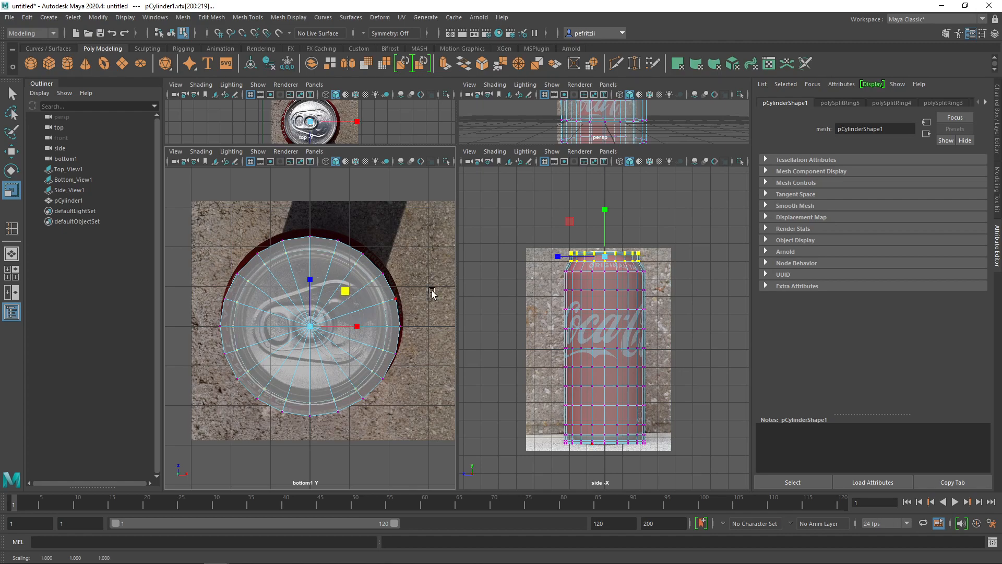
- Compare the narrowed neck with the can's shoulder in the side view and select only the two uppermost vertex rows
scroll(493, 291, "up", 3)
scroll(500, 280, "up", 2)
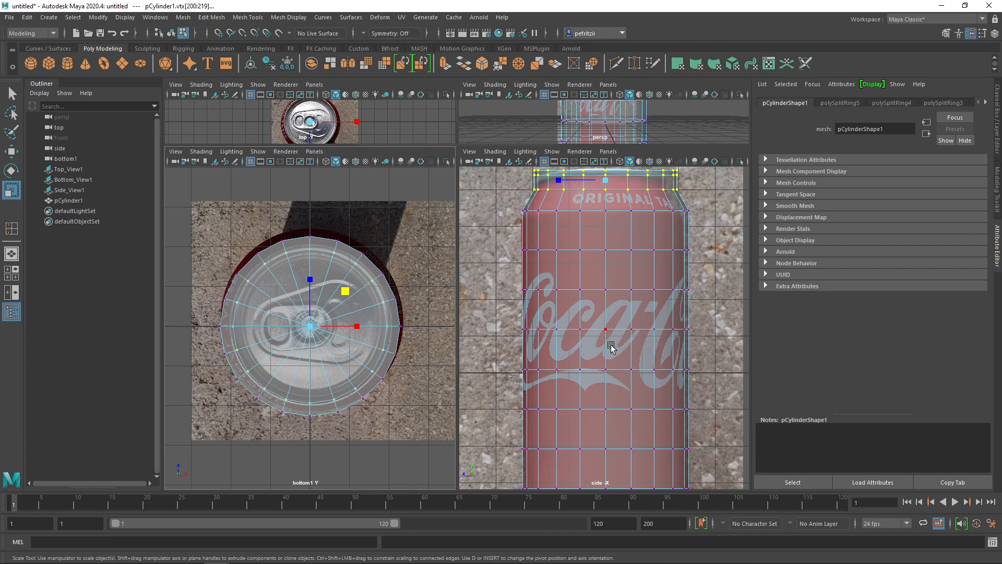
scroll(611, 348, "down", 3)
scroll(611, 348, "up", 2)
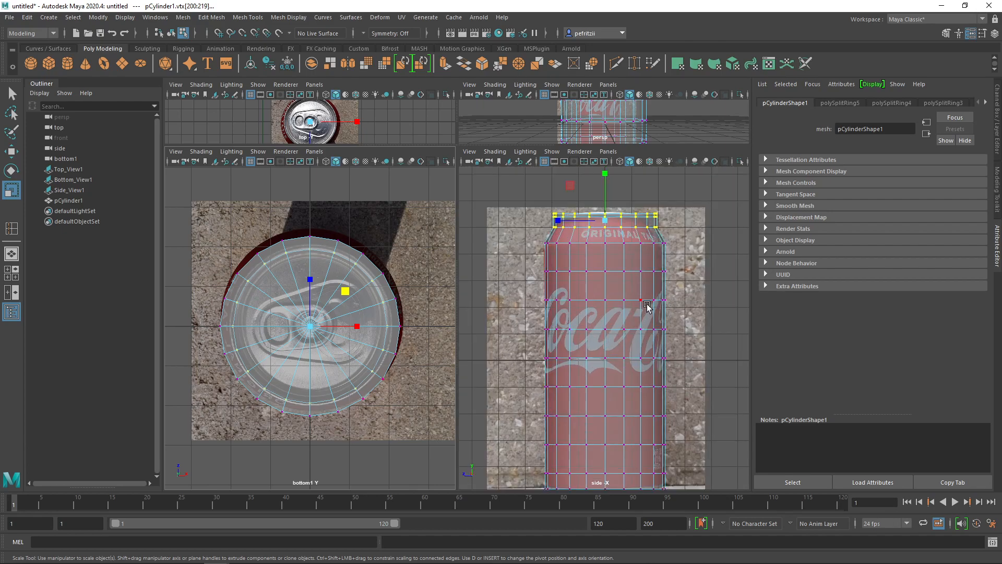
scroll(647, 298, "up", 2)
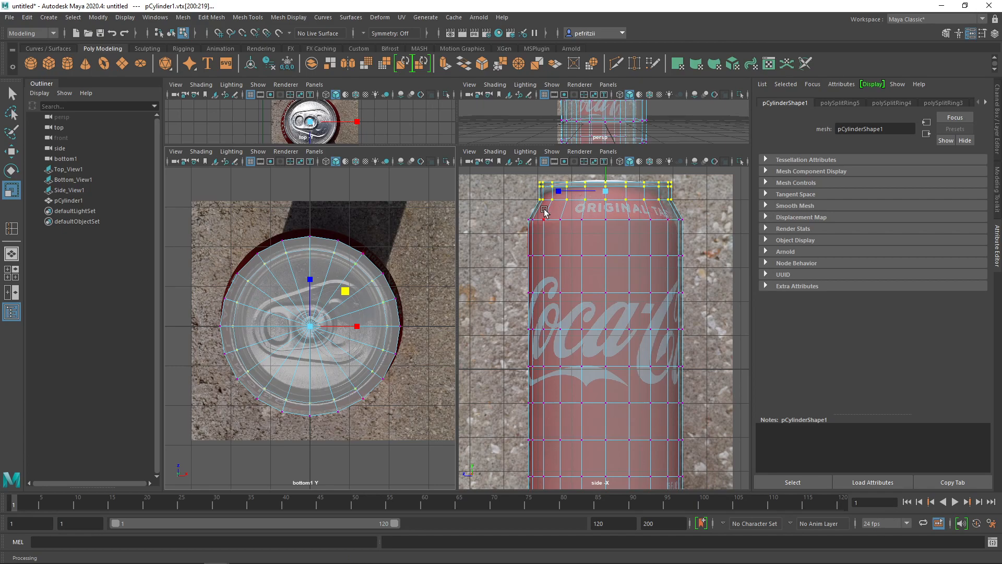
scroll(540, 207, "up", 2)
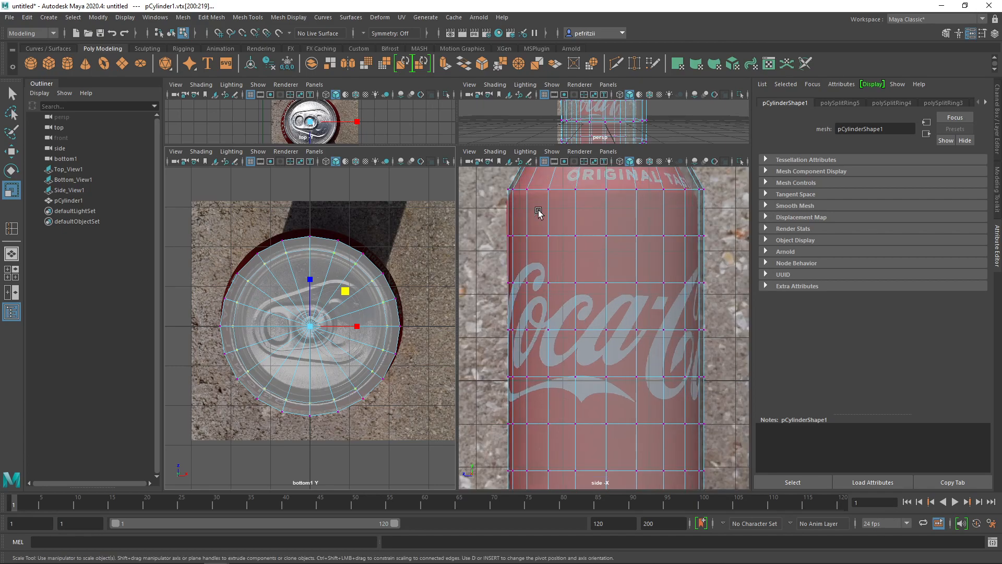
scroll(498, 209, "up", 5)
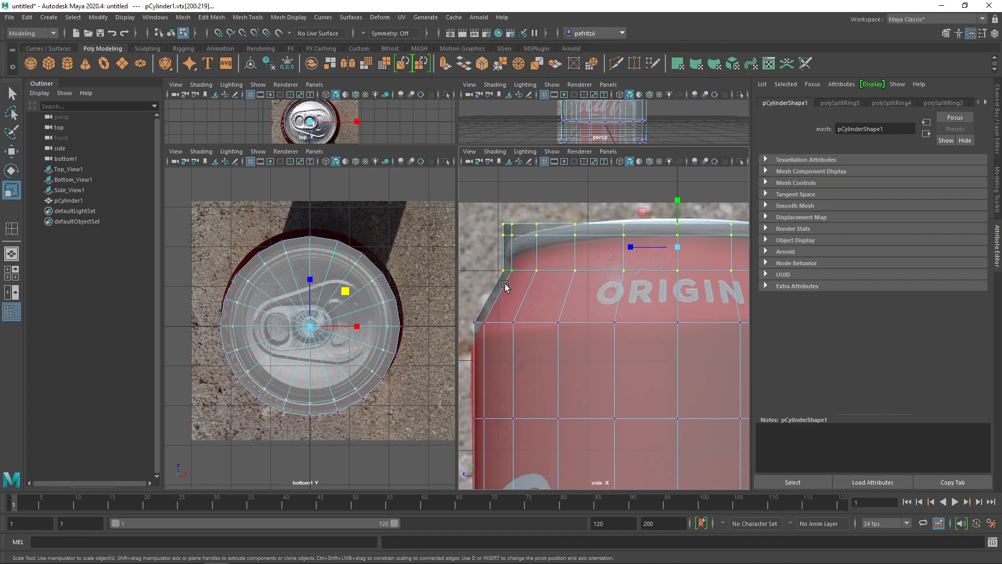
scroll(527, 319, "down", 3)
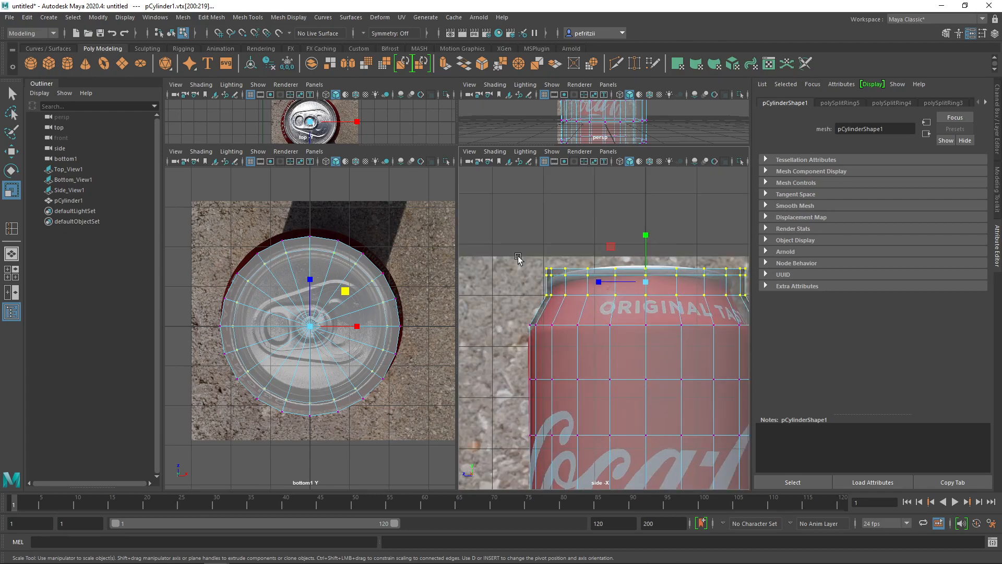
middle_click_drag(504, 301, 481, 292, "alt")
left_click_drag(499, 238, 734, 273)
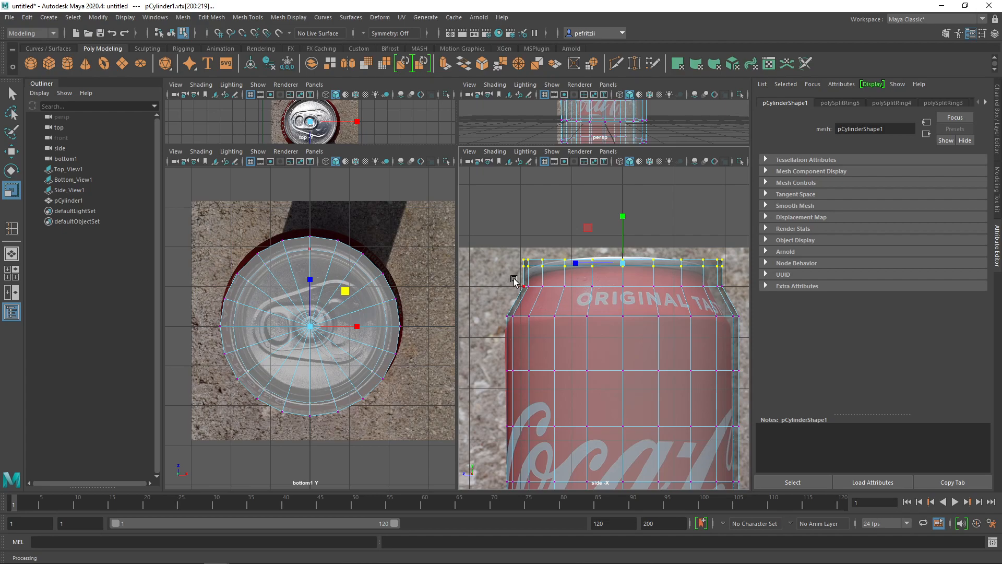
- Select the bottom three rows of vertices below the grey taper line at the can's base in the side view
scroll(520, 263, "down", 5)
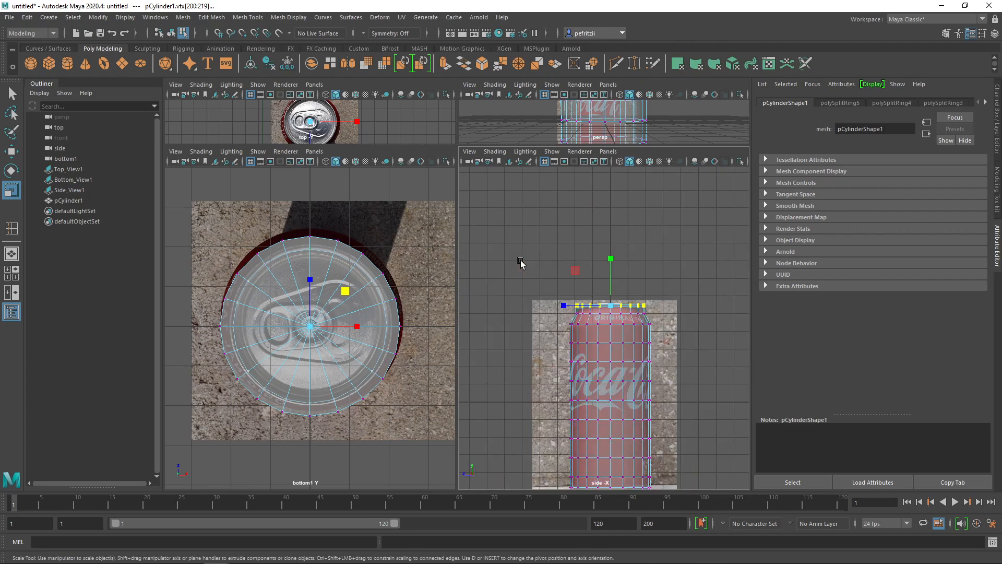
middle_click_drag(497, 328, 503, 225, "alt")
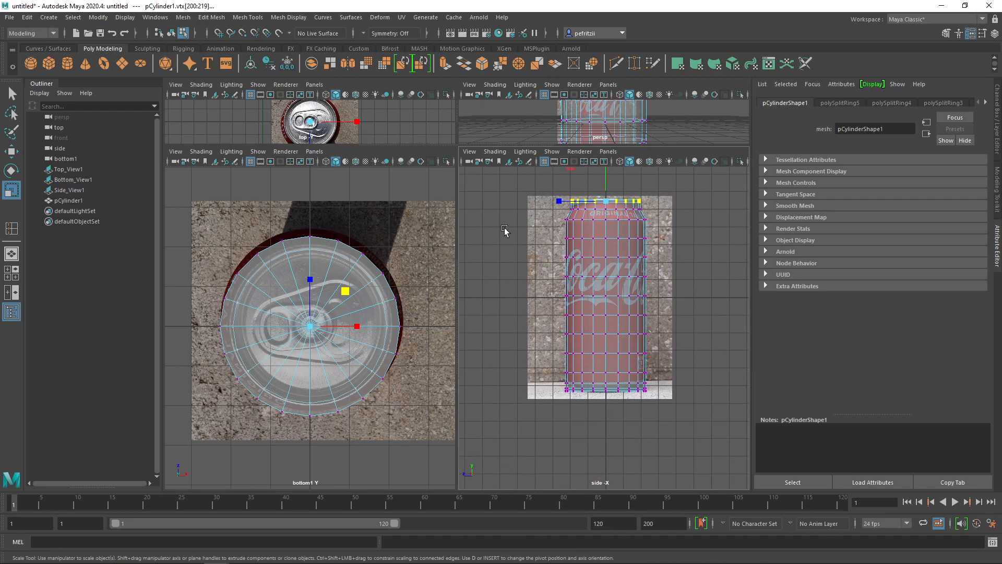
scroll(515, 311, "up", 10)
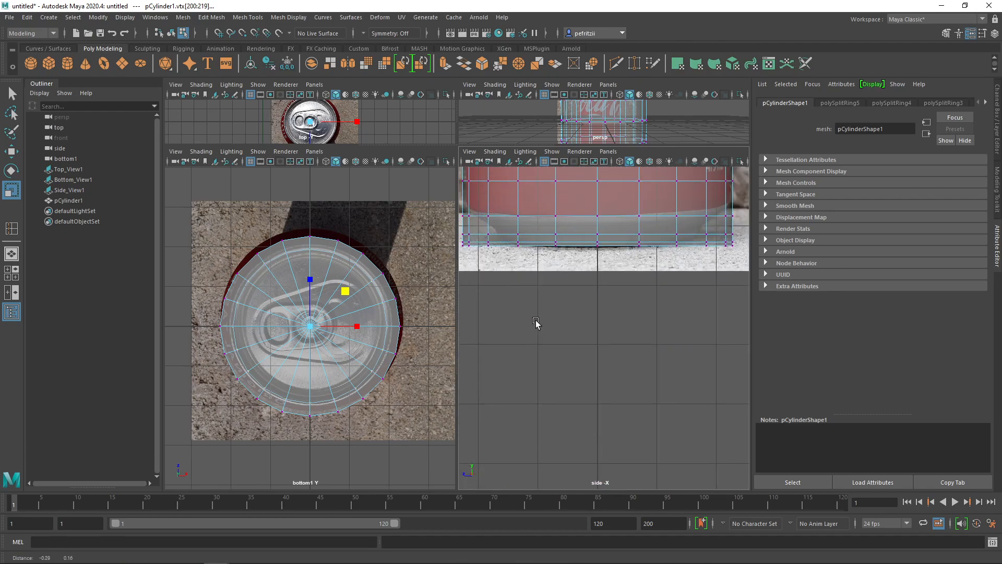
scroll(574, 340, "down", 6)
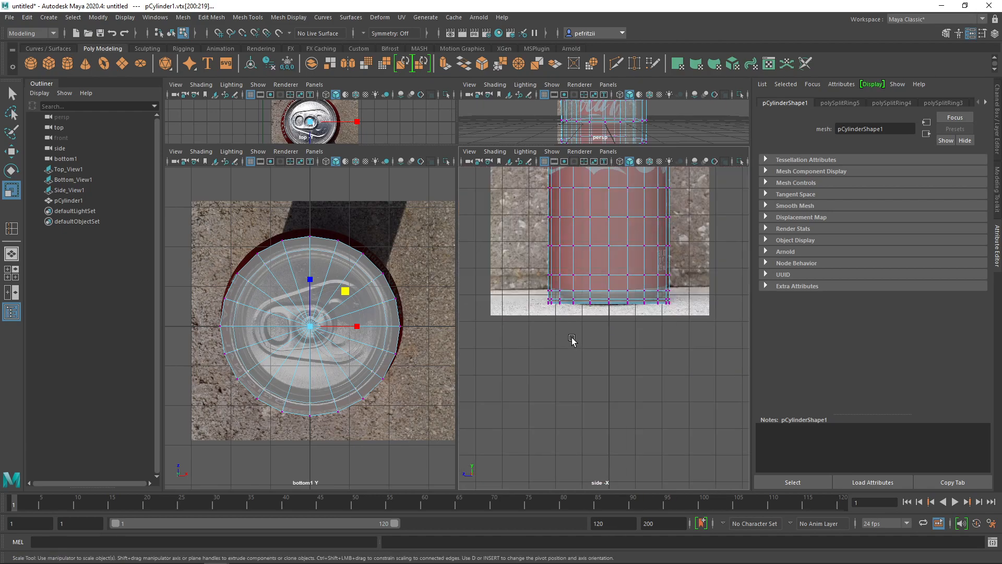
left_click_drag(527, 296, 661, 330)
scroll(661, 331, "up", 5)
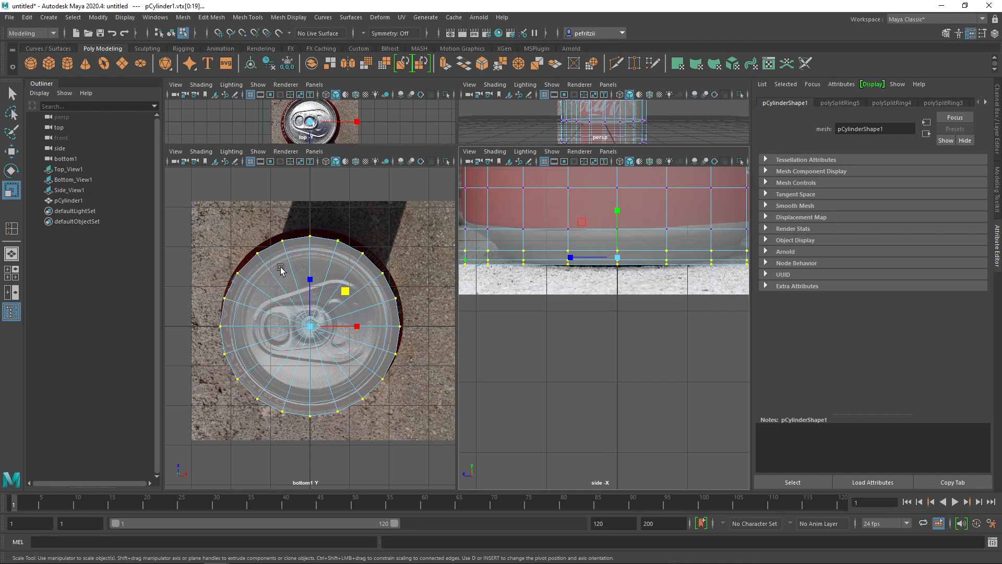
- Make the Bottom_View display layer visible and hide the Top_View layer
left_click(997, 153)
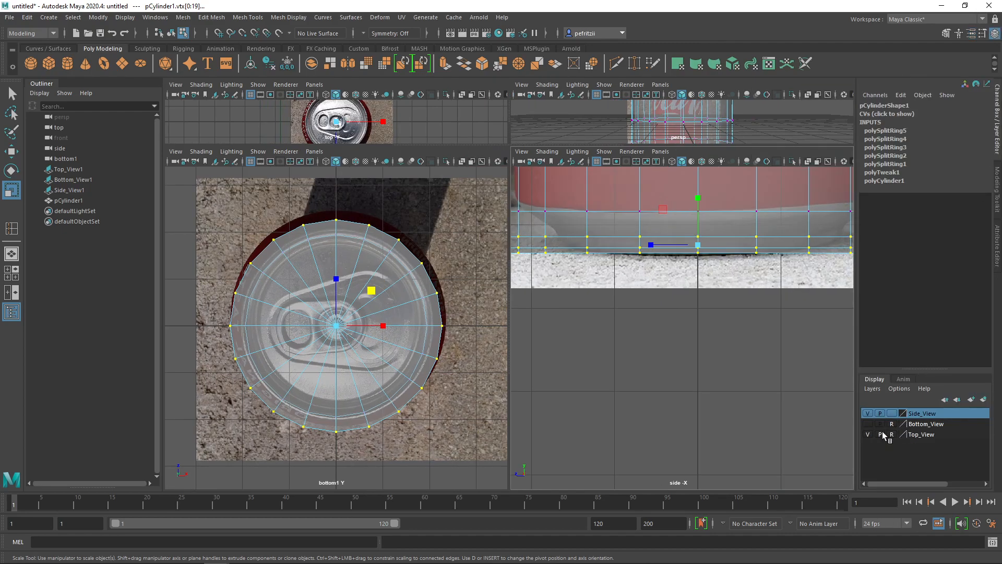
left_click(867, 423)
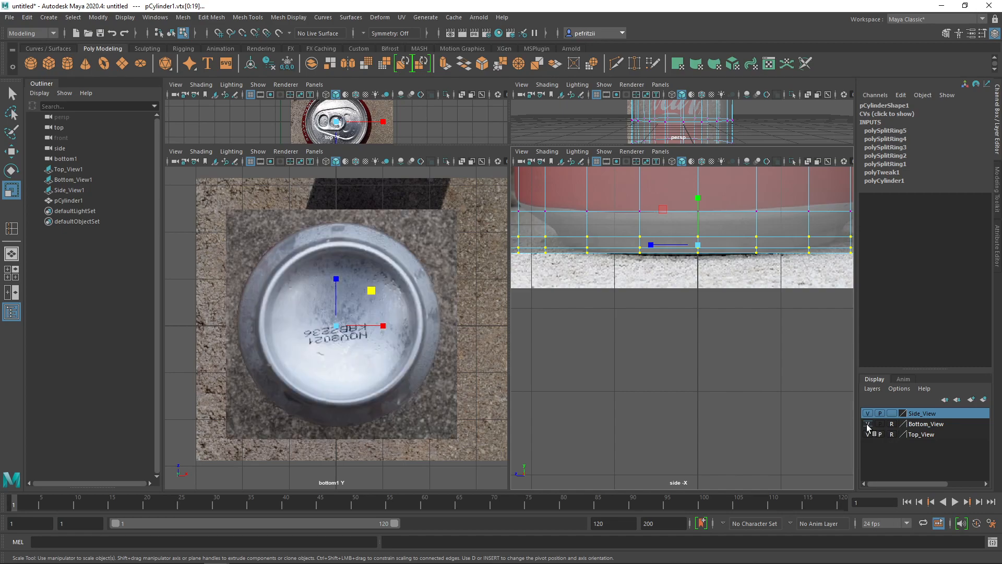
left_click(868, 435)
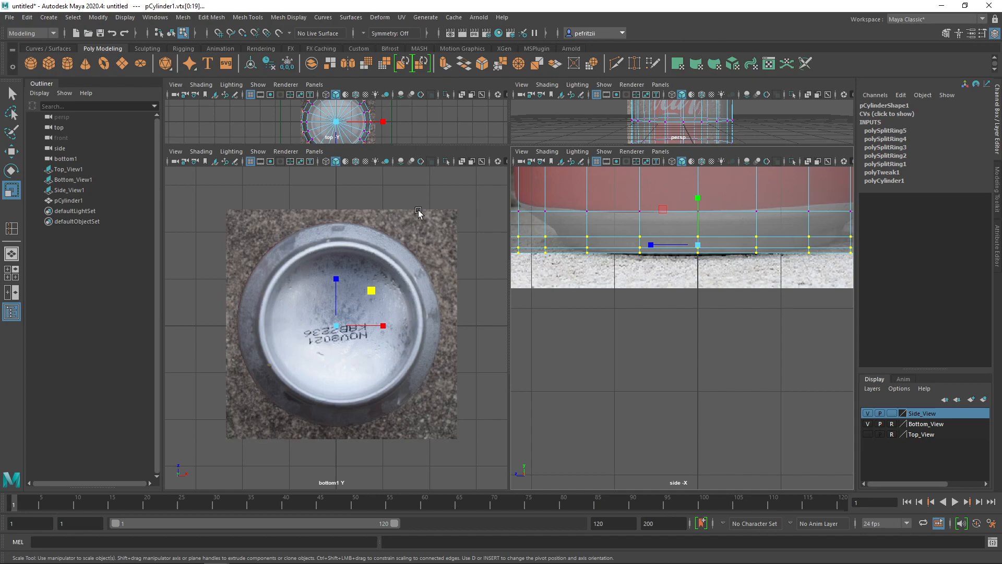
- Enlarge the top view and scale the selected bottom vertex rows inward there to match the can's base ring
scroll(546, 295, "down", 5)
scroll(498, 280, "up", 2)
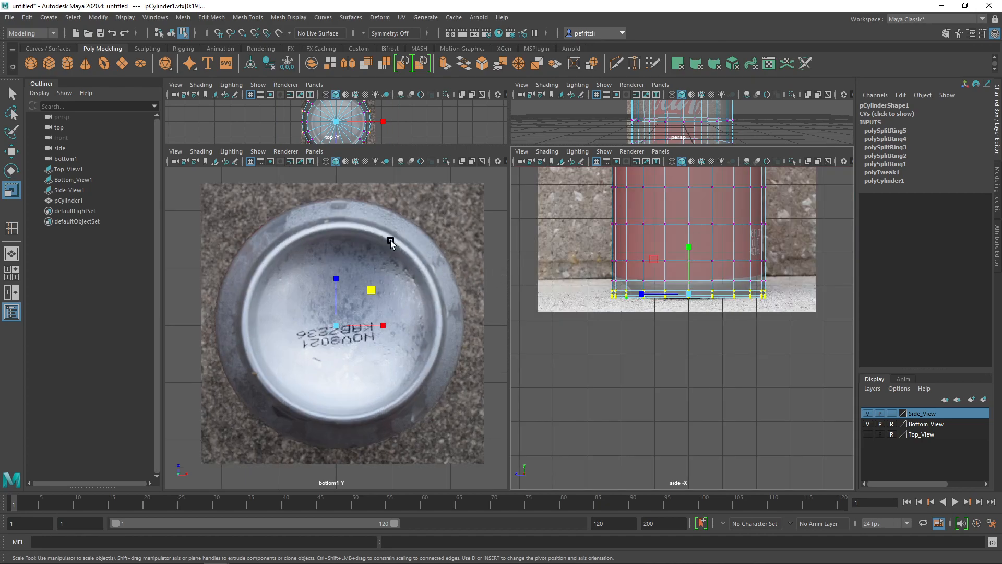
scroll(391, 240, "down", 4)
left_click_drag(401, 145, 410, 302)
scroll(380, 237, "up", 3)
scroll(380, 238, "up", 4)
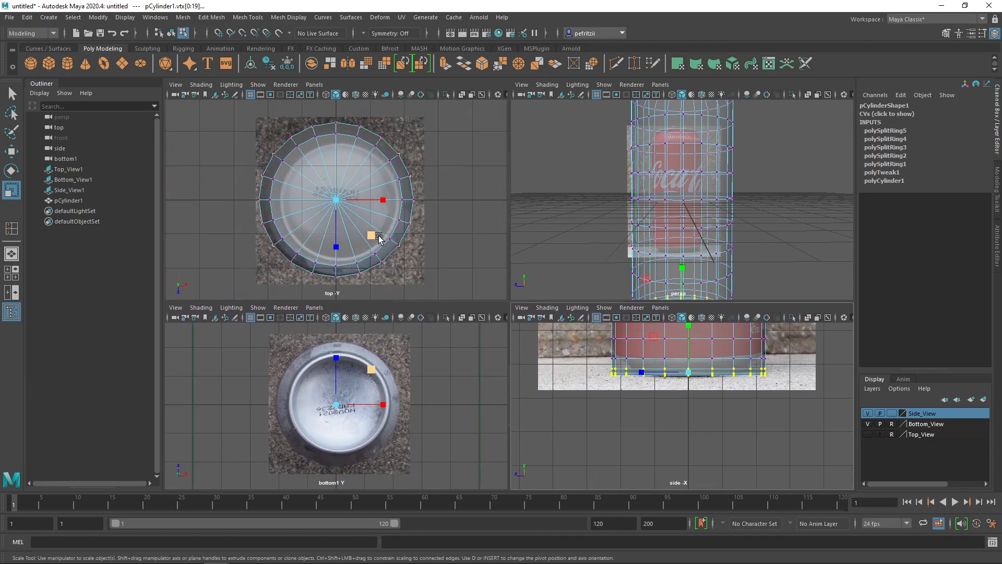
scroll(379, 238, "down", 3)
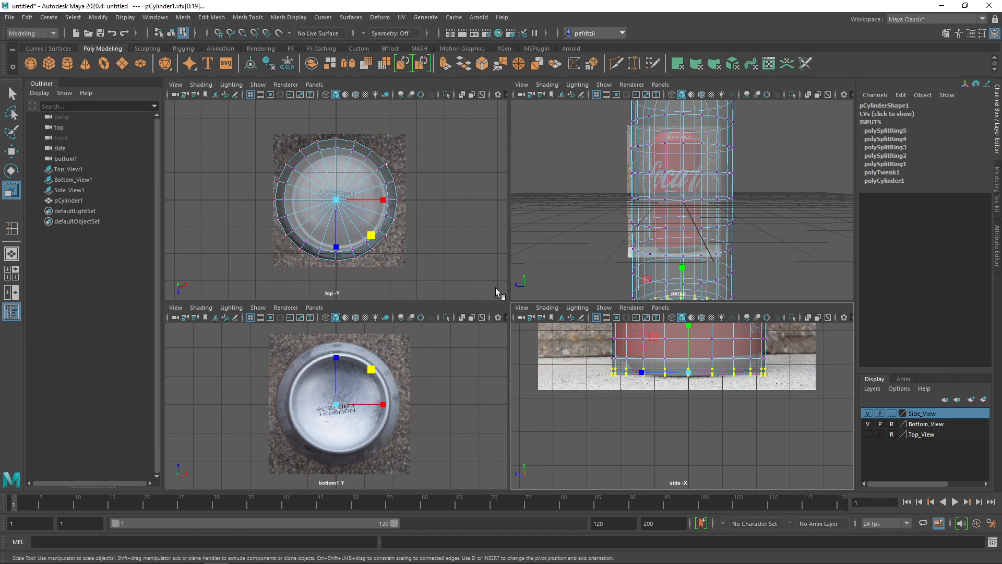
scroll(670, 381, "up", 2)
scroll(668, 379, "up", 1)
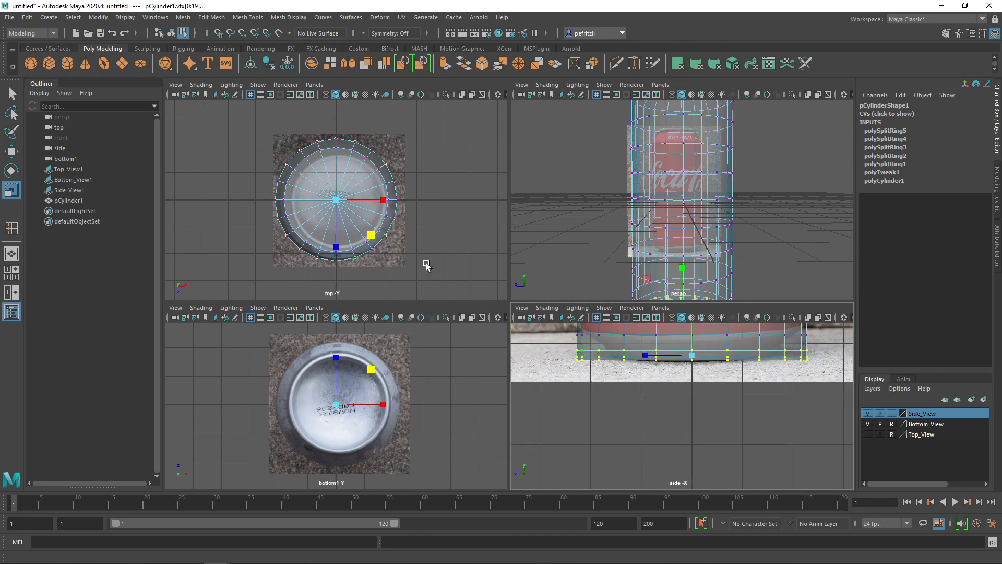
left_click_drag(374, 236, 374, 234)
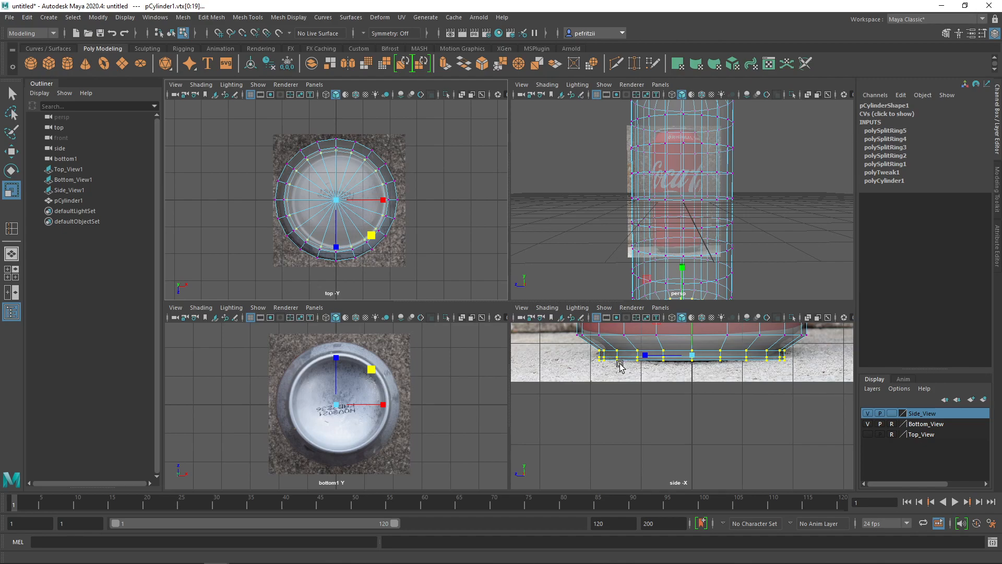
- Maximize the side view and examine how the narrowed base rows fit the can's bottom taper in the reference image
scroll(620, 364, "up", 2)
scroll(619, 363, "up", 2)
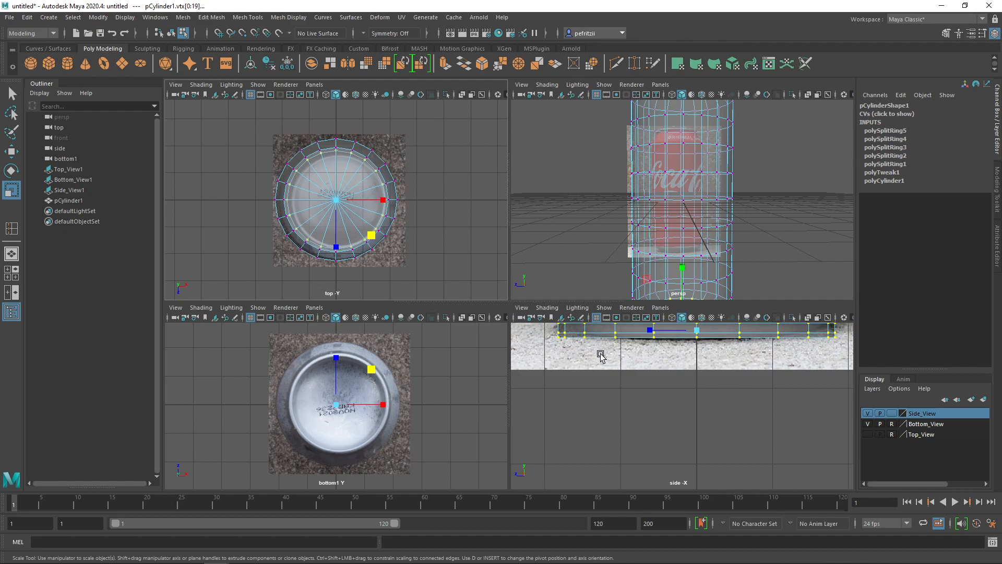
right_click(595, 383)
right_click_drag(582, 291, 595, 267)
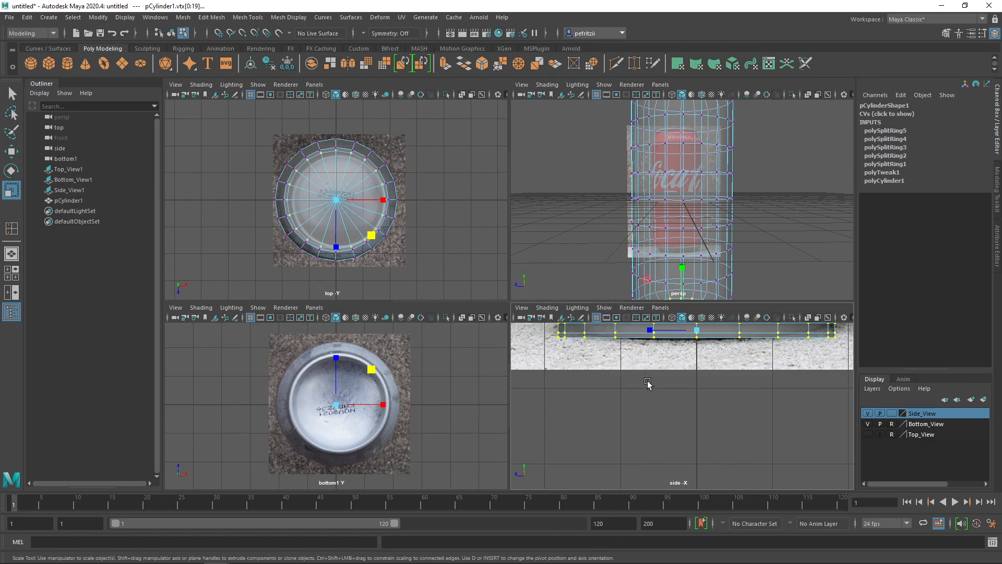
middle_click_drag(648, 386, 642, 416, "alt")
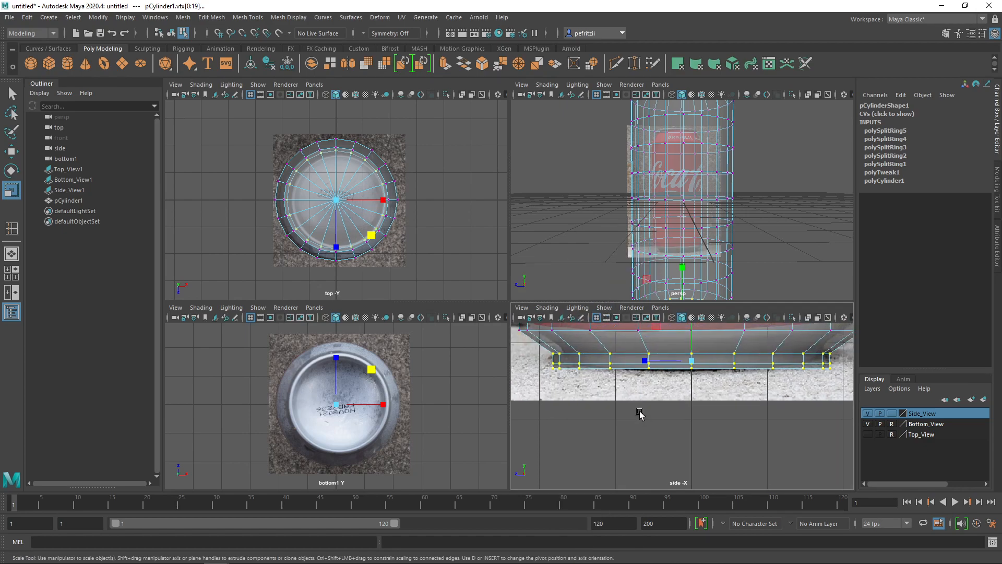
key("space")
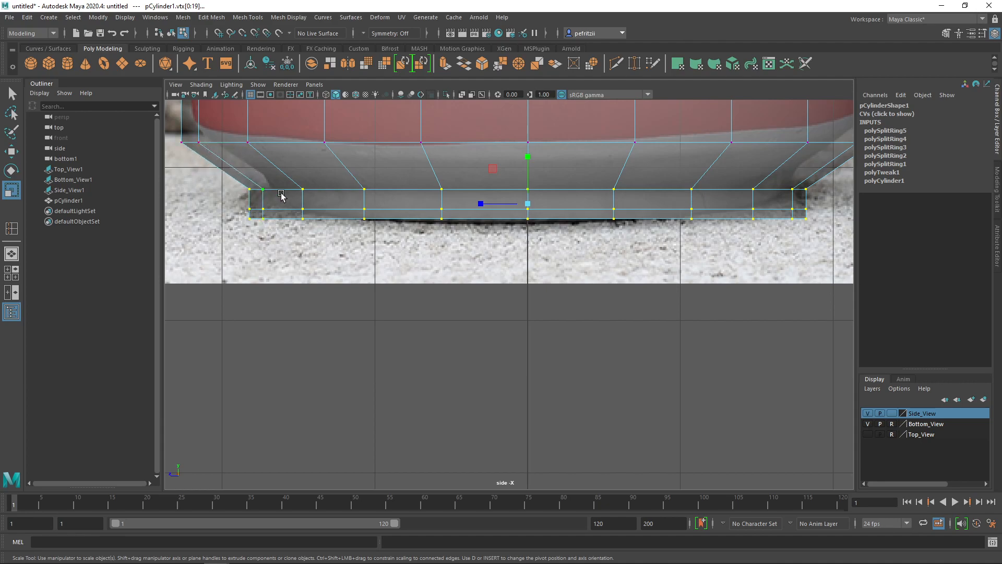
scroll(344, 229, "down", 6)
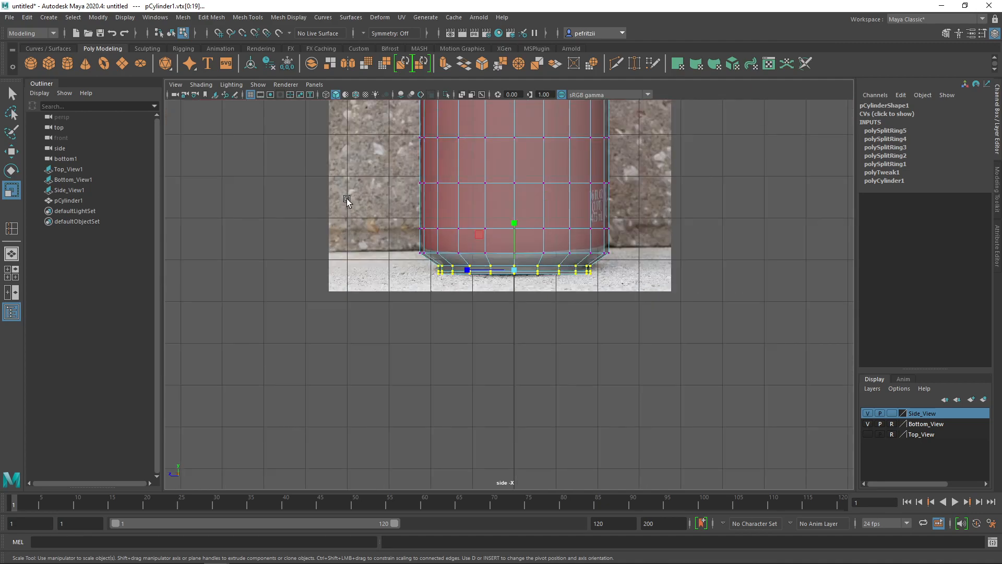
scroll(446, 292, "up", 4)
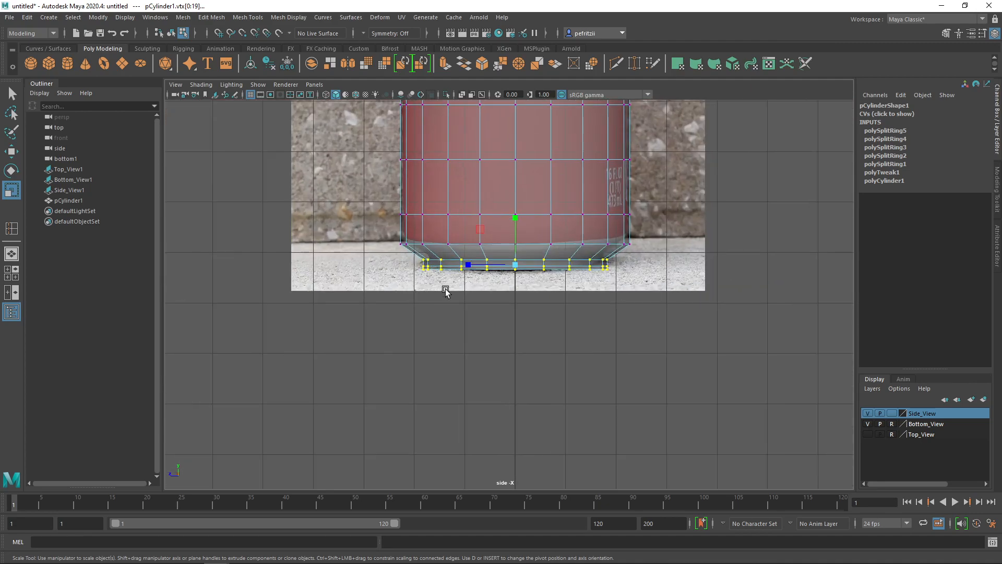
scroll(446, 292, "up", 5)
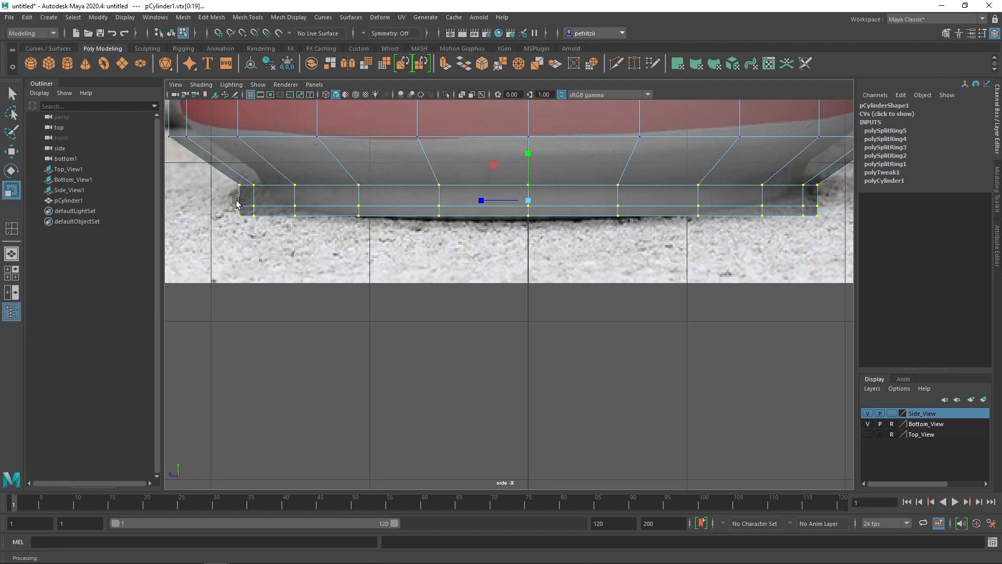
- Select the can's bottom two vertex rows in the side view and scale them inward in the top view to about 0.875
left_click_drag(235, 202, 829, 241)
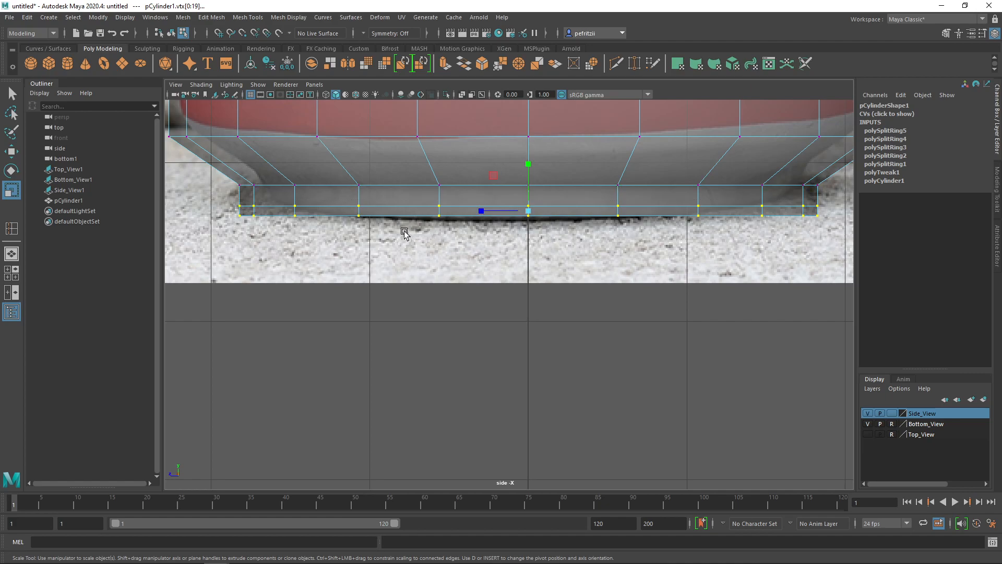
key("space")
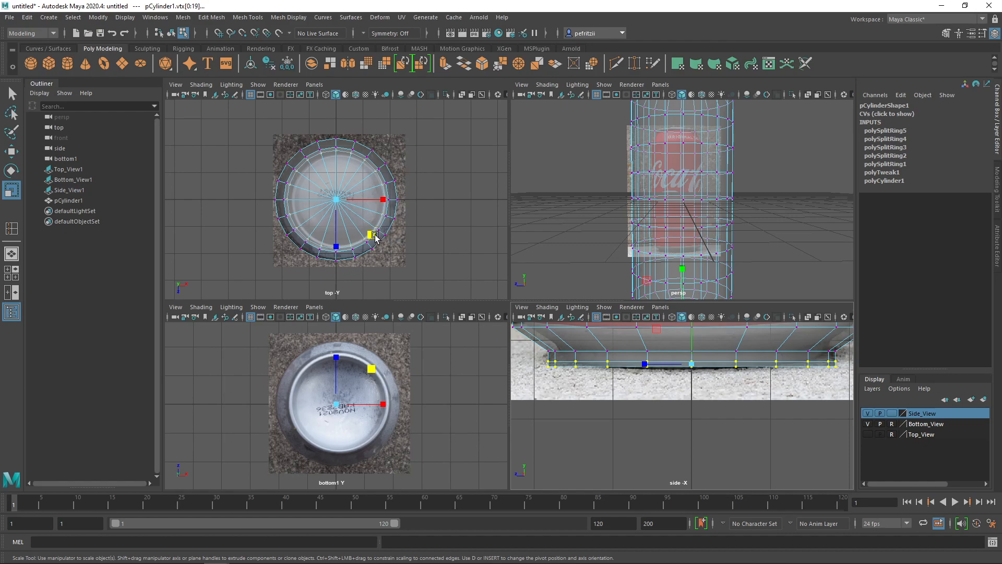
left_click_drag(372, 235, 370, 234)
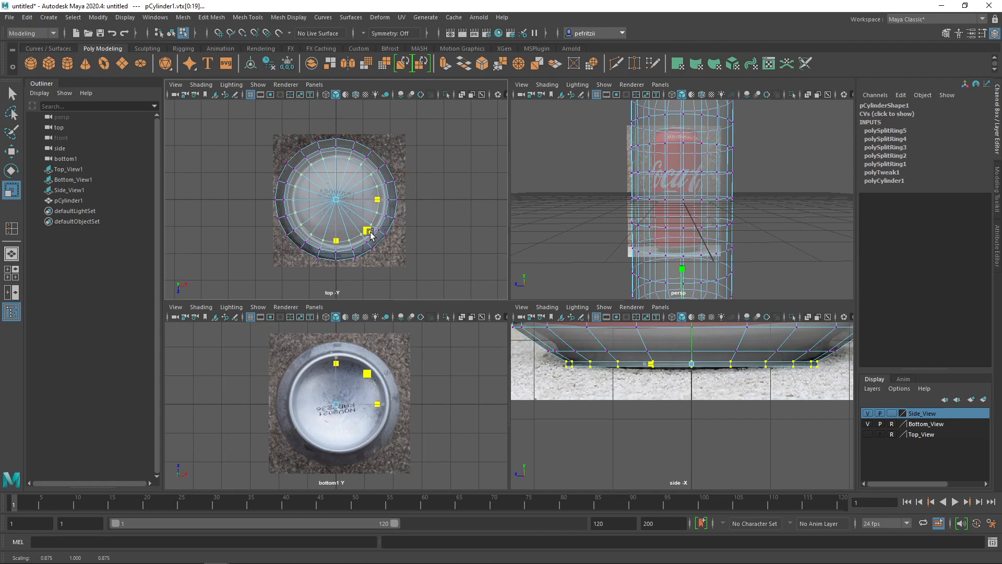
left_click(370, 233)
- Widen the selected bottom two vertex rows slightly so their corner lines up with the can's base in the side view
scroll(537, 365, "up", 3)
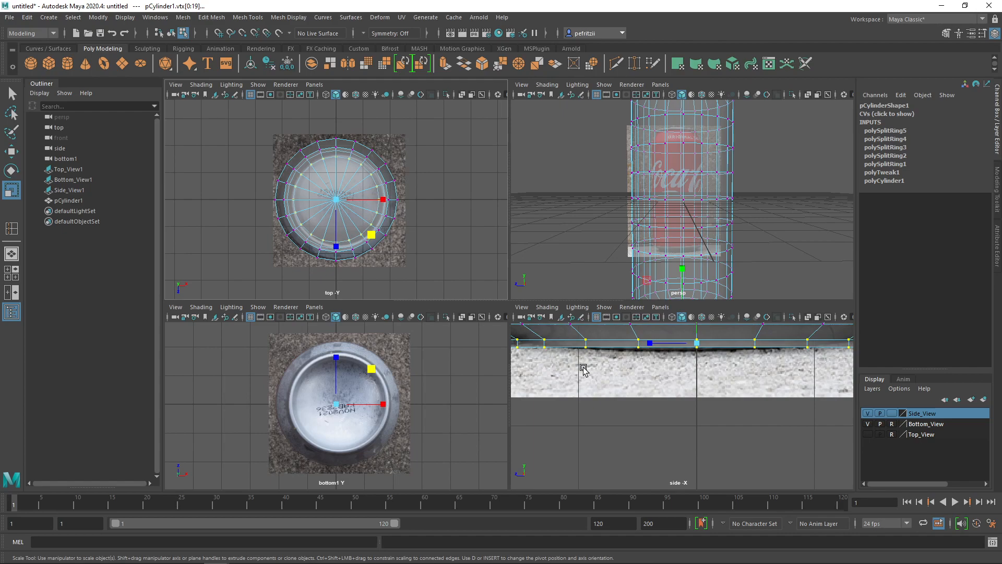
key("space")
scroll(588, 381, "up", 5)
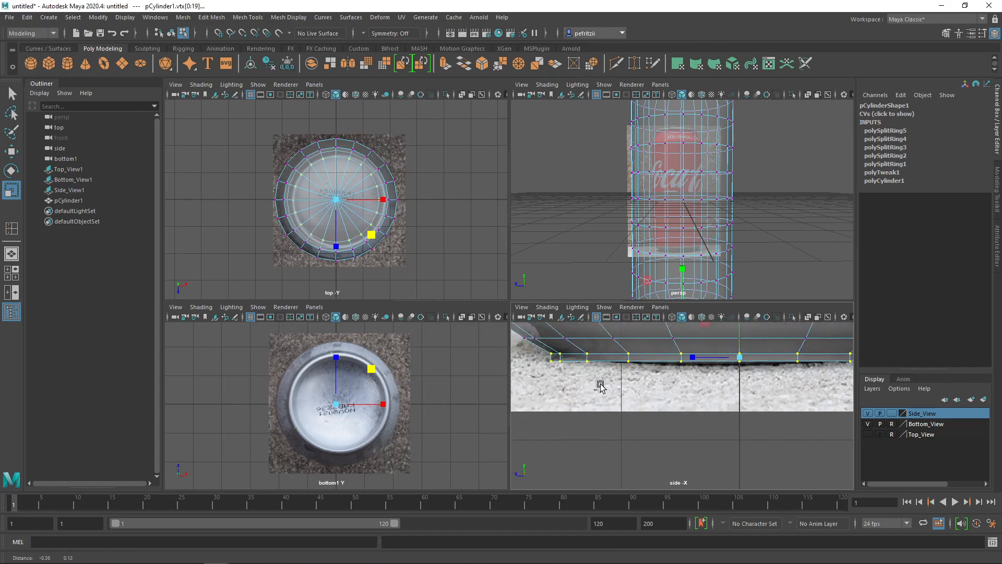
middle_click_drag(637, 389, 722, 457, "alt")
scroll(673, 431, "up", 1)
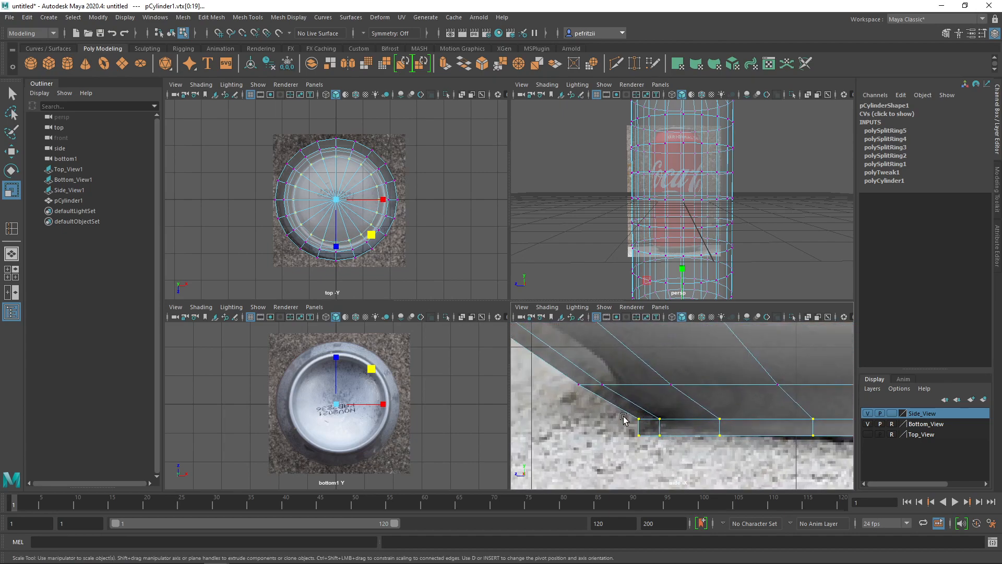
left_click(370, 236)
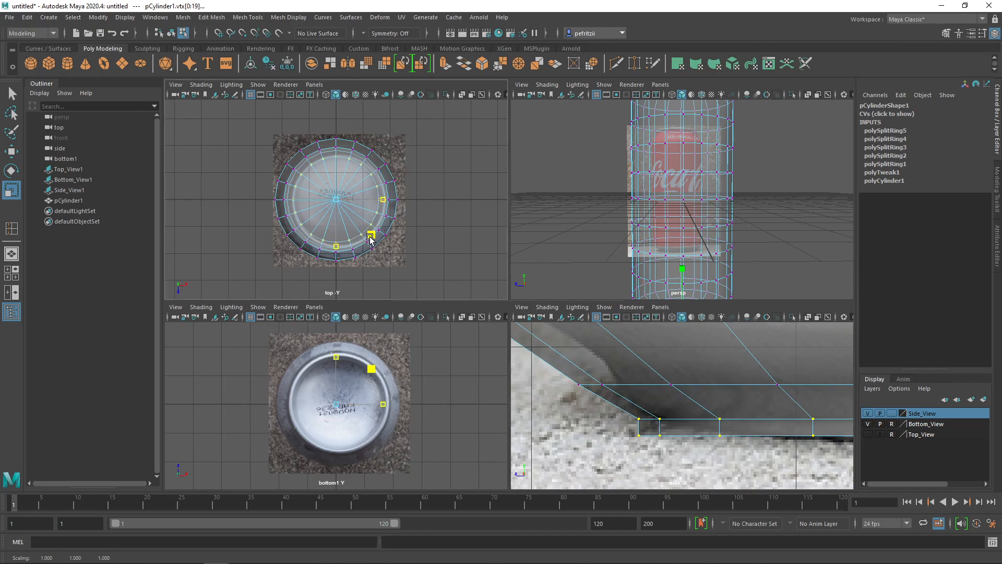
left_click_drag(370, 238, 371, 240)
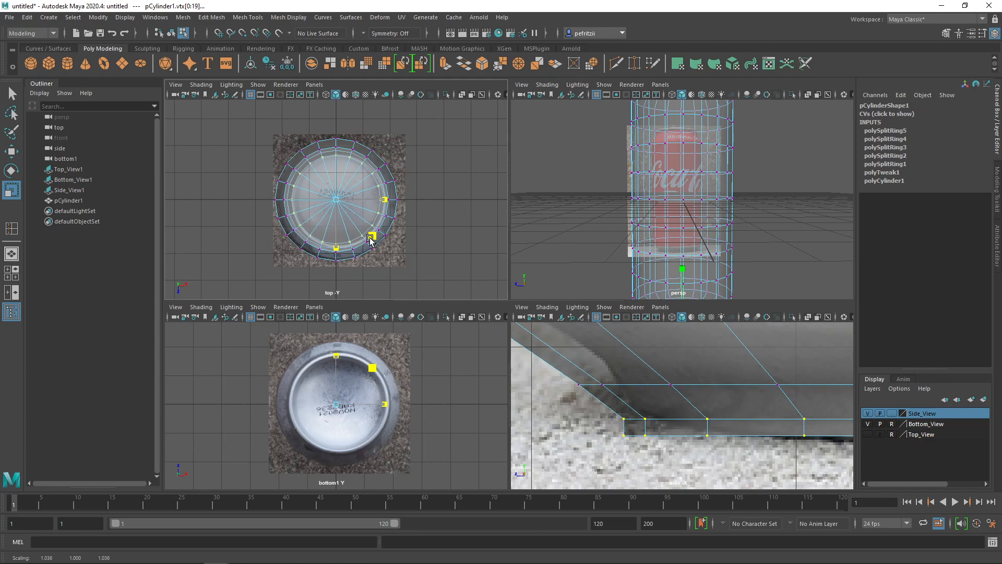
left_click_drag(371, 239, 370, 238)
- Enlarge the bottom and side views, hide the Bottom_View display layer and make the Top_View layer visible
scroll(611, 369, "down", 5)
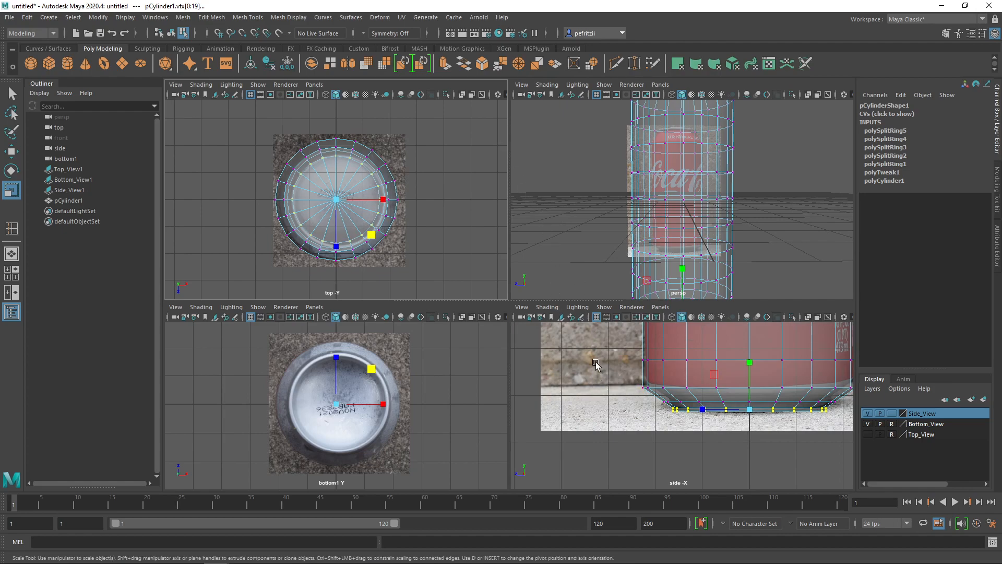
middle_click_drag(593, 364, 566, 546, "alt")
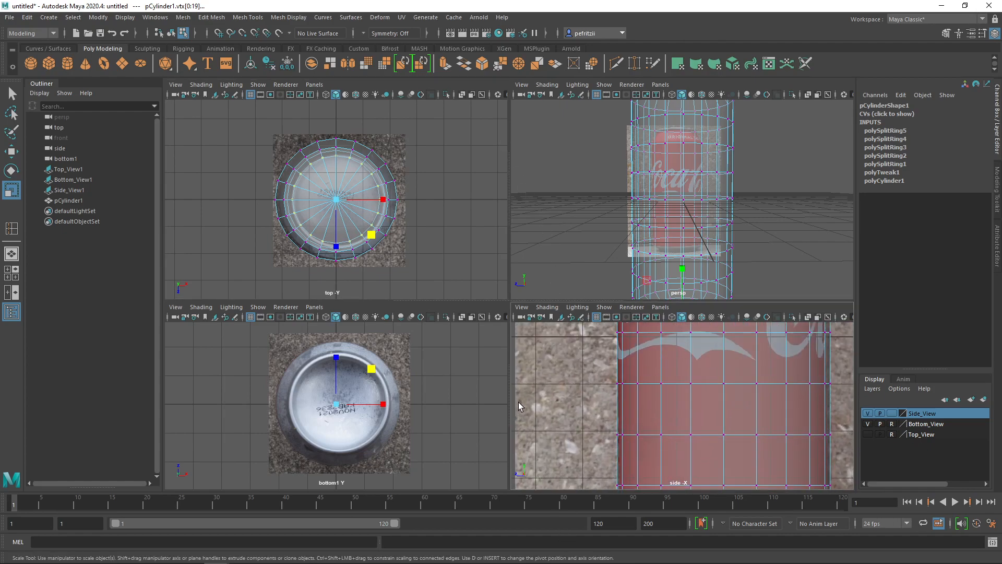
left_click_drag(490, 301, 491, 165)
middle_click_drag(554, 242, 547, 476, "alt")
scroll(601, 355, "up", 4)
middle_click_drag(560, 267, 556, 357, "alt")
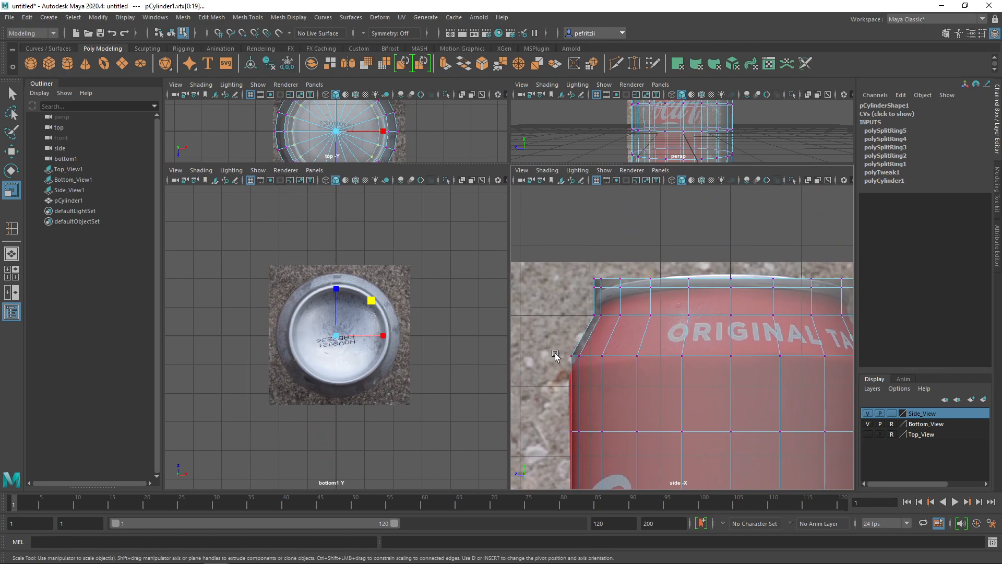
scroll(592, 320, "up", 2)
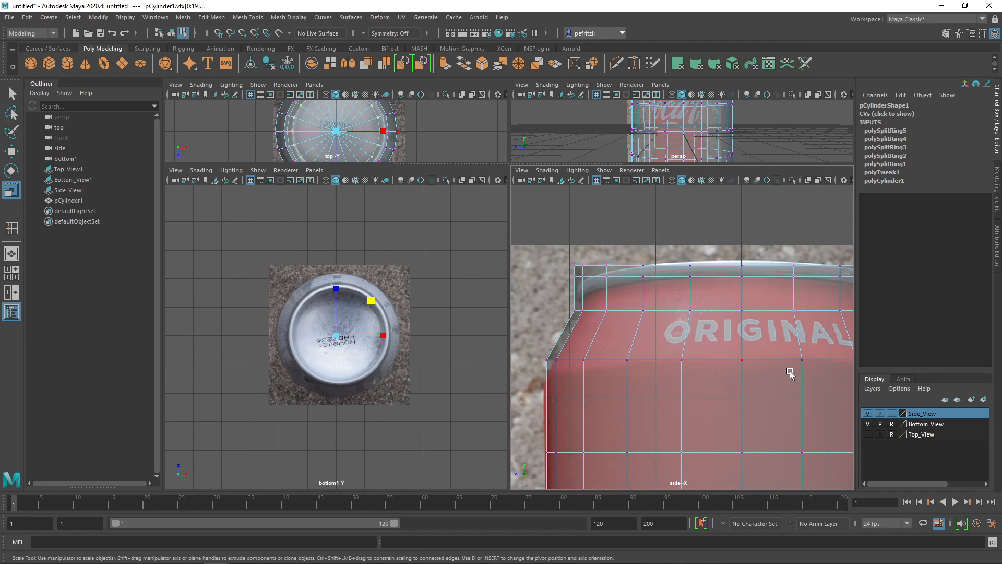
left_click(867, 424)
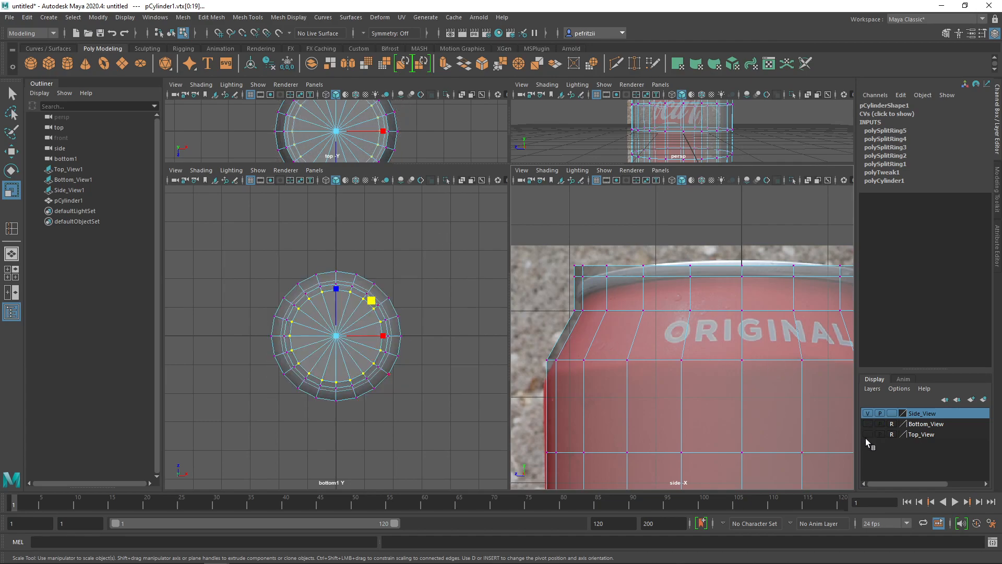
left_click(867, 435)
scroll(386, 353, "up", 3)
scroll(386, 353, "up", 2)
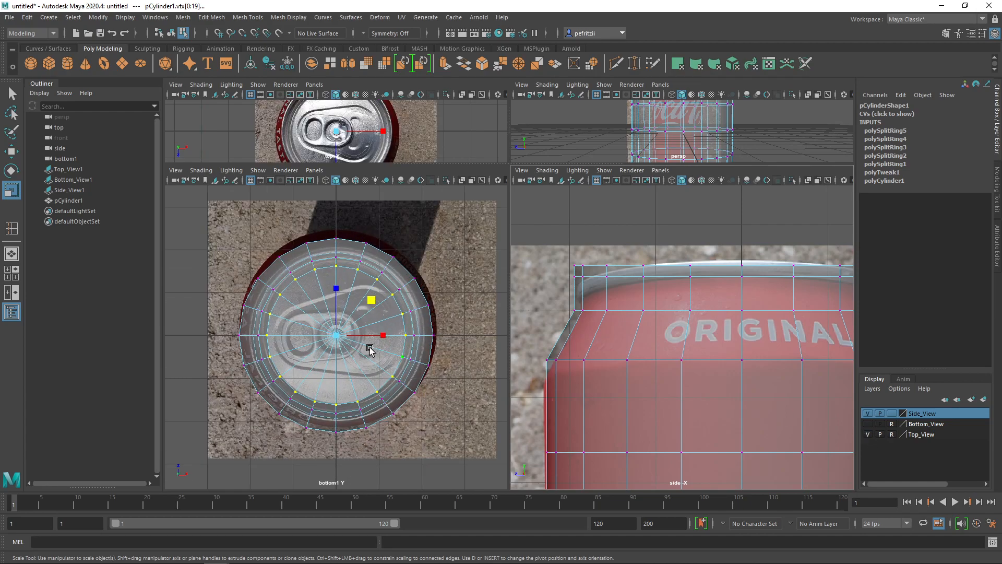
scroll(386, 352, "up", 2)
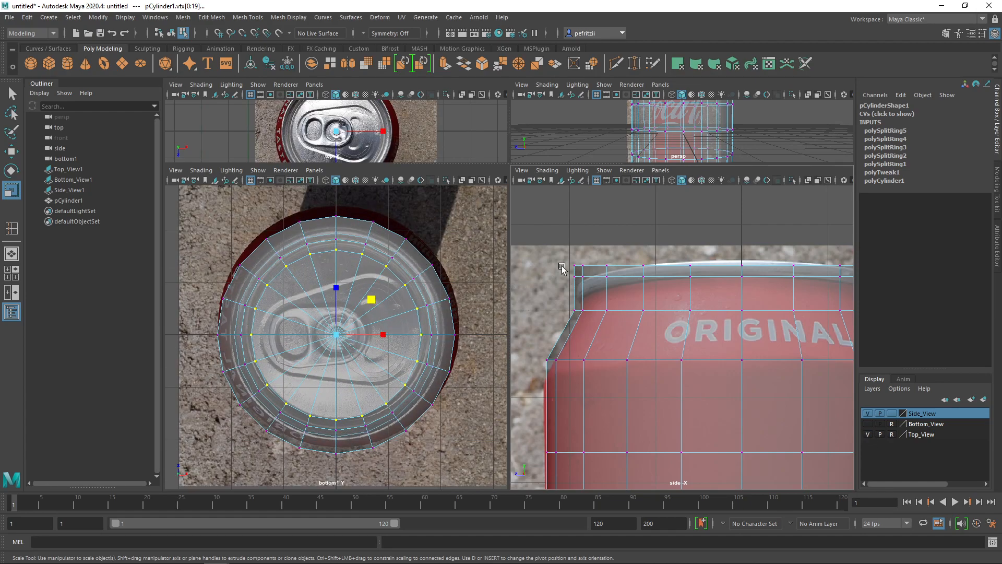
- Select the top two vertex rows in the side view and move them down to about 5.32 in Y, just below the rim
scroll(563, 268, "down", 3)
left_click_drag(621, 284, 761, 318)
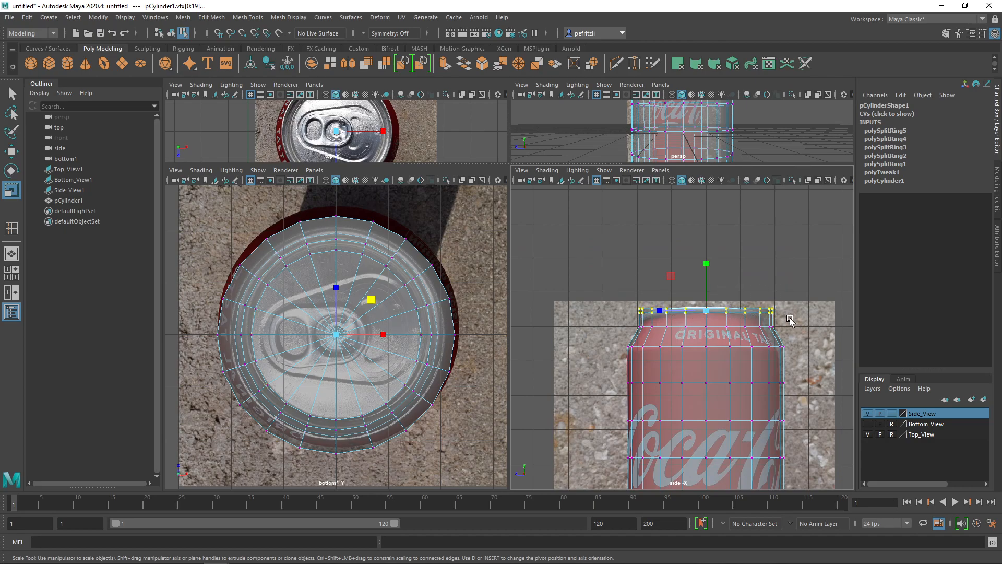
scroll(563, 299, "up", 3)
scroll(562, 299, "up", 2)
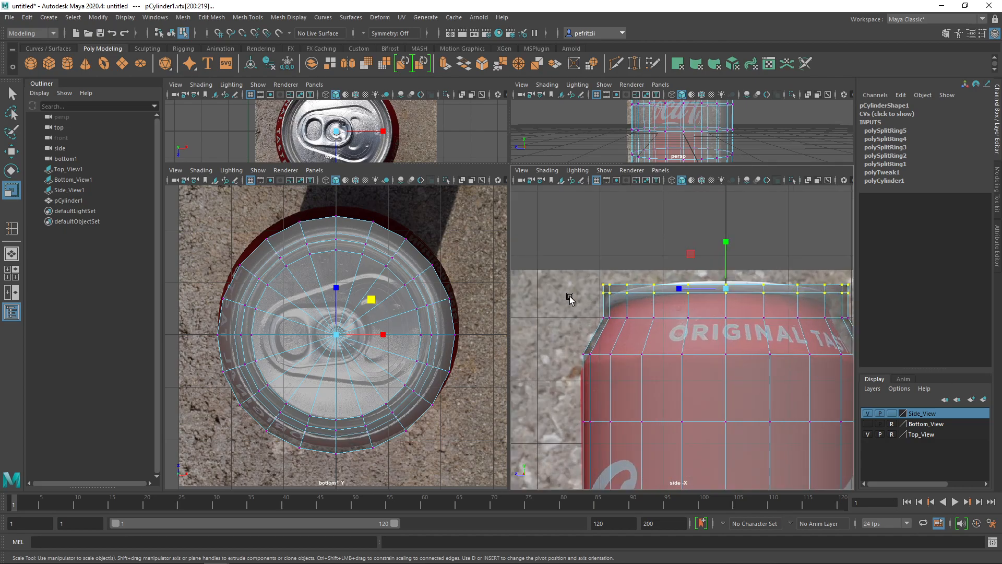
scroll(578, 298, "up", 1)
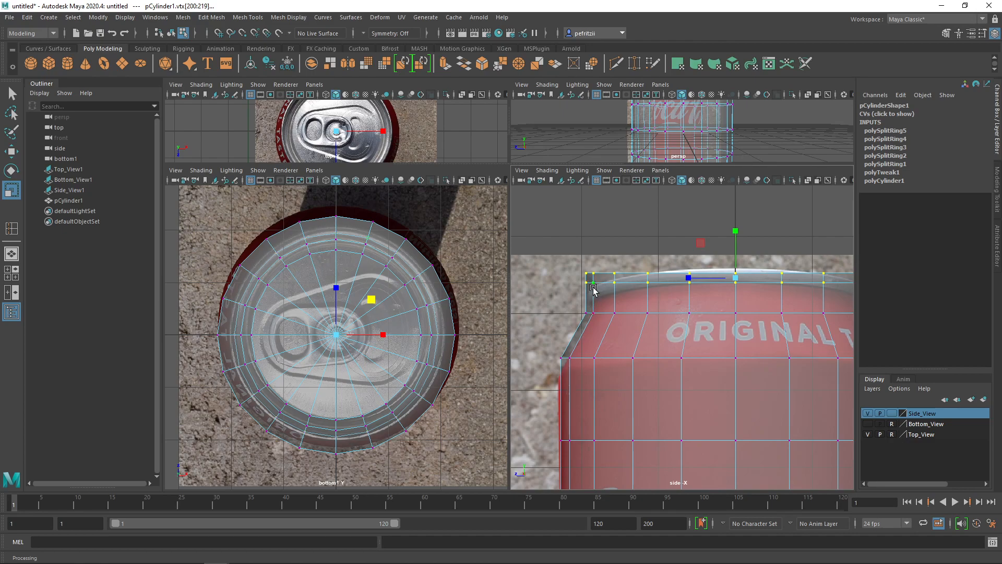
key("w")
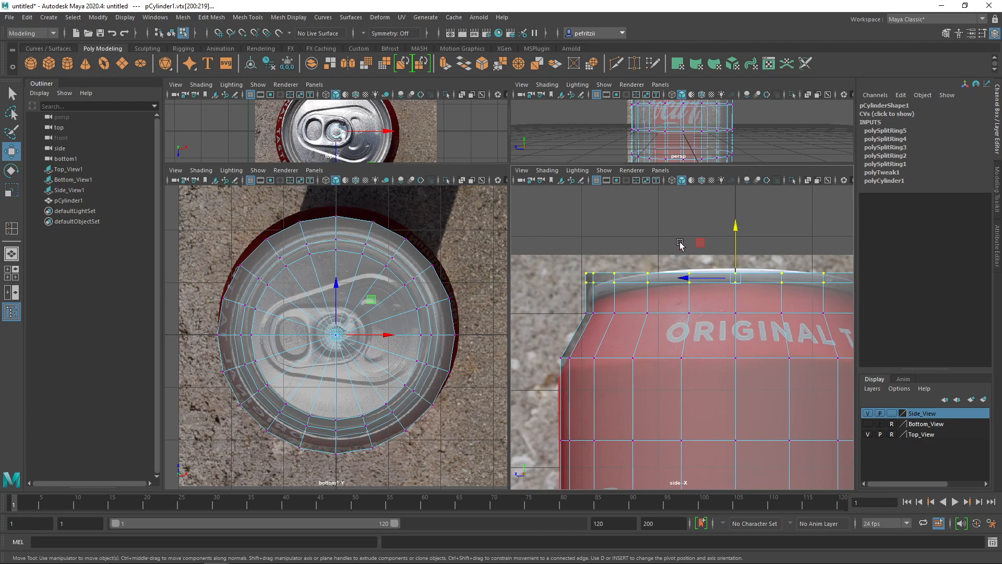
left_click_drag(736, 228, 740, 237)
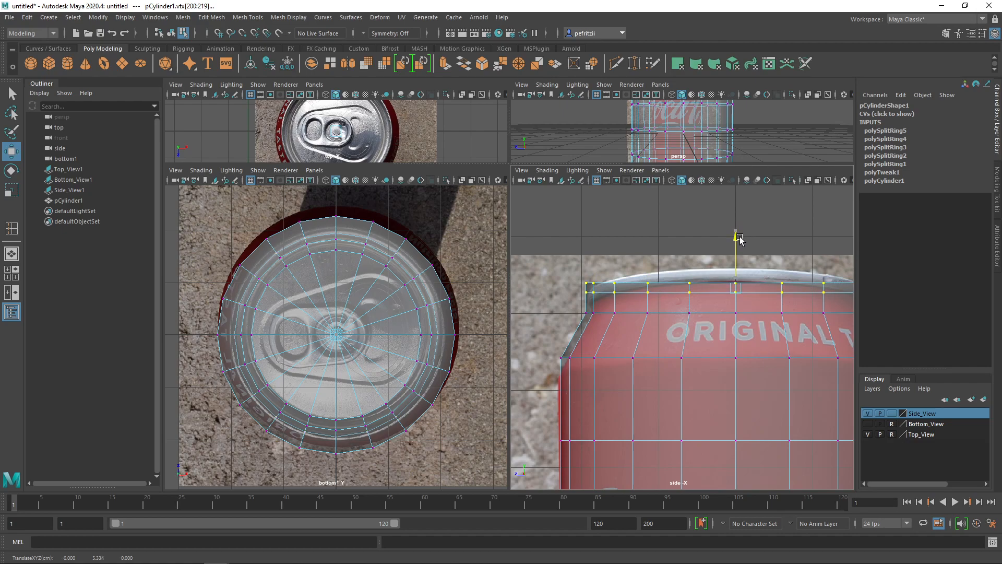
left_click_drag(740, 239, 743, 240)
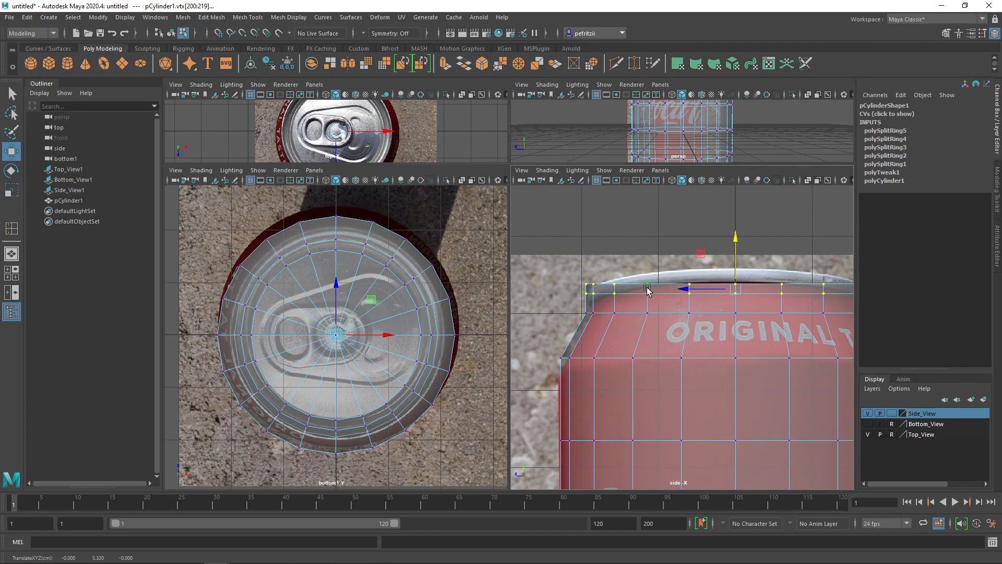
- Switch to edge selection and delete the horizontal edge loop midway along the grey taper at the can's base
scroll(651, 290, "down", 4)
middle_click_drag(607, 385, 595, 215, "alt")
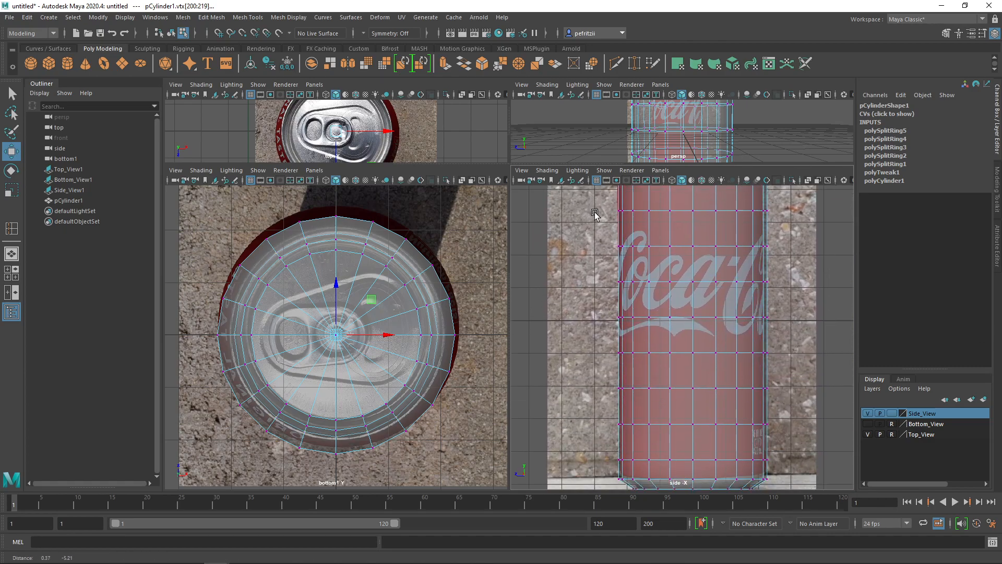
middle_click_drag(582, 420, 585, 285, "alt")
scroll(585, 285, "up", 4)
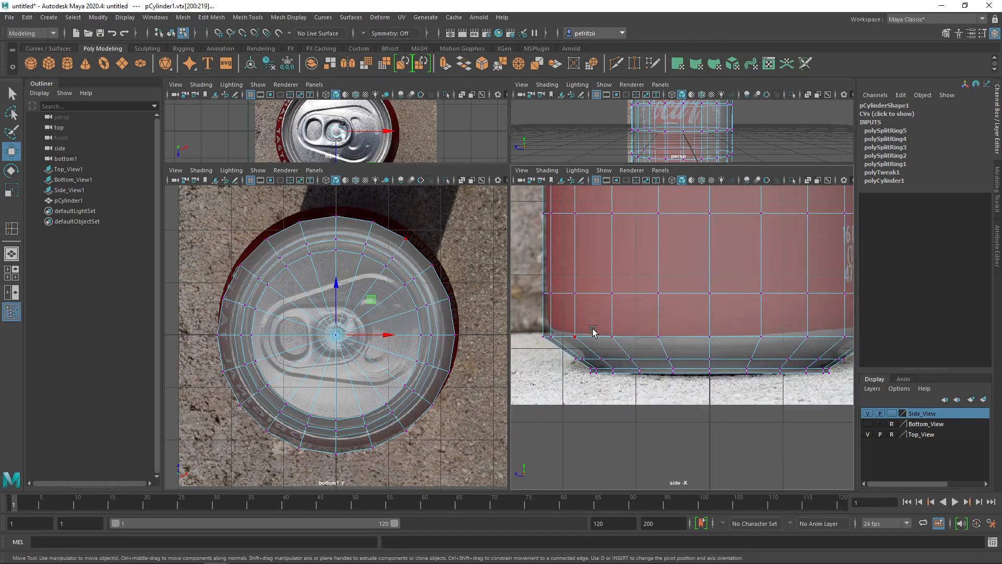
scroll(586, 327, "up", 4)
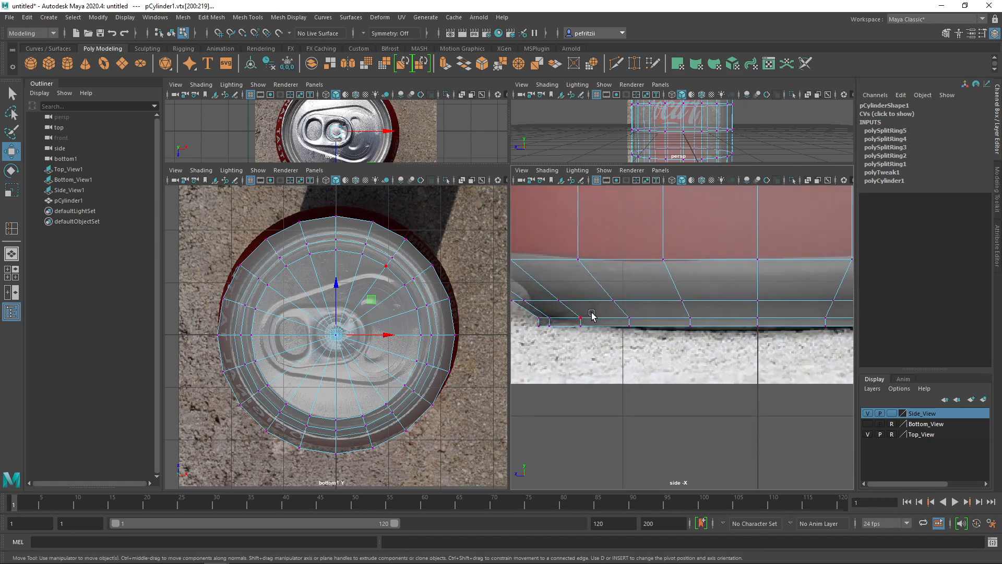
middle_click_drag(622, 329, 690, 343, "alt")
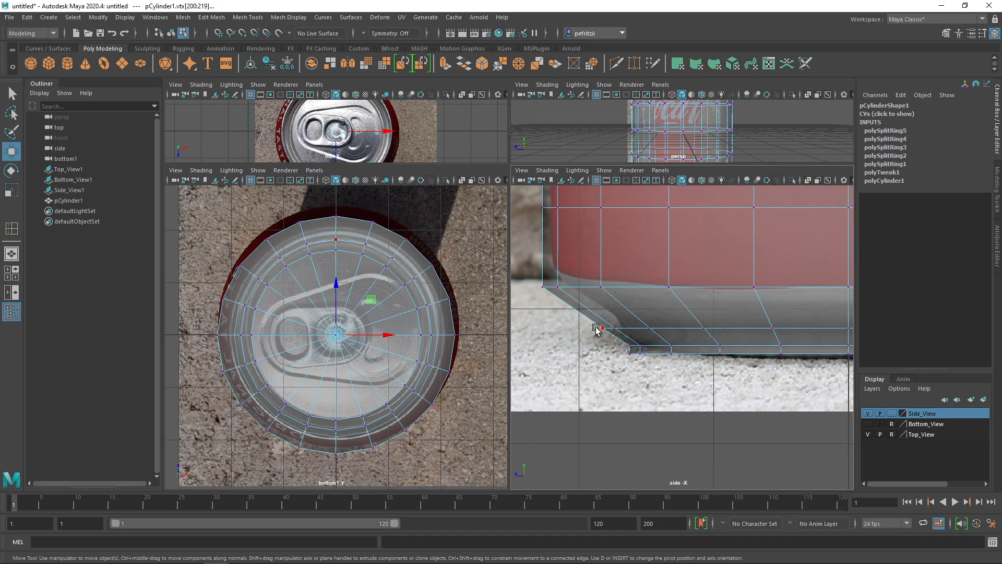
left_click(633, 342)
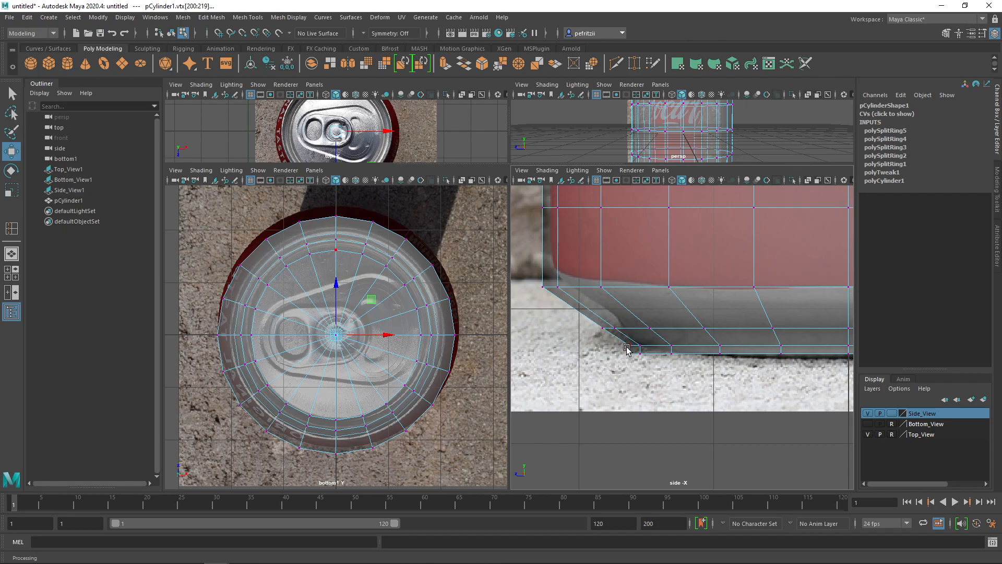
mouse_move(627, 349)
right_mouse_down()
mouse_move(646, 373)
mouse_move(641, 347)
right_mouse_up()
right_click_drag(669, 292, 665, 235)
left_click(676, 333)
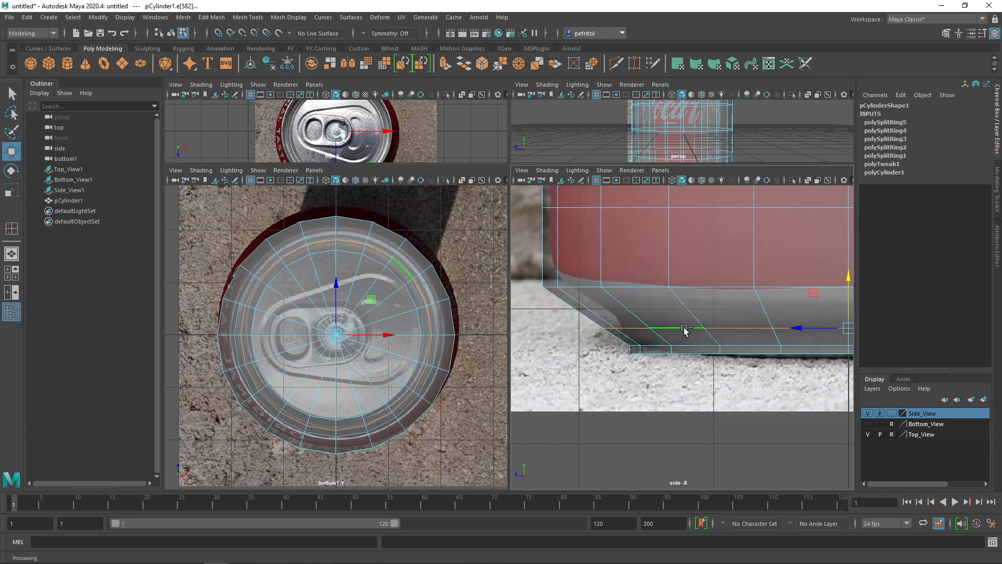
key("Delete")
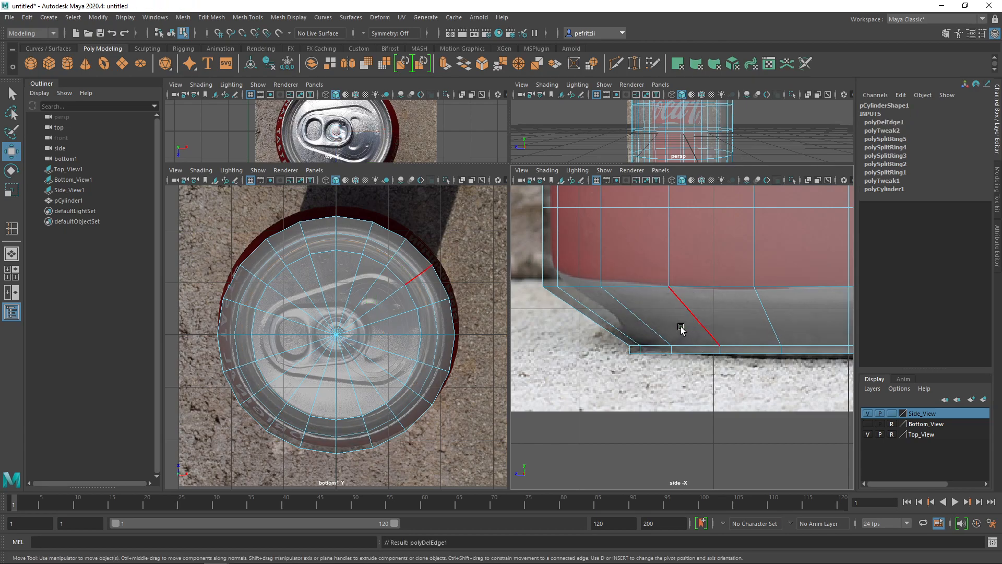
scroll(681, 329, "down", 4)
scroll(706, 347, "up", 2)
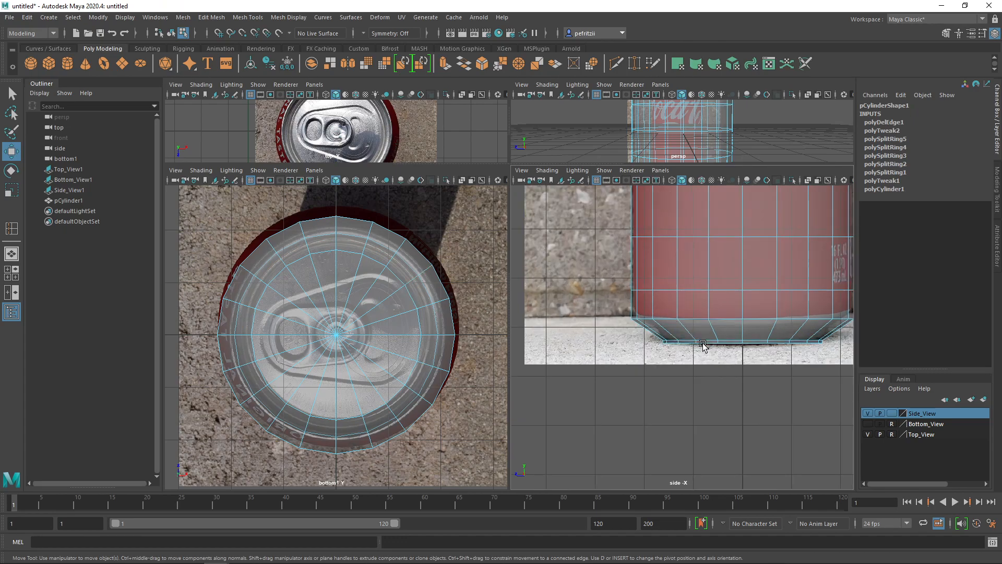
- Display the can mesh's vertices and examine the tapered bottom edge in the side view
scroll(702, 344, "up", 2)
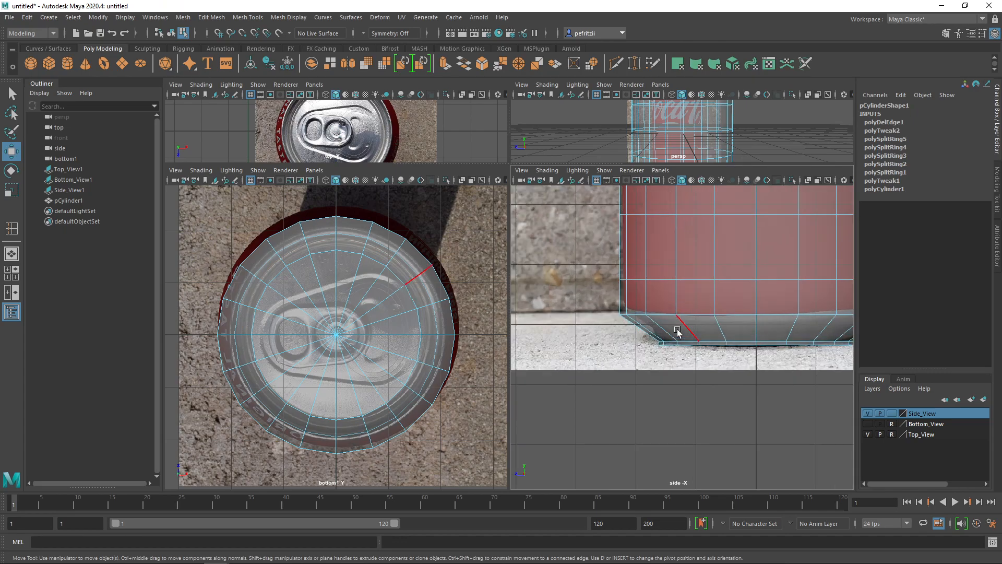
scroll(663, 330, "up", 2)
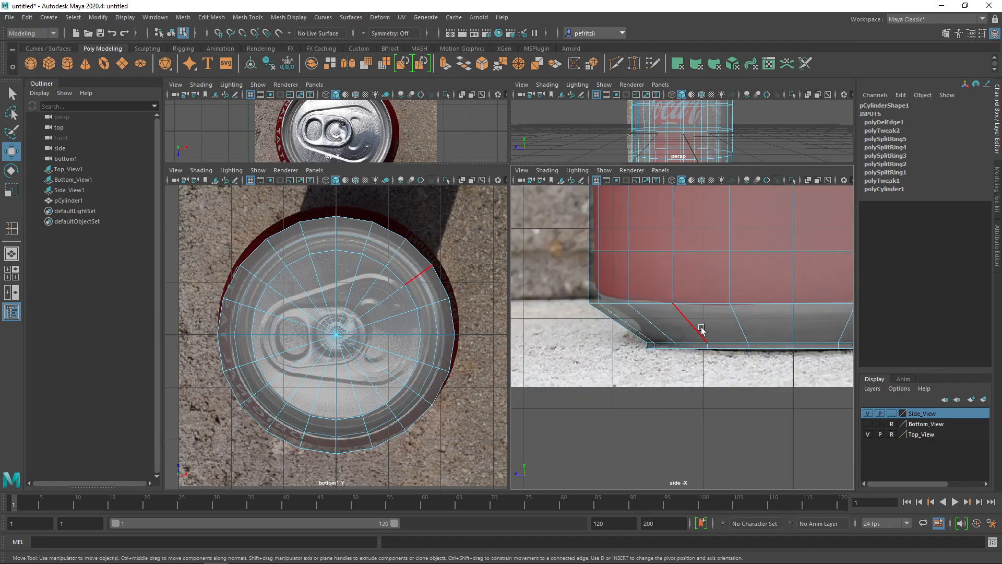
key("ctrl+z")
left_click(674, 332)
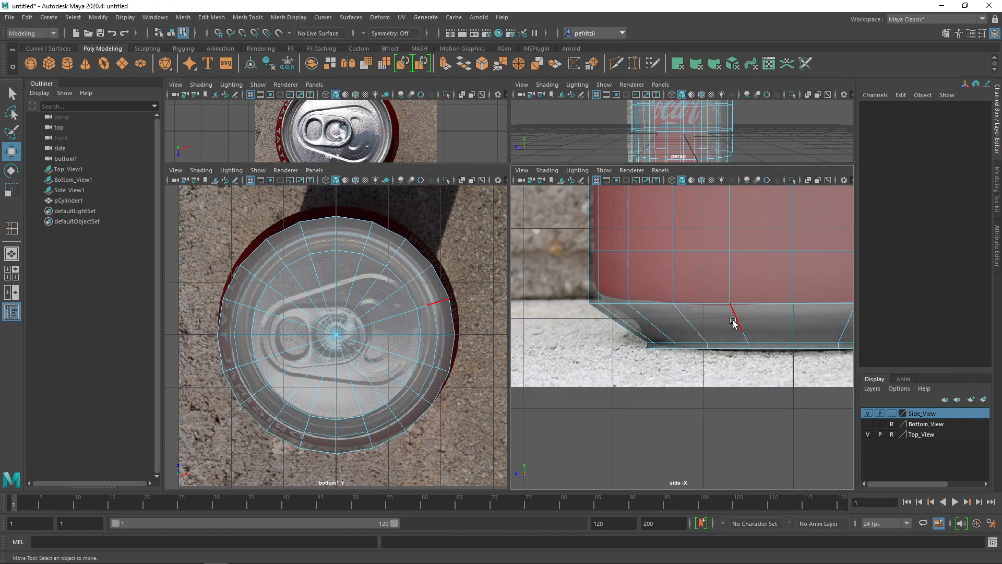
right_click_drag(682, 322, 641, 267)
scroll(675, 326, "up", 2)
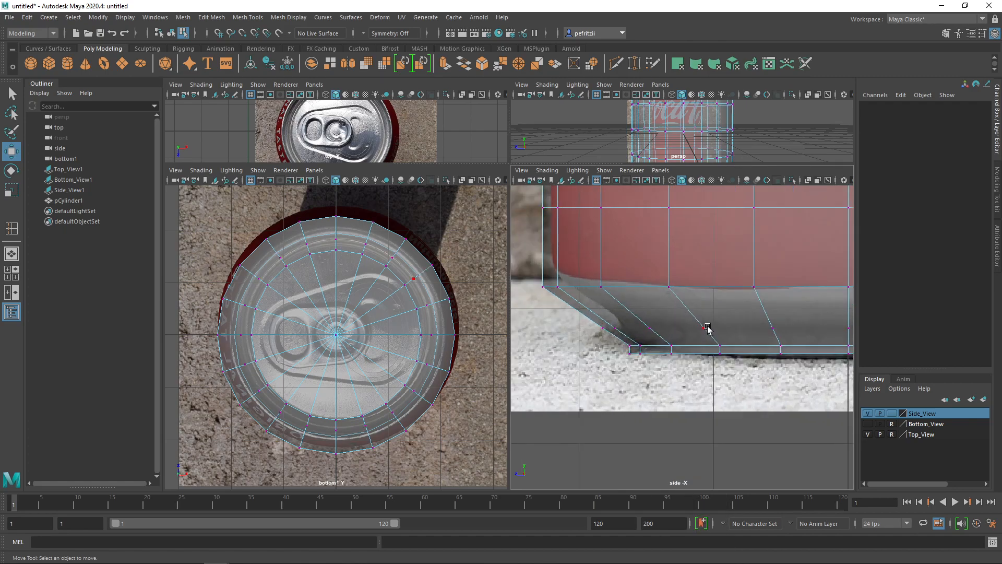
- Undo the edge deletion and delete the edge loop on the can's lower taper again, together with its vertices
key("ctrl+z")
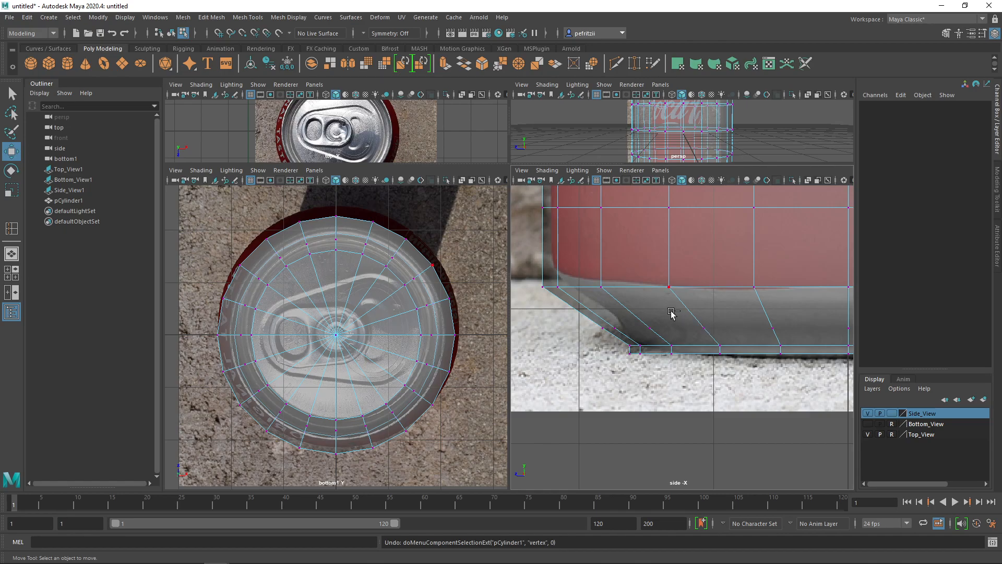
key("ctrl+z")
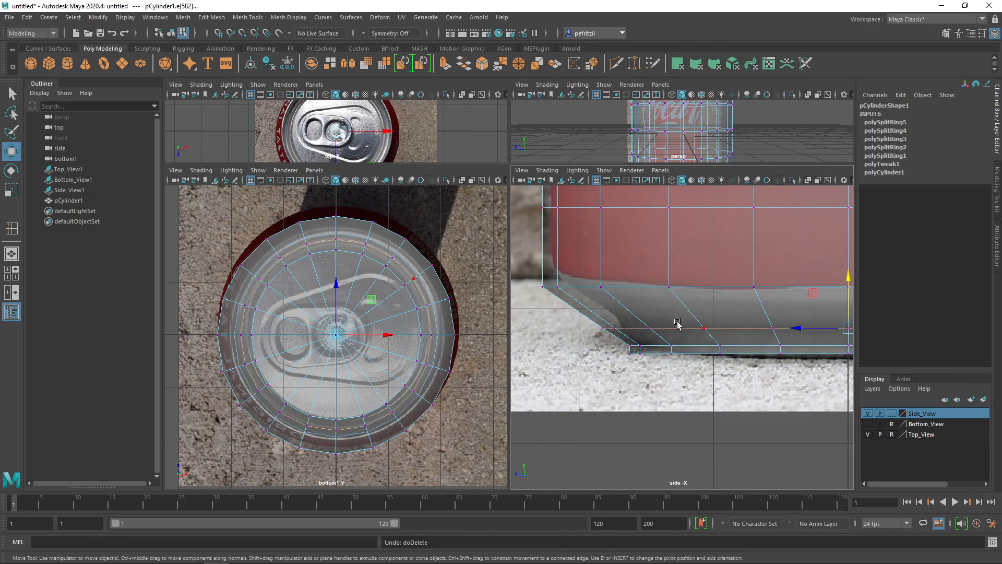
key("Delete")
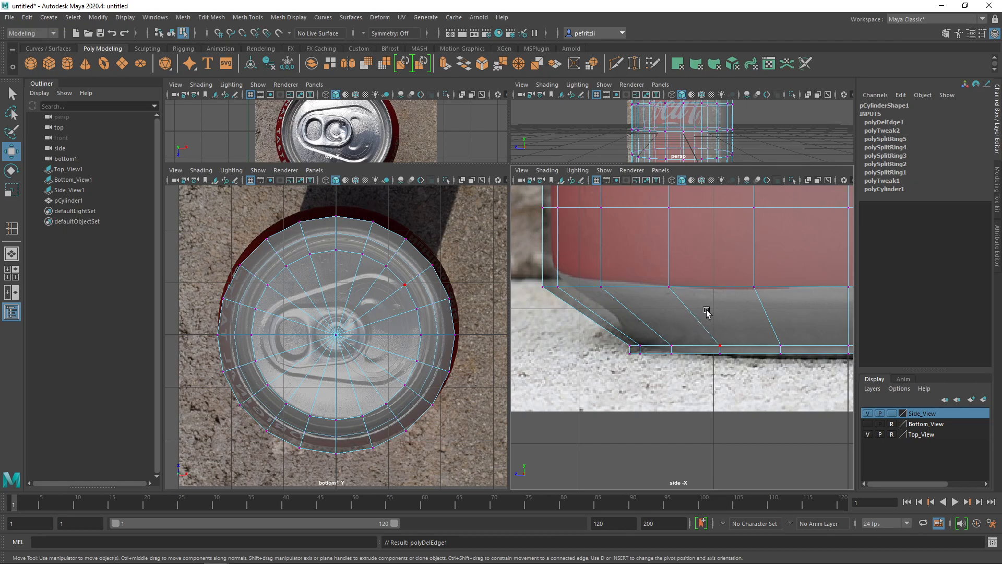
- Select the edge loop just above the can's base and move it slightly upward to match the side reference
right_click_drag(692, 320, 696, 237)
scroll(673, 313, "down", 3)
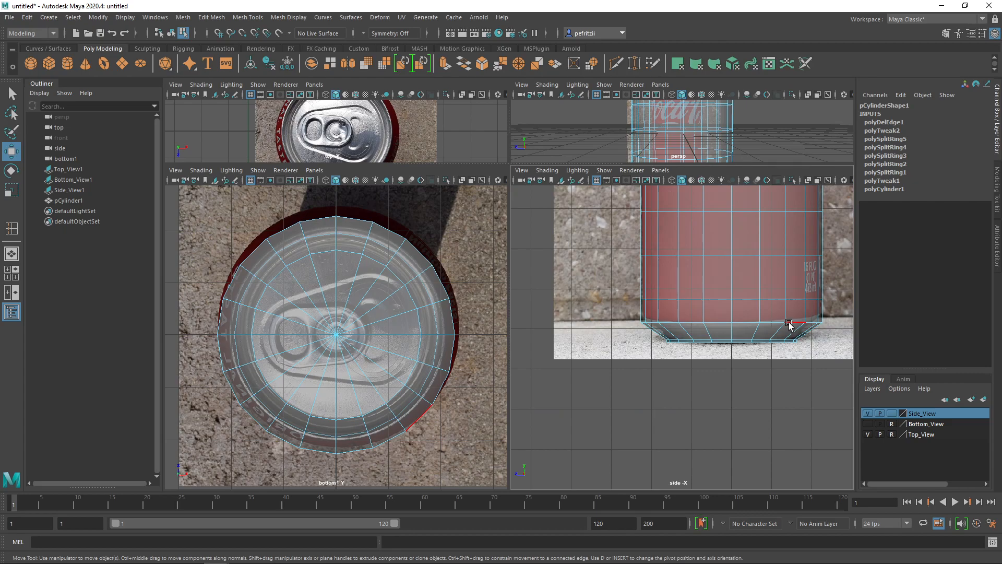
scroll(716, 331, "up", 3)
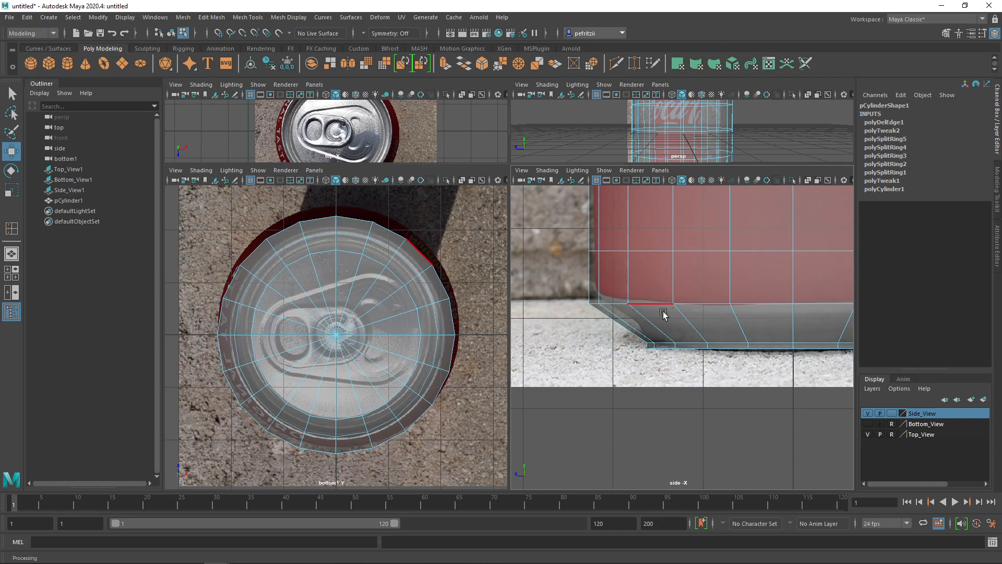
left_click(693, 343)
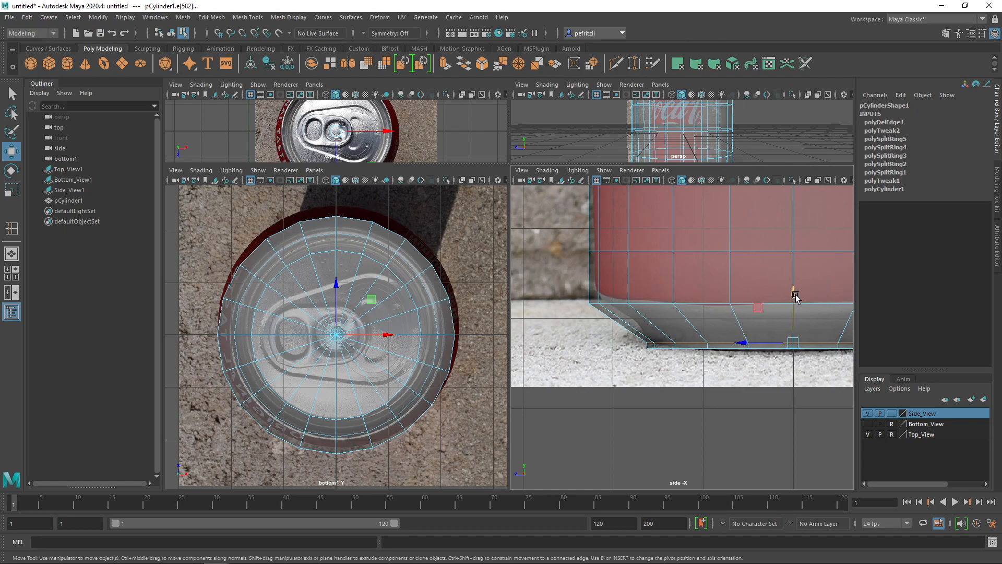
left_click_drag(795, 294, 794, 291)
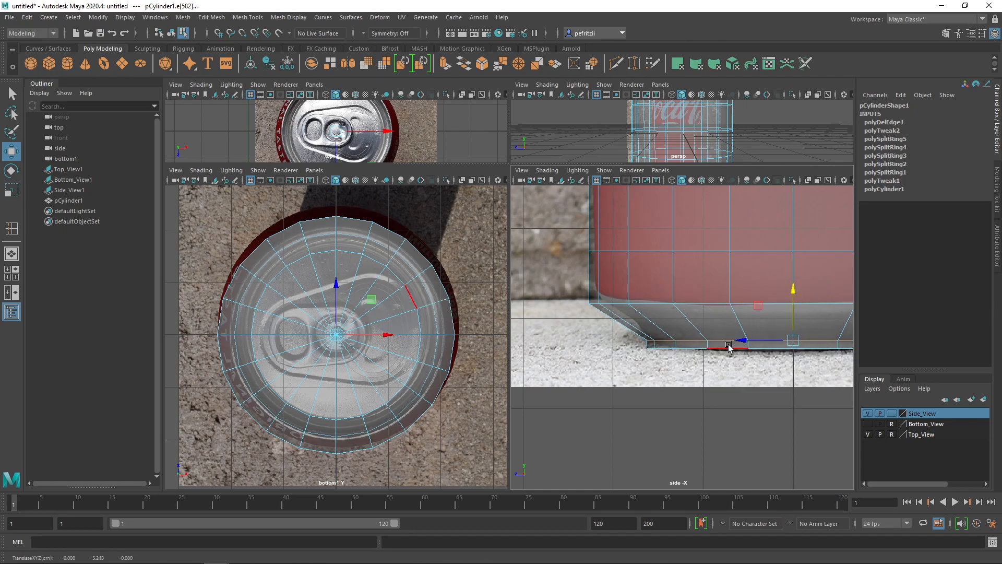
scroll(713, 357, "down", 4)
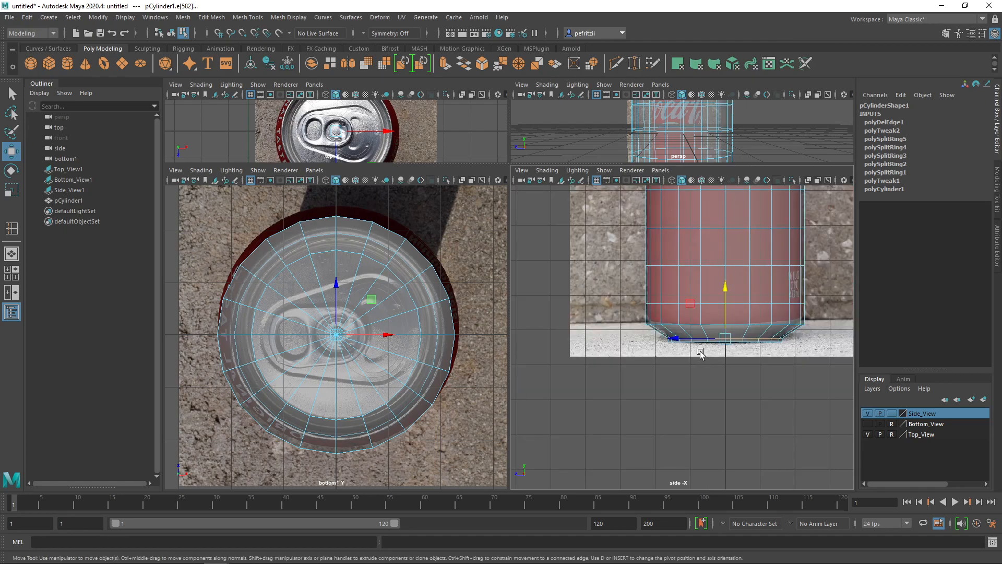
scroll(628, 275, "down", 2)
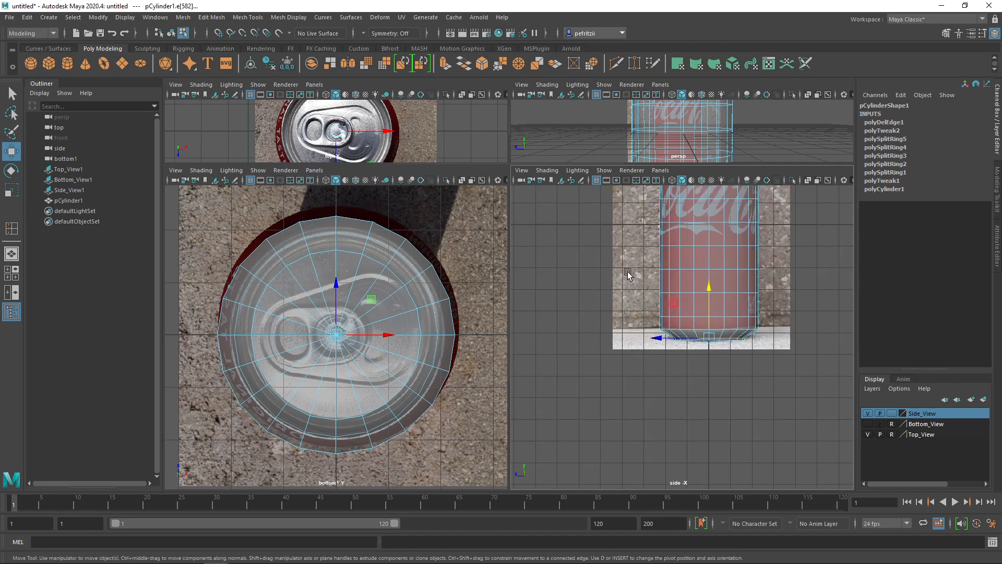
- Return the can to object mode and hide the Top_View layer in an enlarged perspective view
middle_click_drag(611, 232, 599, 287, "alt")
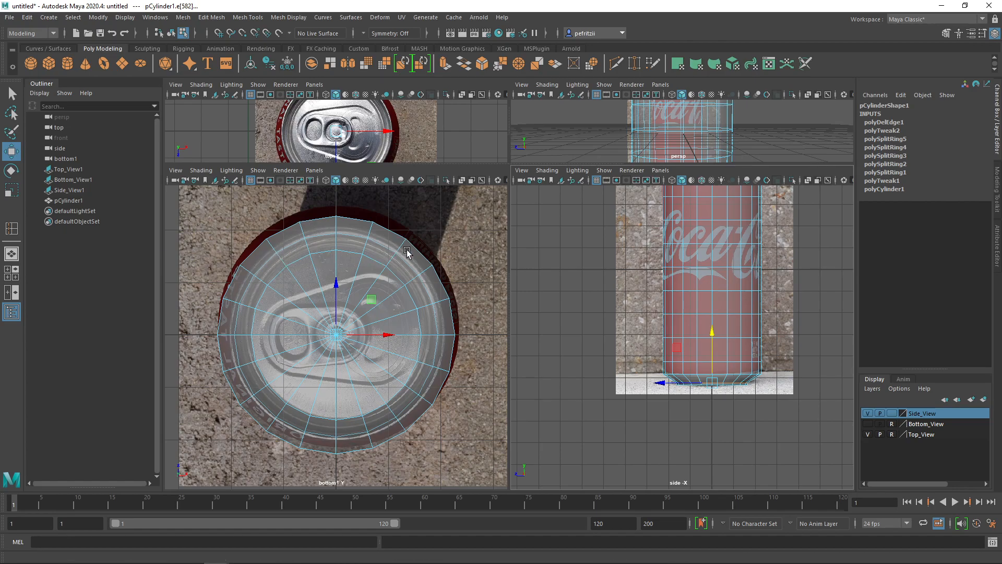
right_click(360, 265)
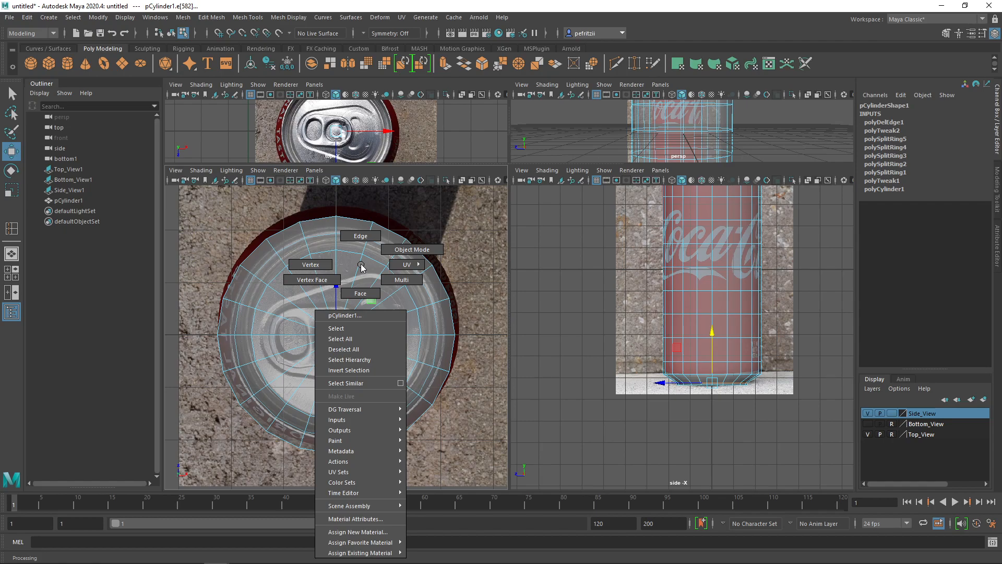
left_click(412, 249)
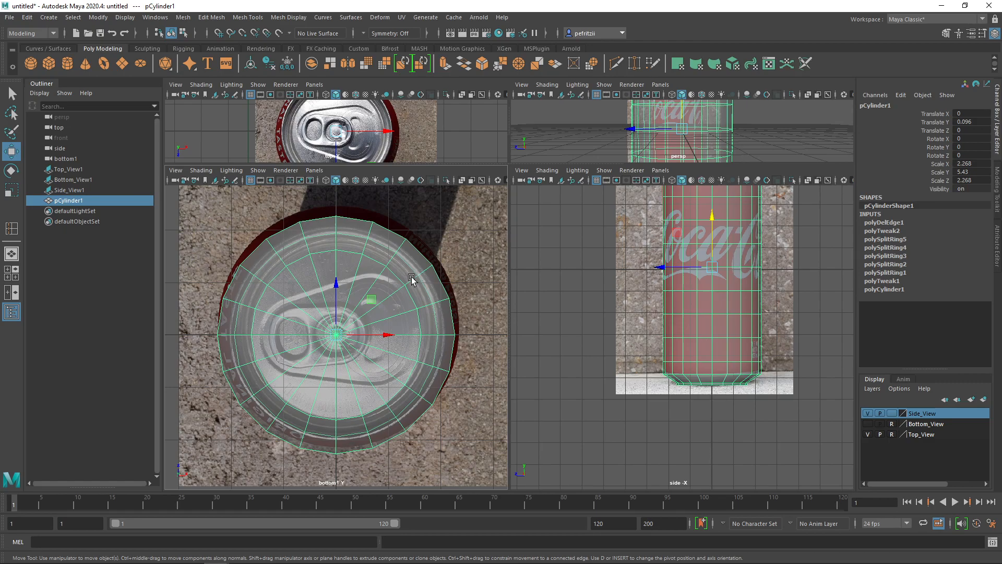
scroll(595, 292, "down", 2)
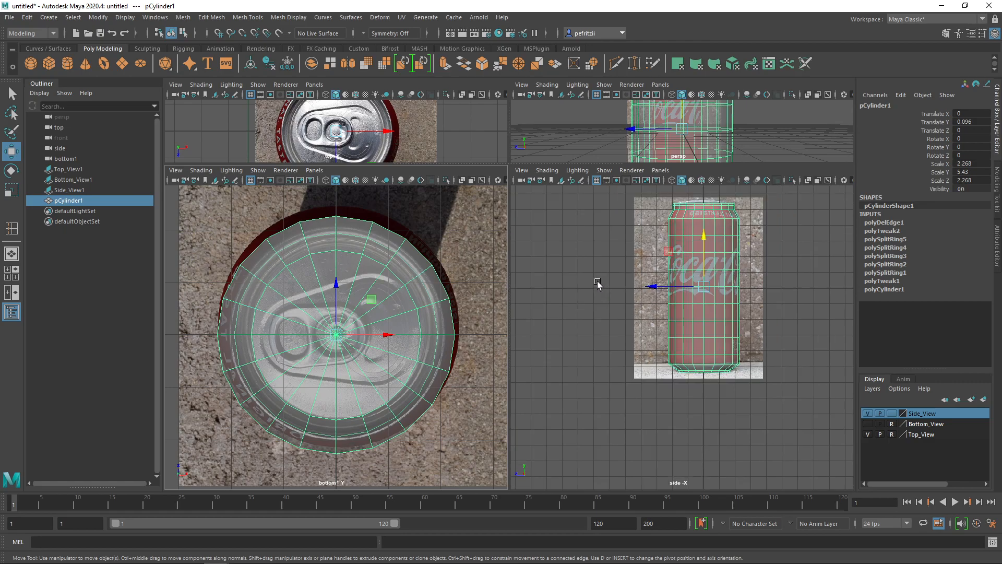
key("space")
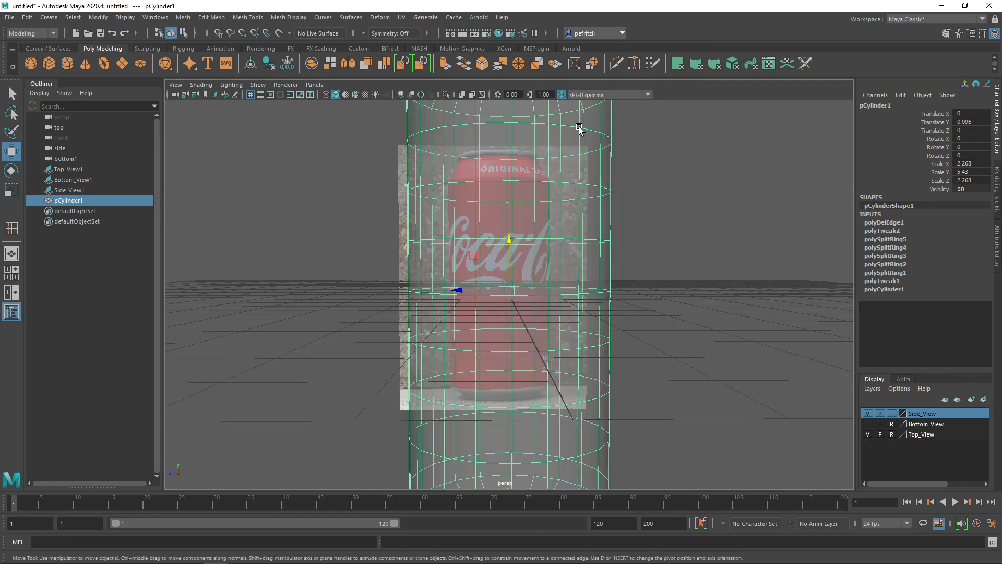
left_click_drag(357, 201, 440, 177, "alt")
left_click_drag(428, 238, 409, 207, "alt")
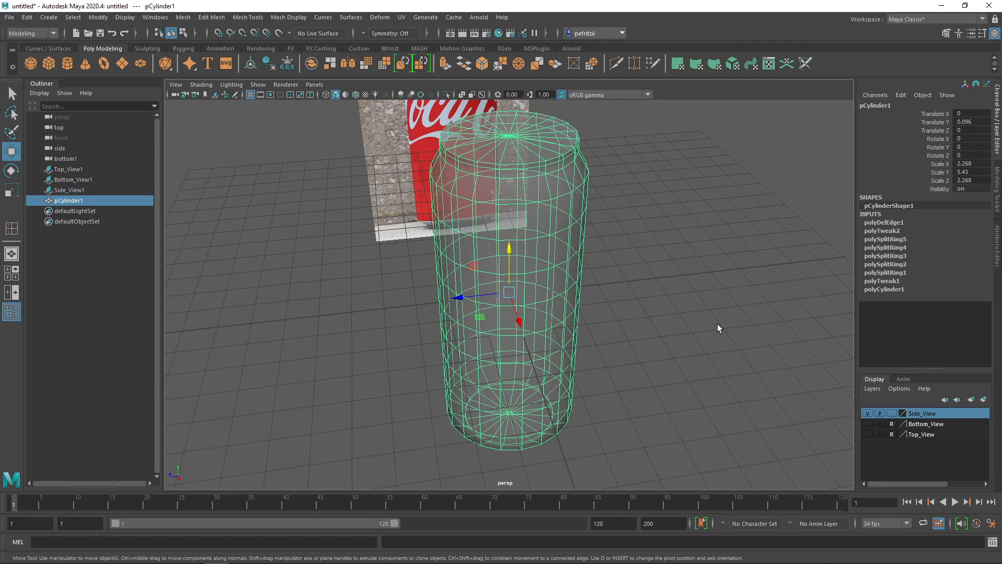
left_click_drag(717, 326, 719, 335, "alt")
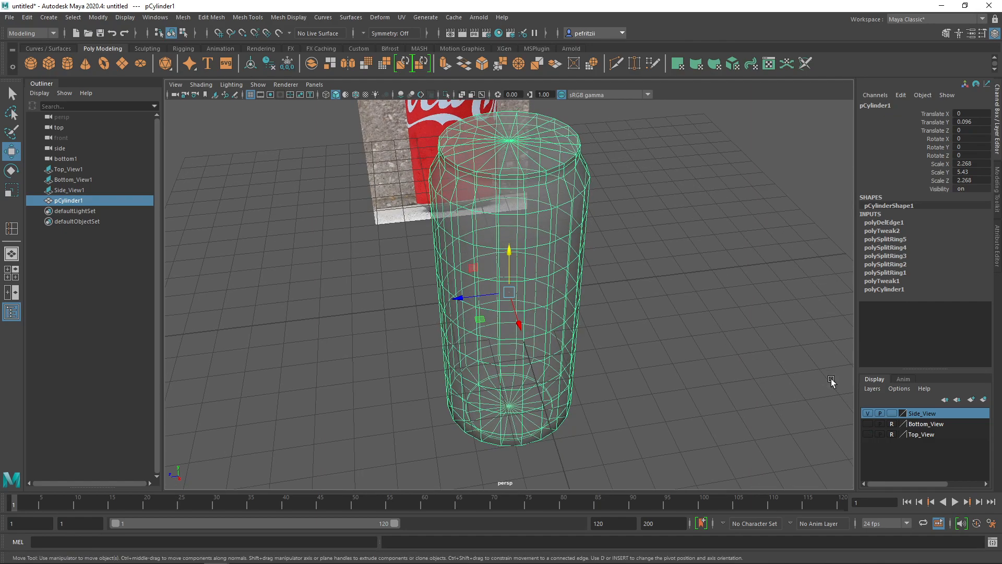
- Set the Side_View layer to reference mode and reselect the can cylinder
left_click(892, 414)
left_click(892, 413)
left_click_drag(765, 358, 753, 333, "alt")
left_click(672, 238)
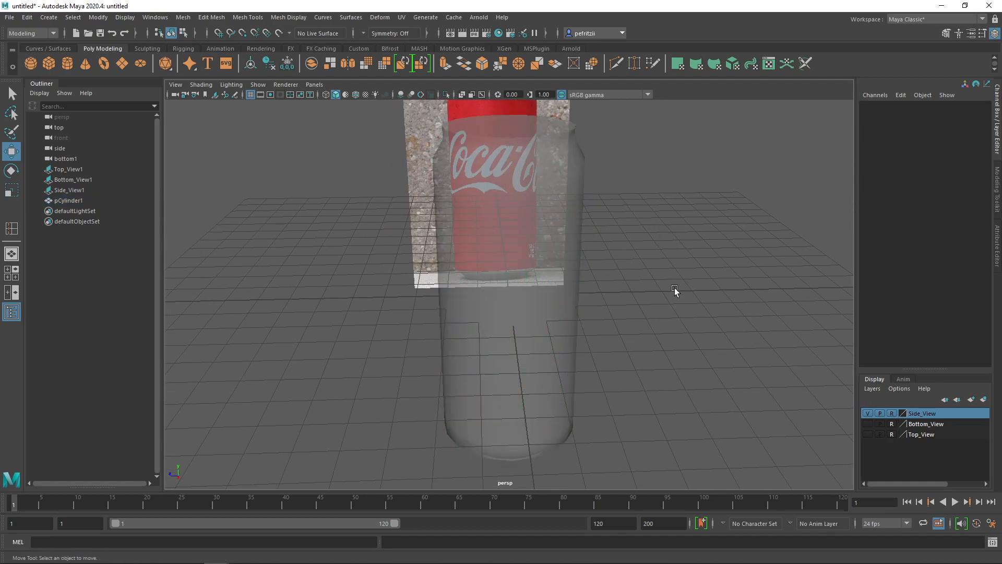
left_click(559, 257)
left_click_drag(660, 288, 672, 253, "alt")
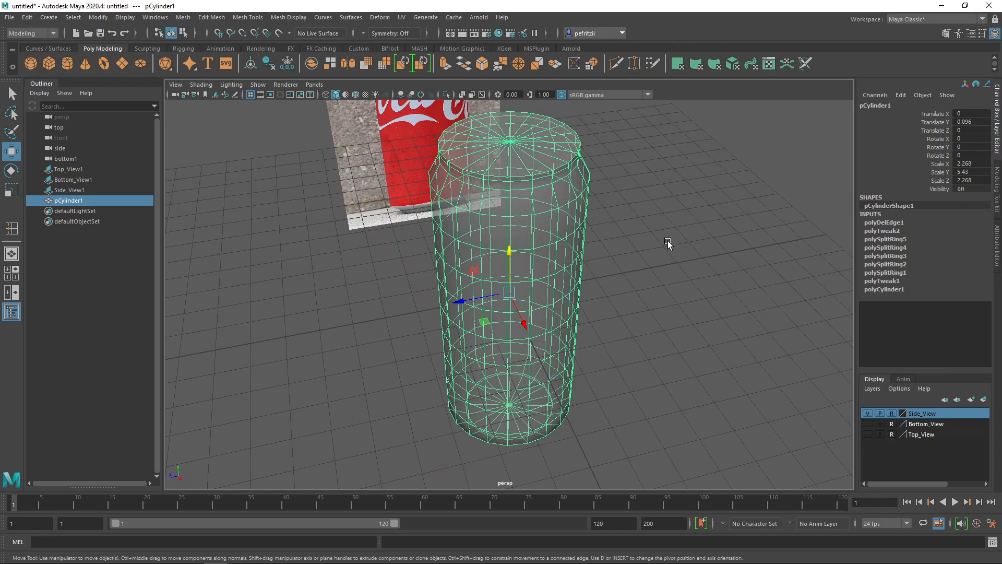
- Switch the can to face mode and select the full ring of narrow faces around its top rim
scroll(665, 240, "up", 5)
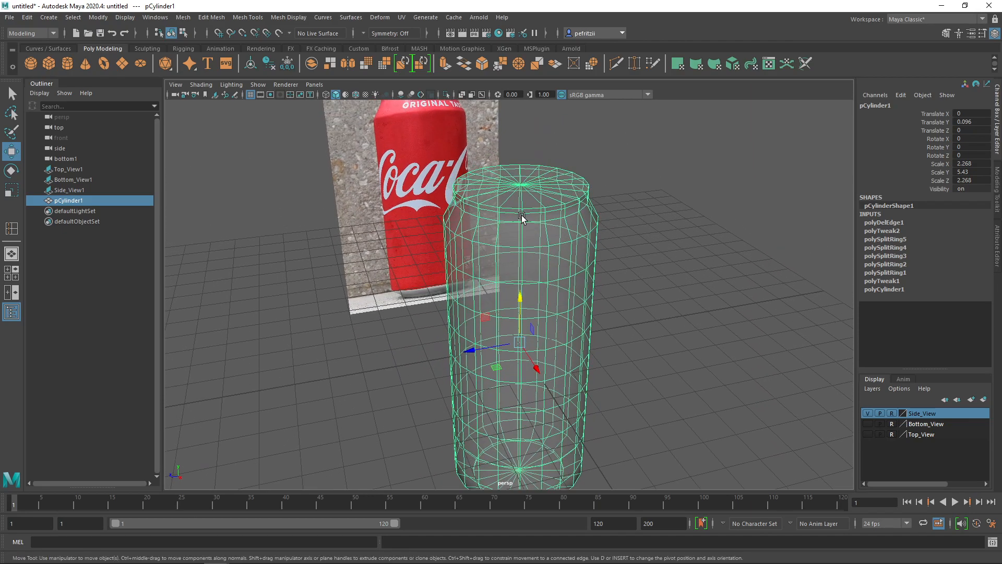
mouse_move(649, 202)
left_mouse_down("alt")
mouse_move(635, 204)
mouse_move(641, 197)
left_mouse_up("alt")
right_click(644, 195)
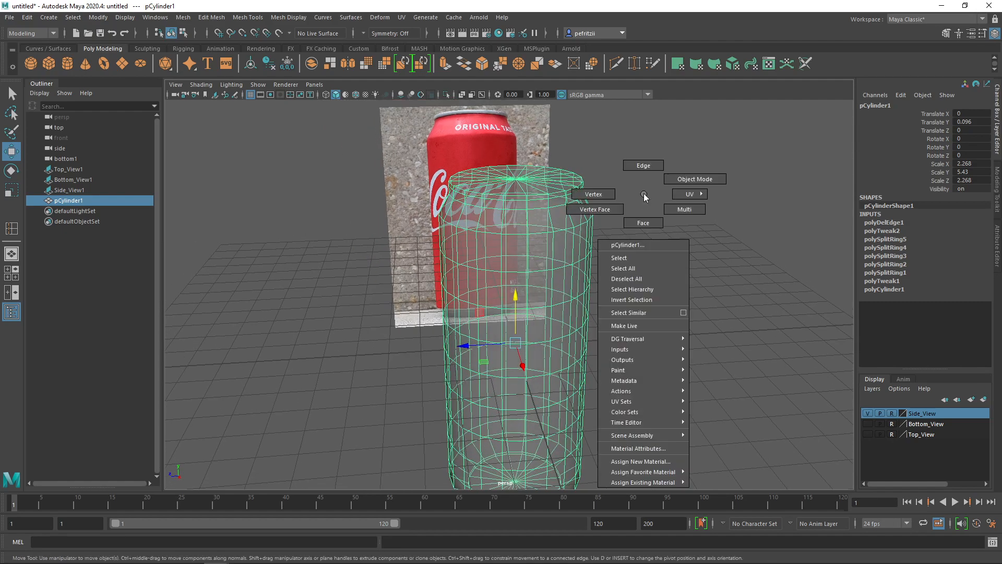
left_click(643, 223)
scroll(522, 179, "up", 3)
left_click(524, 162)
left_click_drag(524, 163, 521, 252, "alt")
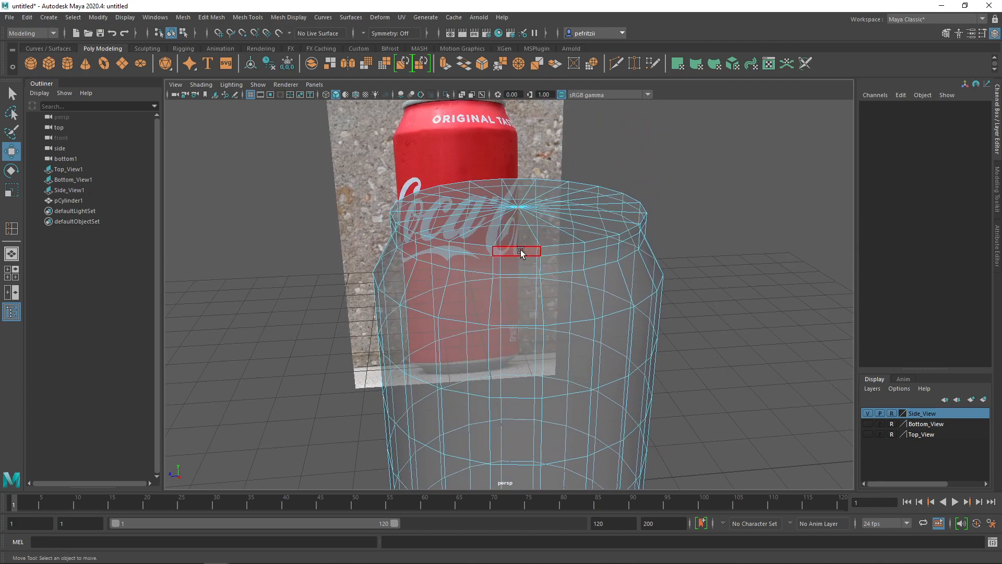
left_click(520, 251)
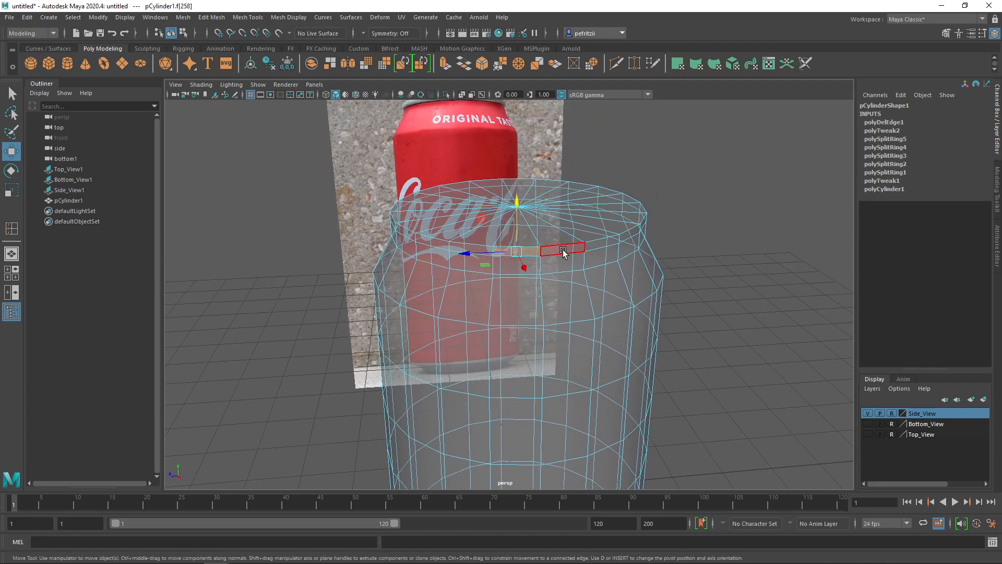
double_click(563, 250)
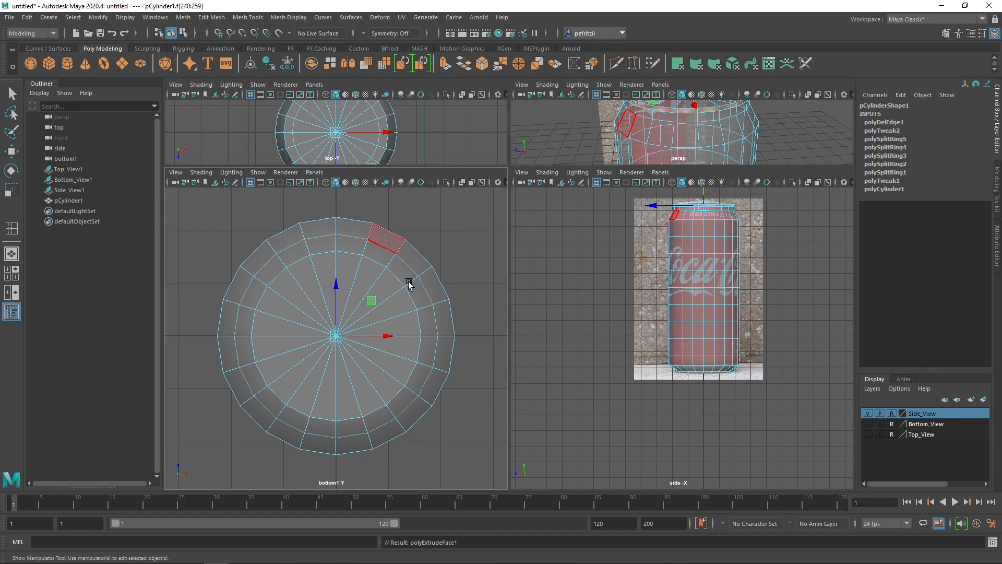
- Extrude the selected rim faces and scale them slightly outward in the horizontal plane
key("ctrl+e")
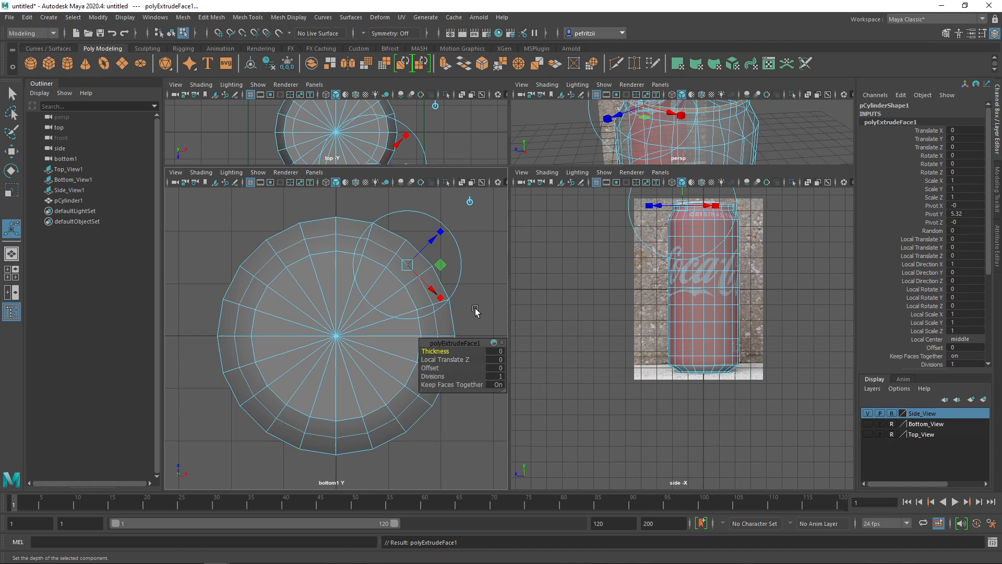
key("r")
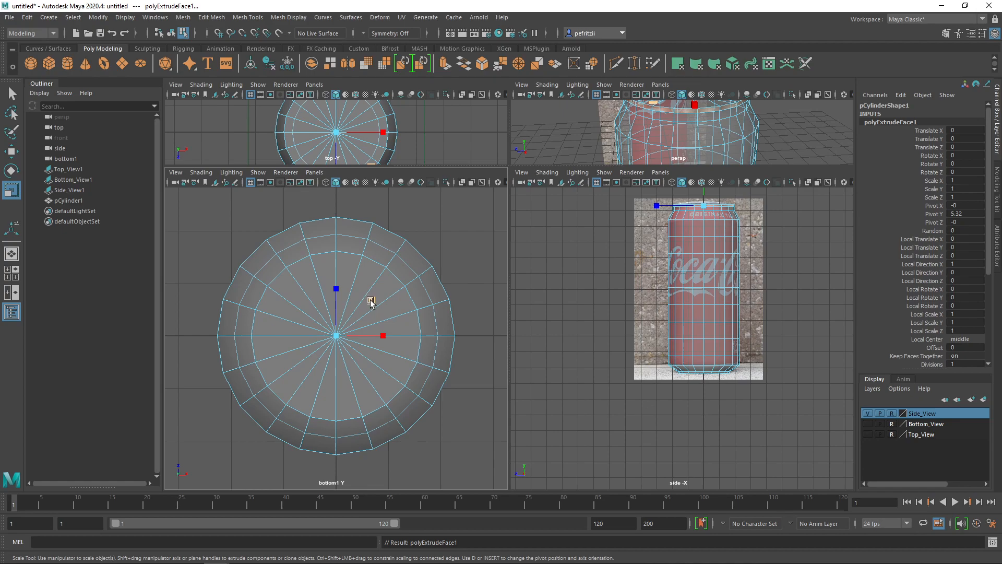
middle_click_drag(370, 300, 370, 300)
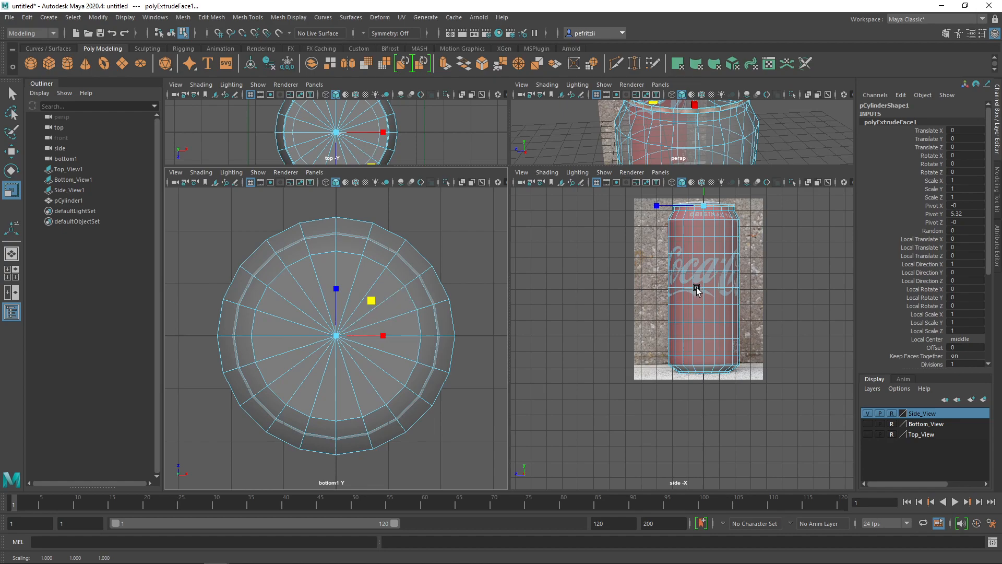
- Examine the extruded top rim close up against the side reference photo
scroll(605, 321, "up", 8)
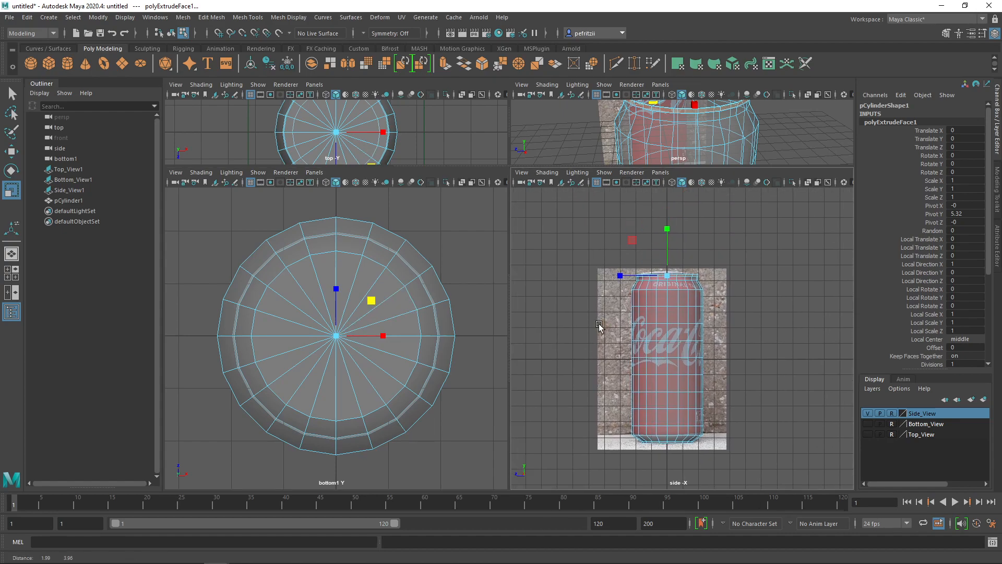
left_click(608, 313)
middle_click_drag(647, 297, 740, 334, "alt")
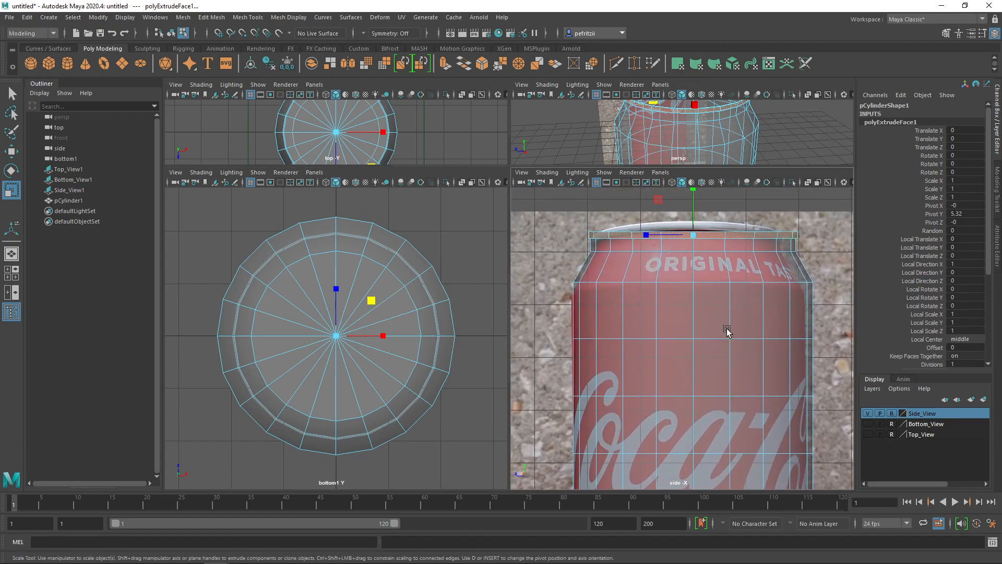
scroll(660, 316, "up", 2)
scroll(600, 303, "up", 2)
middle_click_drag(605, 301, 667, 412, "alt")
scroll(620, 342, "up", 3)
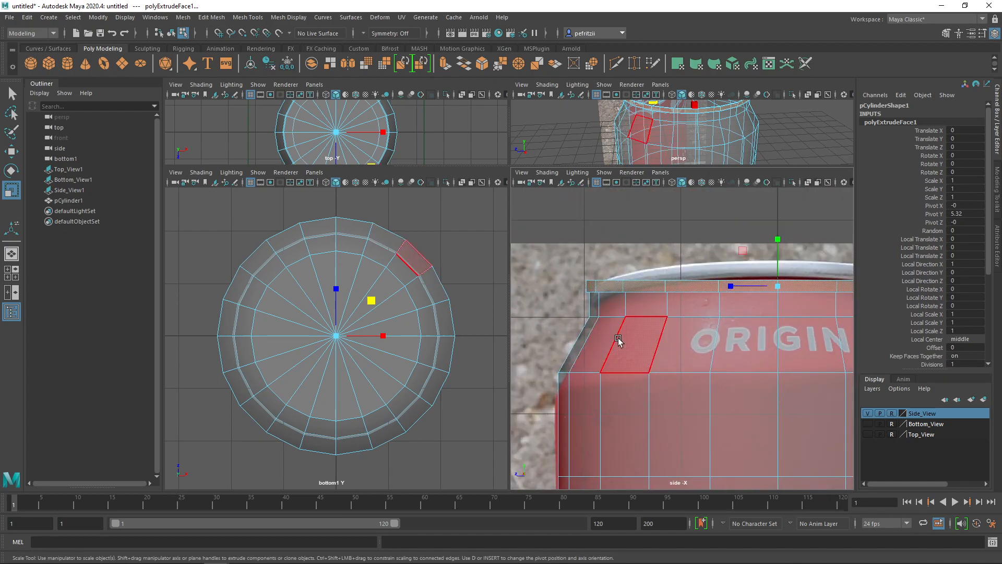
left_click_drag(612, 320, 612, 311, "alt")
key("r")
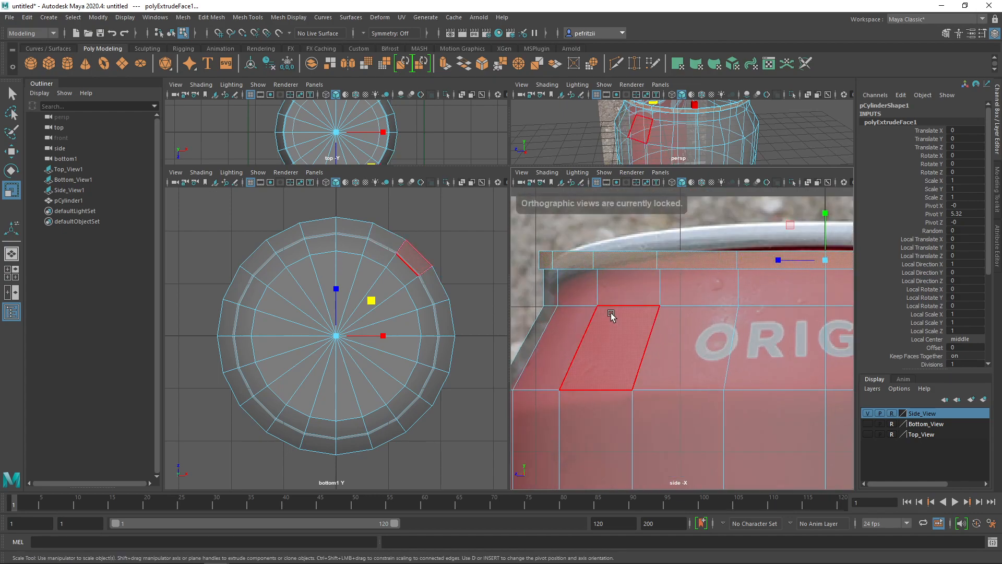
left_click(618, 284)
left_click(550, 286)
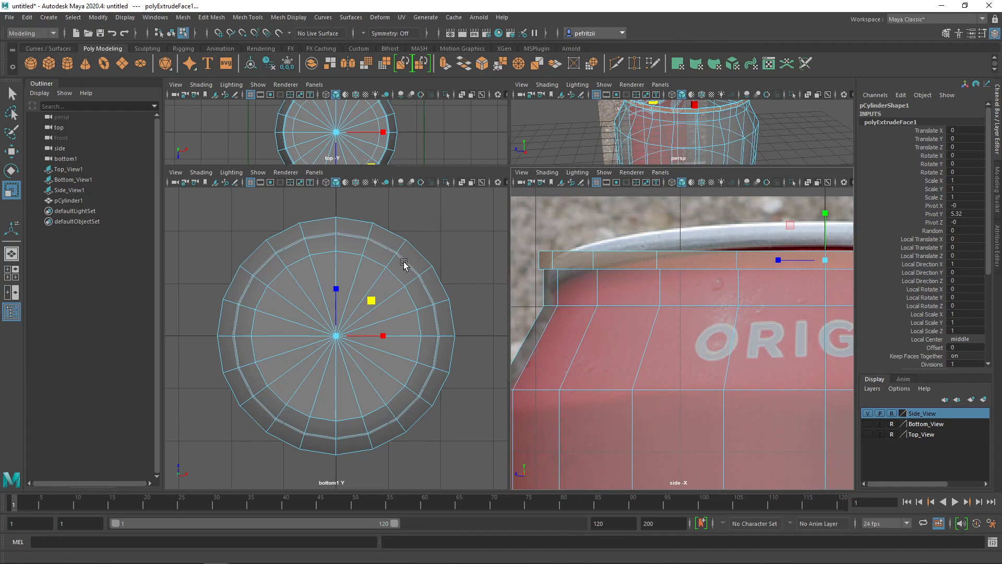
- Scale the extruded rim faces slightly further outward in the horizontal plane to overhang the can's neck
left_click(374, 300)
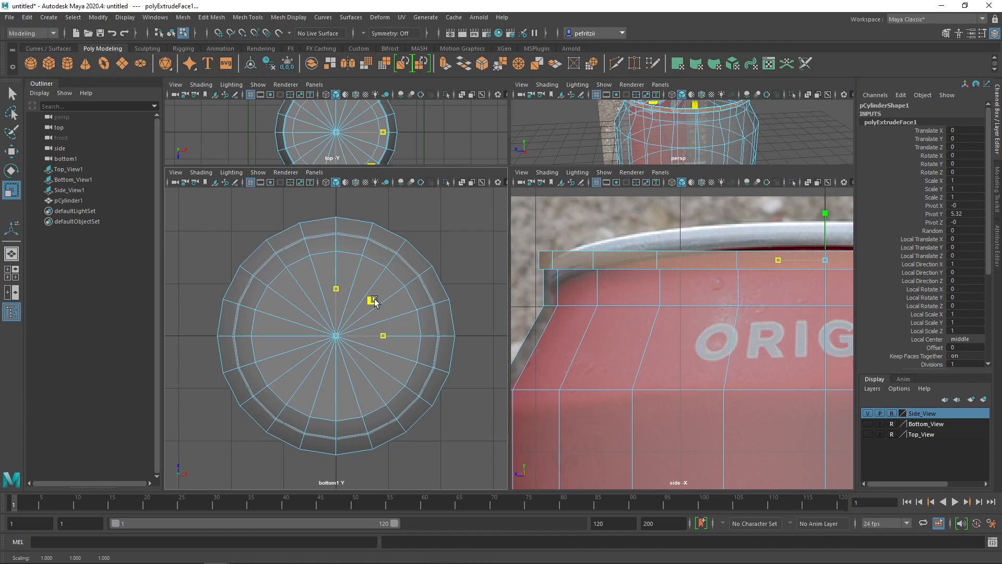
left_click_drag(374, 300, 374, 300)
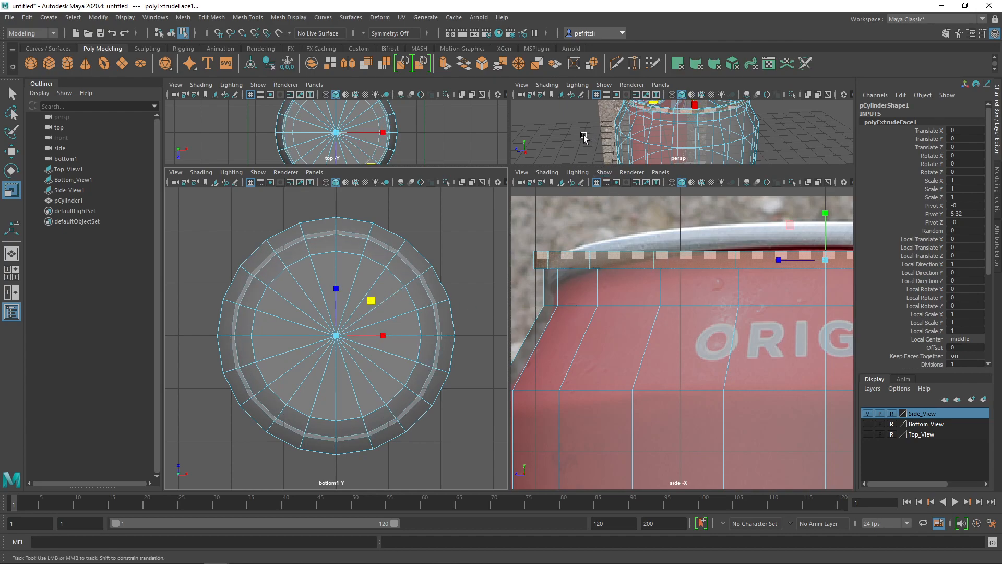
left_click_drag(587, 133, 584, 148, "alt")
left_click_drag(514, 166, 516, 354)
key("space")
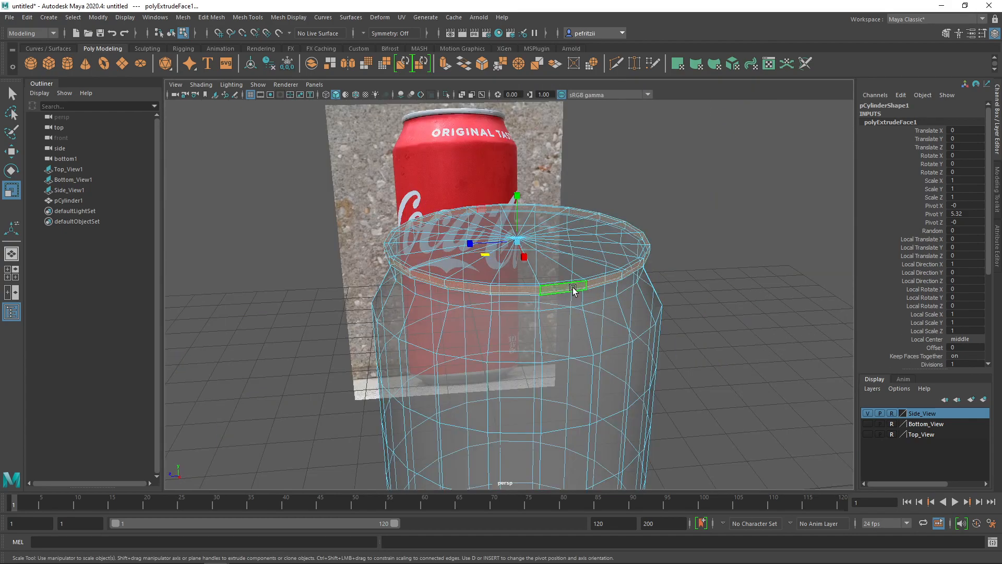
- Return the can to object mode and reduce the Xray_Mat material's transparency to fully opaque black
left_click_drag(356, 351, 418, 344, "alt")
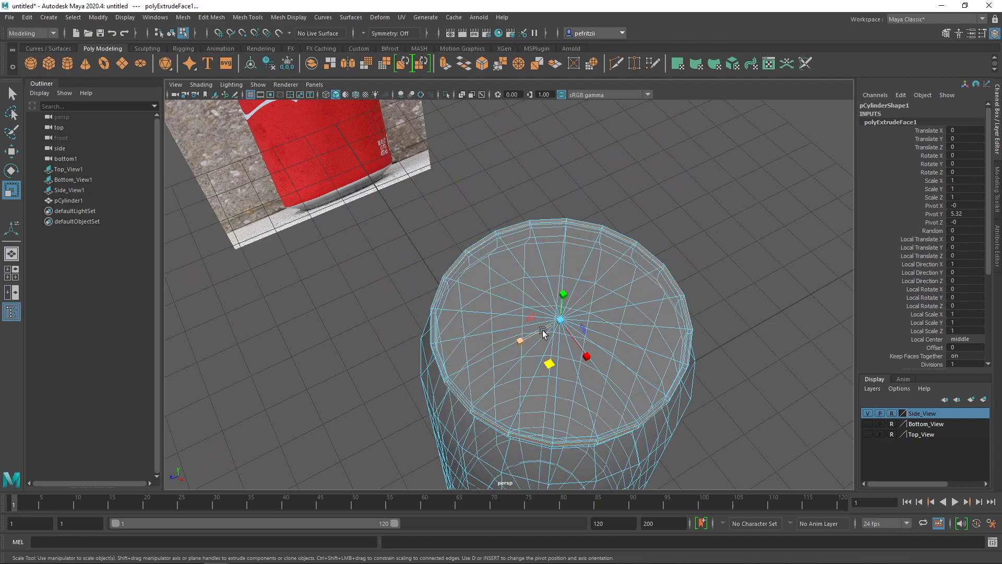
left_click_drag(483, 317, 442, 335, "alt")
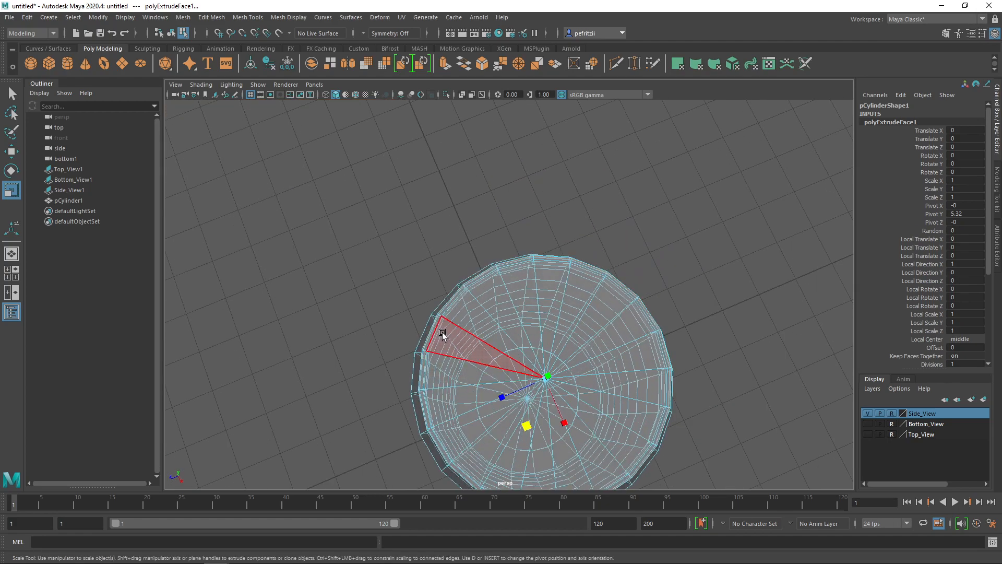
left_click_drag(463, 271, 410, 166, "alt")
right_click_drag(409, 172, 454, 159)
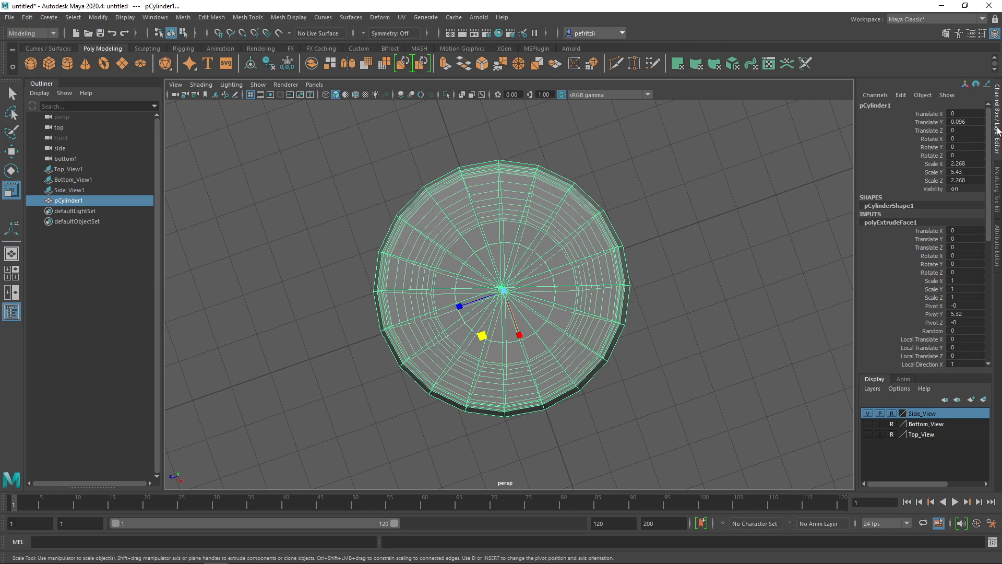
left_click(997, 131)
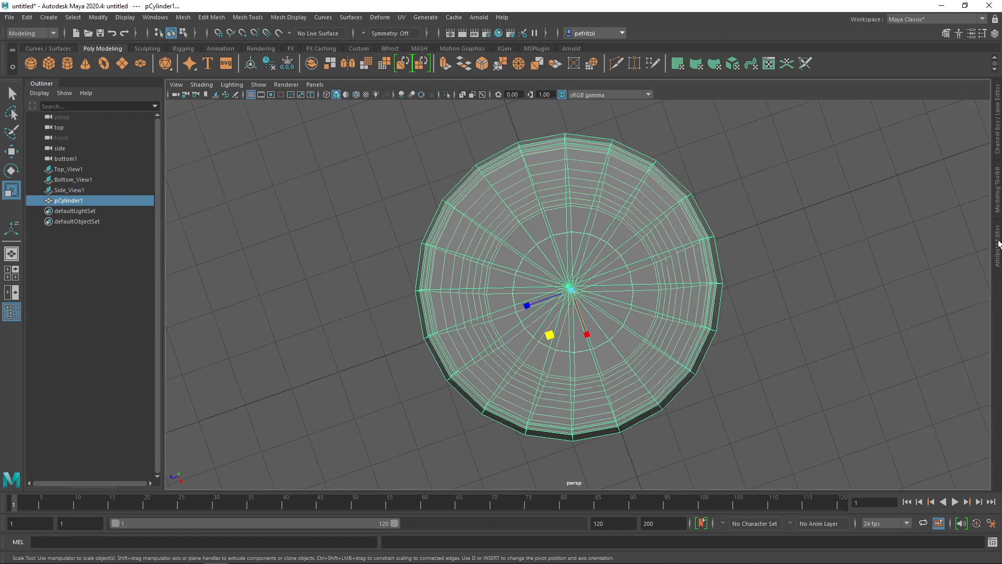
left_click(998, 242)
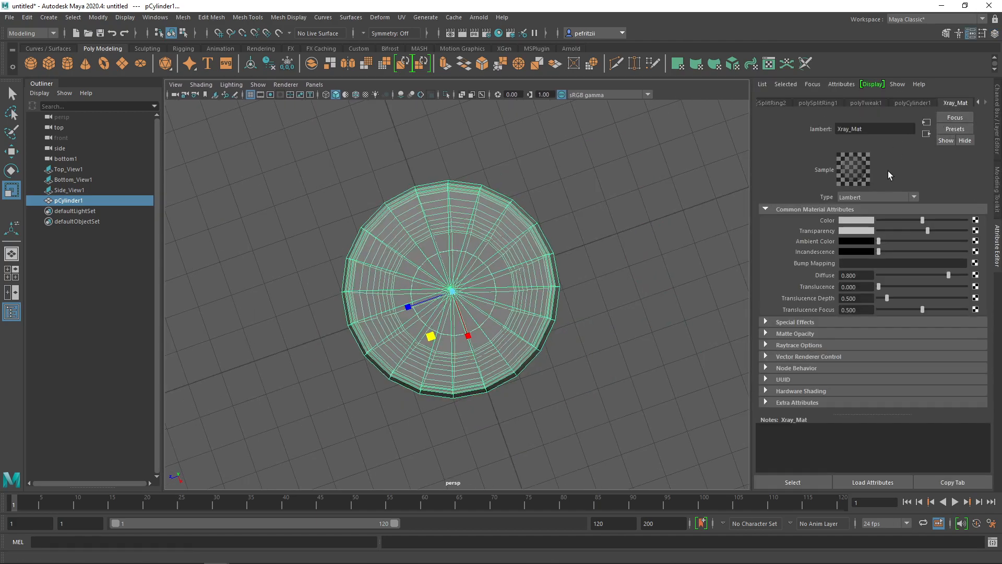
left_click_drag(928, 231, 877, 231)
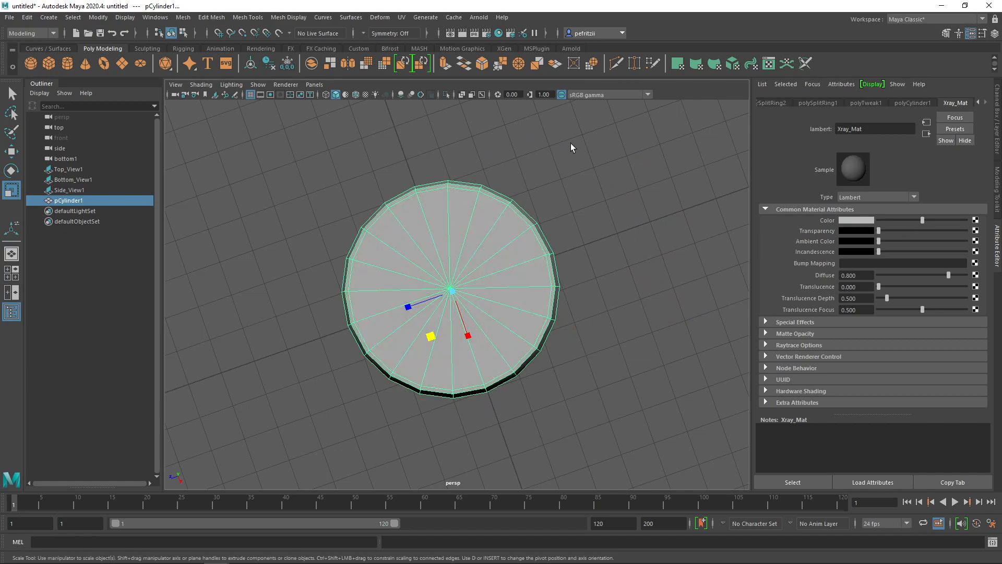
- Switch the can to edge mode and select the radial edges of its end caps in the top view
left_click_drag(399, 150, 543, 150, "alt")
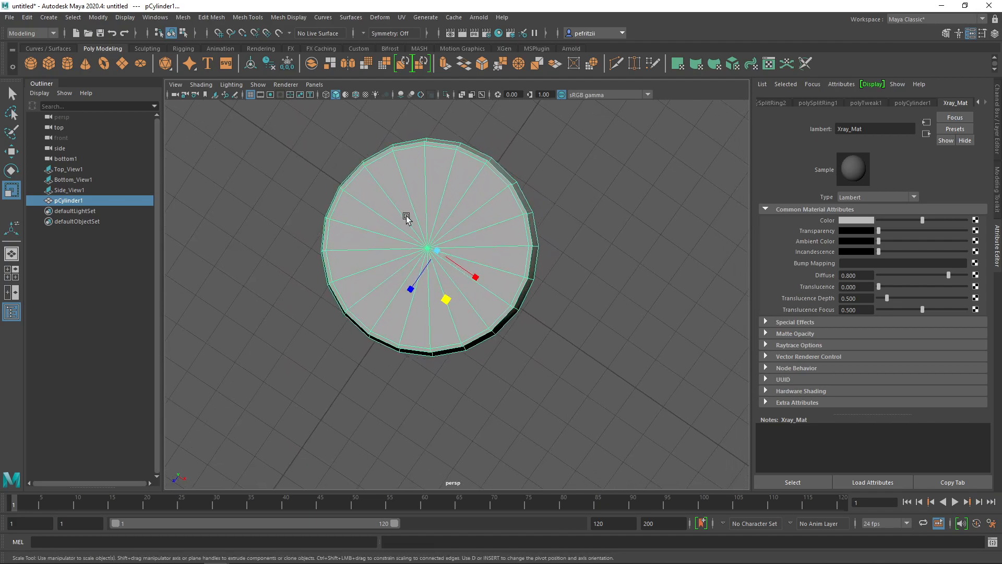
left_click_drag(423, 217, 447, 219, "alt")
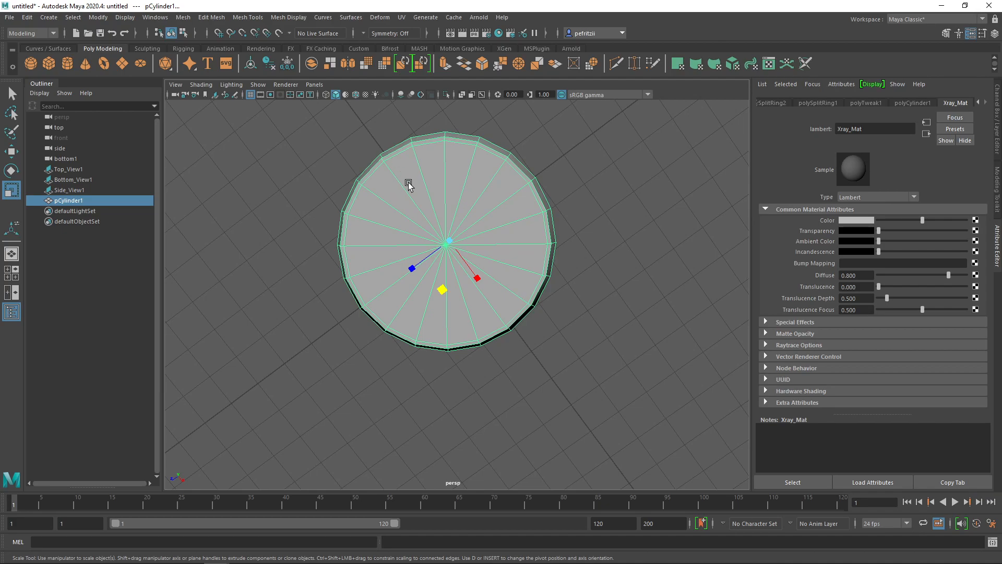
key("space")
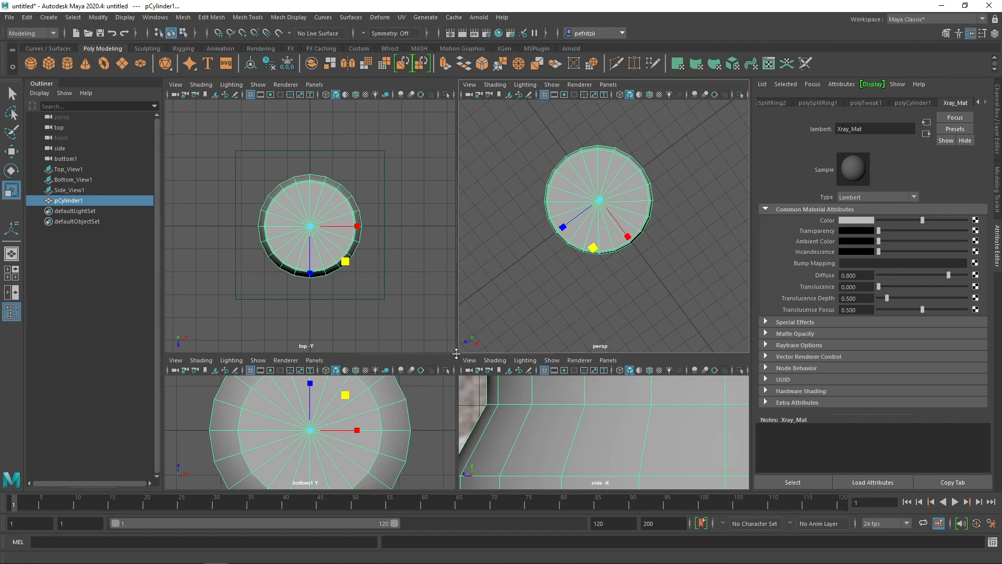
left_click_drag(459, 354, 459, 276)
scroll(212, 156, "up", 5)
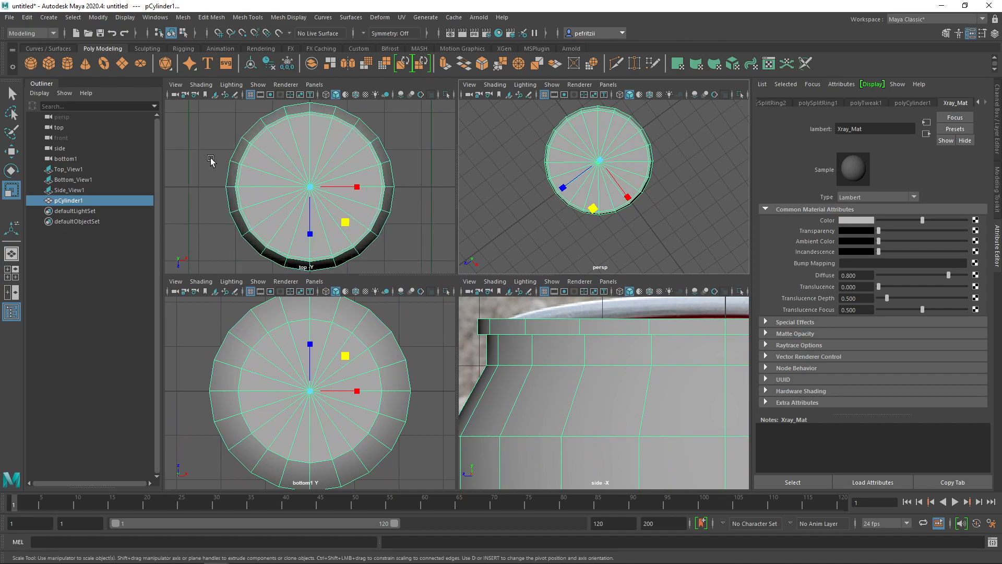
scroll(265, 383, "up", 2)
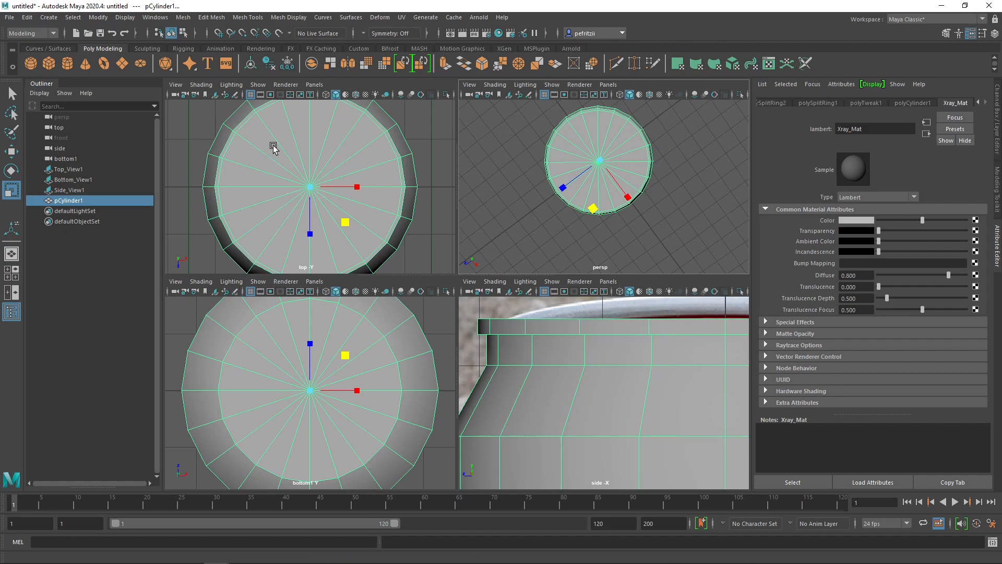
right_click_drag(273, 147, 273, 119)
left_click_drag(277, 146, 354, 217)
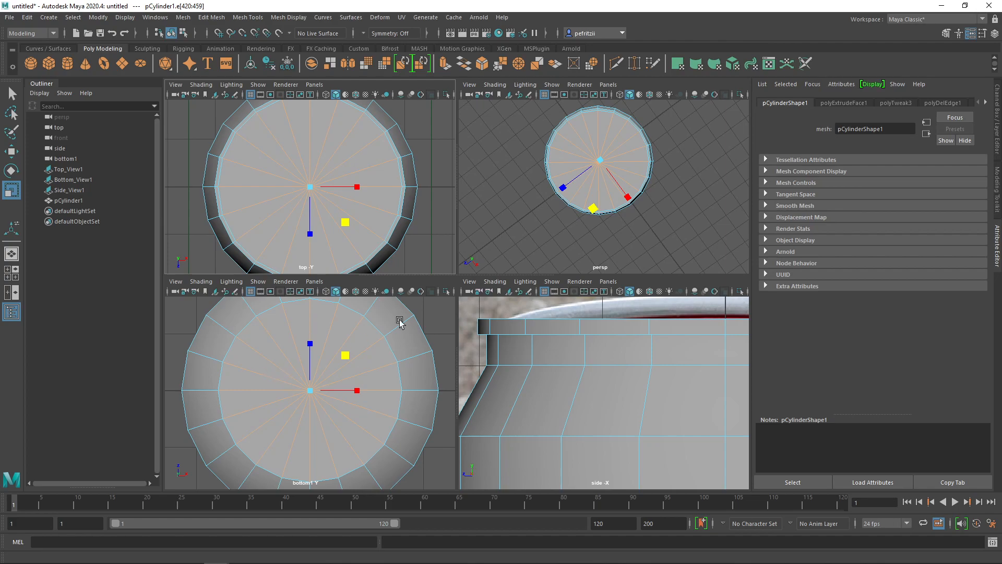
- In the side view, select all the can's edges and deselect those below the top, keeping the top cap's spokes and outer ring
scroll(499, 204, "down", 2)
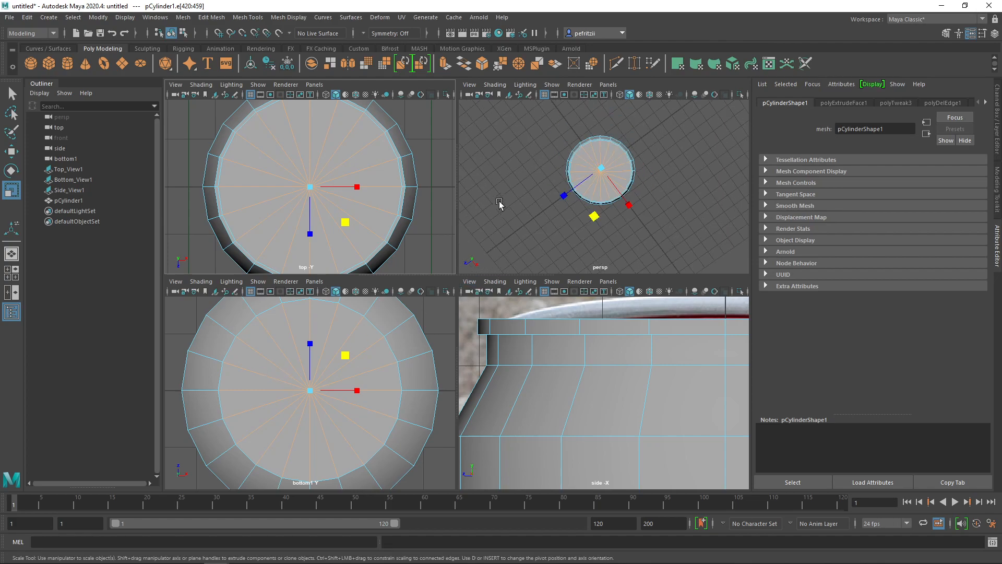
scroll(556, 324, "down", 6)
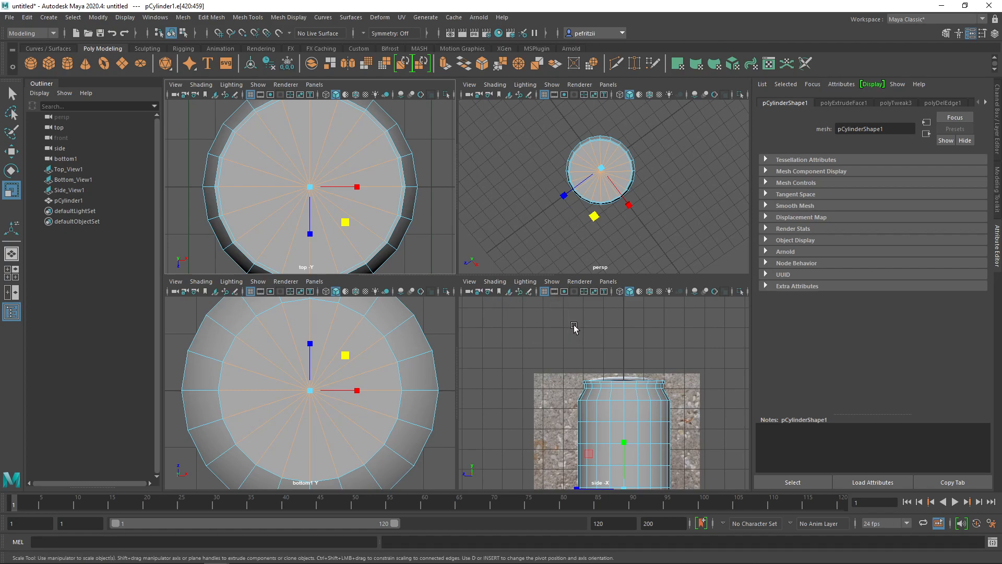
key("space")
scroll(342, 216, "down", 3)
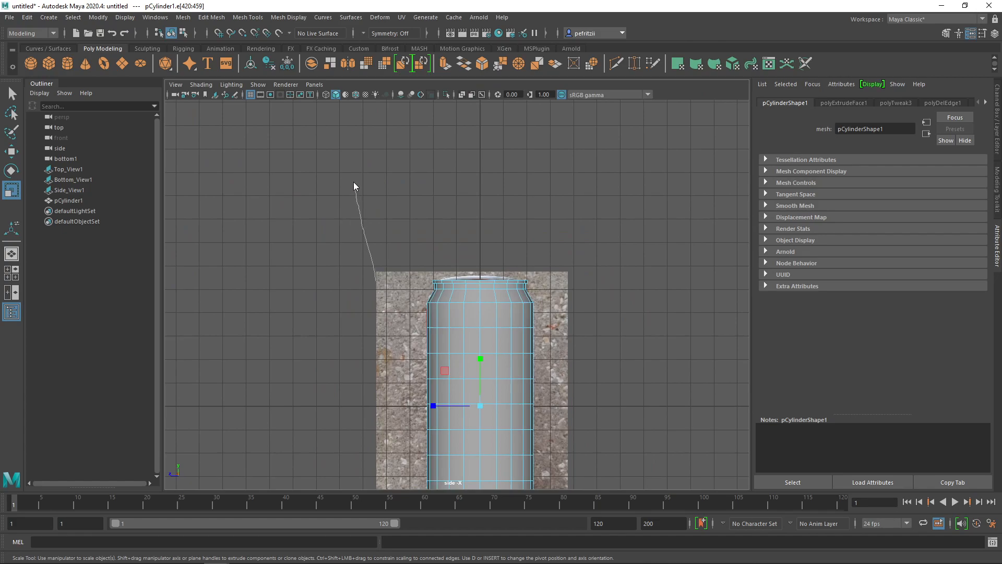
middle_click_drag(360, 208, 343, 147, "alt")
left_click_drag(331, 134, 659, 502)
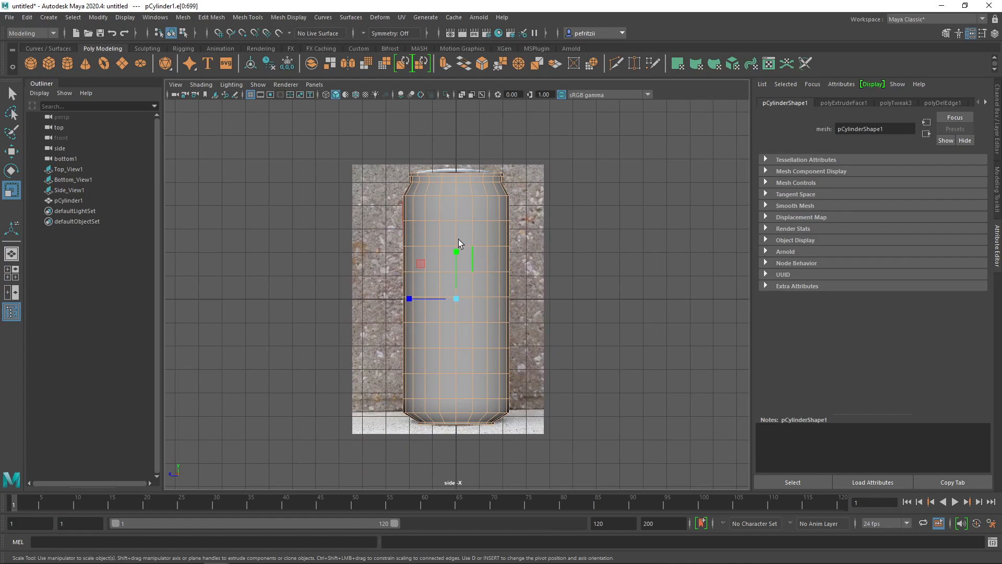
scroll(419, 215, "up", 1)
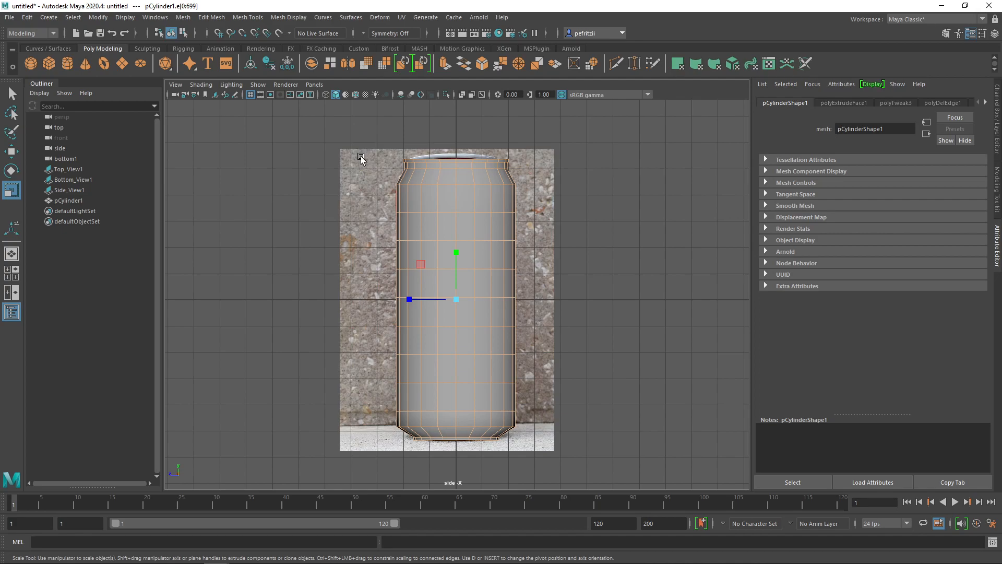
scroll(360, 152, "up", 1)
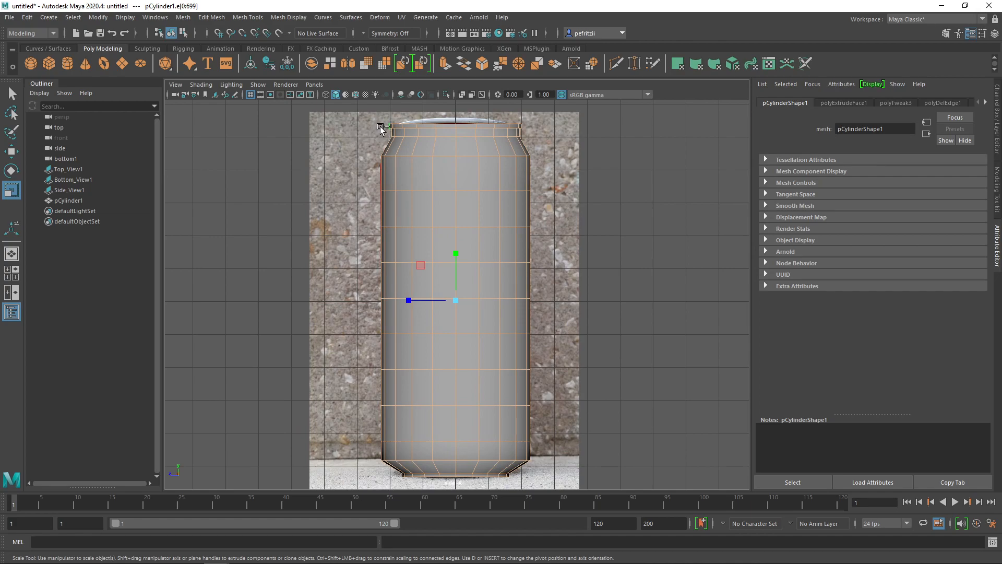
left_click_drag(374, 127, 557, 476)
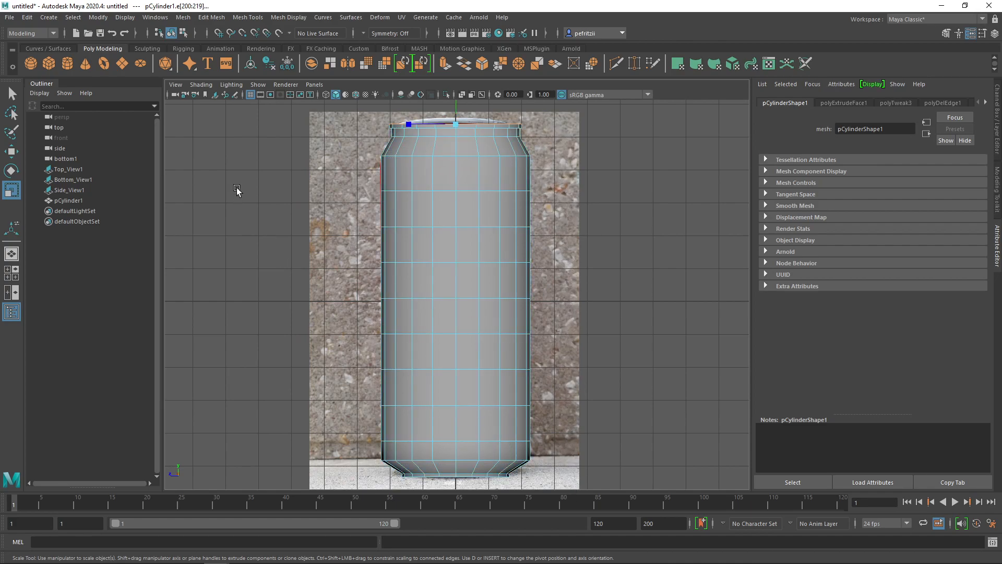
- Examine the selected top cap edges close up against the side reference photo
key("space")
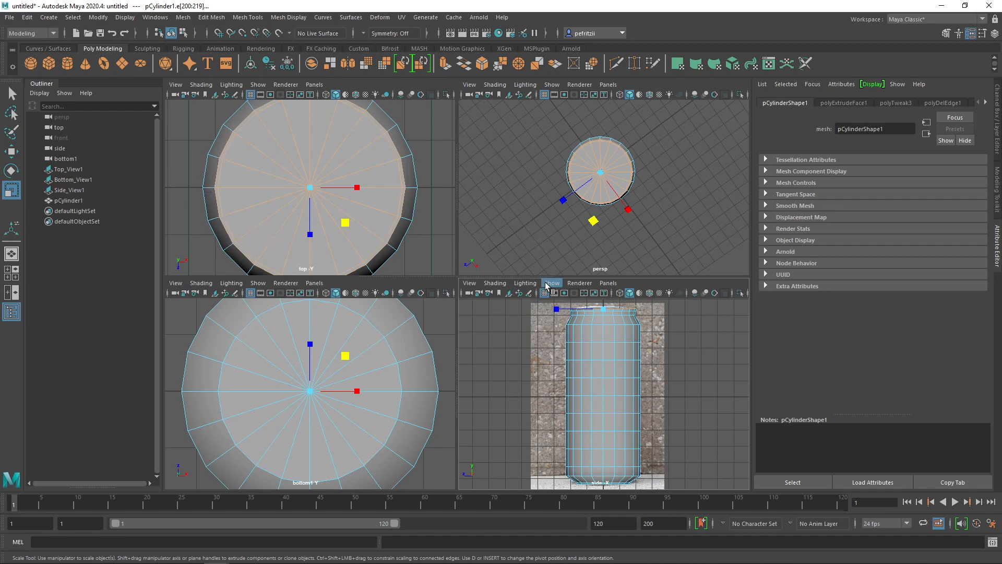
scroll(558, 355, "up", 4)
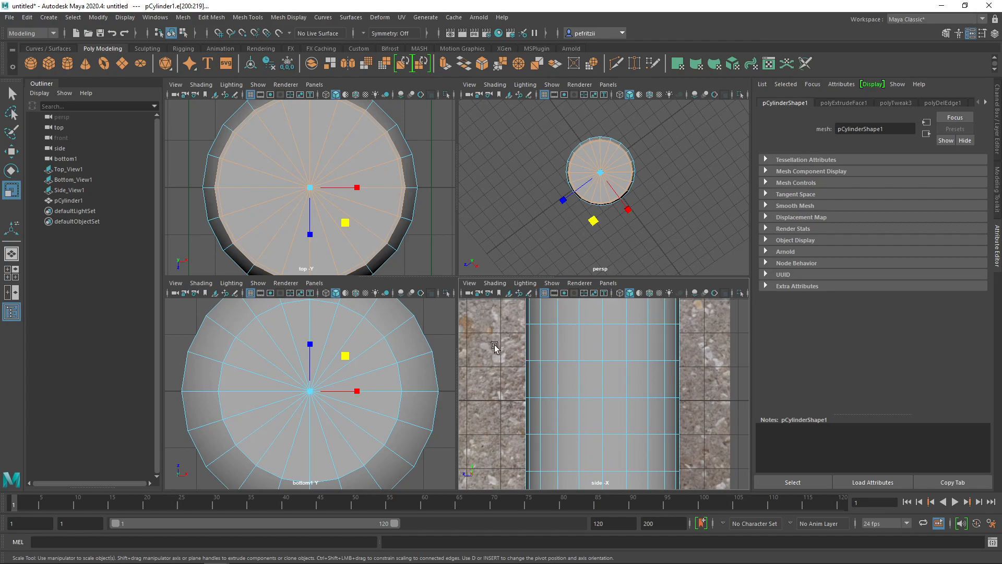
key("space")
key("a")
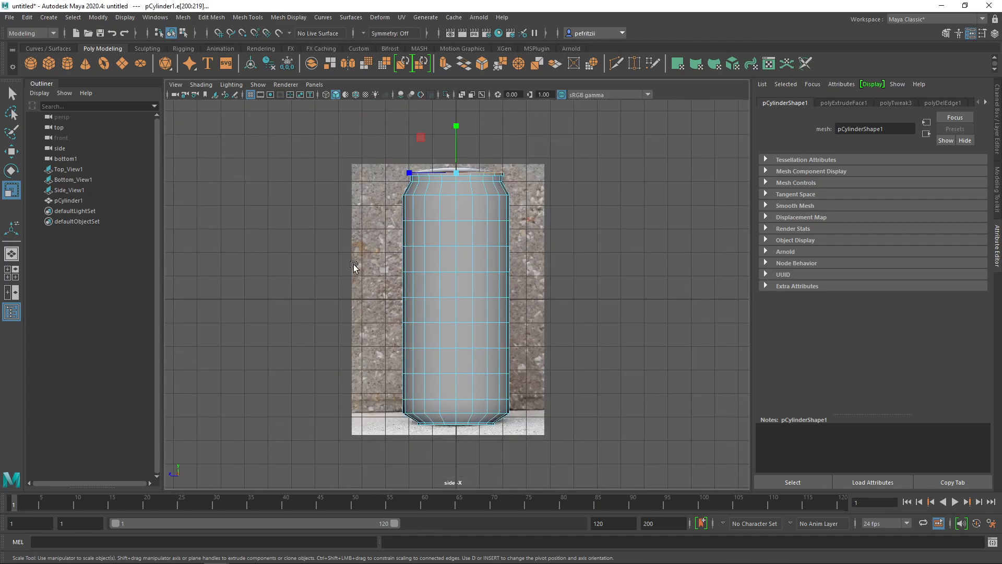
middle_click_drag(336, 246, 331, 384, "alt")
scroll(342, 293, "up", 8)
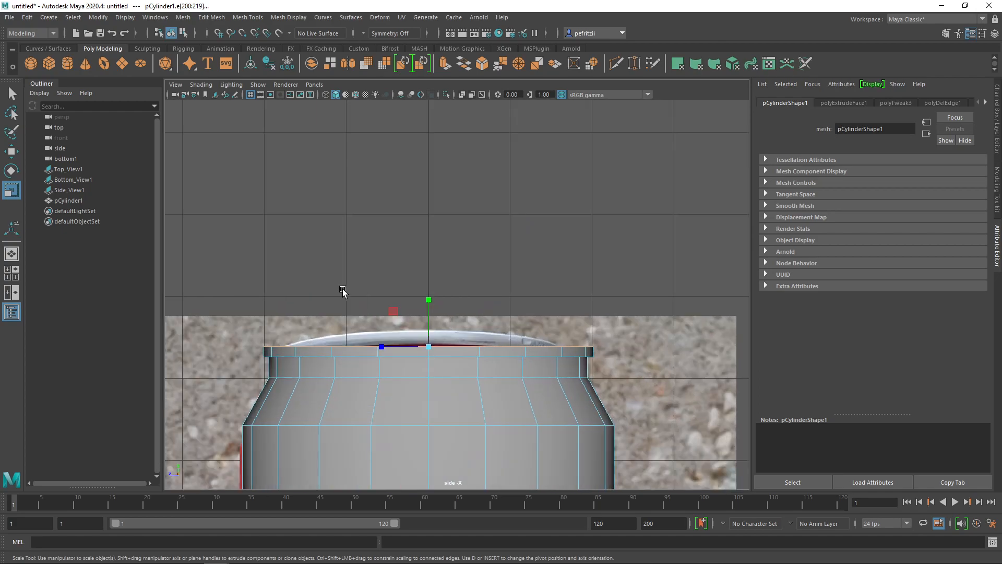
middle_click_drag(349, 284, 405, 179, "alt")
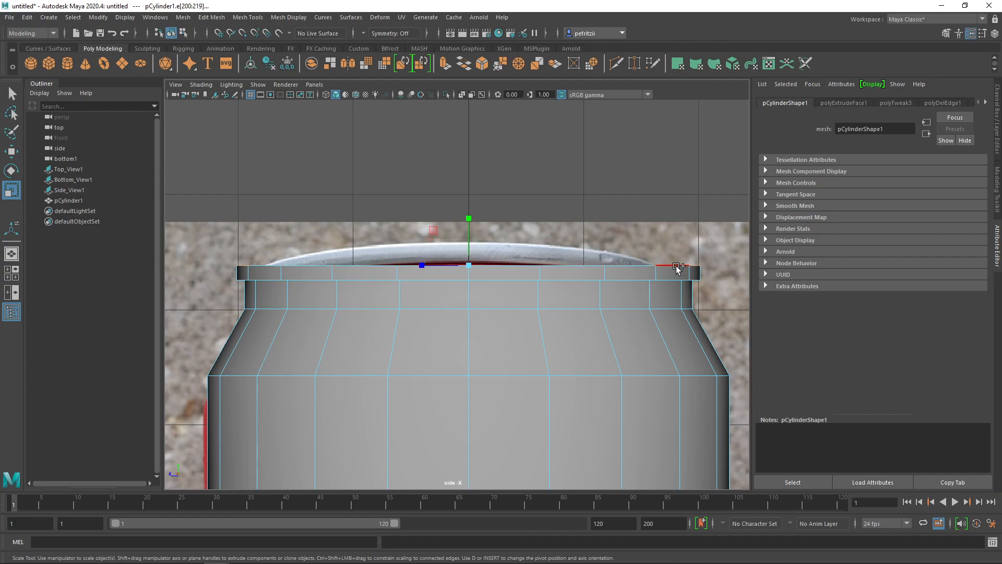
- Inspect the selected cap edges and the extruded rim from several angles in the perspective view
key("space")
key("alt")
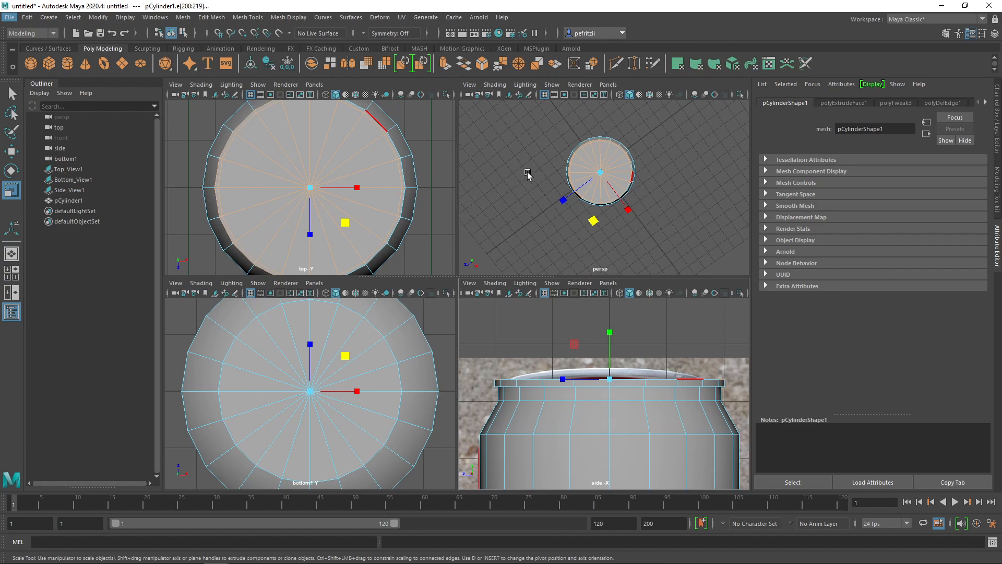
left_click(13, 254)
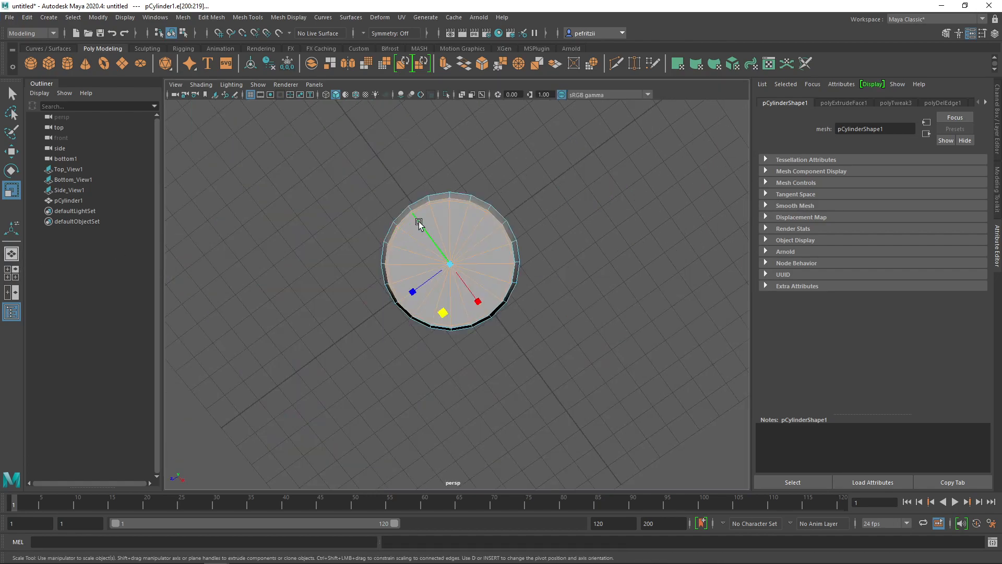
scroll(413, 225, "up", 3)
left_click_drag(371, 338, 336, 297, "alt")
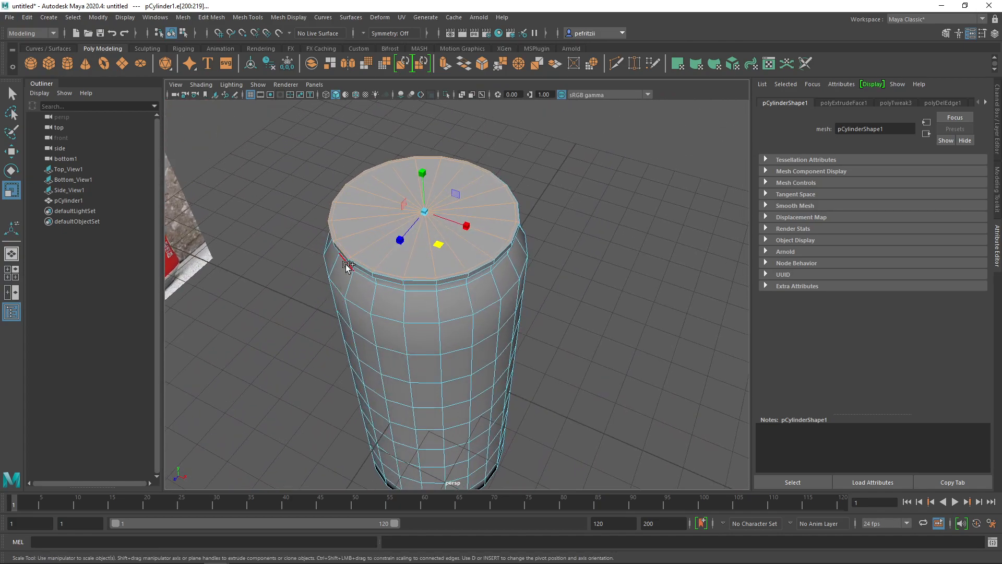
left_click_drag(304, 289, 416, 324, "alt")
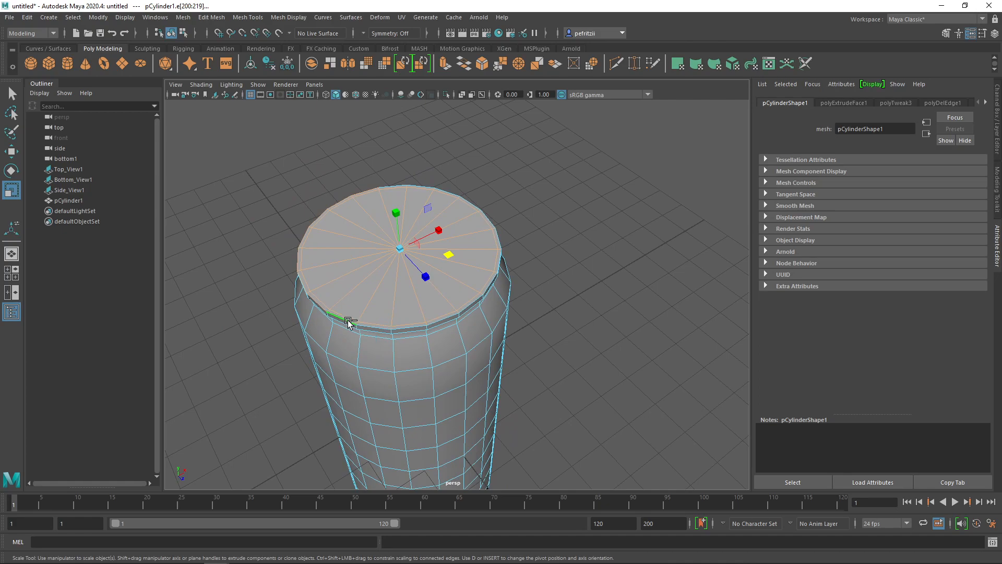
left_click_drag(277, 321, 355, 316, "alt")
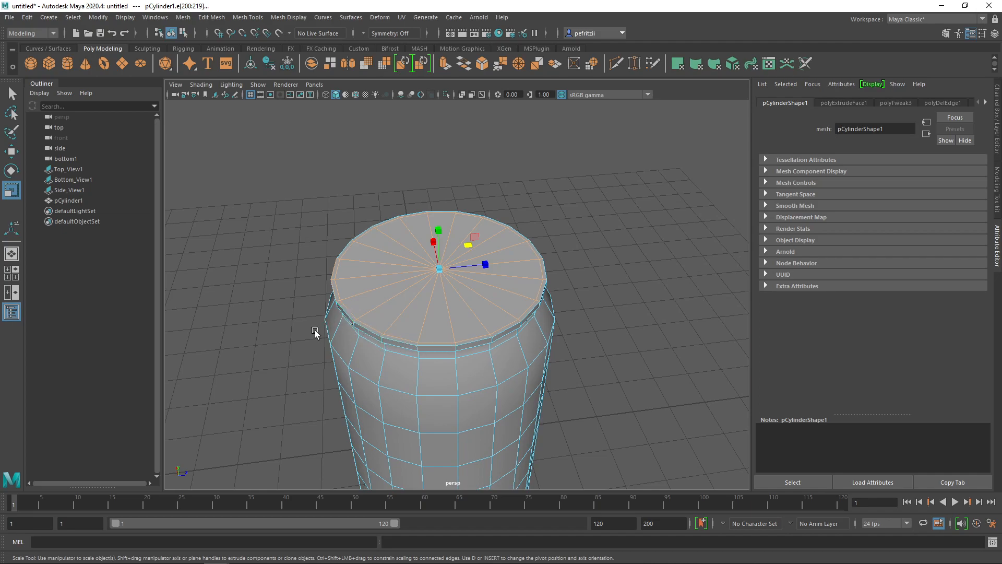
left_click_drag(309, 330, 392, 340, "alt")
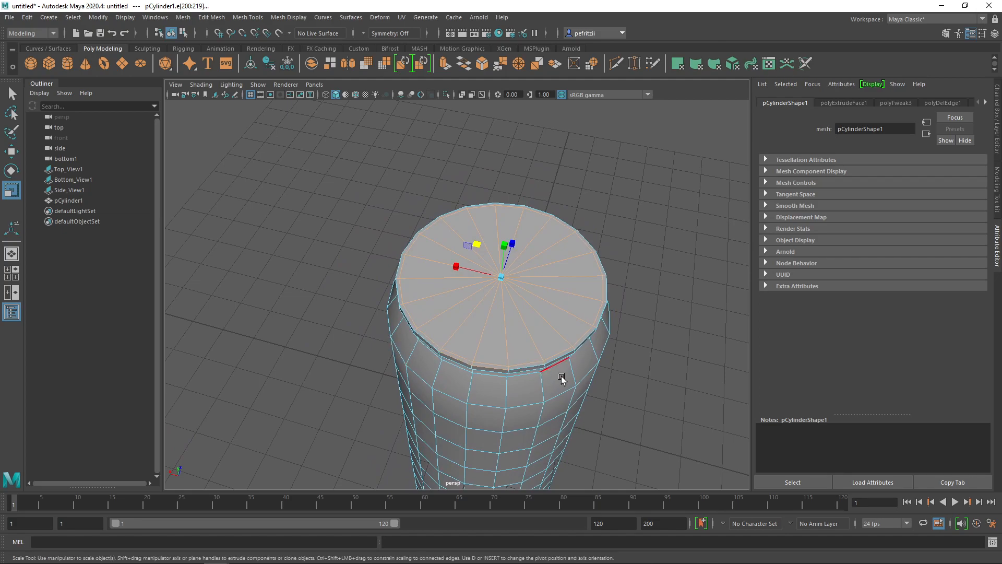
scroll(564, 374, "up", 2)
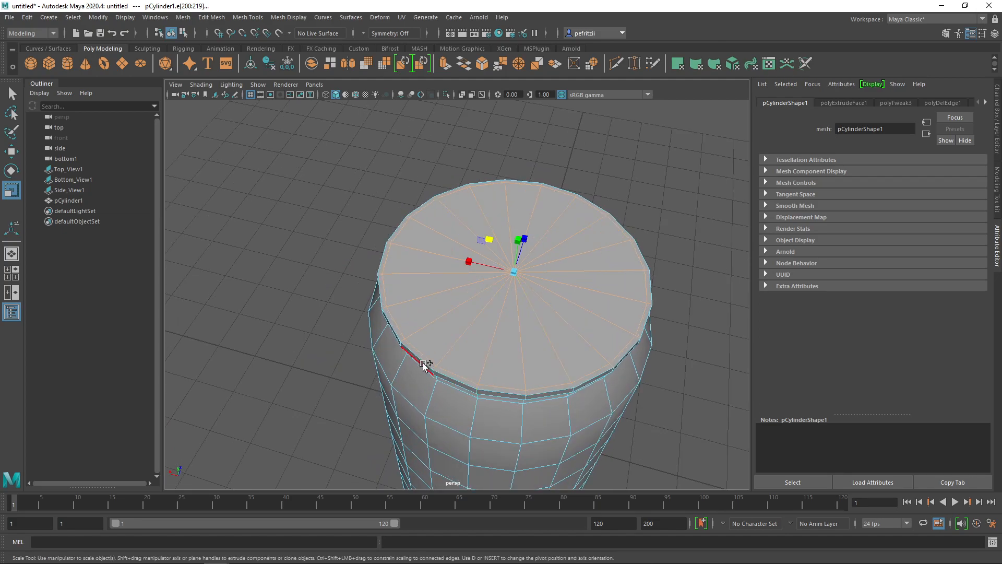
scroll(411, 384, "up", 1)
left_click_drag(366, 362, 386, 345, "alt")
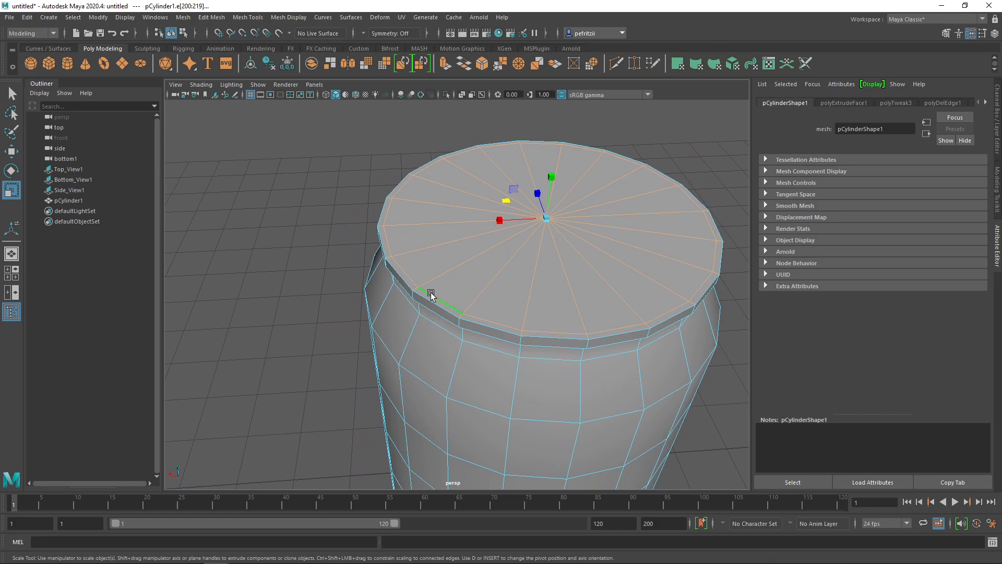
- Check the top cap's outer ring of selected edges around the rim and undo accidental selection changes
left_click_drag(391, 307, 470, 328, "alt")
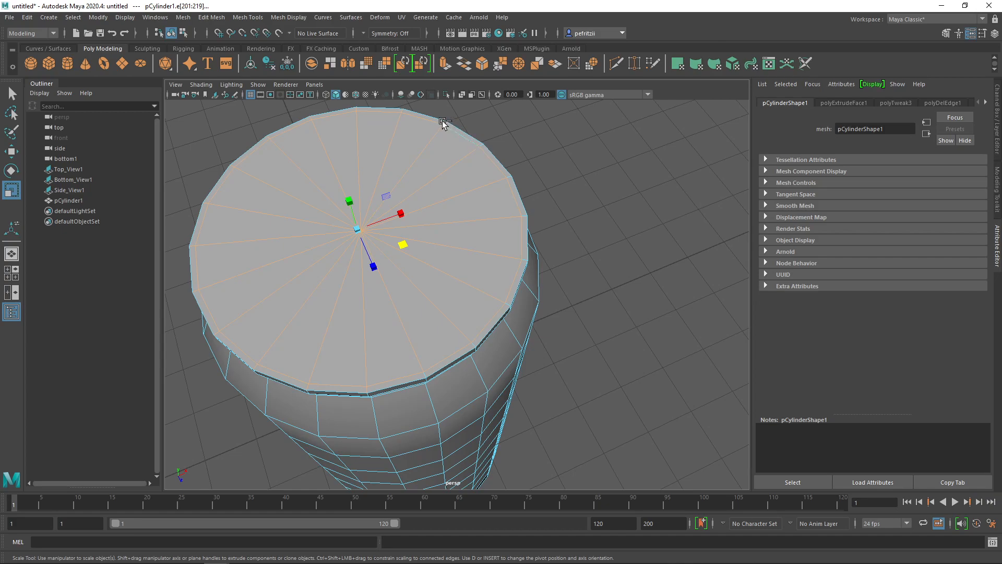
key("ctrl+z")
scroll(442, 117, "up", 2)
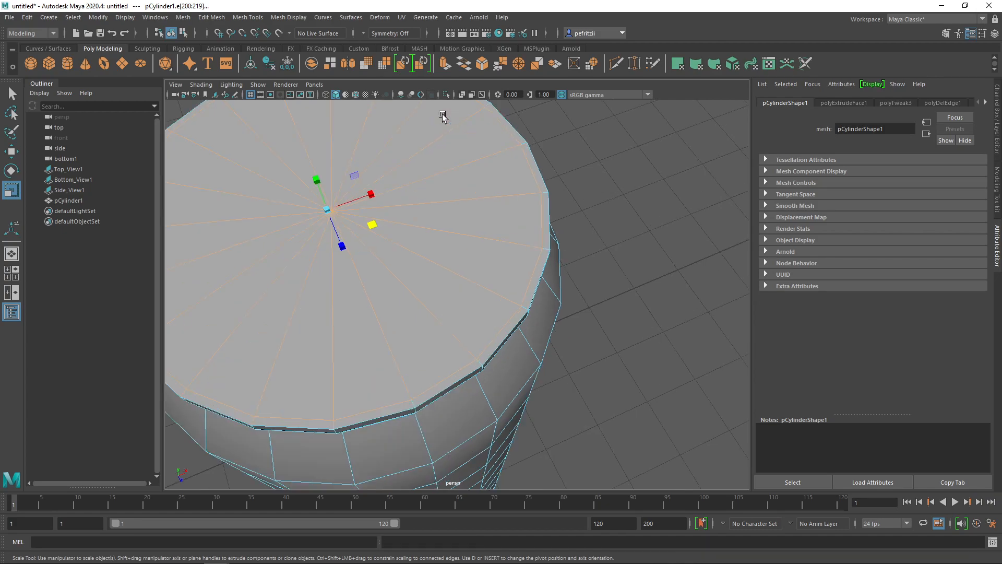
left_click_drag(442, 116, 490, 221, "alt")
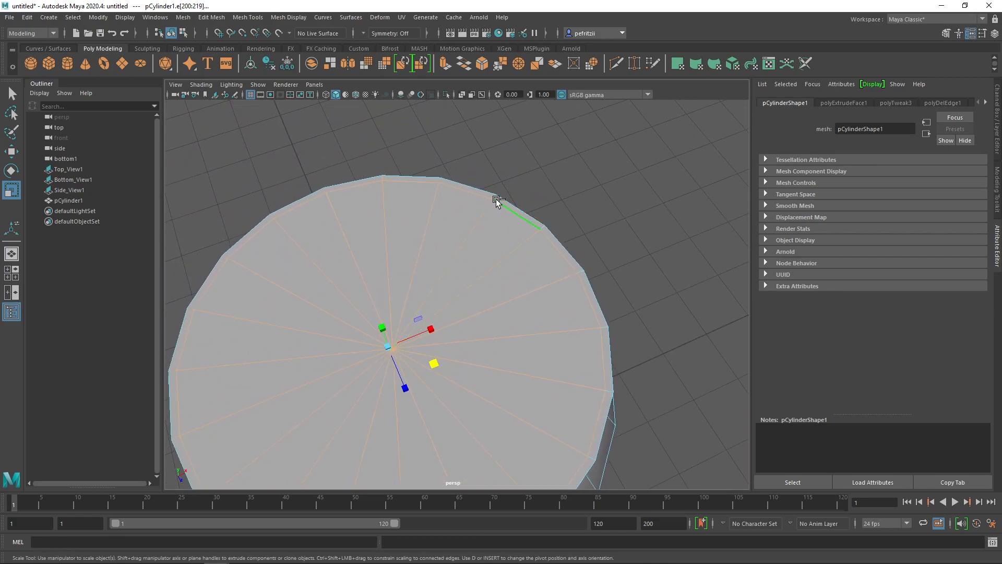
left_click(441, 183)
left_click_drag(465, 186, 463, 197)
key("ctrl+z")
left_click(326, 188, "shift")
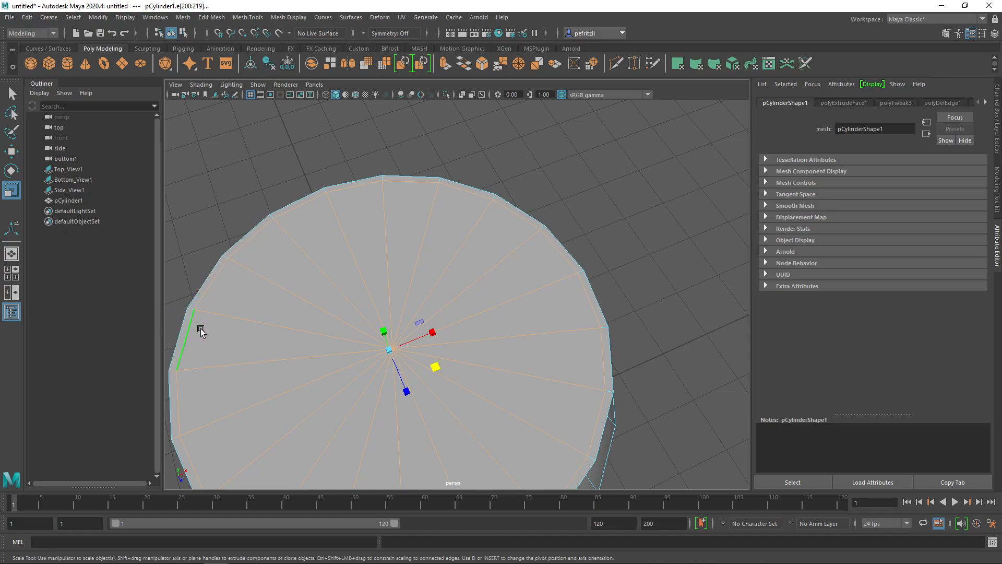
- Examine the top cap's selected edges and the can's shoulder from above and from lower viewing angles
middle_click_drag(254, 329, 337, 287, "alt")
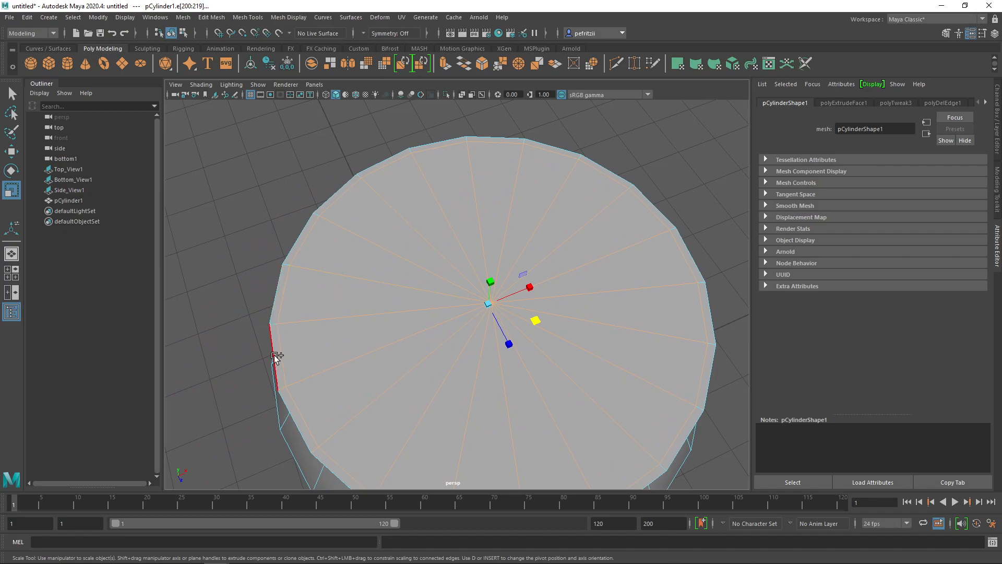
left_click_drag(279, 408, 273, 309, "alt")
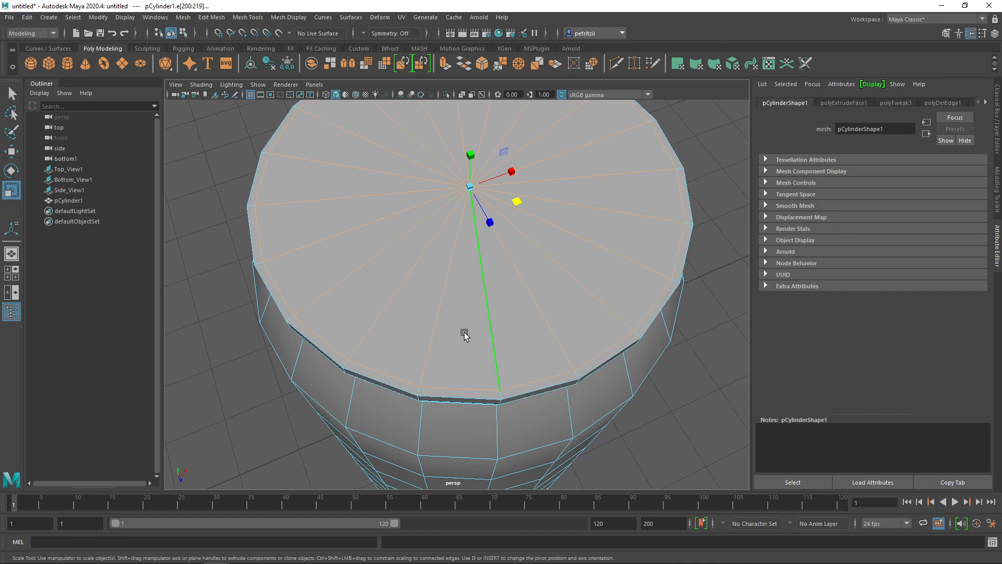
left_click_drag(384, 266, 506, 232, "alt")
scroll(506, 232, "down", 3)
left_click_drag(492, 185, 448, 218, "alt")
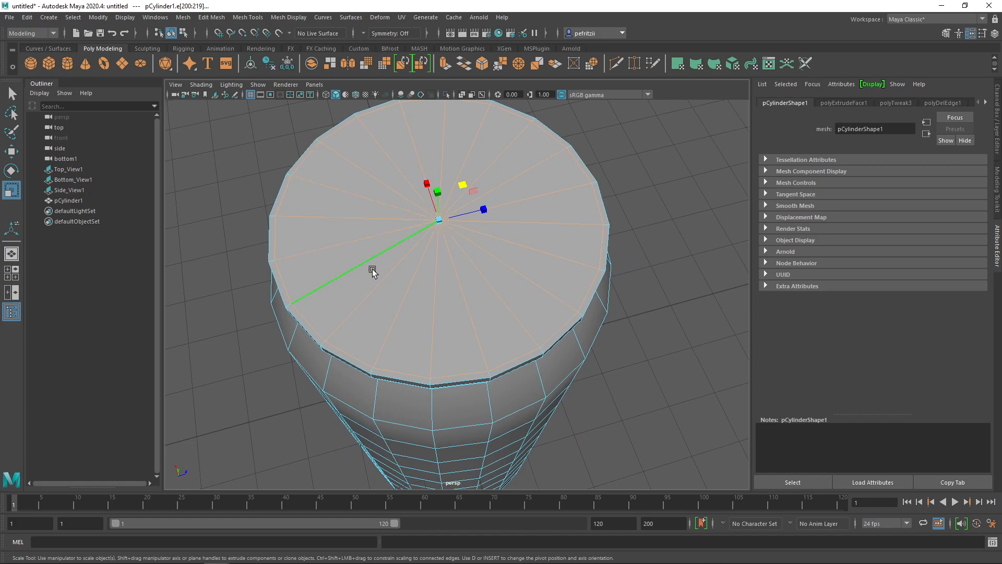
left_click_drag(494, 344, 425, 307, "alt")
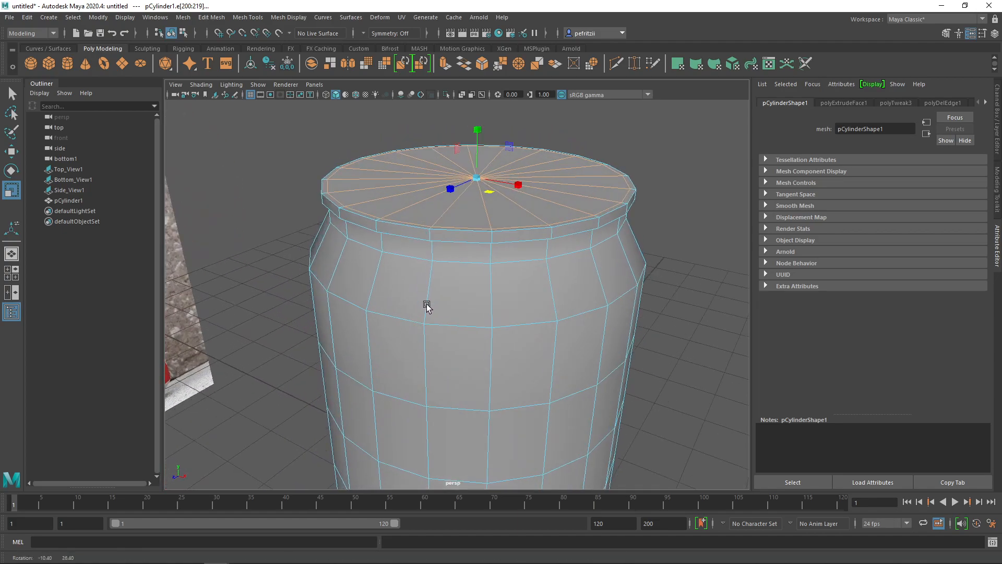
left_click(557, 349, "shift")
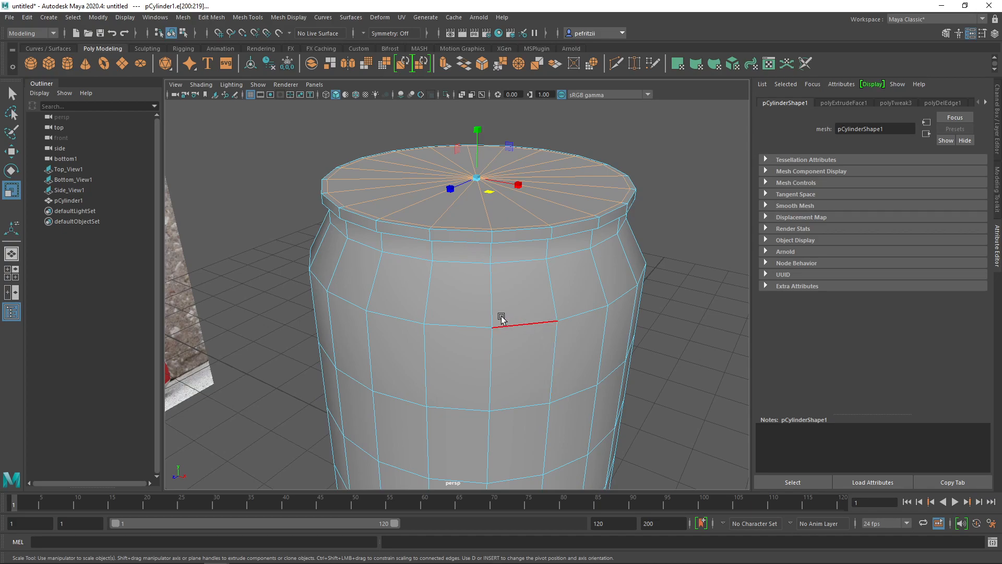
left_click_drag(553, 331, 476, 266, "alt")
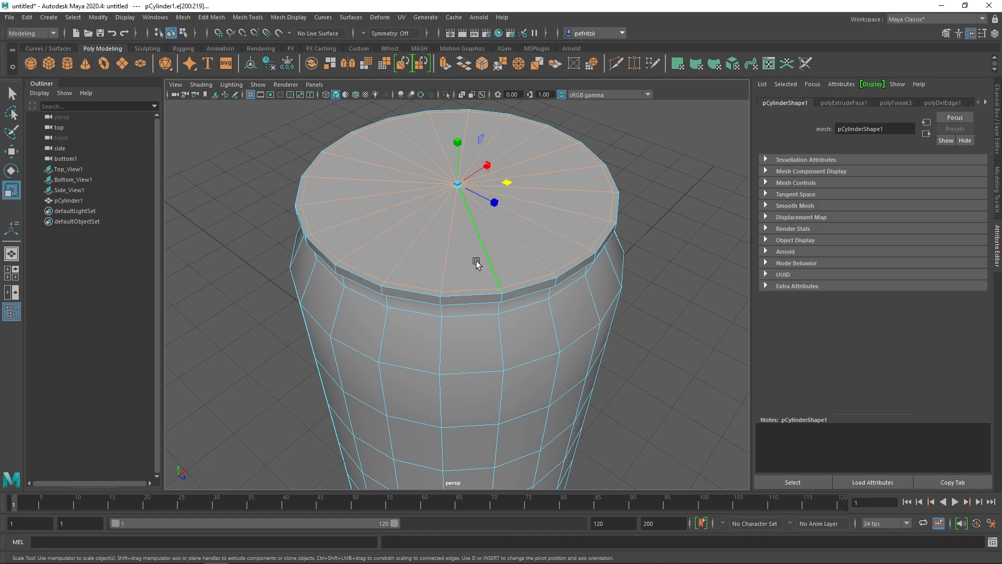
- Try twice to extrude the selected top cap edges and lower them into the can, undoing each attempt
key("ctrl+e")
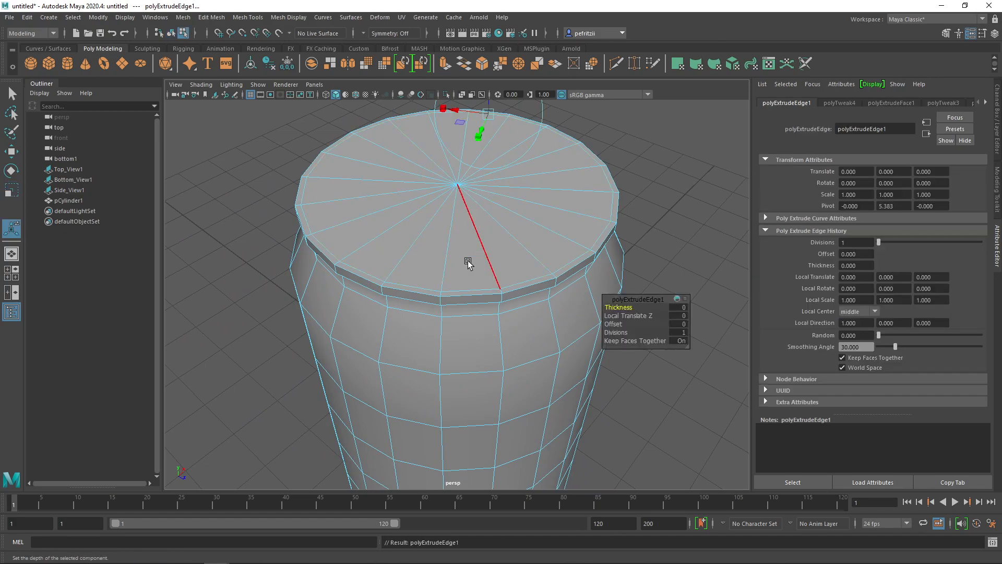
key("w")
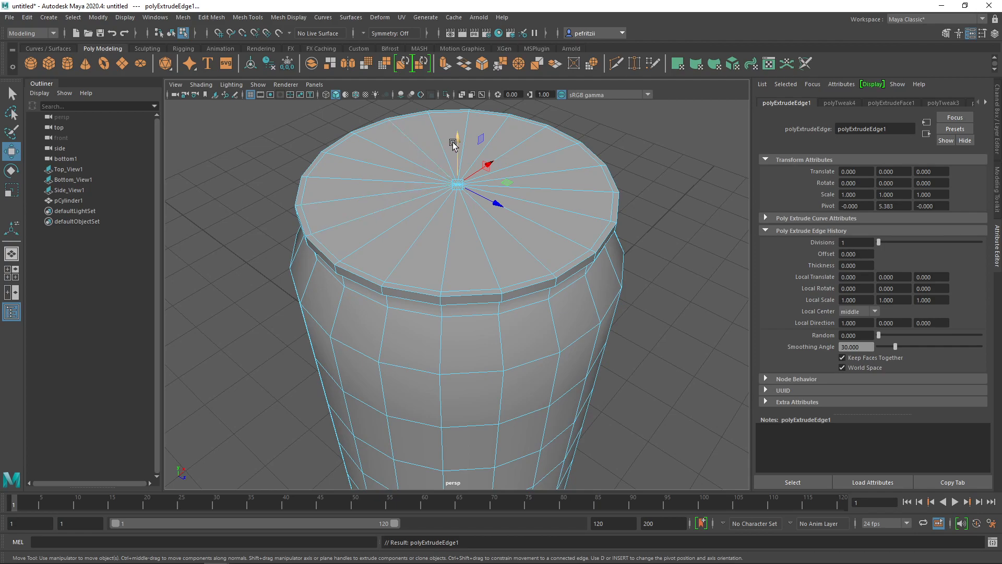
left_click_drag(459, 139, 450, 148)
key("ctrl+z")
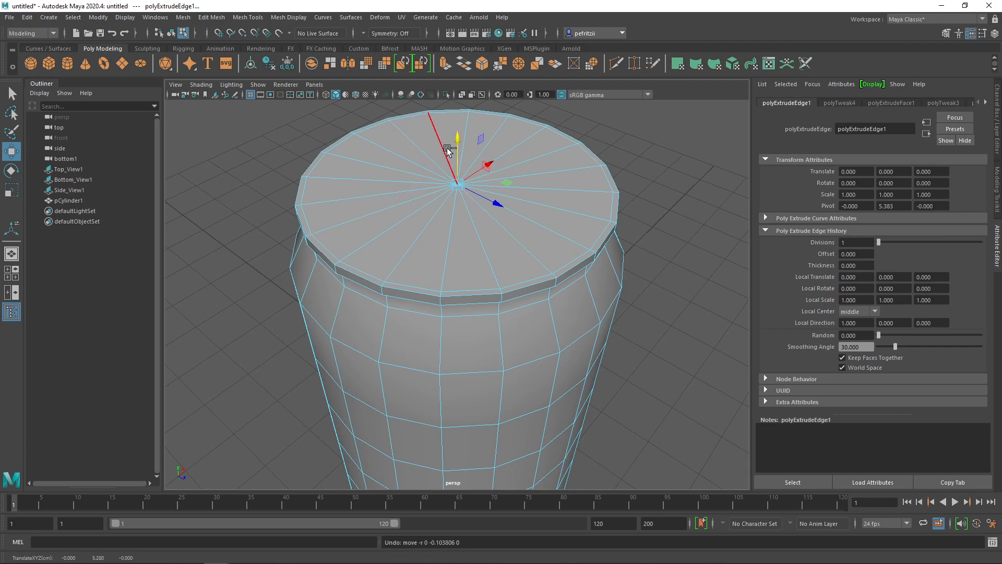
key("ctrl+z")
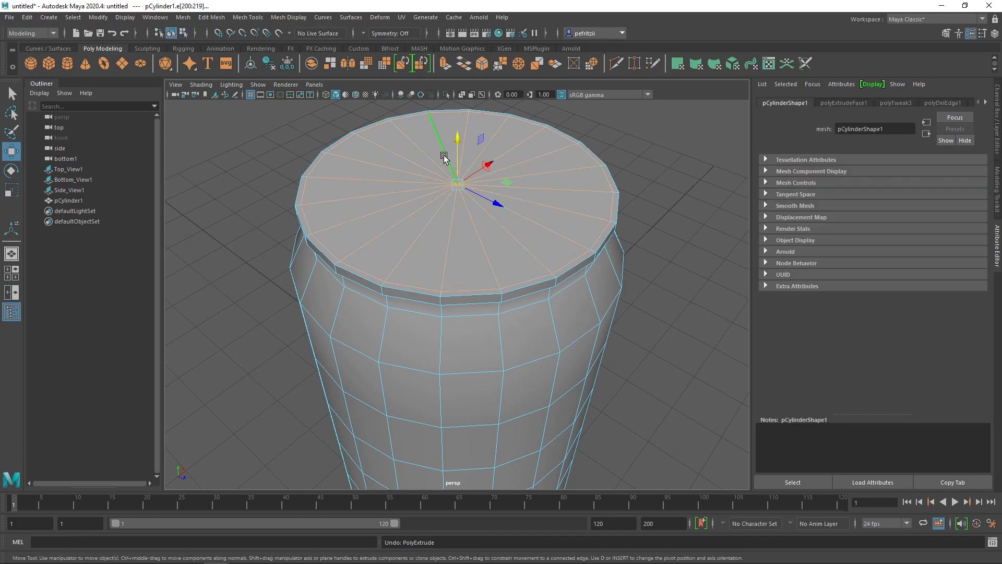
key("ctrl+e")
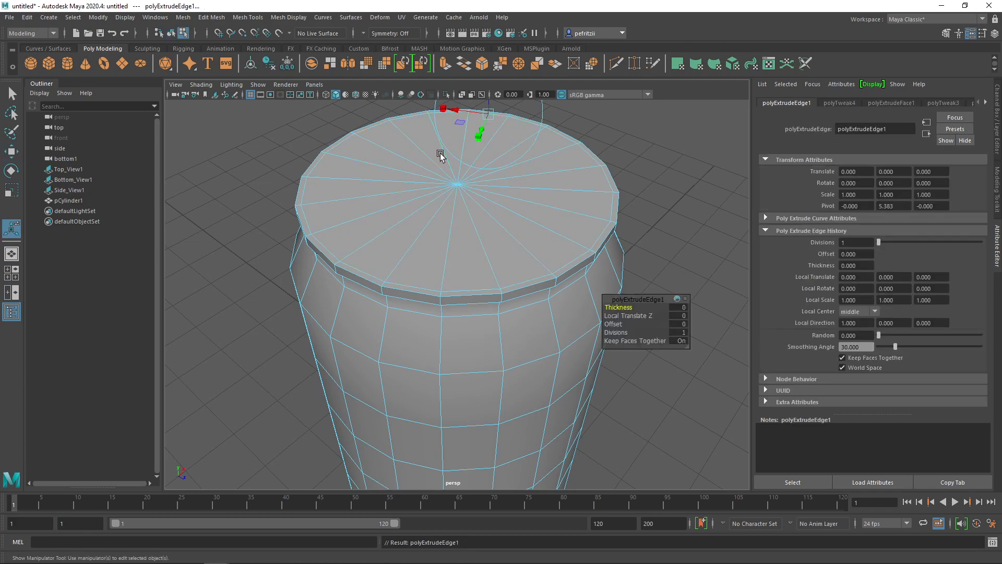
key("w")
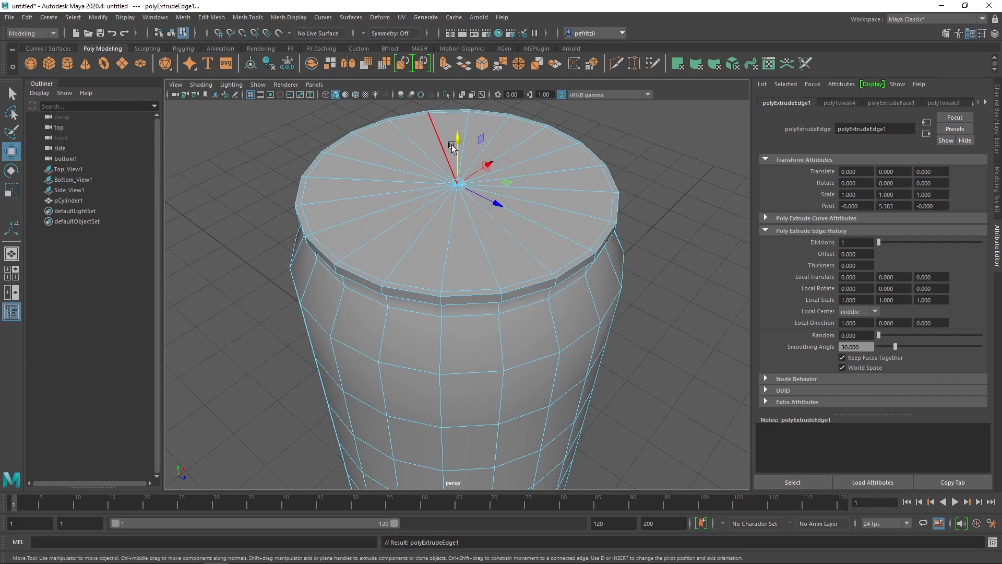
left_click_drag(459, 138, 458, 150)
key("ctrl+z")
key("ctrl+z")
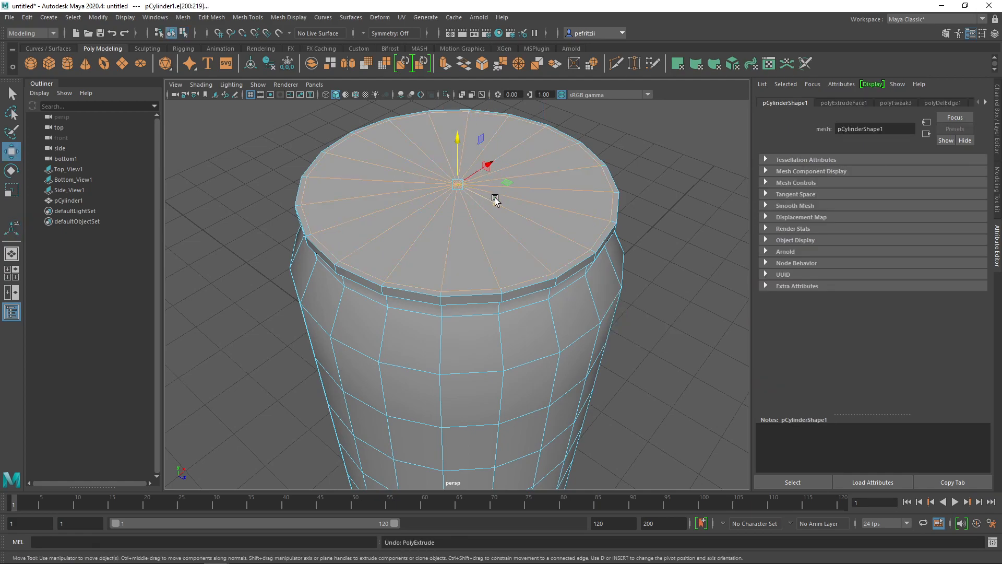
- Switch the can to face mode and select the faces of both end caps through the top view
left_click_drag(571, 249, 493, 257, "alt")
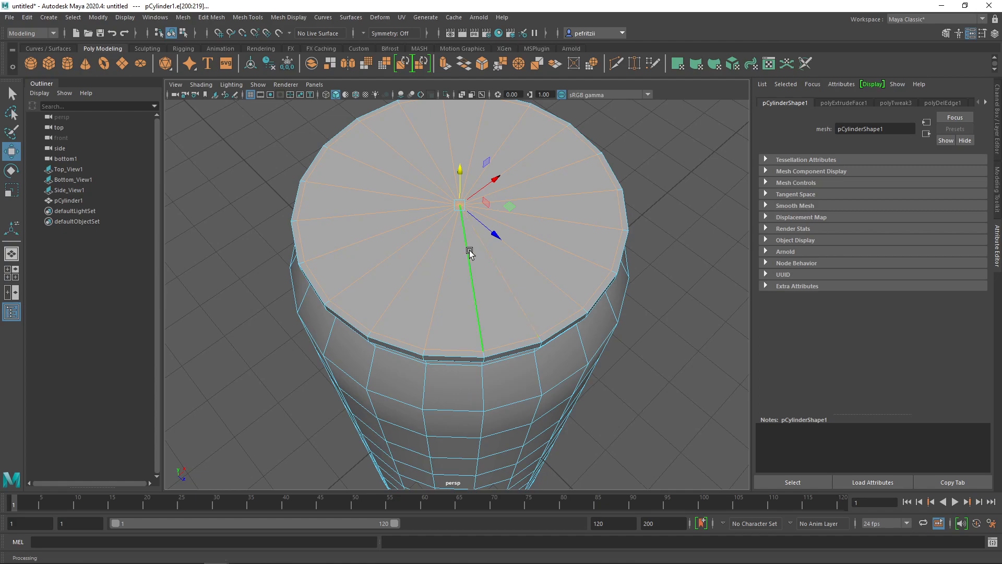
key("space")
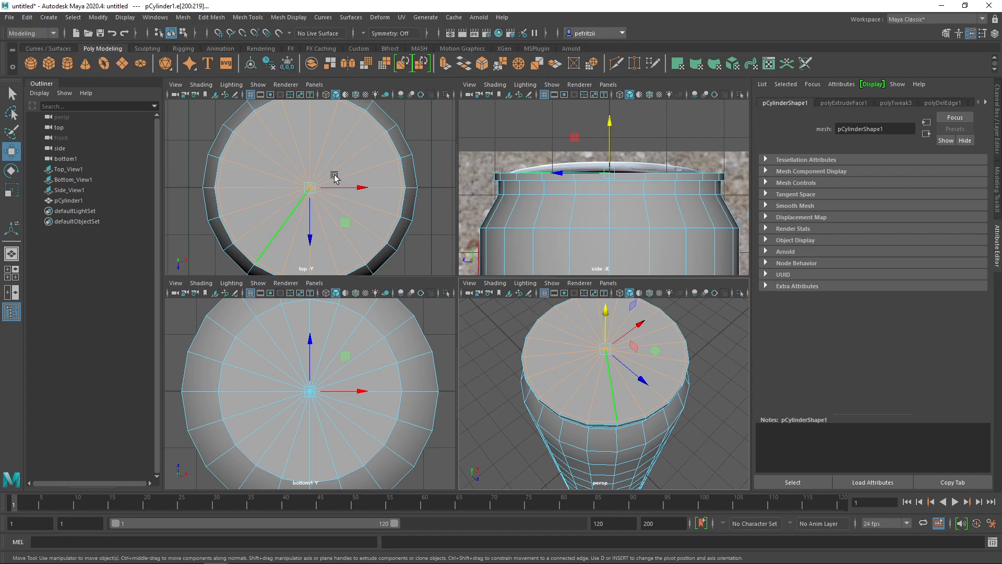
right_click(295, 169)
right_click_drag(295, 168, 295, 196)
left_click_drag(278, 160, 339, 215)
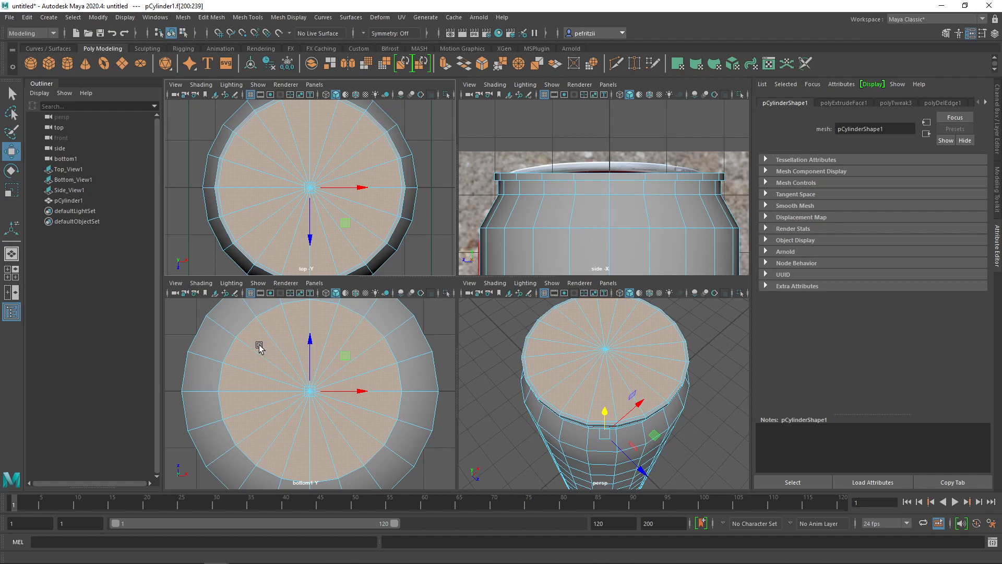
- Deselect all the bottom cap's faces in the bottom view, keeping the top cap's faces selected
left_click(278, 337, "ctrl")
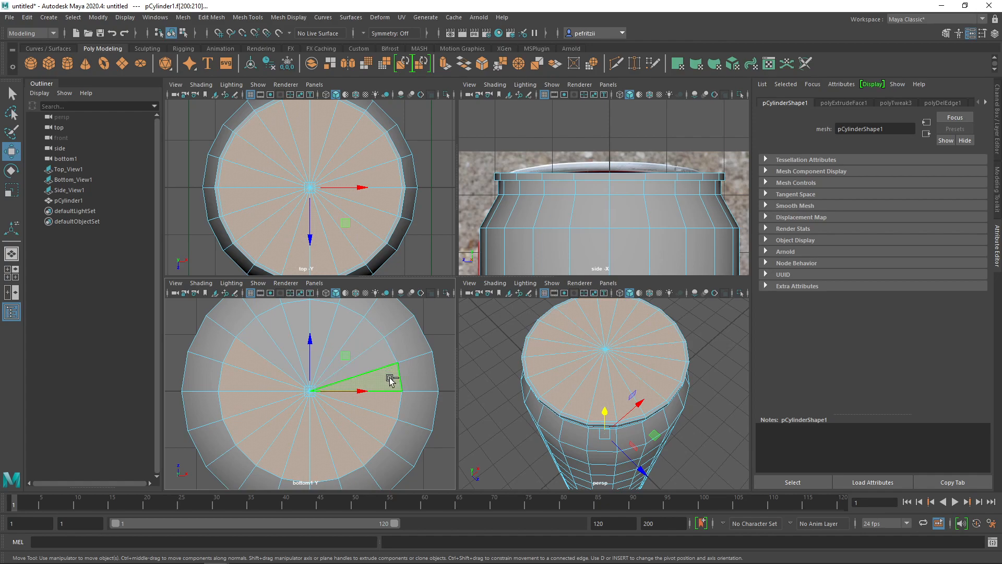
left_click(388, 408, "ctrl")
left_click(364, 422, "ctrl")
left_click(356, 437, "ctrl")
left_click(338, 448, "ctrl")
left_click(318, 448, "ctrl")
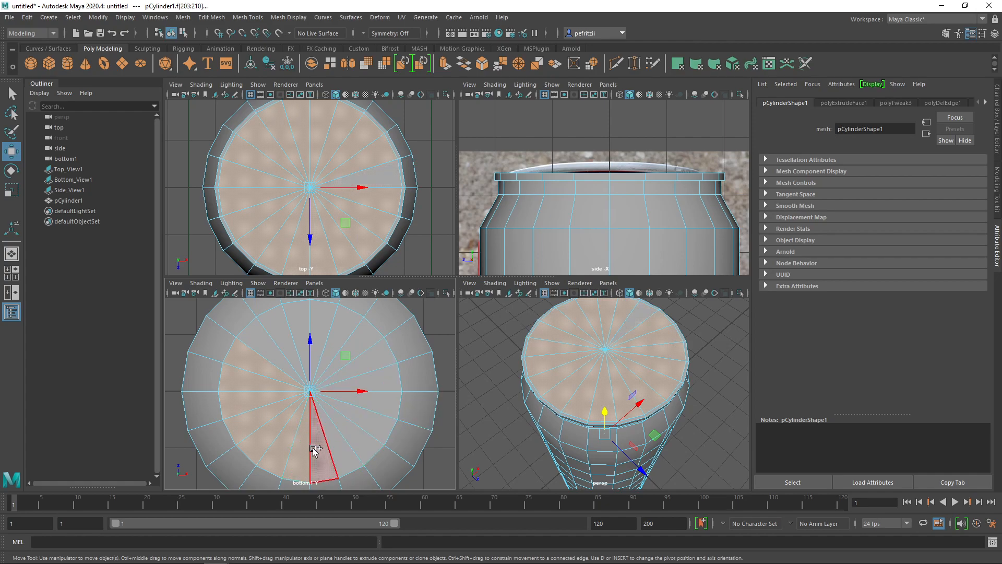
left_click(300, 447, "ctrl")
left_click(284, 443, "ctrl")
left_click(264, 436, "ctrl")
left_click(246, 420, "ctrl")
left_click(240, 409, "ctrl")
left_click(240, 383, "ctrl")
left_click(246, 358, "ctrl")
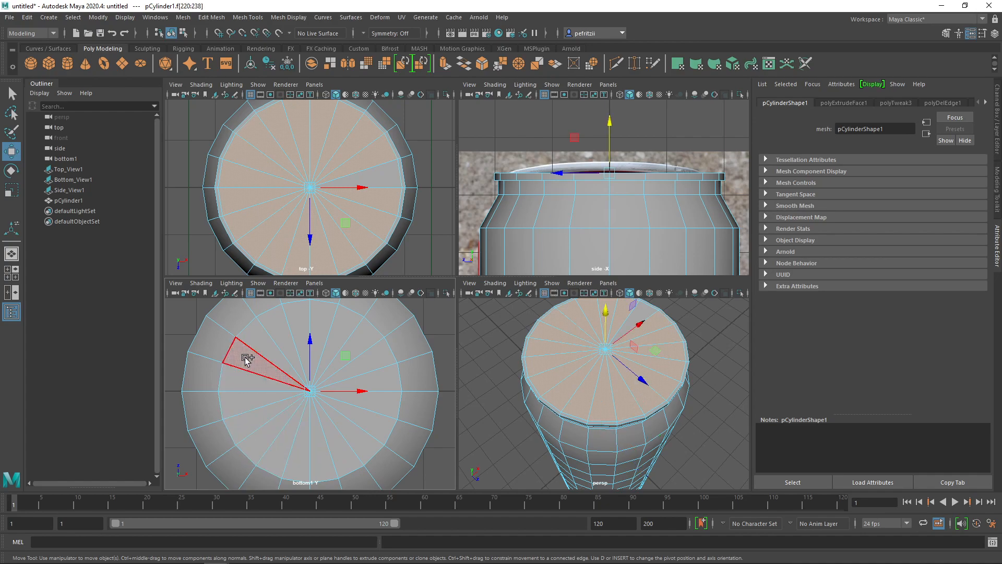
- Add the missing top cap face to the selection and deselect the stray face on the can's lower taper
left_click(380, 174, "shift")
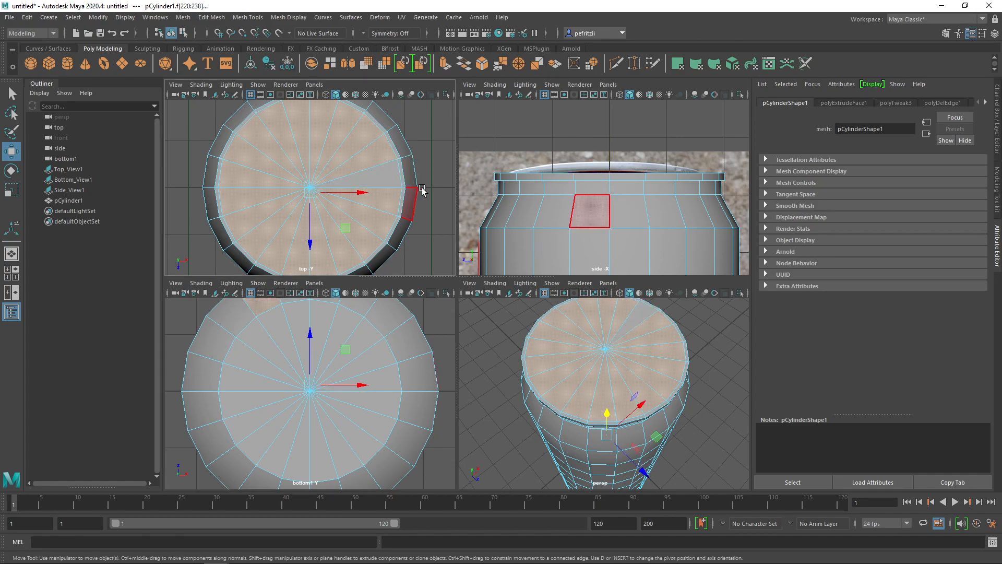
left_click(368, 180, "shift")
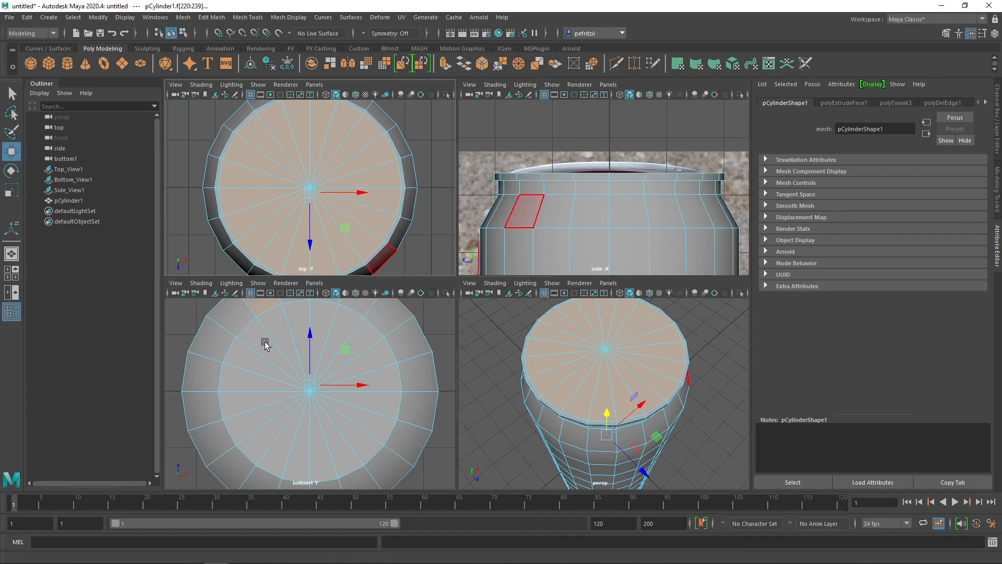
middle_click_drag(258, 347, 271, 383, "alt")
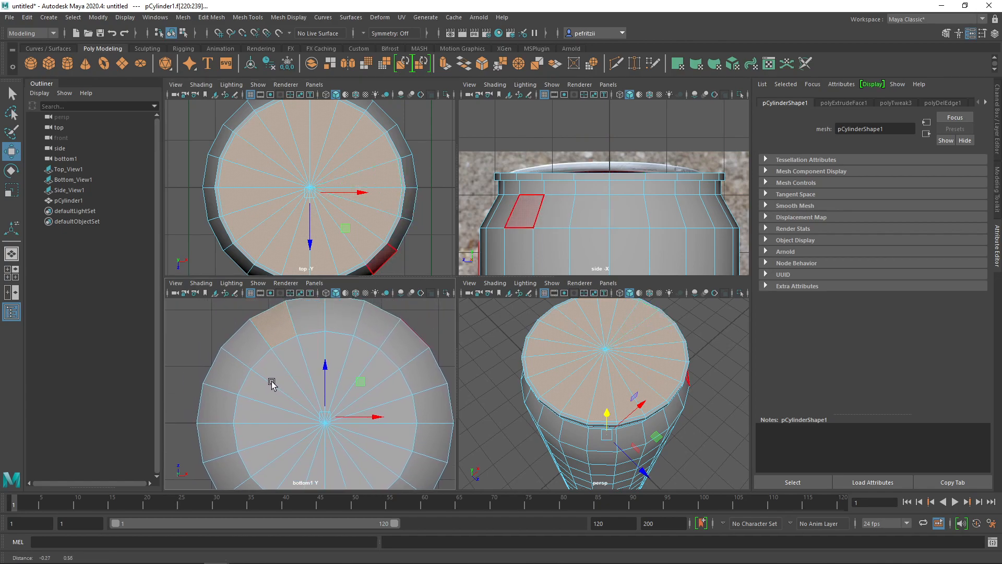
left_click(280, 337, "shift")
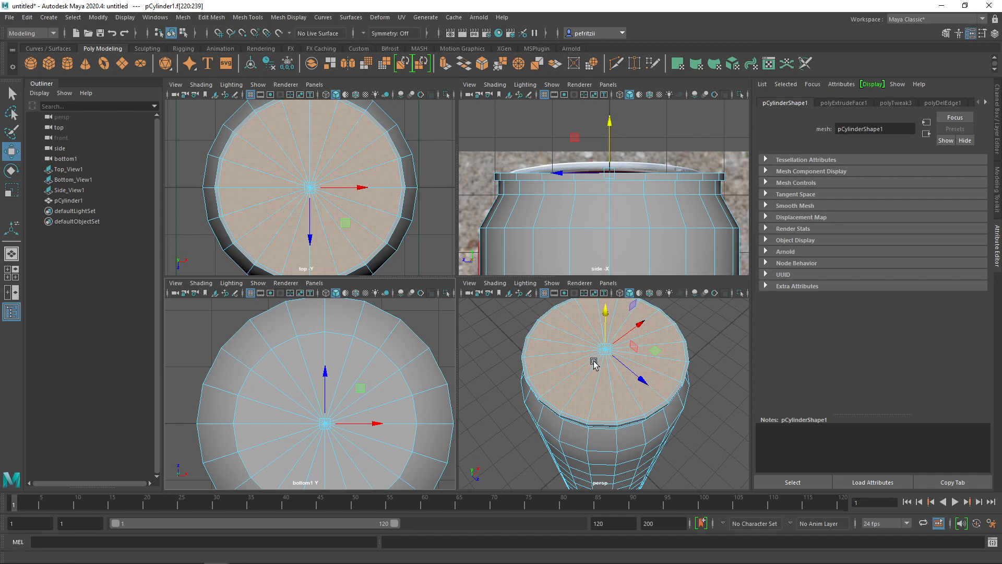
- Extrude the selected top cap faces in the perspective view and lower them inside the rim to a height of about 5.22
key("space")
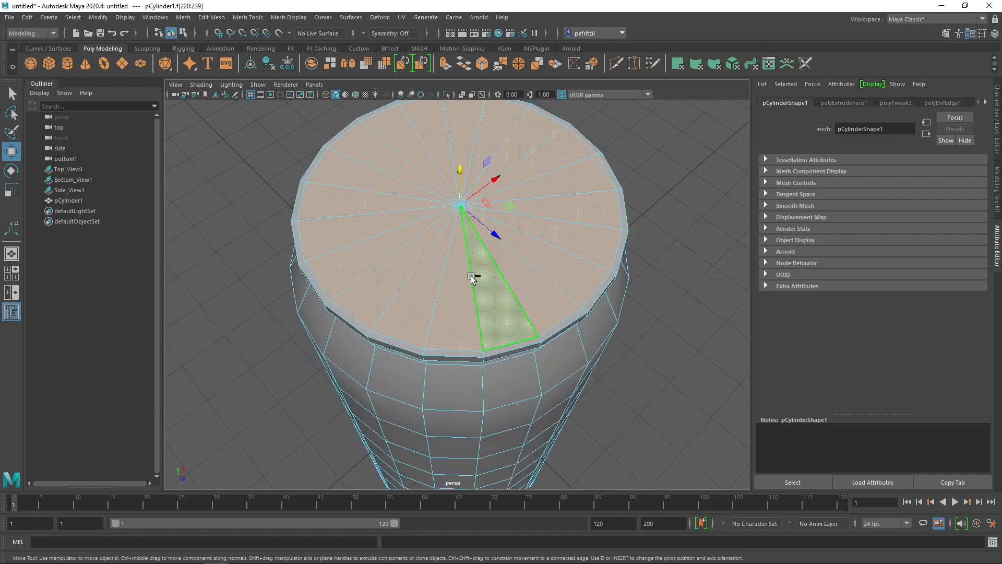
key("ctrl+e")
key("w")
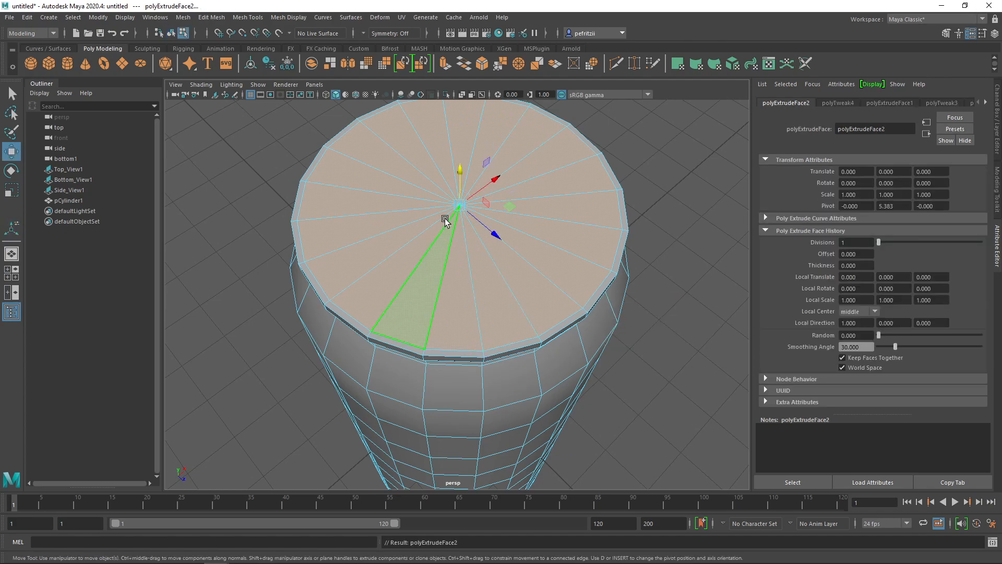
left_click_drag(460, 175, 461, 184)
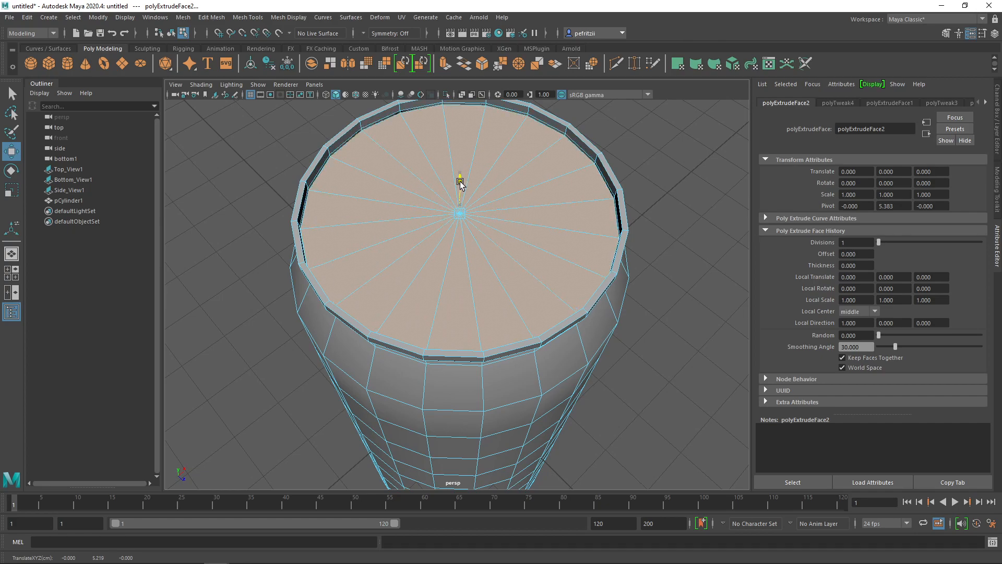
left_click_drag(461, 184, 459, 181)
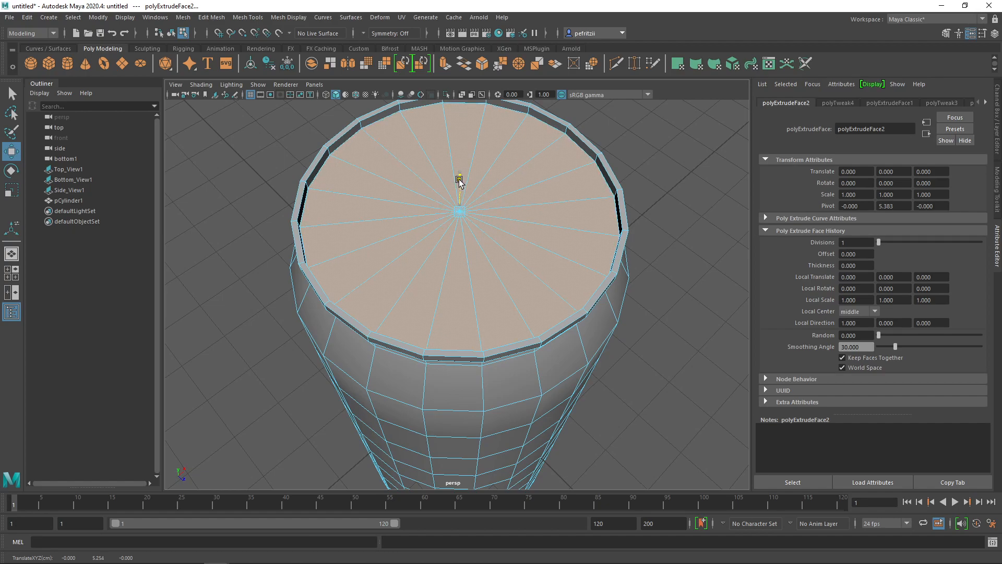
left_click_drag(459, 181, 460, 183)
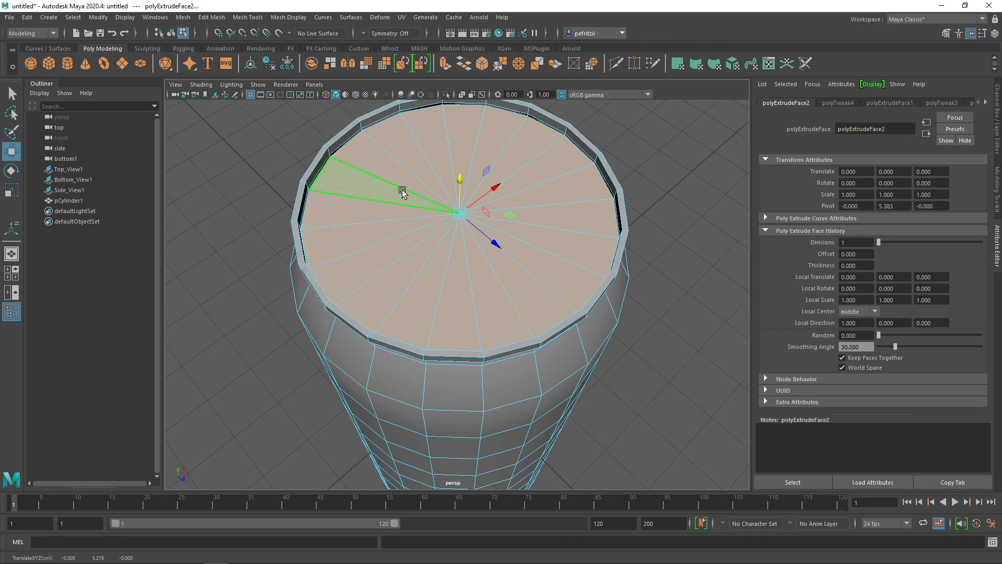
left_click_drag(460, 180, 460, 182)
- Slightly lower the recessed top cap faces, check the rim from above and return to the Select tool
mouse_move(364, 210)
left_mouse_down("alt")
mouse_move(388, 214)
mouse_move(459, 183)
mouse_move(440, 133)
left_mouse_up("alt")
left_click_drag(398, 202, 389, 241, "alt")
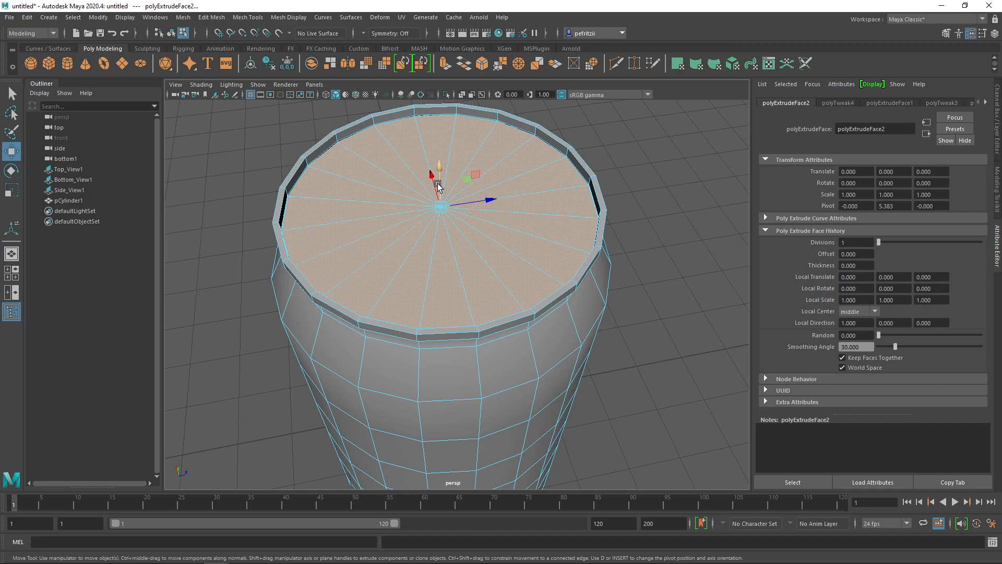
left_click_drag(436, 167, 437, 169)
left_click_drag(290, 277, 384, 252, "alt")
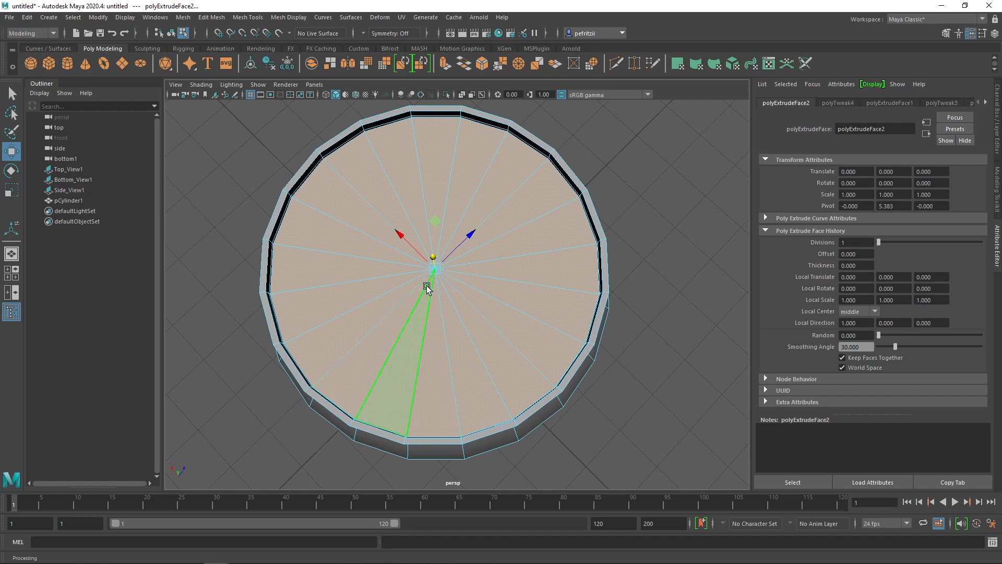
key("q")
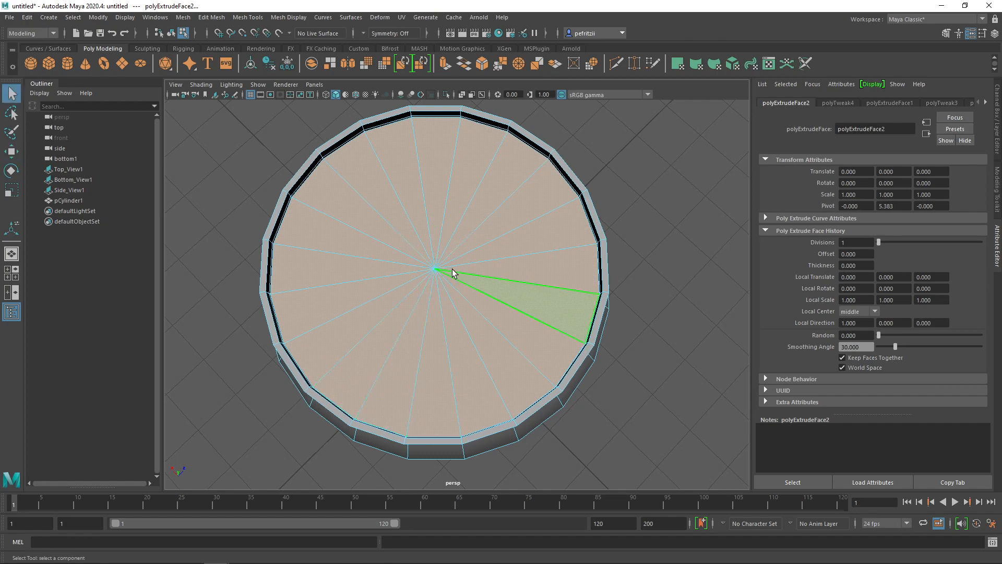
- Scale the recessed top cap faces slightly inward, equally in width and depth, and inspect the gap to the rim
key("r")
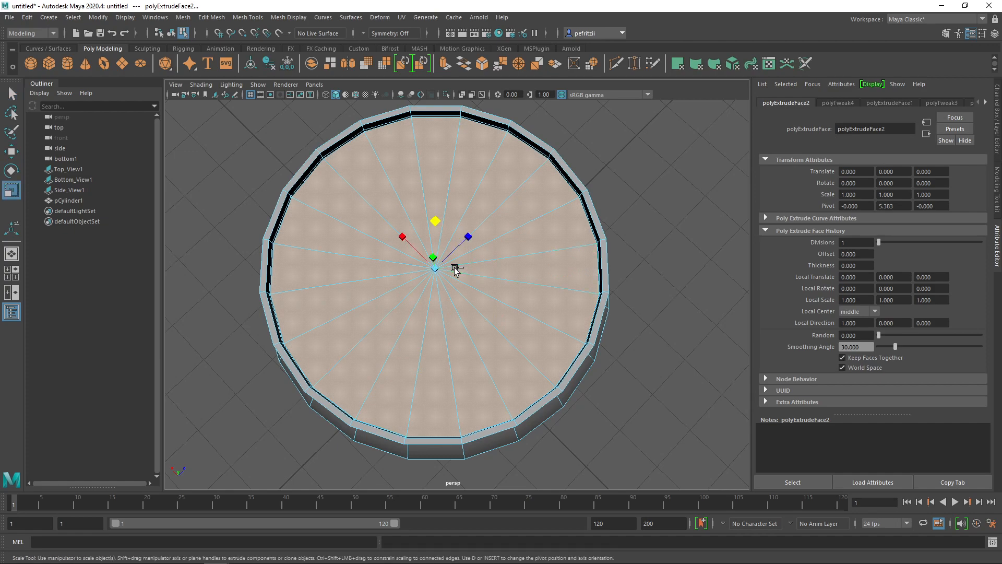
left_click_drag(434, 222, 434, 220)
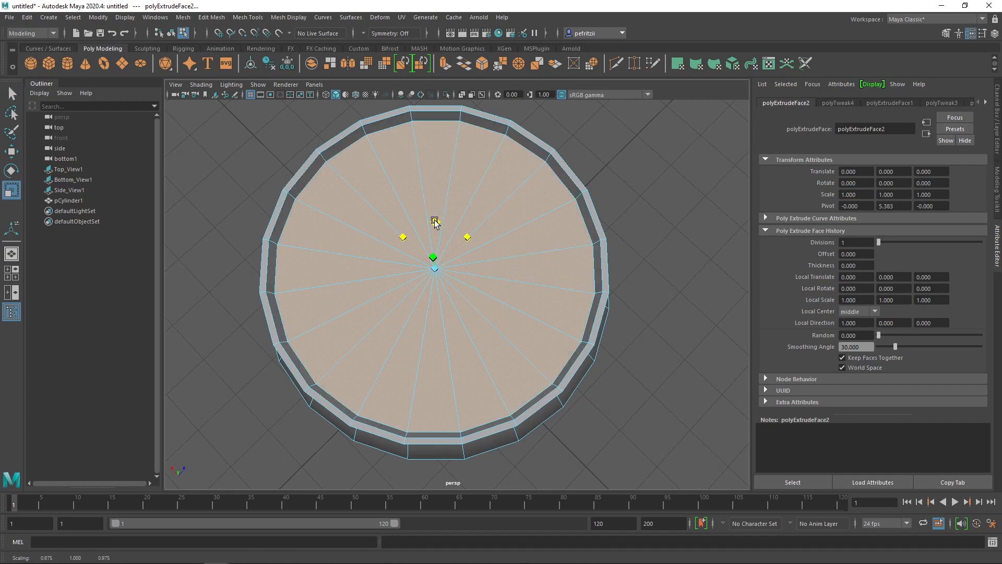
left_click_drag(368, 327, 419, 221, "alt")
left_click_drag(337, 295, 374, 296, "alt")
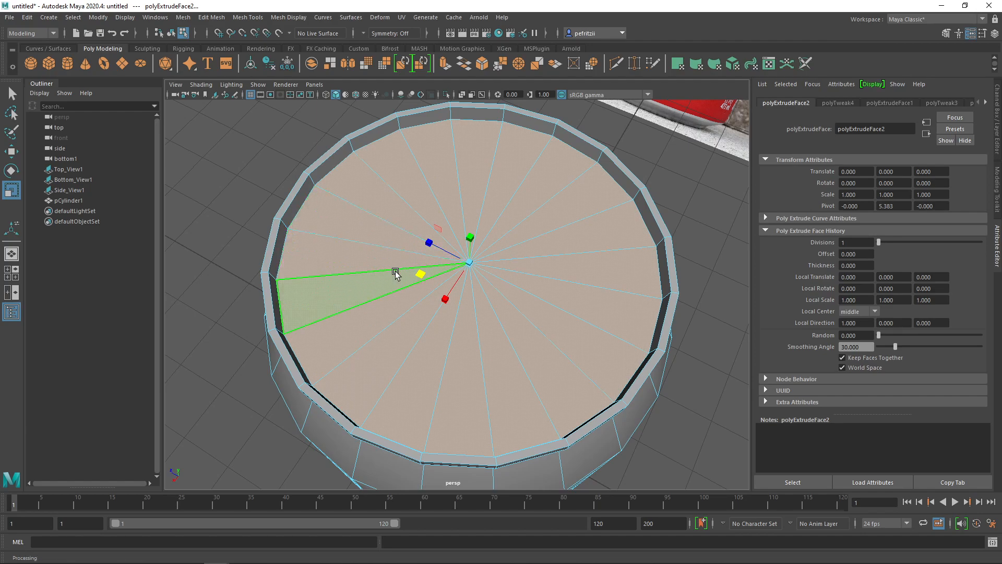
left_click_drag(438, 312, 331, 271, "alt")
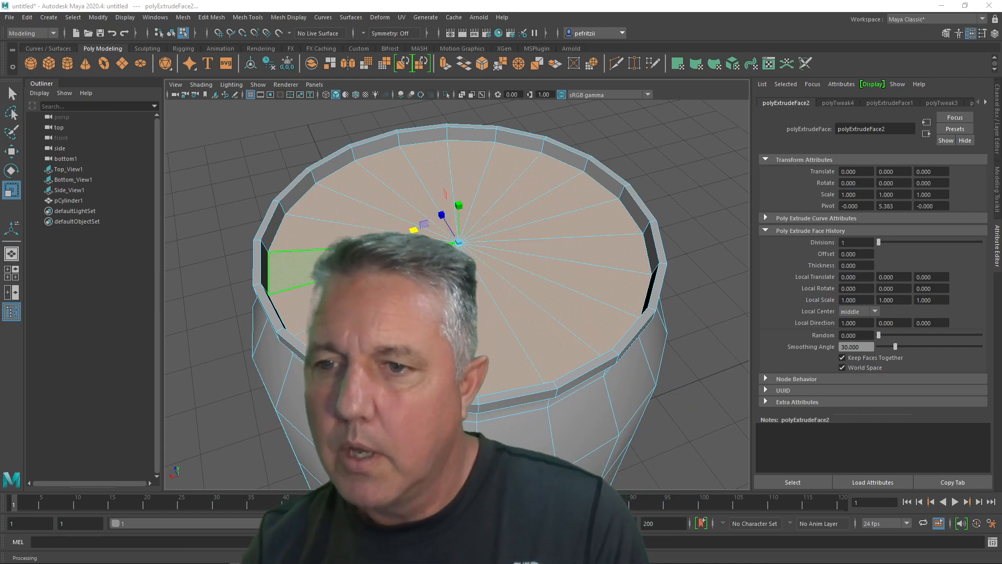
left_click_drag(336, 288, 443, 273, "alt")
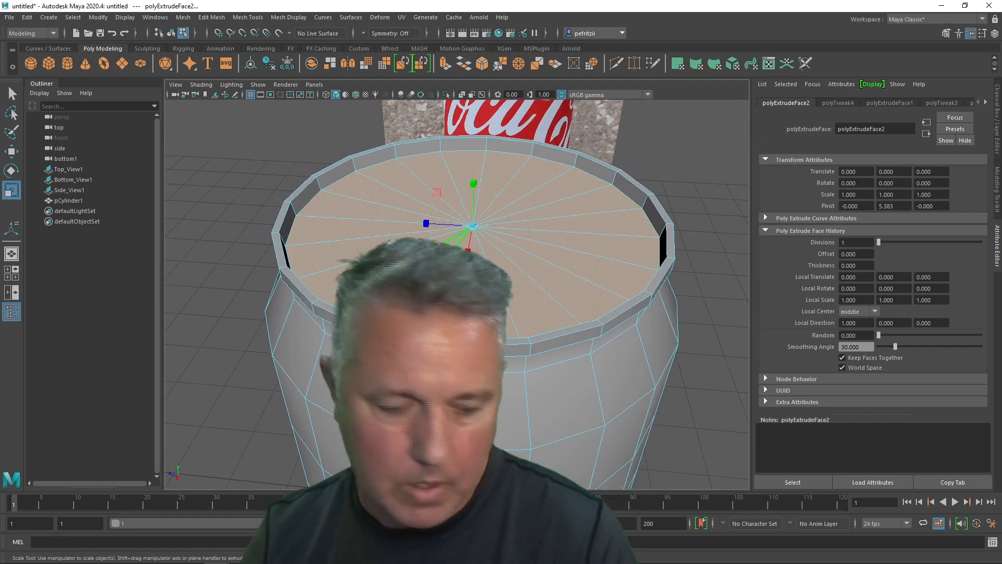
- Adjust the height of the recessed top cap faces to about 5.20 and check the rim's inner wall from several angles
key("w")
left_click_drag(471, 184, 472, 184)
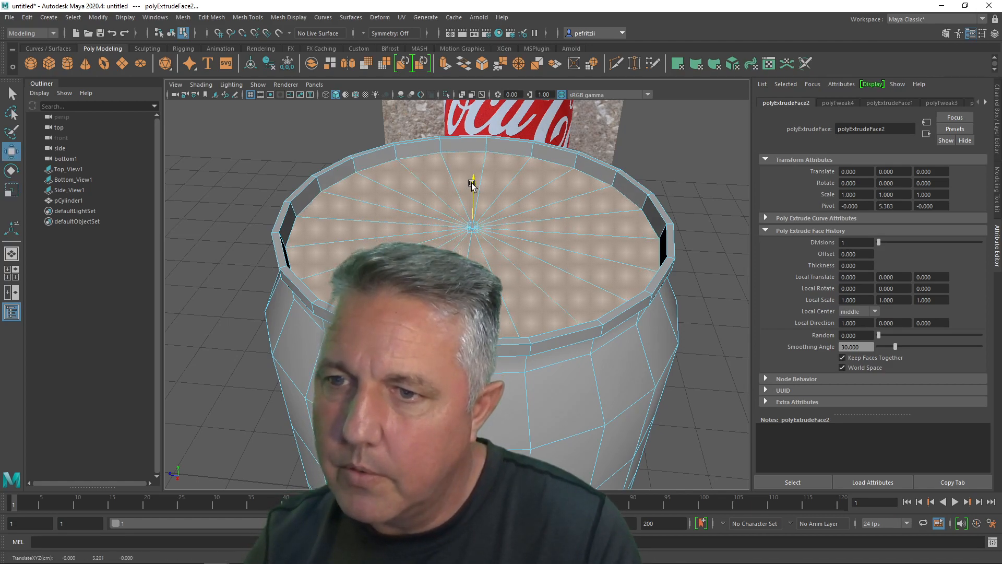
left_click_drag(368, 282, 373, 260, "alt")
left_click_drag(470, 168, 471, 287)
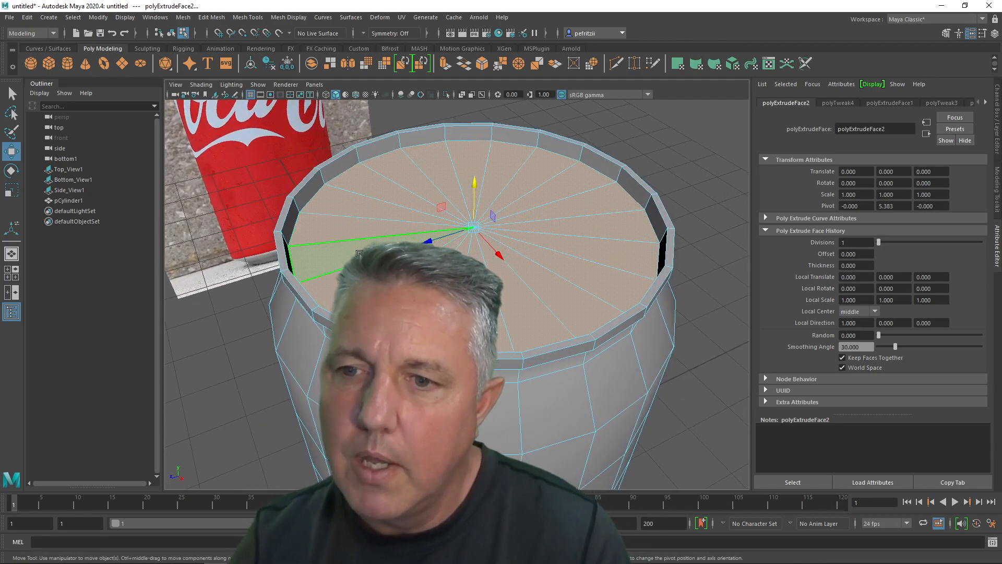
left_click_drag(359, 255, 345, 255, "alt")
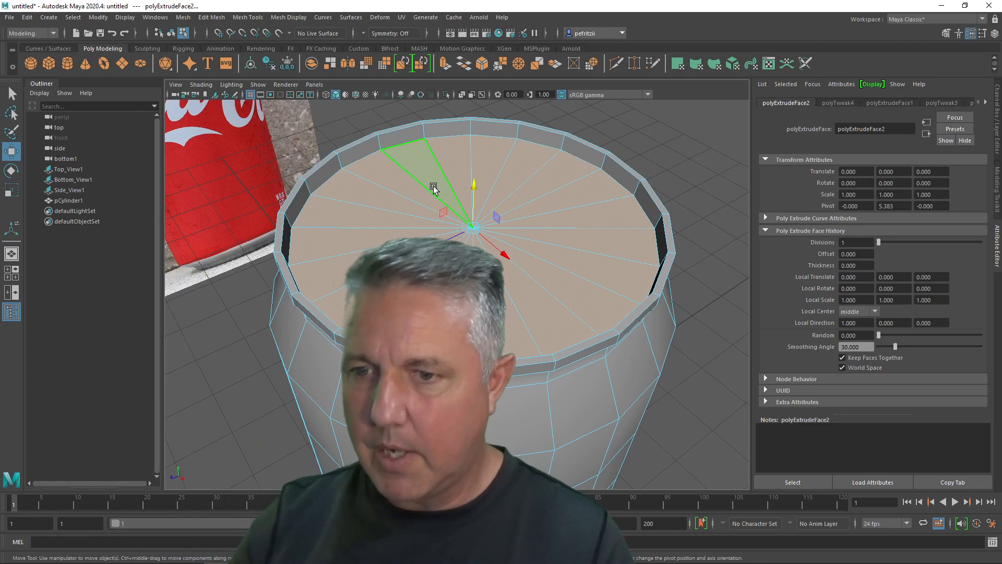
left_click_drag(420, 169, 394, 185, "alt")
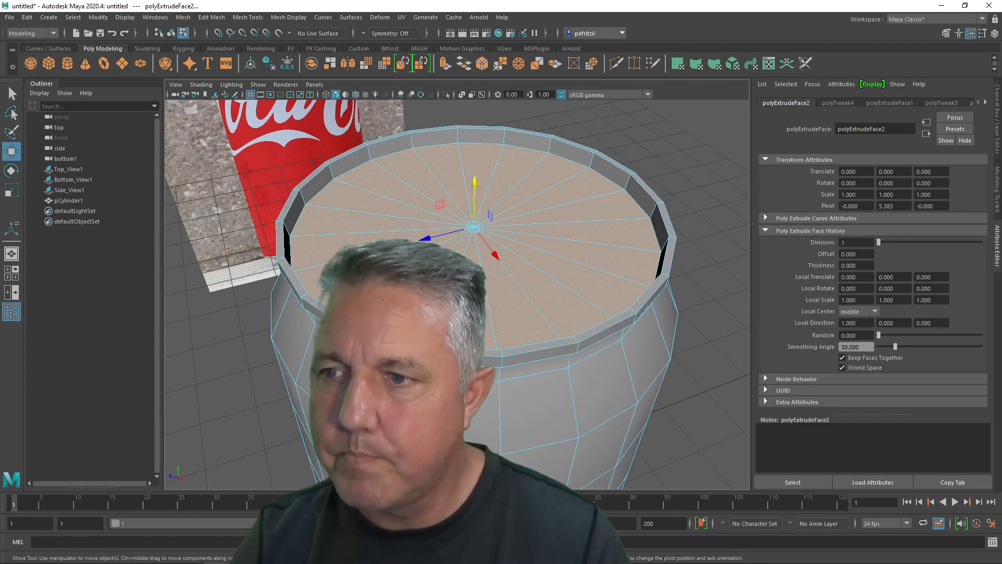
left_click_drag(426, 232, 383, 284, "alt")
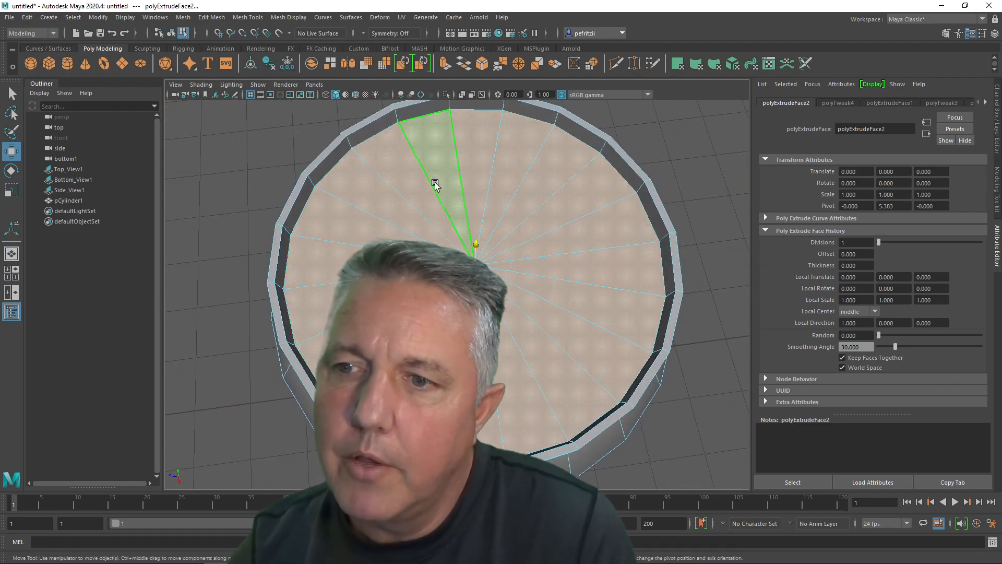
- Change to edge selection, try selecting the top cap's radial edges in the perspective view, and clear the selection in the four-view layout
right_click_drag(432, 184, 429, 159)
left_click_drag(421, 230, 426, 290, "alt")
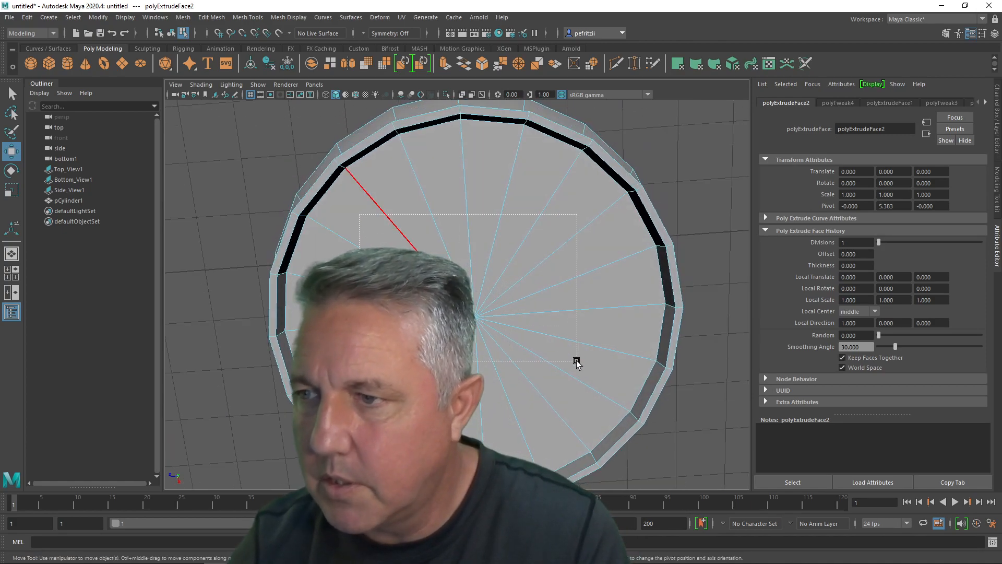
left_click(523, 347)
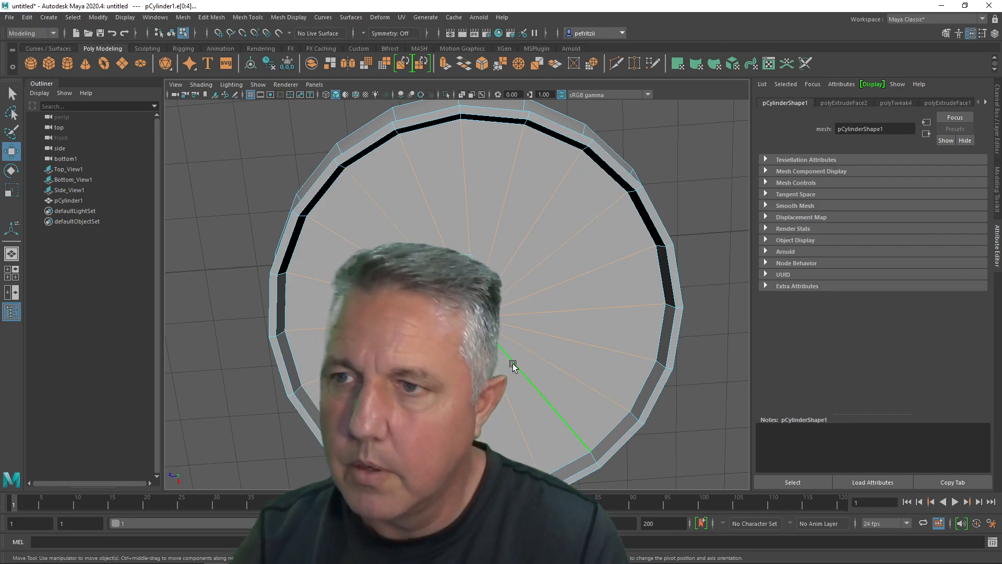
scroll(514, 368, "down", 3)
left_click_drag(513, 375, 490, 293, "alt")
scroll(522, 214, "down", 3)
key("space")
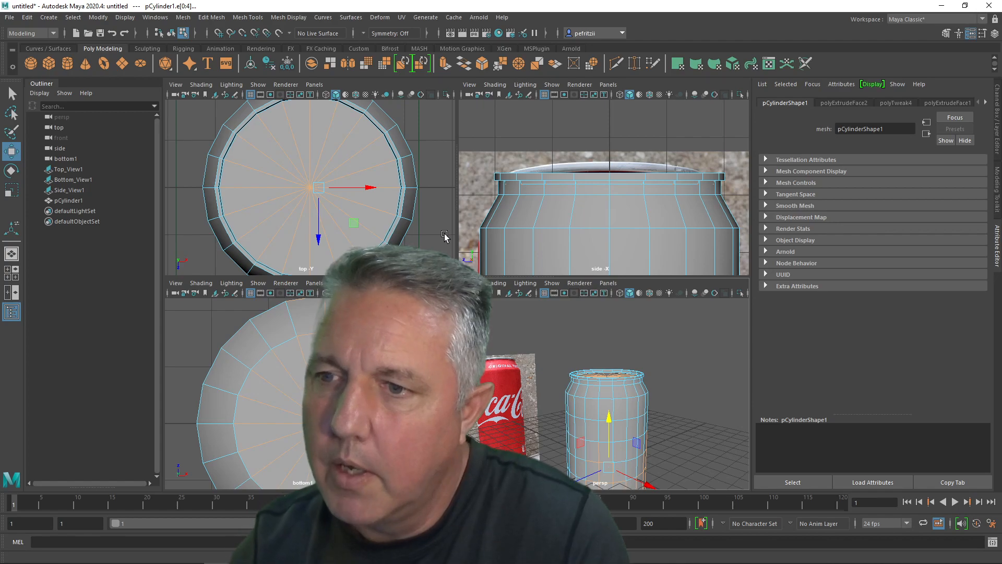
left_click(439, 239)
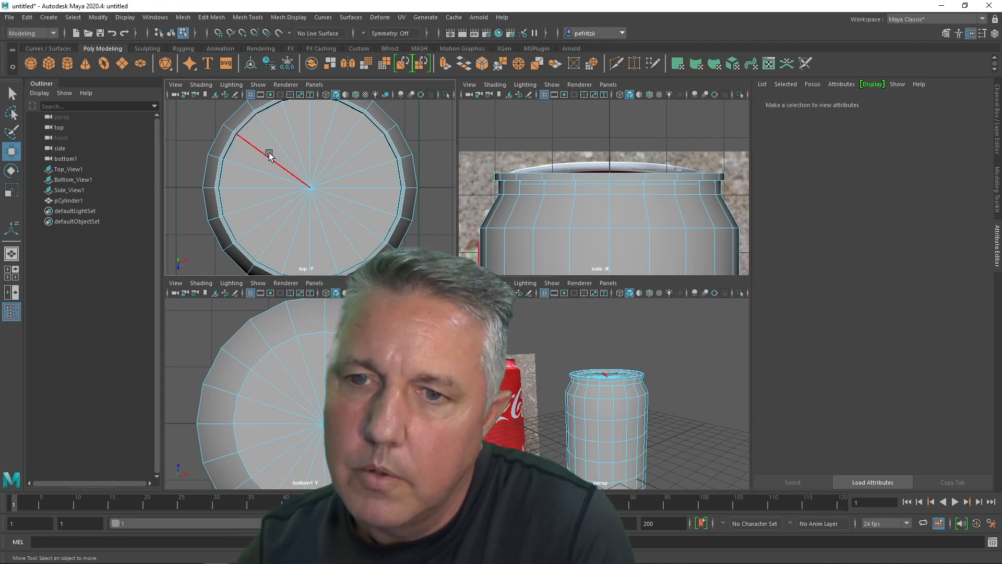
- Select the top cap's radial edges in the top view and deselect the bottom cap's edges in the bottom view
left_click_drag(268, 144, 346, 220)
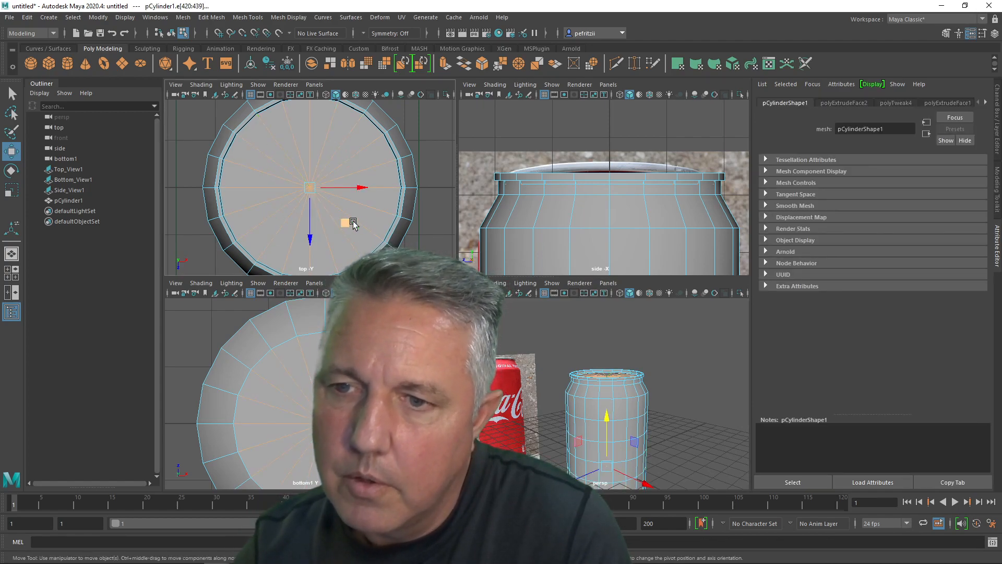
left_click(289, 398, "ctrl")
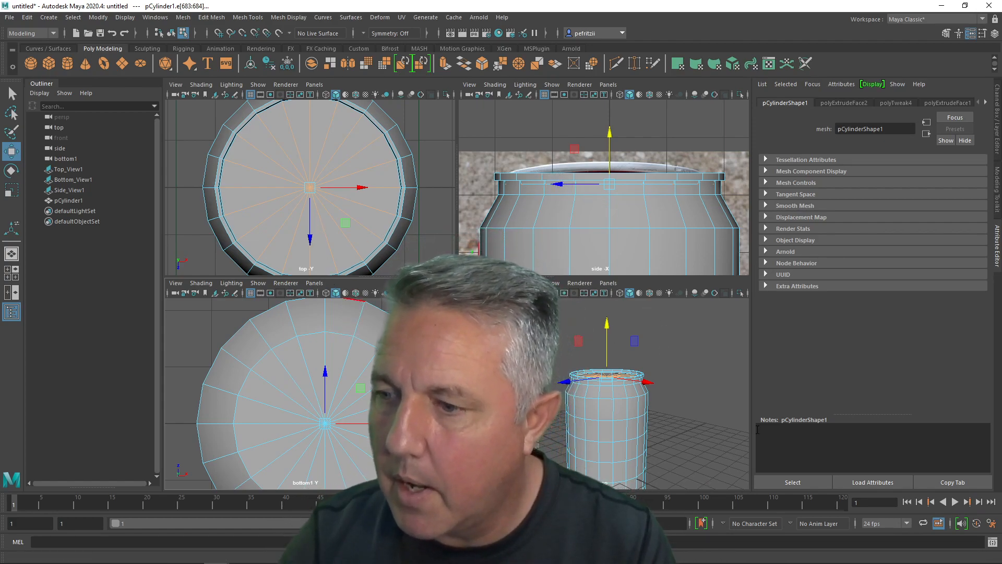
scroll(693, 432, "up", 3)
left_click_drag(682, 419, 753, 390, "alt")
left_click_drag(671, 403, 600, 431, "alt")
scroll(606, 428, "up", 5)
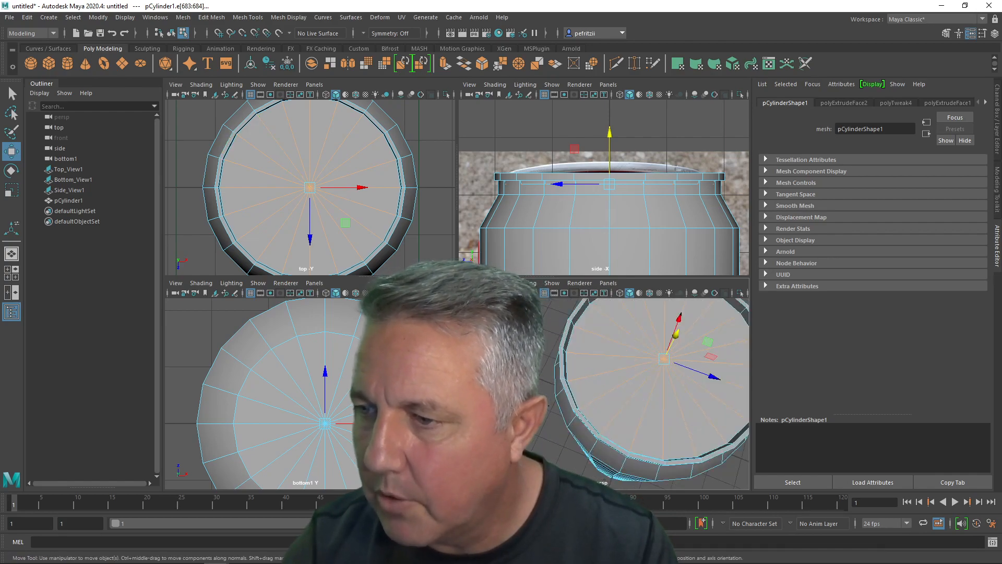
scroll(564, 400, "down", 4)
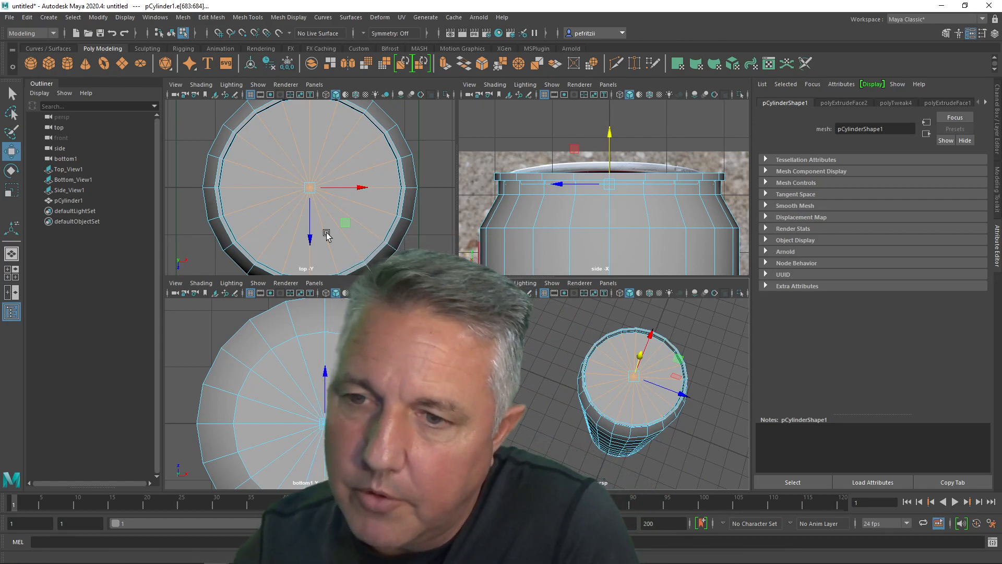
- Connect the selected radial edges with the Connect Tool at slide 0.5 to ring the top cap
right_click(309, 169)
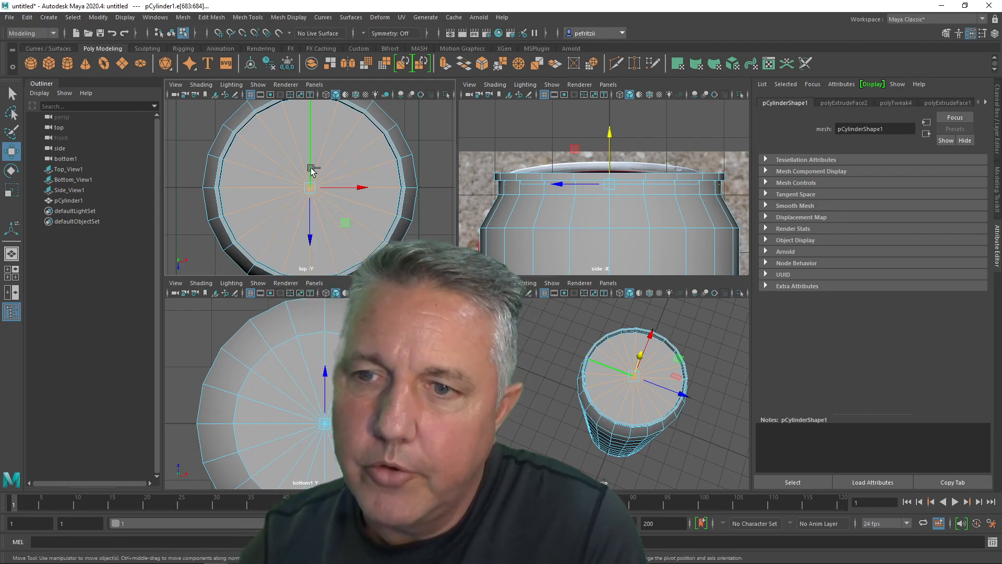
right_click(311, 170, "shift")
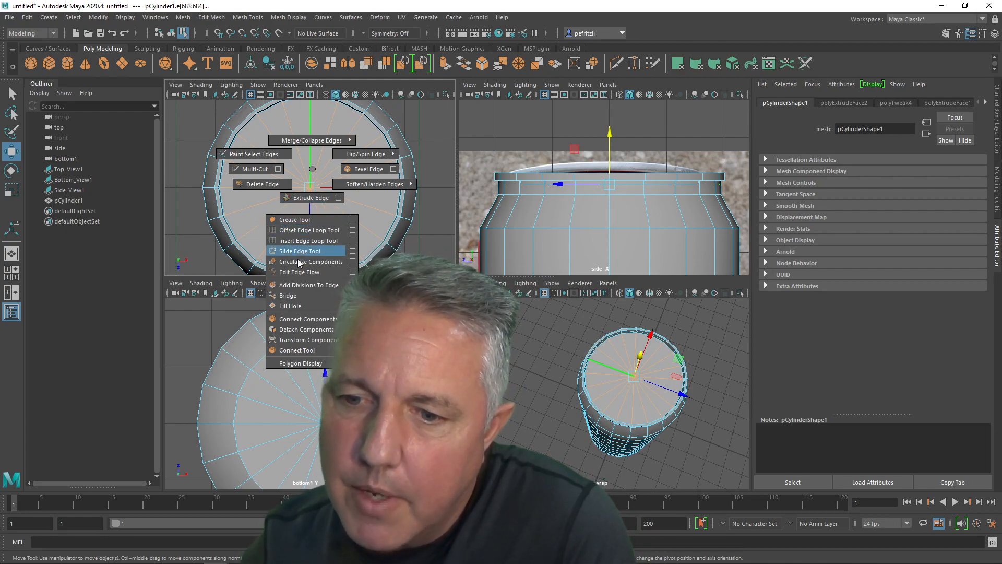
left_click(315, 350)
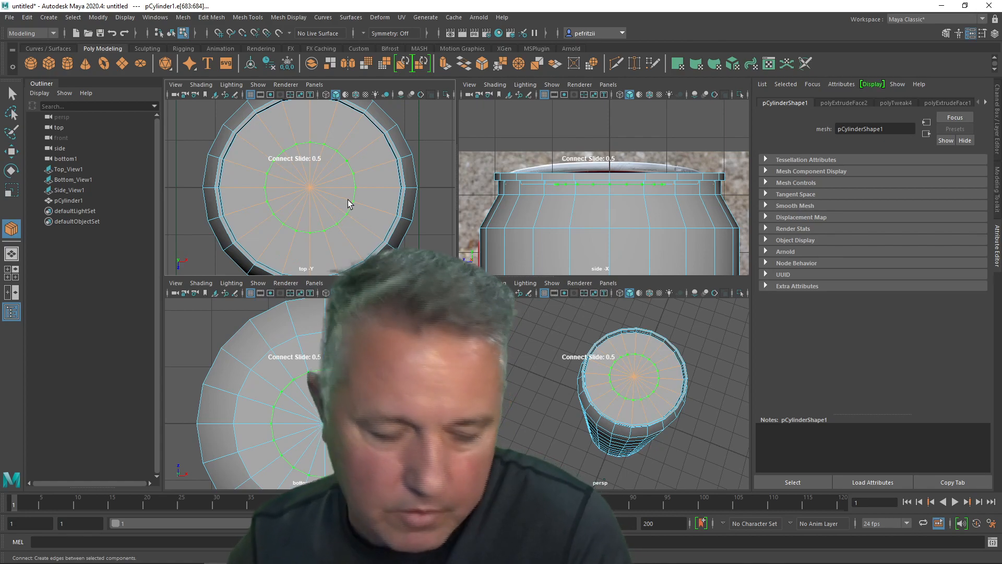
- Scale the new edge ring outward in the top view until it sits just inside the top cap's outer border
key("r")
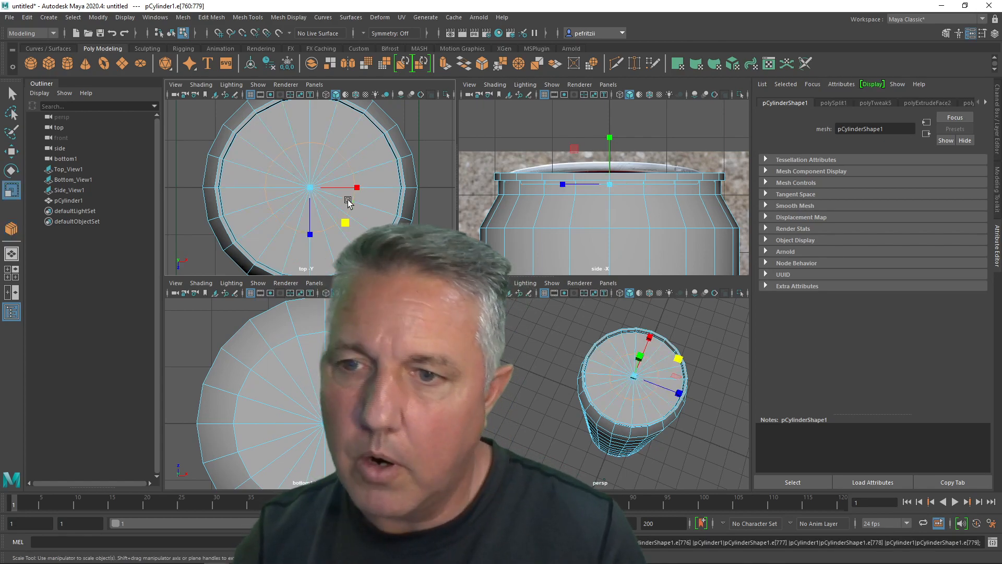
left_click(348, 226)
left_click_drag(356, 229, 367, 232)
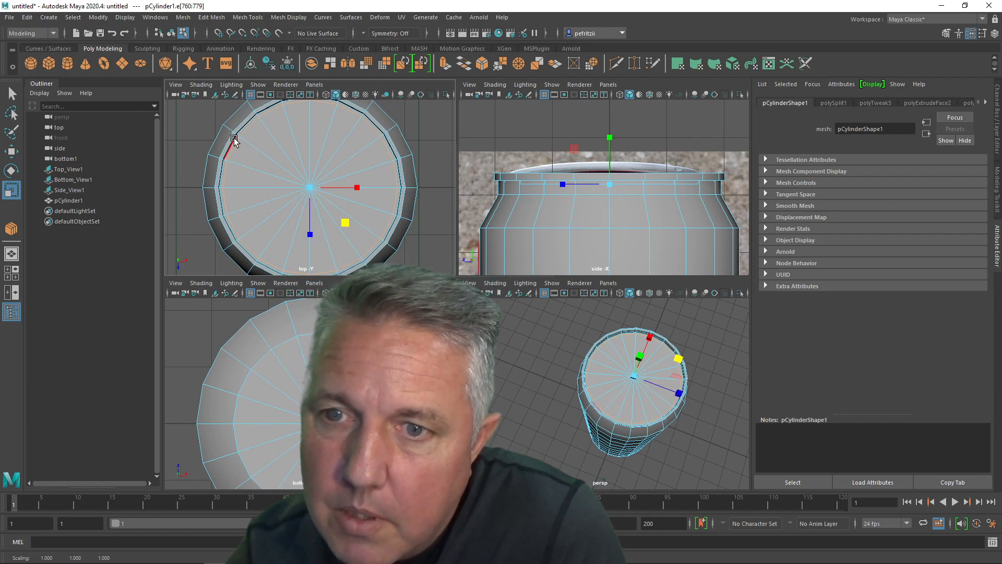
scroll(233, 140, "up", 2)
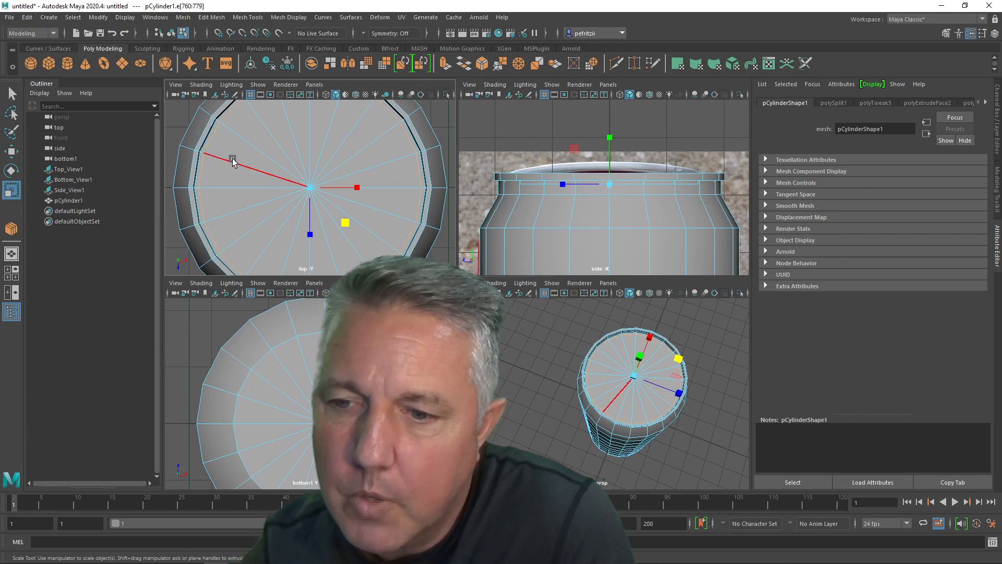
- Change to face selection and select the top cap's triangular faces inside the new ring in the top view
key("q")
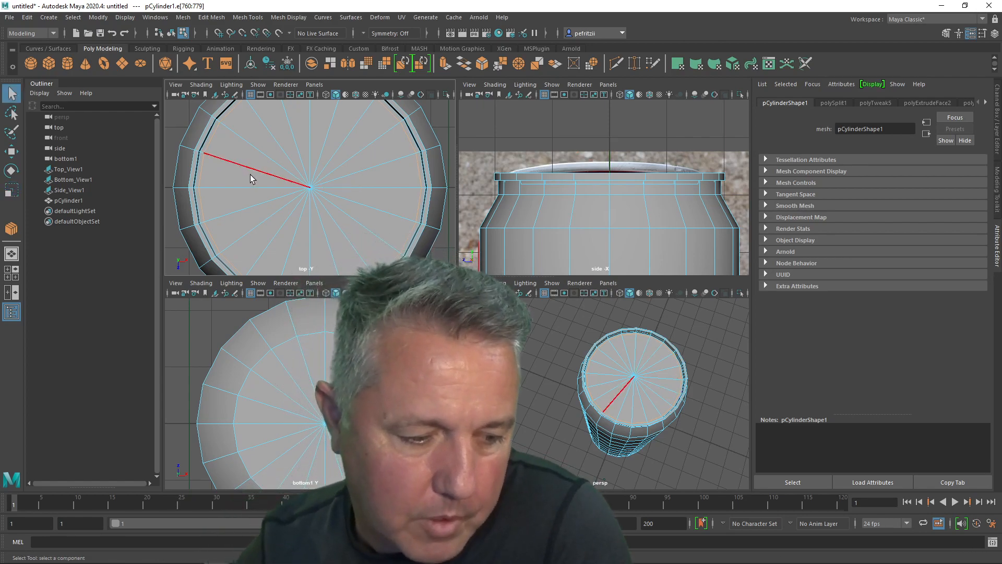
right_click(278, 181)
right_click_drag(278, 180, 268, 198)
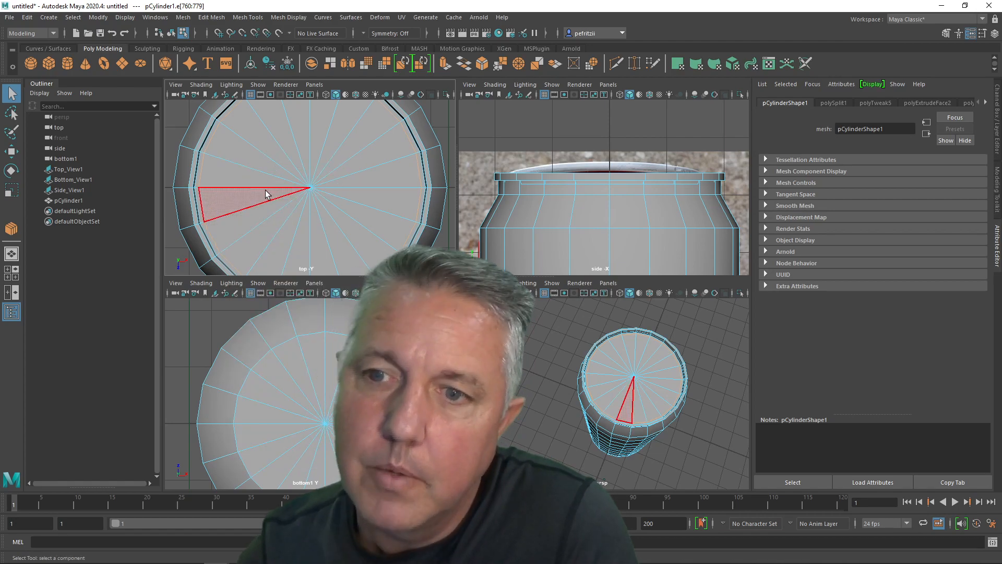
left_click_drag(262, 142, 379, 235)
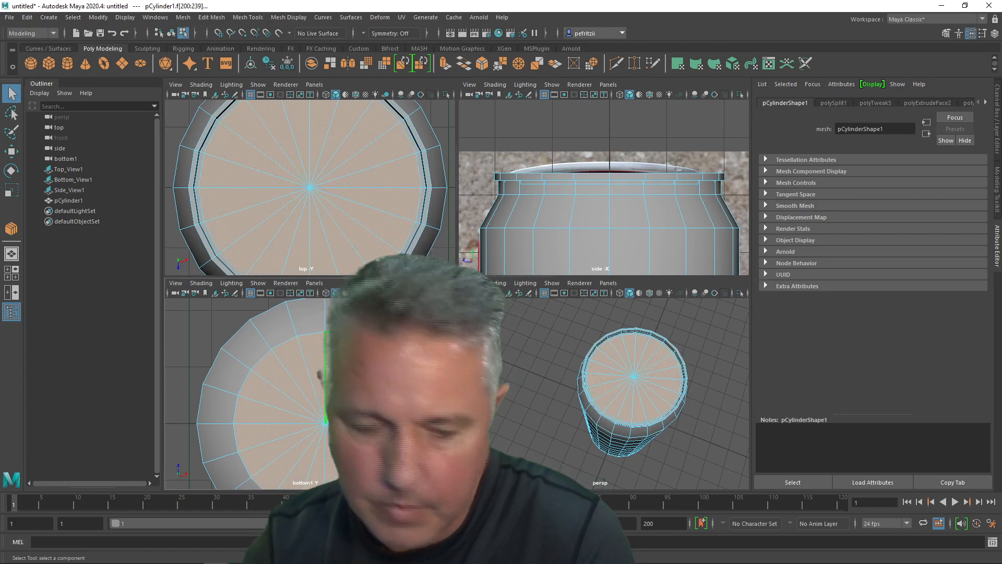
- Deselect all the bottom cap's faces in the bottom view, keep the top cap's inner faces selected and activate the Move tool
left_click(314, 361, "ctrl")
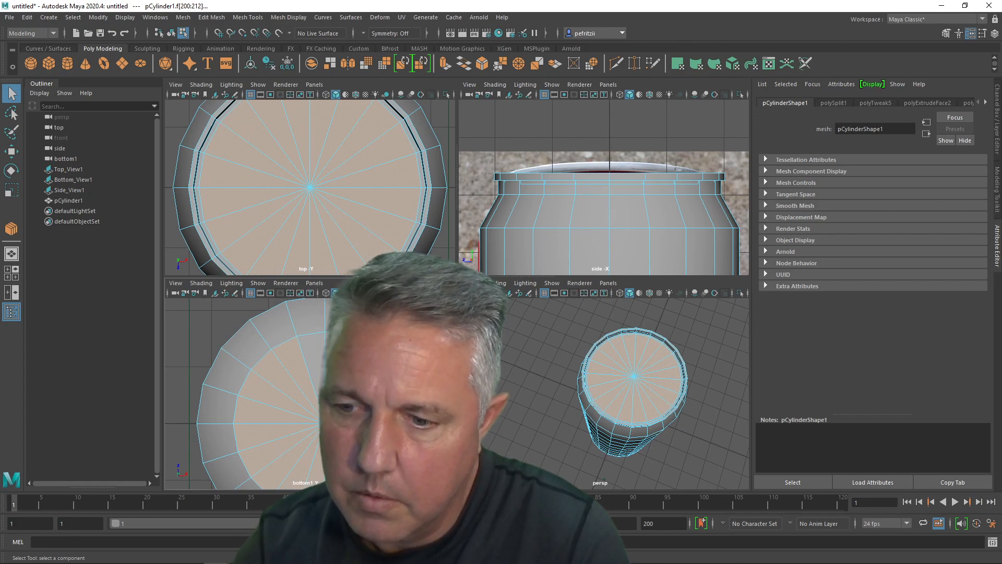
left_click(381, 451, "ctrl")
left_click(367, 466, "ctrl")
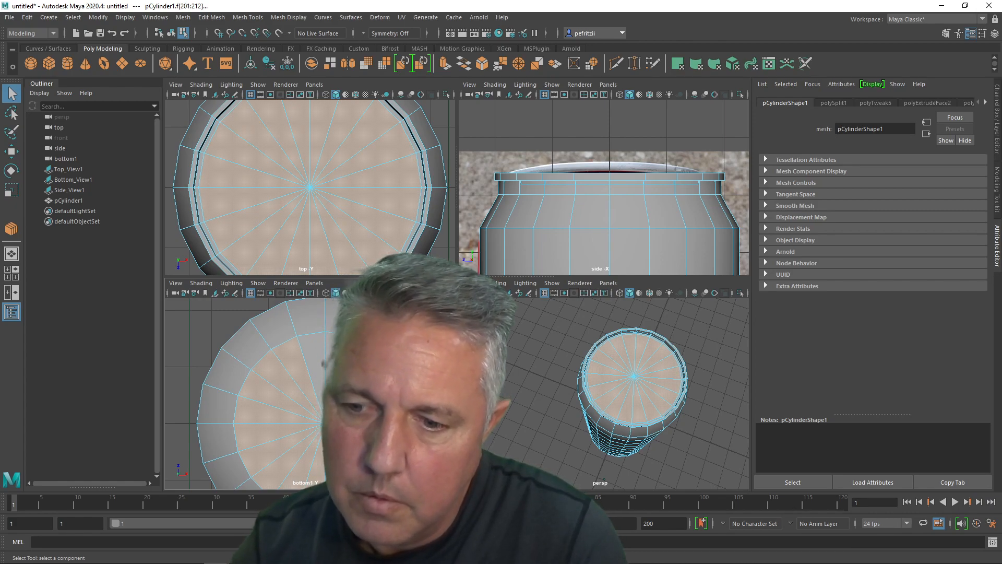
left_click(353, 477, "ctrl")
left_click(333, 476, "ctrl")
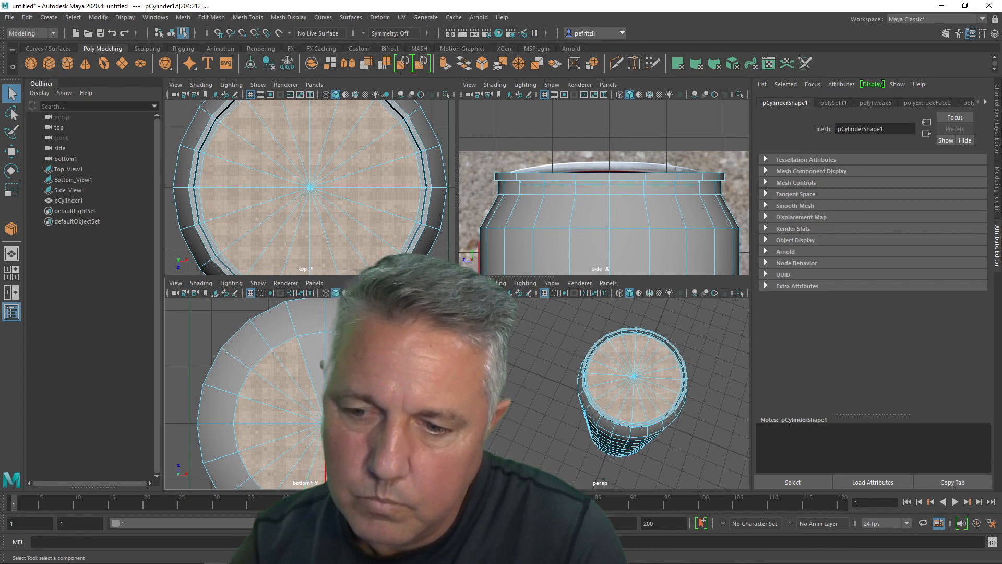
left_click(318, 461, "shift")
left_click(306, 455, "shift")
left_click(289, 453, "shift")
left_click(267, 431, "shift")
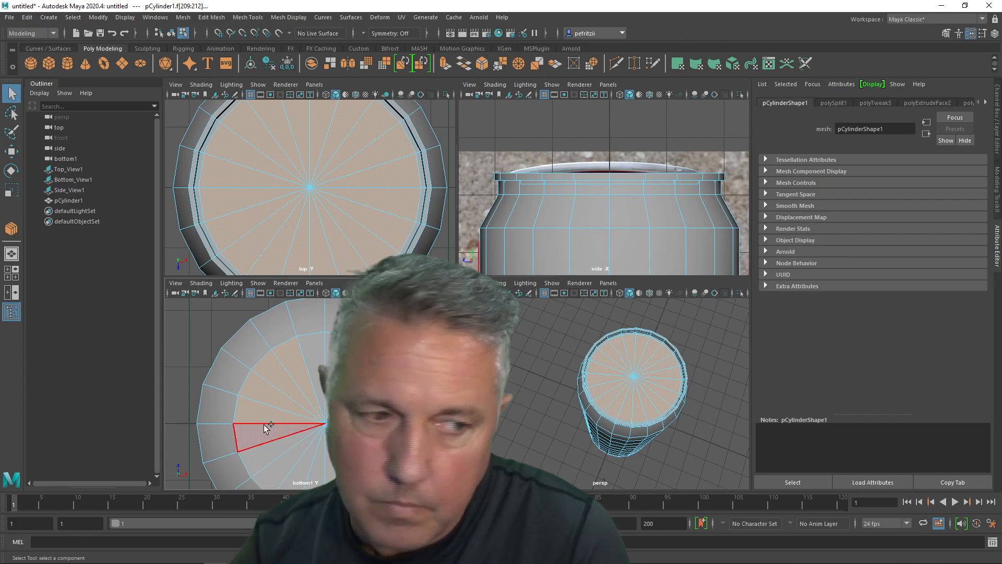
left_click(205, 402, "shift")
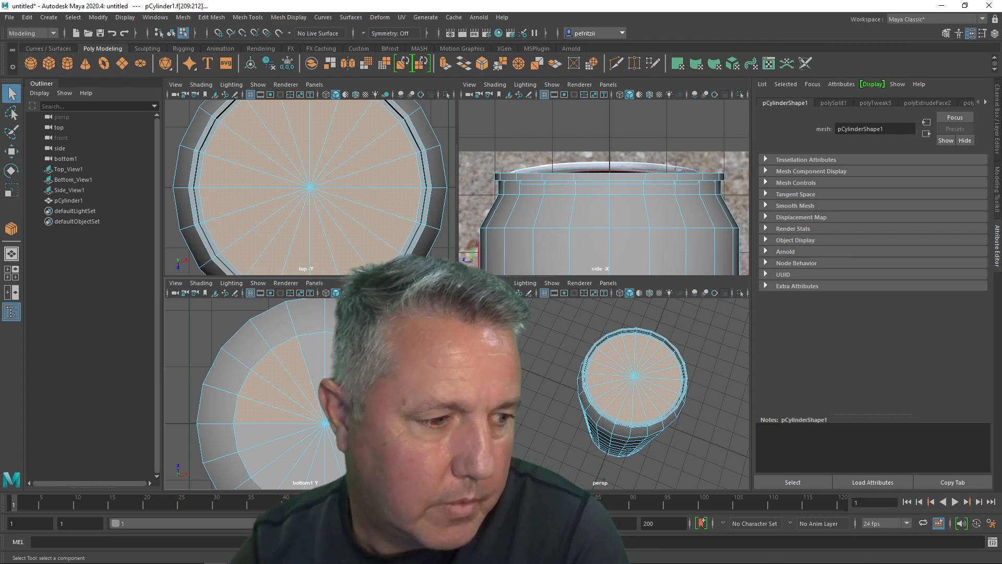
left_click(263, 417, "shift")
left_click(262, 401, "shift")
left_click(278, 373, "shift")
left_click(295, 364, "shift")
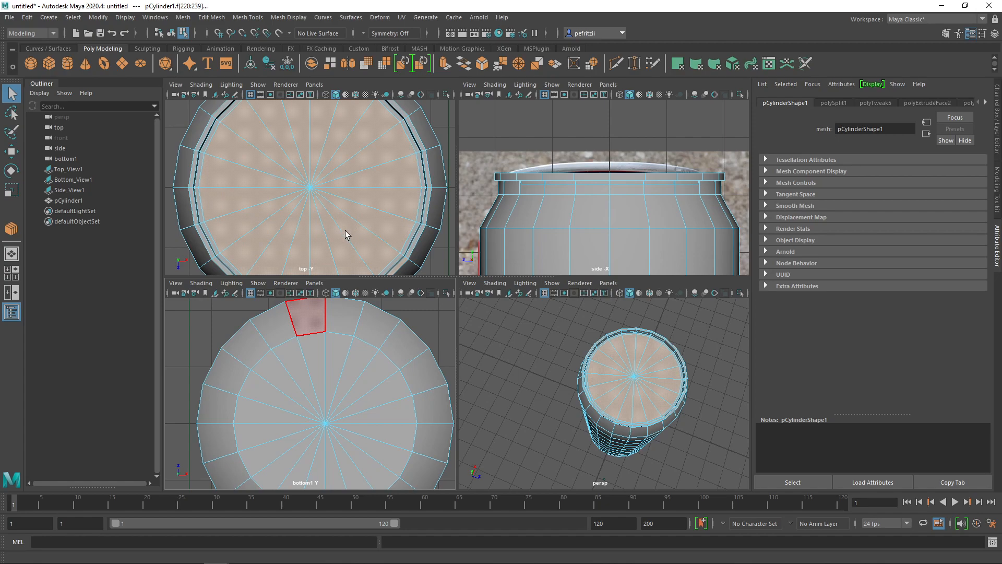
key("w")
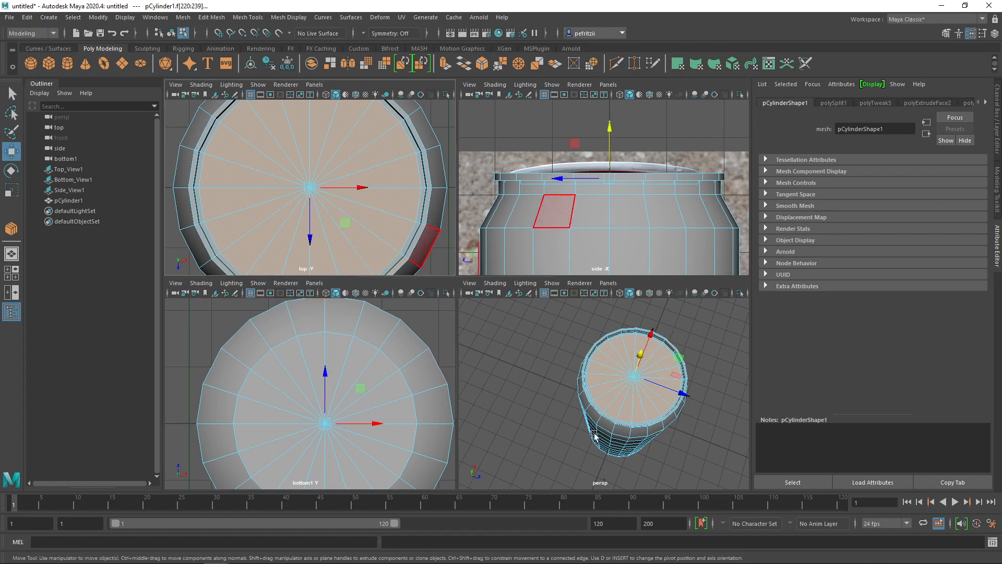
left_click_drag(562, 417, 686, 418, "alt")
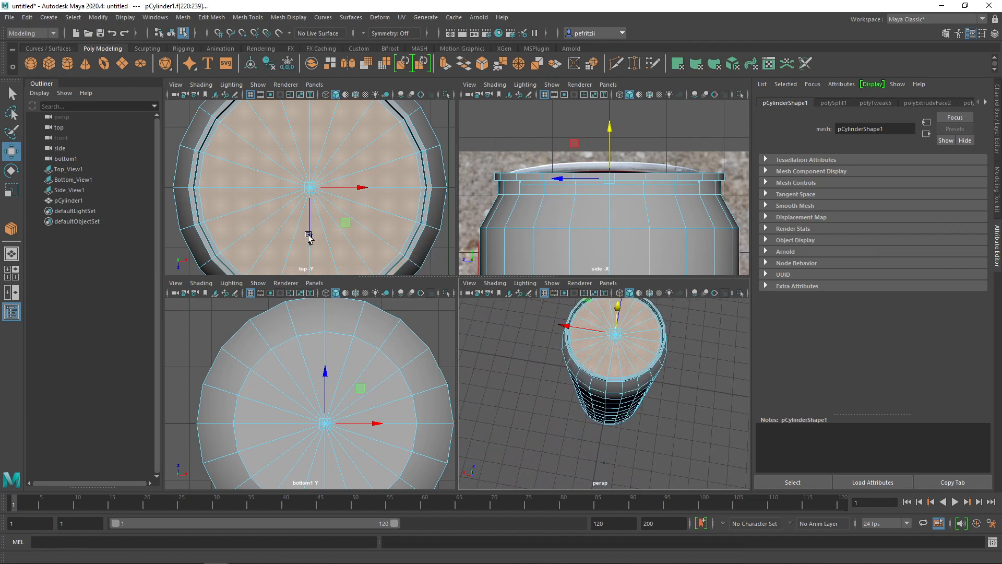
key("ctrl+e")
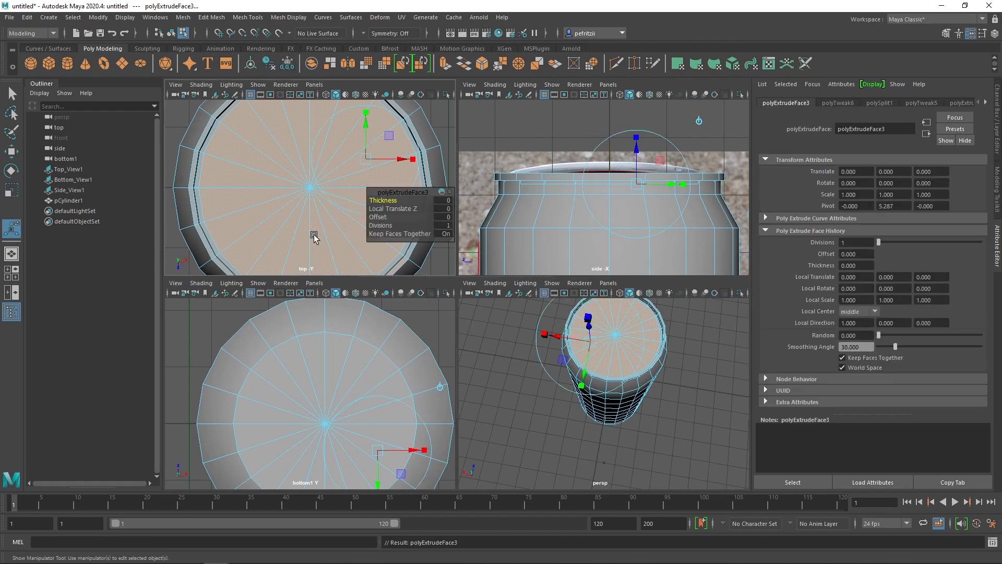
key("w")
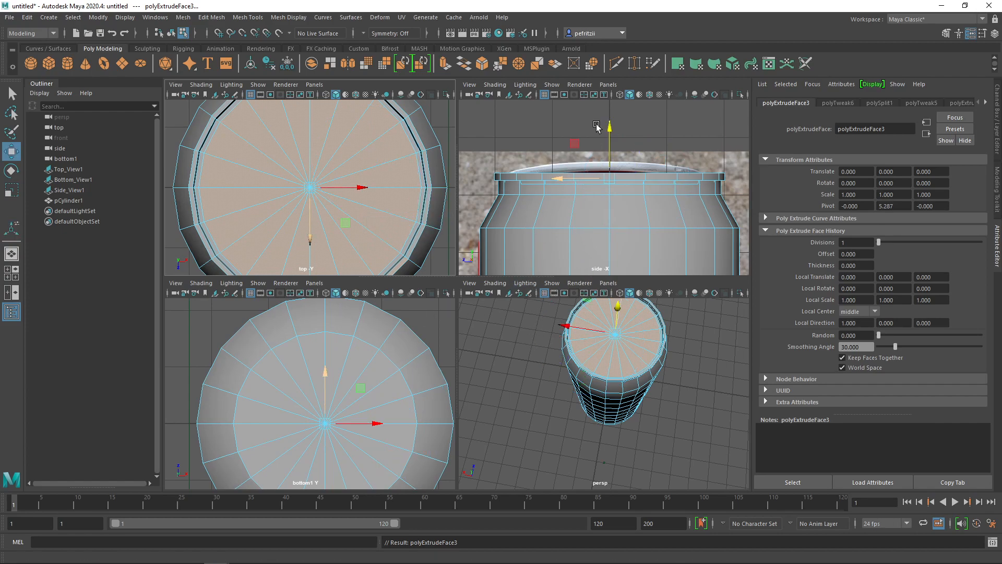
left_click_drag(545, 430, 516, 424, "alt")
scroll(542, 405, "up", 5)
scroll(557, 405, "down", 5)
scroll(516, 424, "up", 5)
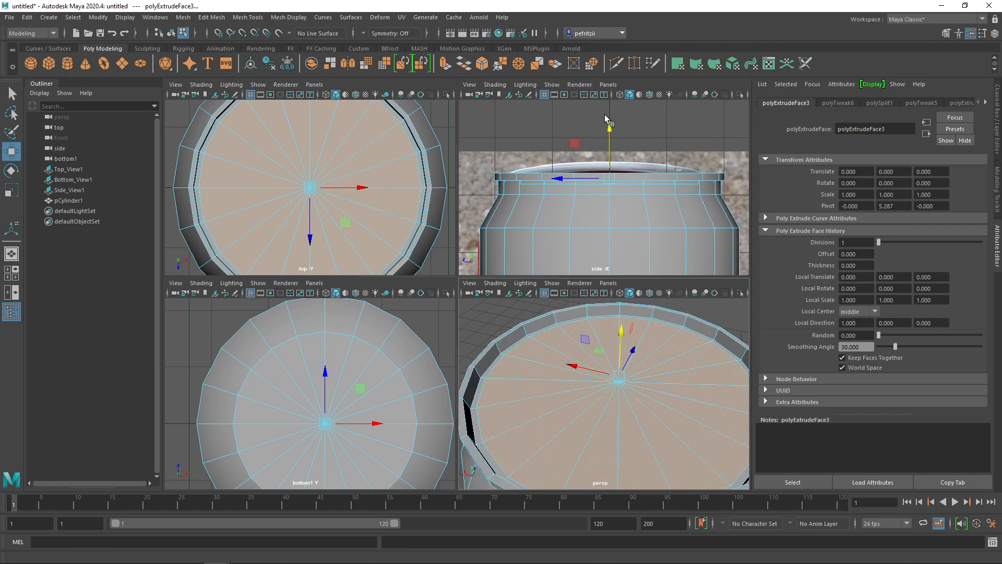
left_click_drag(609, 127, 610, 125)
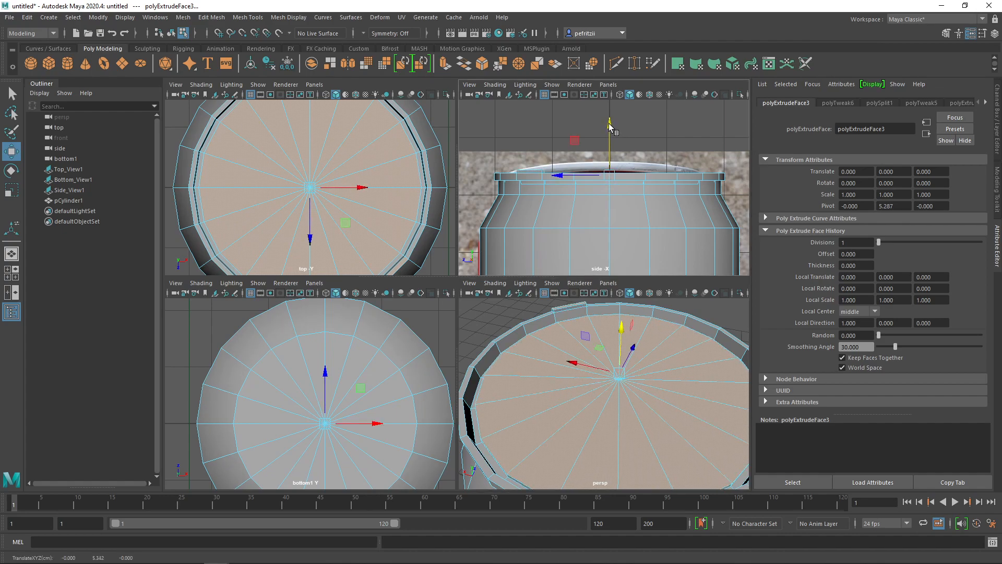
key("ctrl+z")
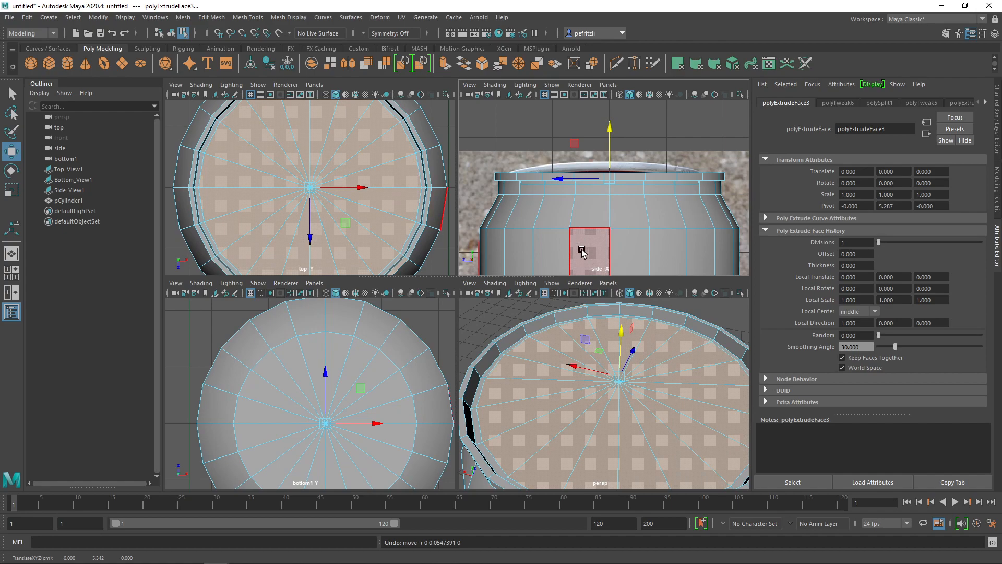
key("ctrl+z")
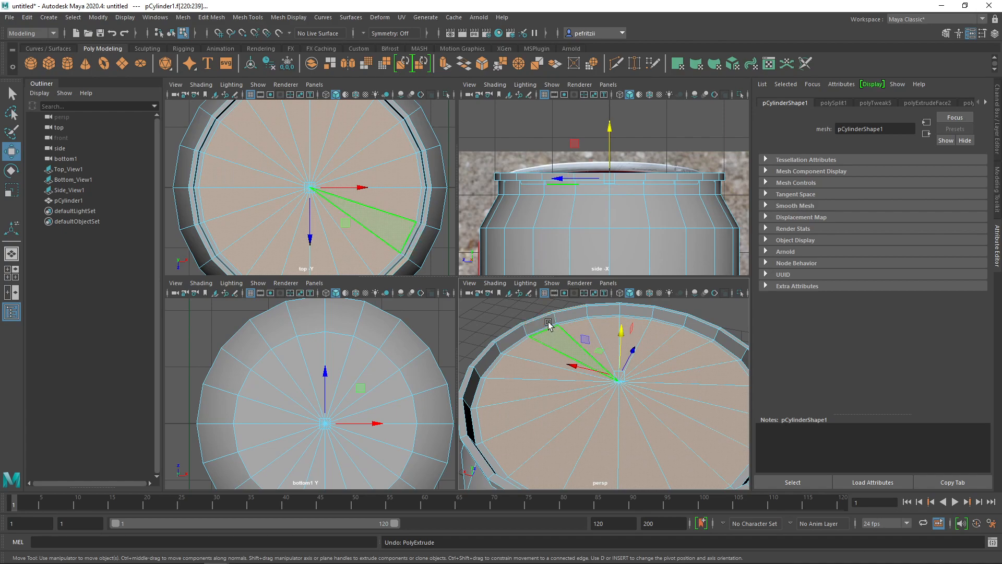
- Restore the selection to only the top cap's inner faces and lower them slightly beneath the rim in the side view
left_click_drag(542, 333, 586, 339, "alt")
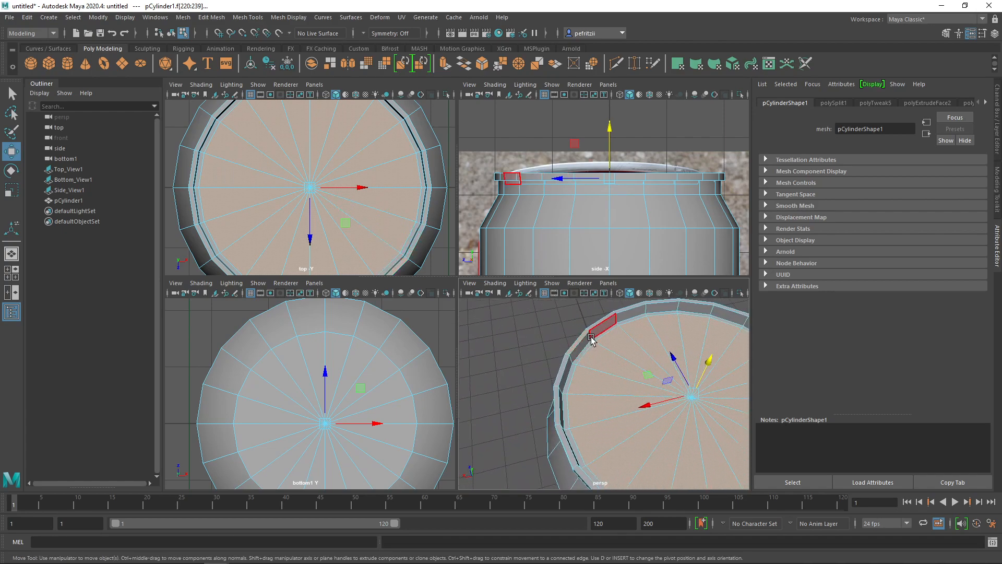
key("ctrl+z")
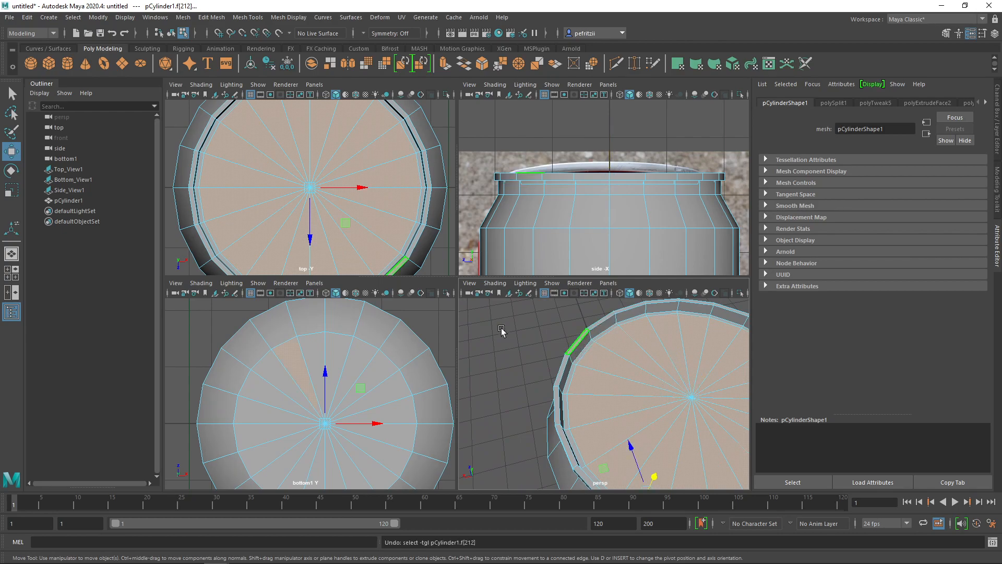
double_click(613, 319)
left_click(574, 342, "shift")
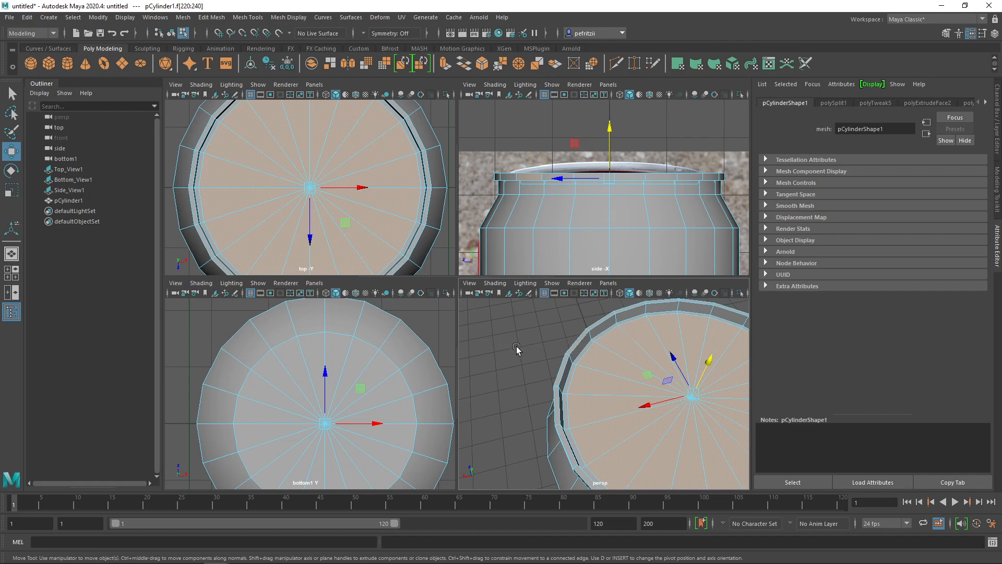
left_click(525, 179, "shift")
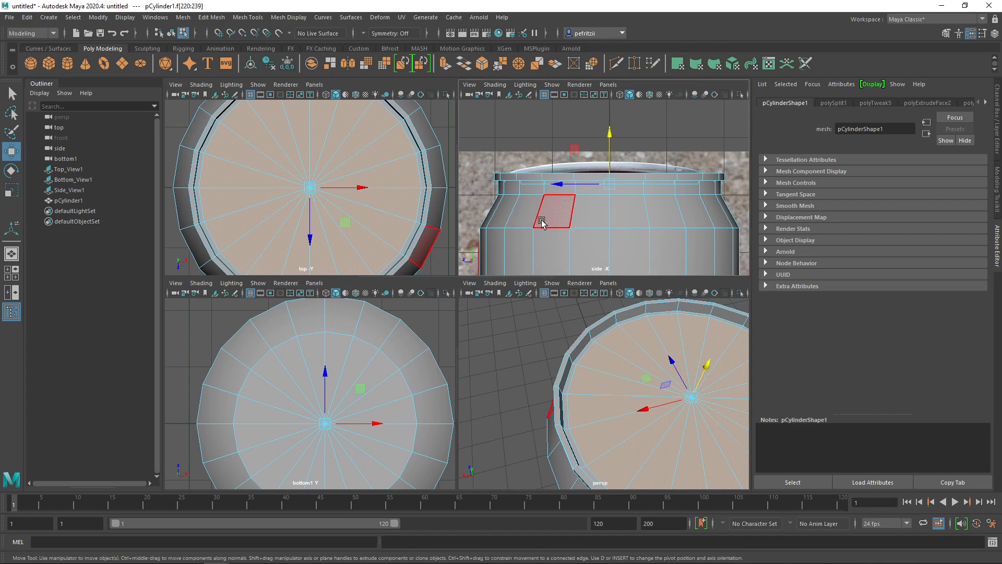
- Extrude the lowered inner faces of the top cap and raise them to a height of about 5.28 in the side view
mouse_move(546, 208)
left_mouse_down("alt")
mouse_move(537, 197)
mouse_move(540, 209)
left_mouse_up("alt")
left_click_drag(551, 327, 603, 399, "alt")
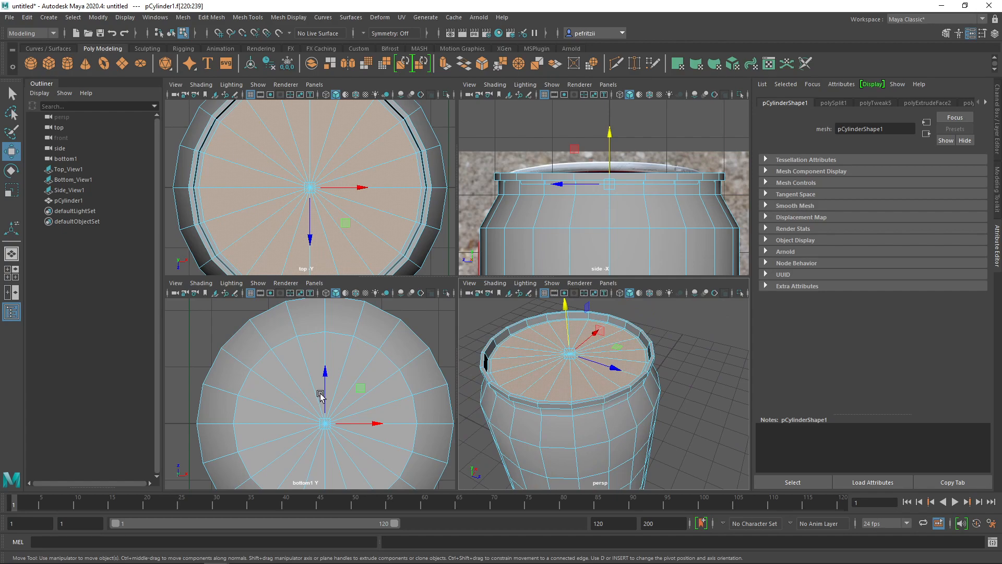
scroll(295, 236, "down", 5)
scroll(294, 233, "up", 2)
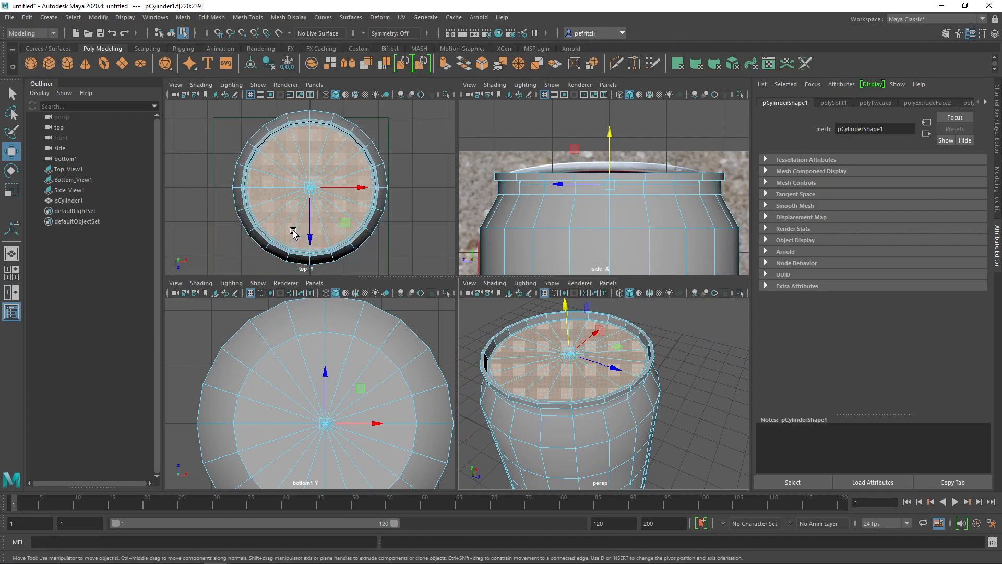
scroll(349, 187, "up", 2)
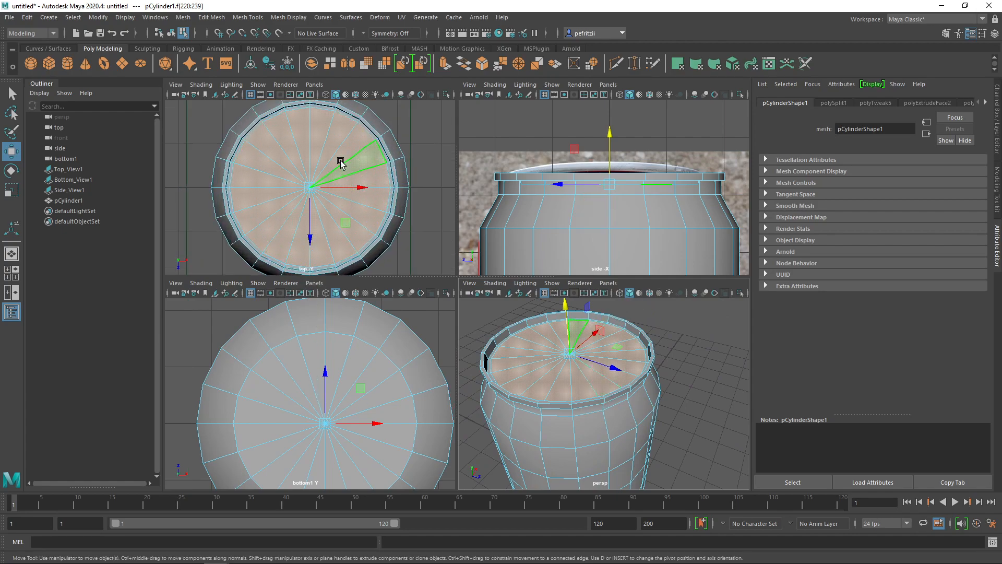
left_click_drag(715, 381, 546, 397, "alt")
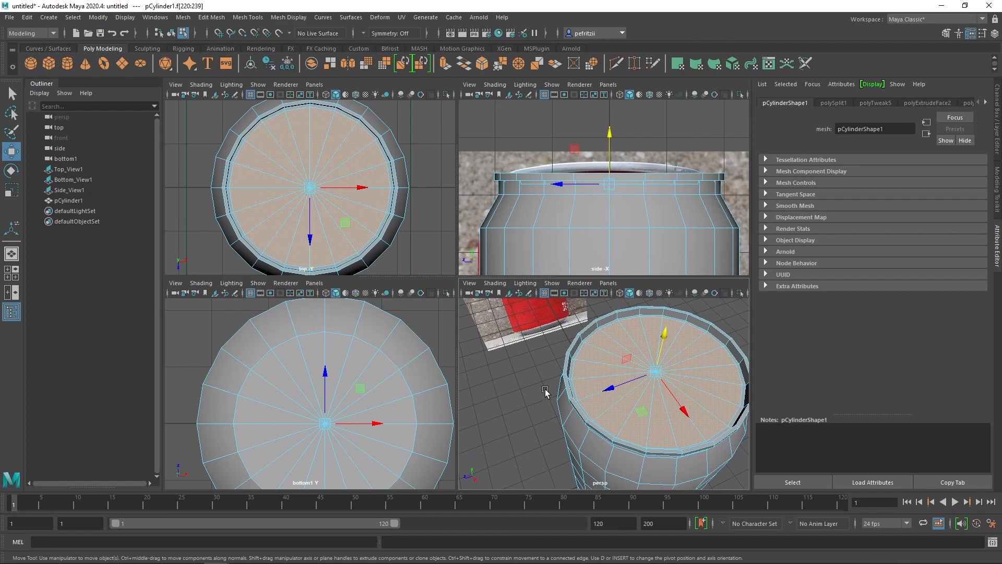
key("ctrl+e")
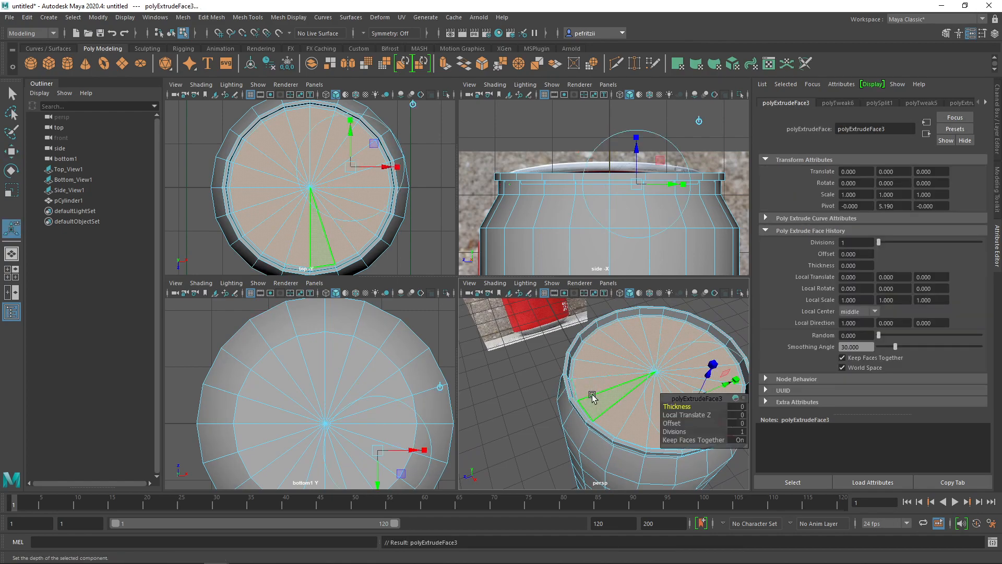
key("w")
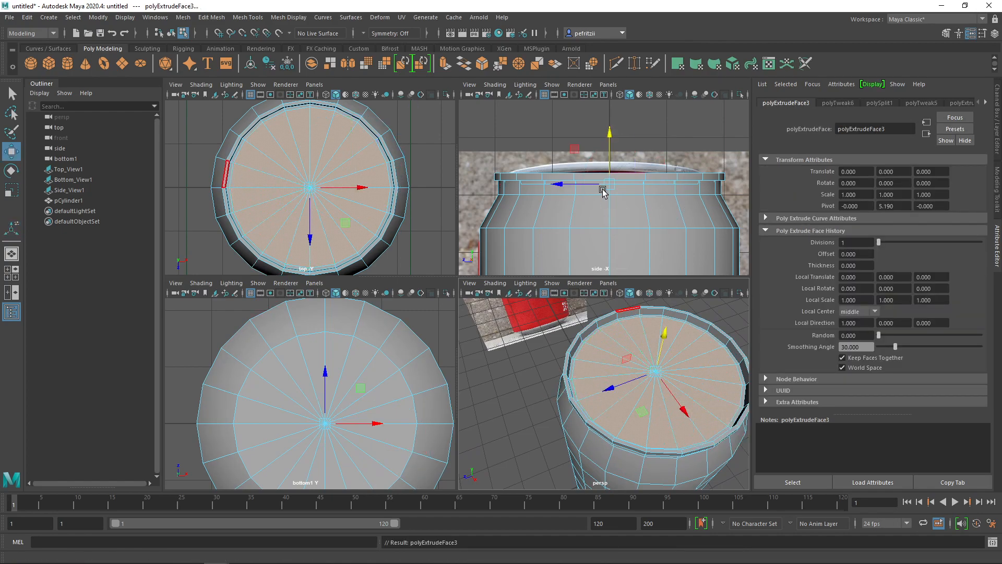
left_click_drag(611, 134, 610, 134)
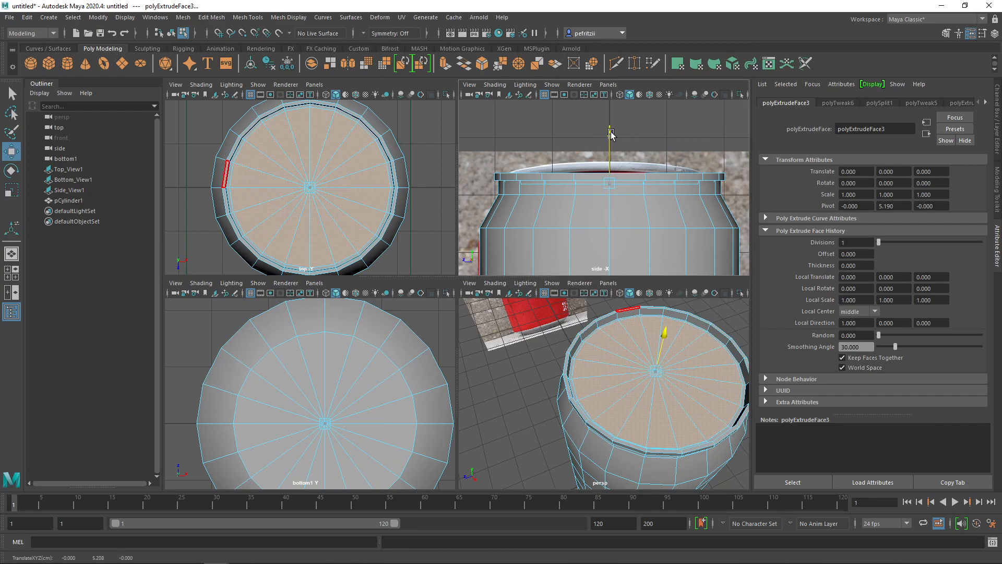
left_click_drag(611, 131, 612, 130)
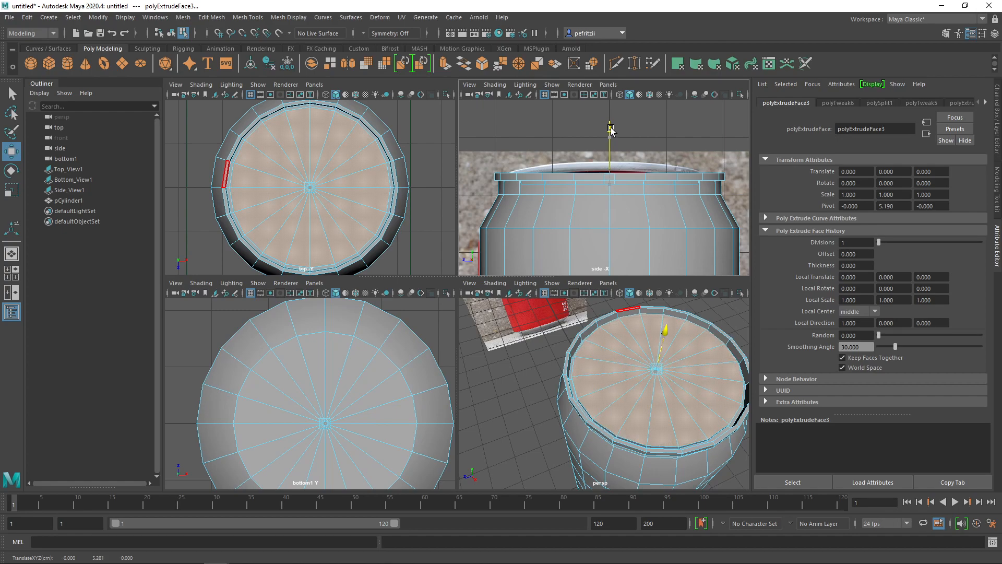
left_click_drag(611, 131, 611, 130)
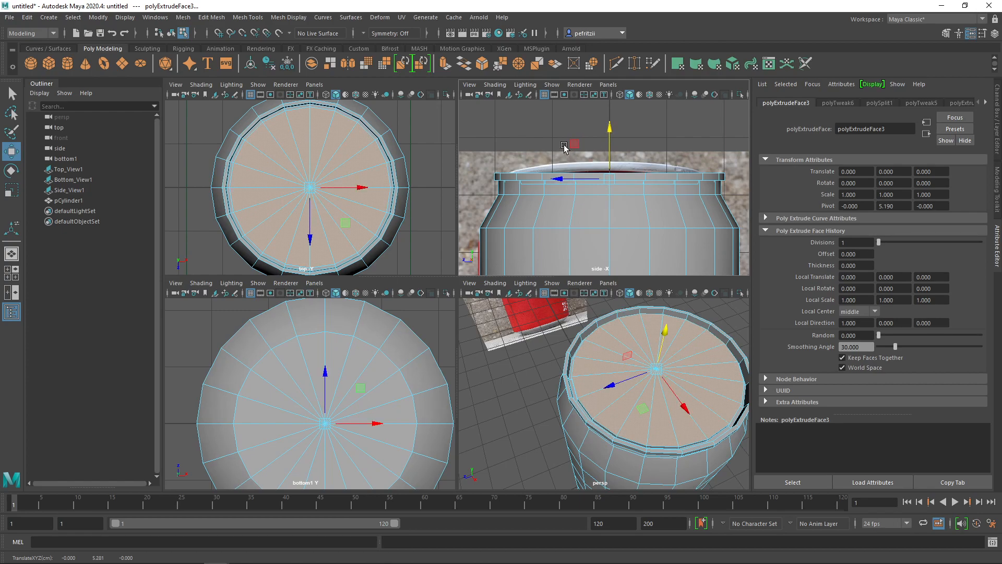
- Raise the extruded top cap faces slightly more in the perspective view and check the groove inside the rim
left_click_drag(497, 152, 497, 148, "alt")
left_click_drag(530, 351, 606, 367, "alt")
scroll(578, 337, "up", 4)
left_click_drag(502, 391, 666, 409, "alt")
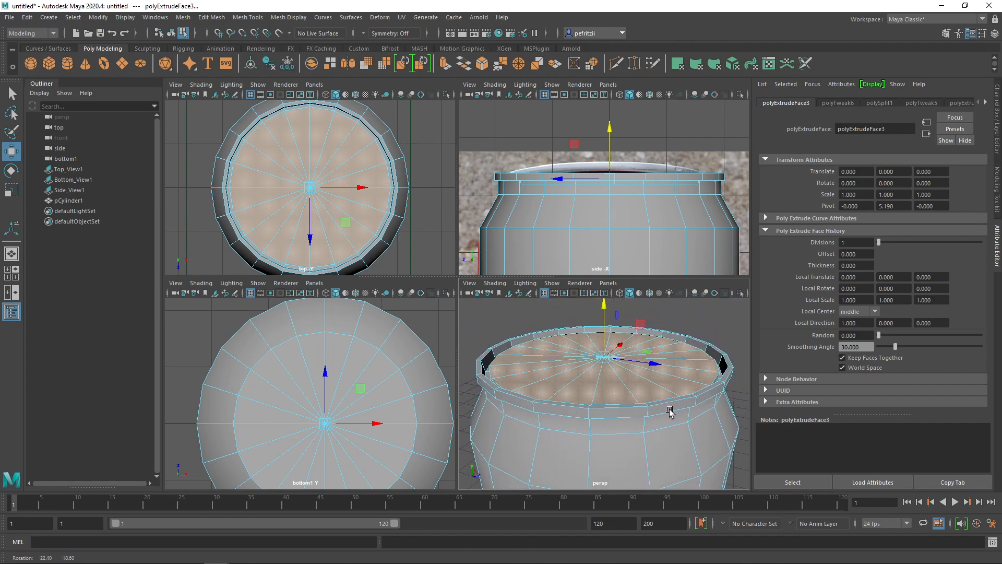
left_click_drag(606, 324, 604, 310)
left_click_drag(554, 377, 525, 397, "alt")
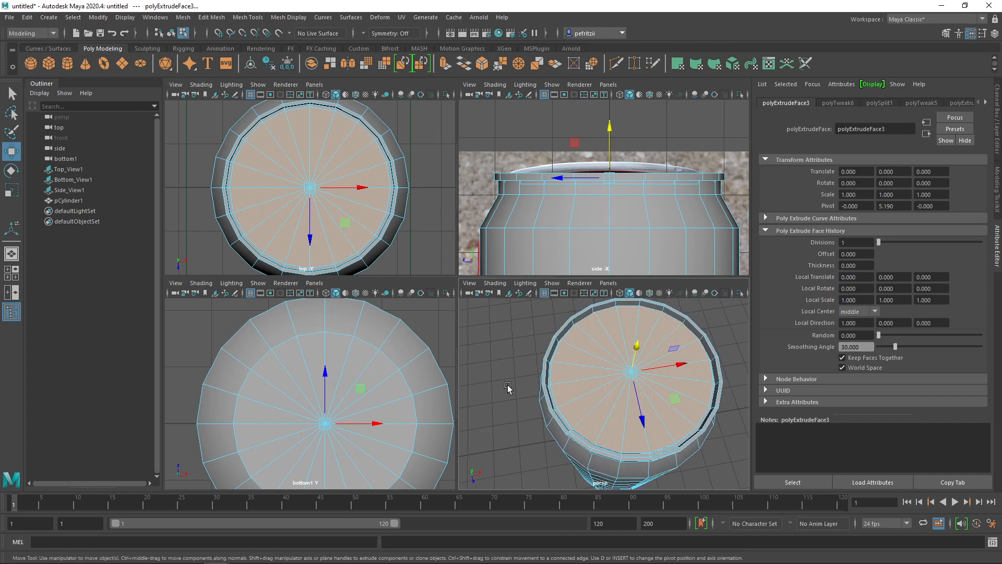
left_click_drag(519, 371, 509, 370, "alt")
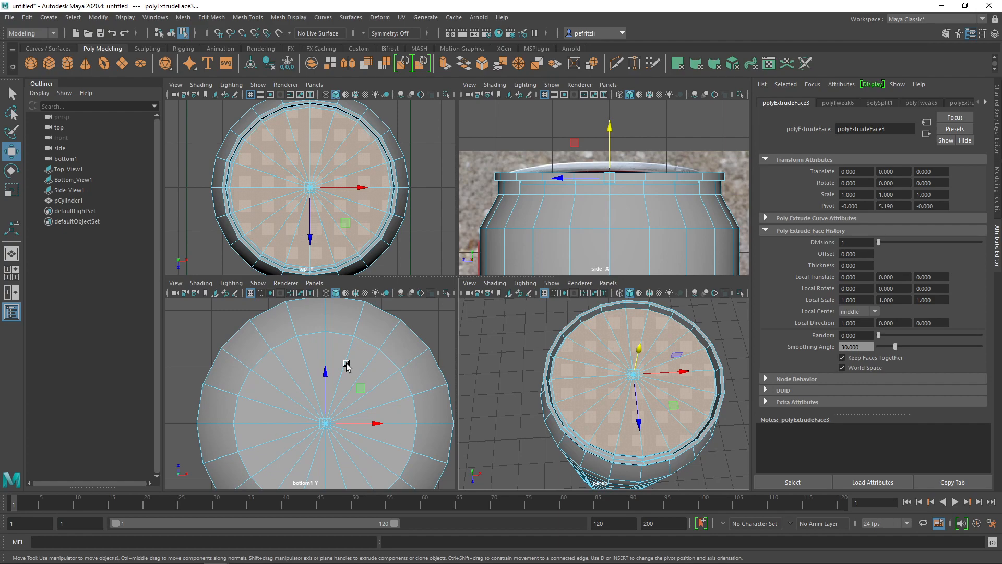
left_click(594, 414)
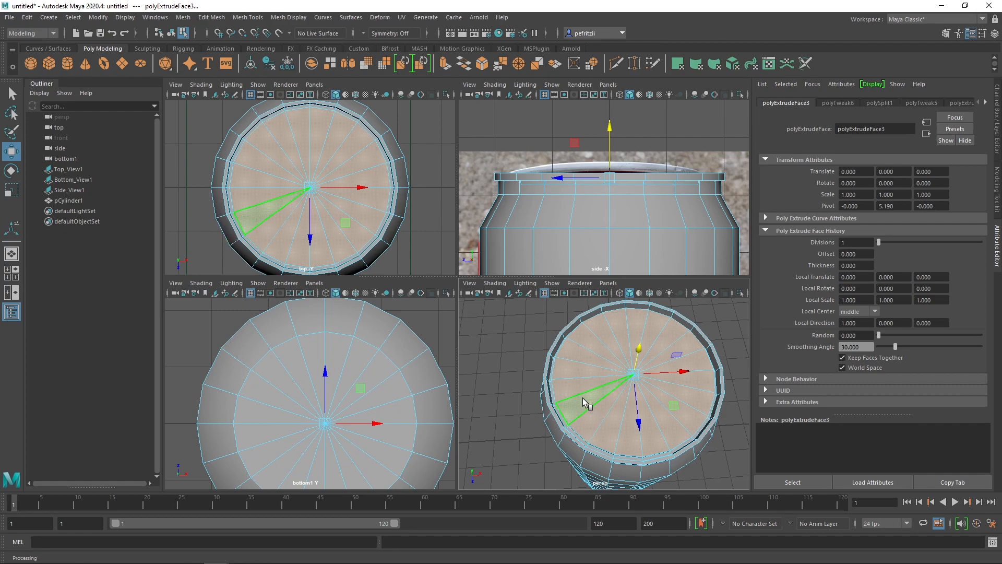
scroll(584, 402, "up", 2)
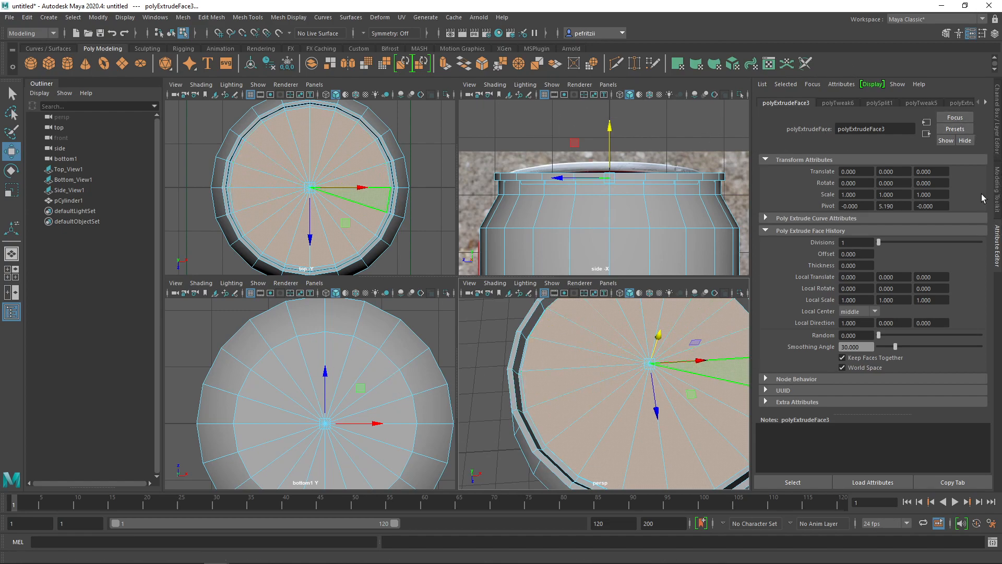
- Make the Top_View reference layer visible to compare the can's lid with the photo in the top view
left_click(997, 144)
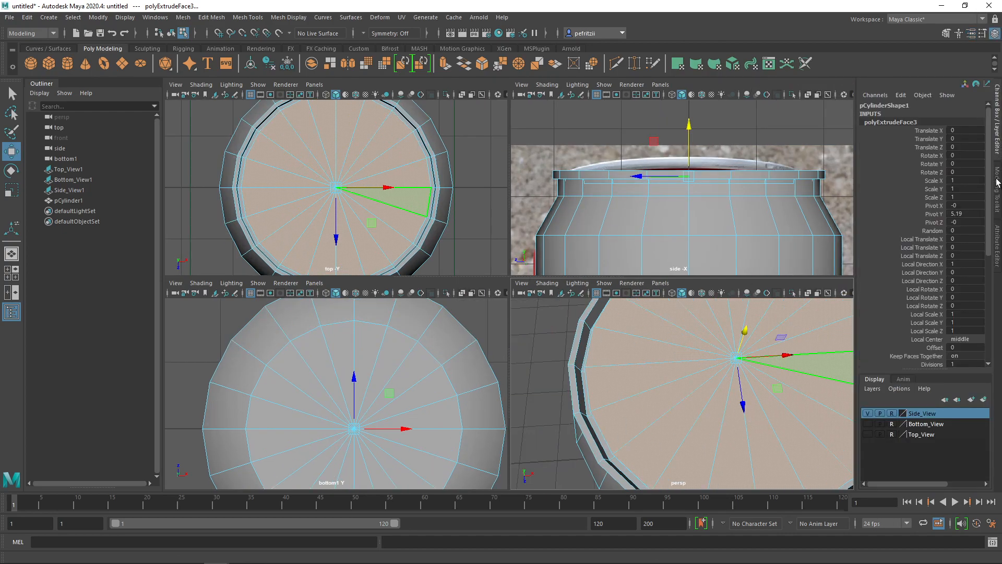
left_click(871, 434)
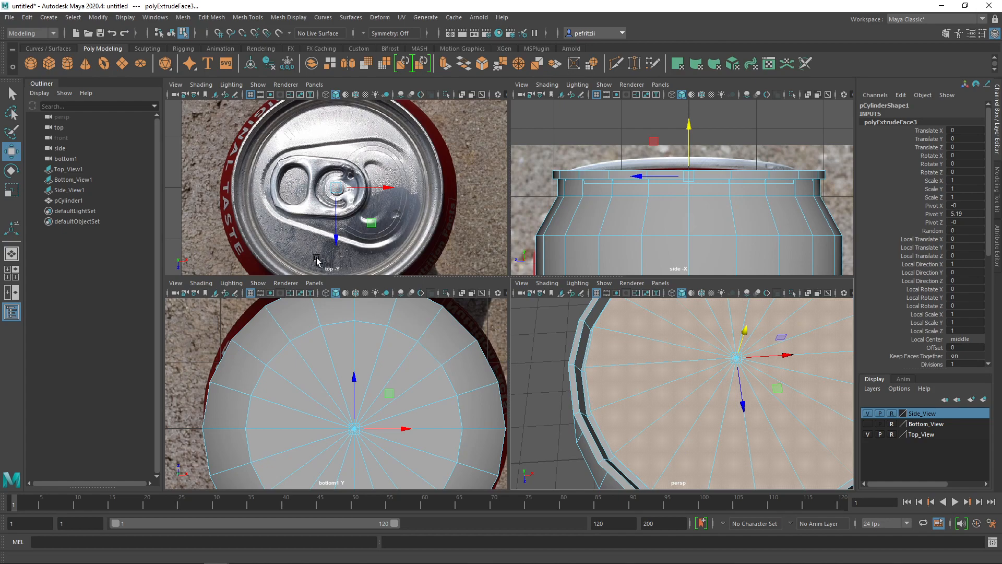
scroll(578, 325, "down", 2)
scroll(578, 325, "up", 2)
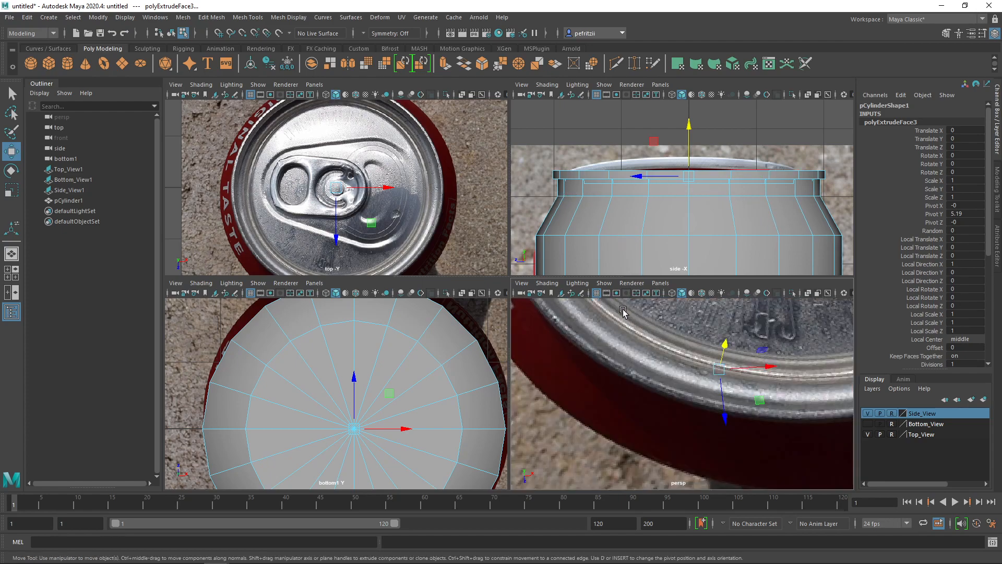
- Return the can to object mode in an enlarged perspective view and inspect its top rim, sides and bottom
key("space")
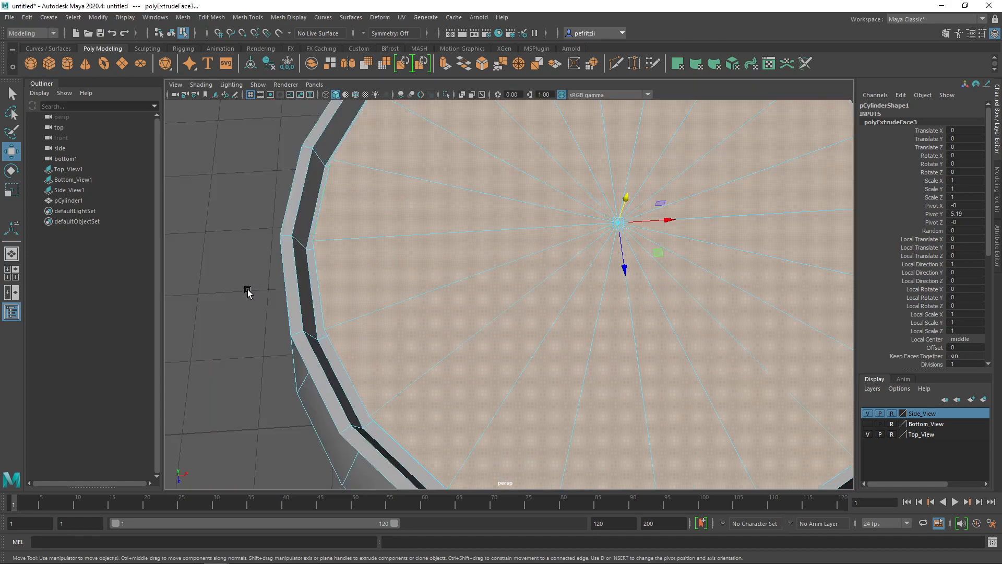
left_click_drag(248, 289, 326, 237, "alt")
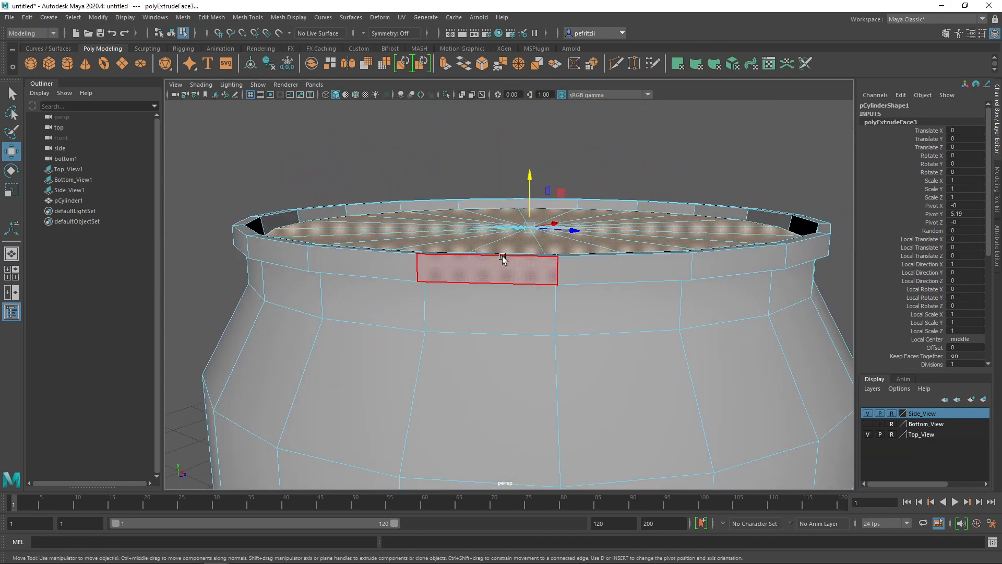
left_click_drag(577, 260, 557, 263, "alt")
right_click_drag(528, 228, 573, 206)
scroll(461, 286, "down", 3)
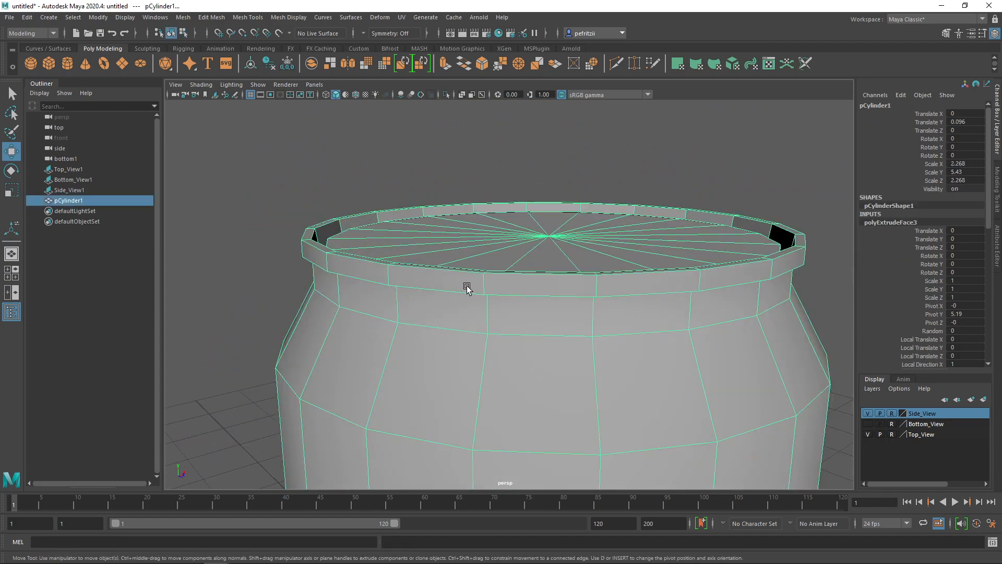
scroll(490, 304, "down", 3)
left_click_drag(504, 336, 506, 247, "alt")
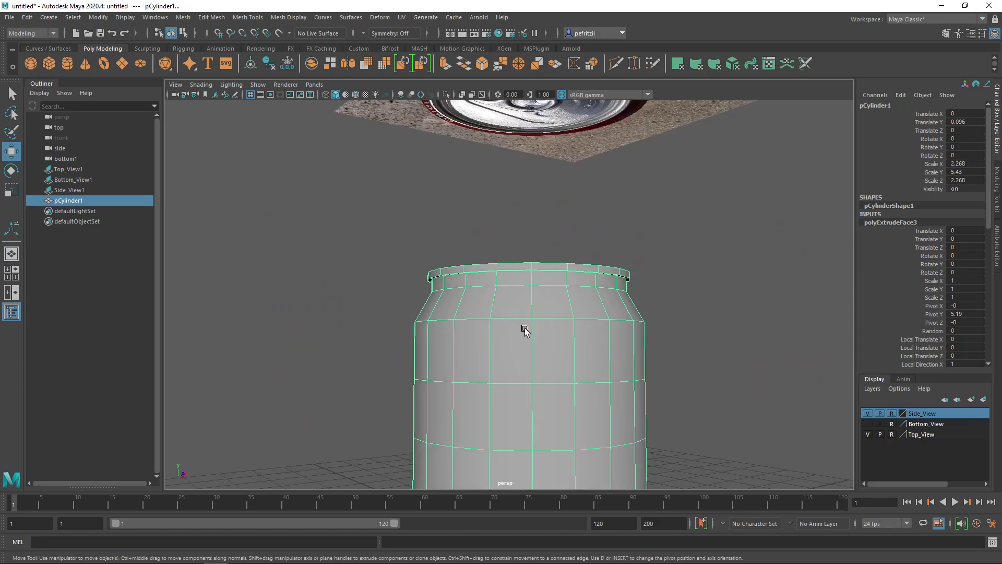
left_click_drag(439, 246, 476, 350, "alt")
middle_click_drag(476, 350, 476, 351, "alt")
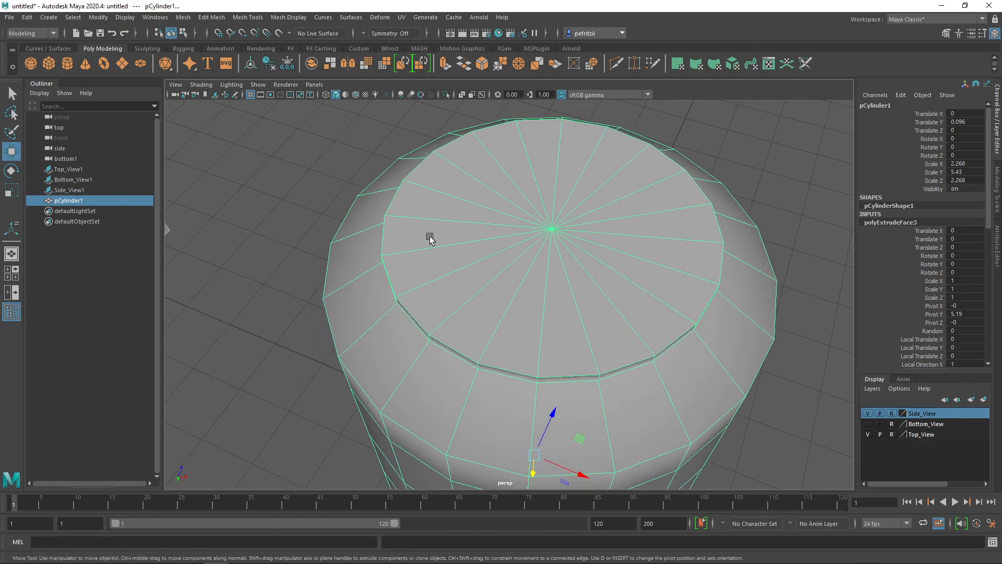
left_click_drag(429, 238, 432, 247, "alt")
- Return to the four-view layout, briefly show the Bottom_View reference layer to examine the can's base, and hide it again
key("space")
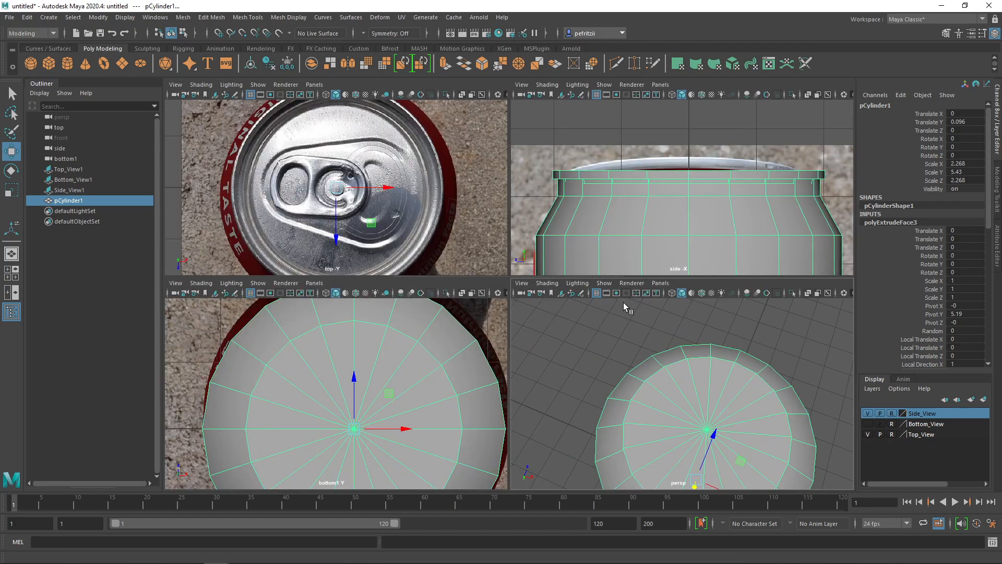
left_click(868, 424)
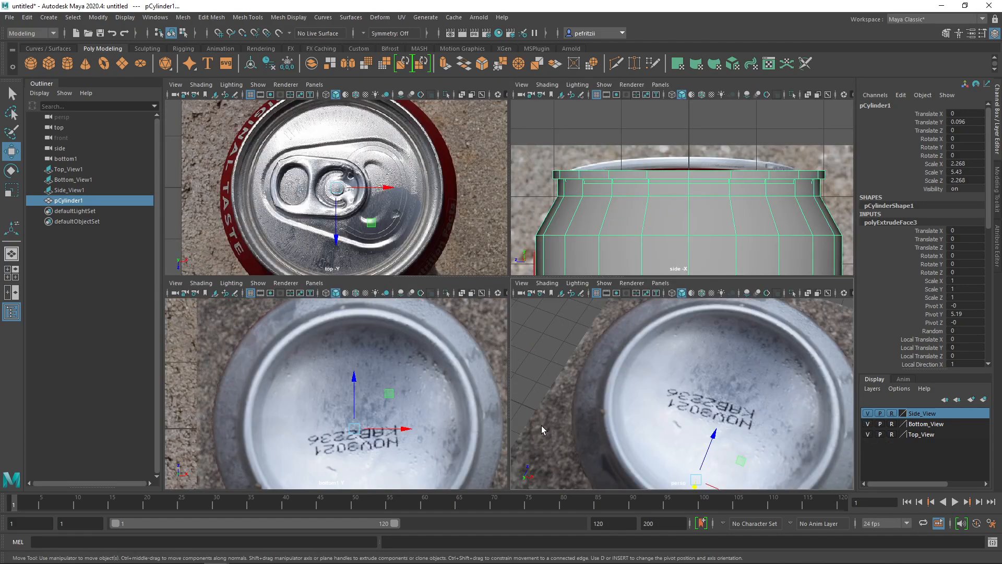
left_click(868, 424)
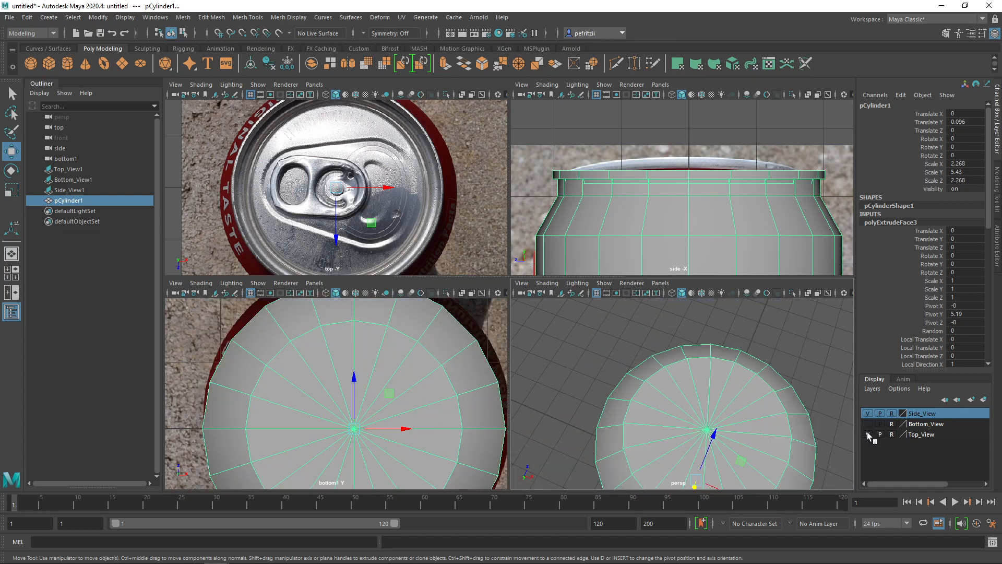
- Hide the Top_View reference layer and box-select the can's cap faces in the bottom view using face mode
left_click(868, 434)
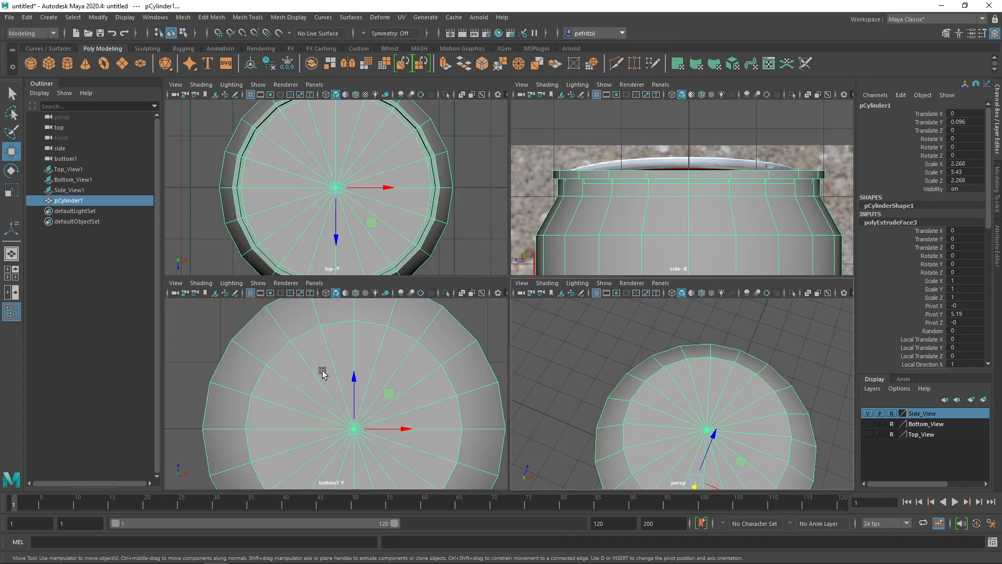
scroll(322, 372, "down", 4)
right_click_drag(325, 381, 323, 295)
left_click_drag(323, 387, 362, 418)
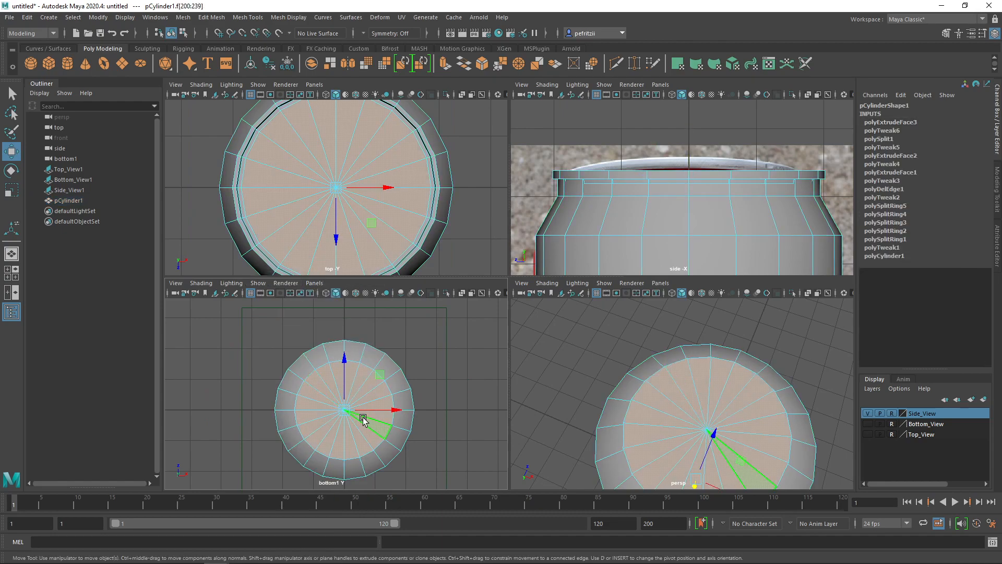
- Deselect all top cap faces in the top view, keeping only the bottom cap faces selected, and check the selection in perspective
left_click(284, 159, "ctrl")
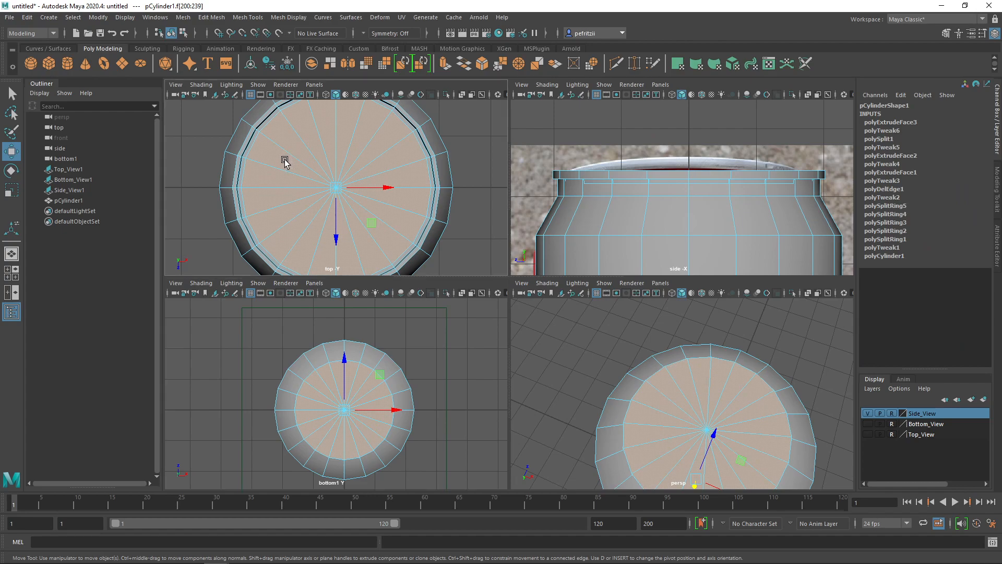
left_click(301, 149, "ctrl")
left_click(311, 141, "ctrl")
left_click(331, 134, "ctrl")
left_click(352, 132, "ctrl")
left_click(373, 130, "ctrl")
left_click(393, 139, "ctrl")
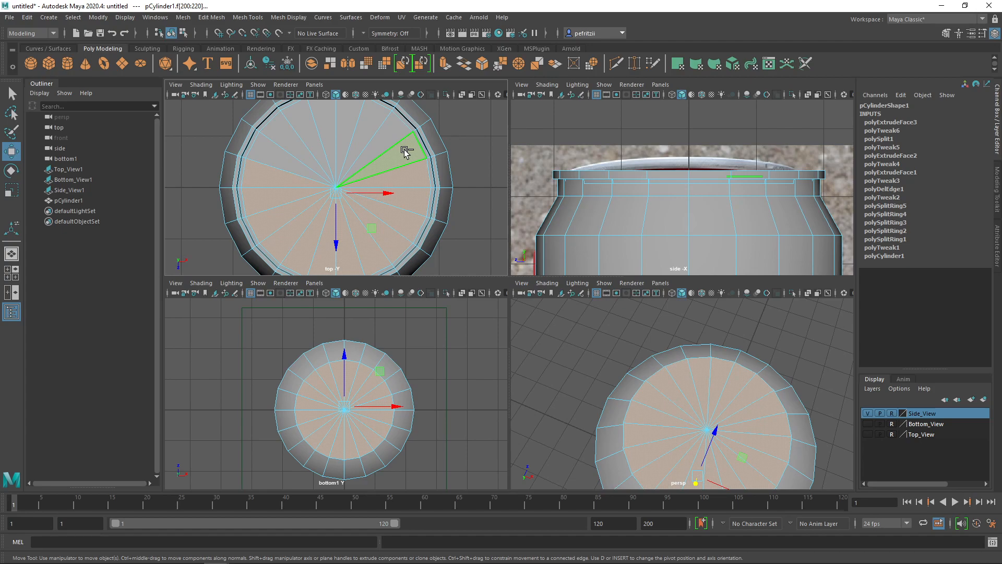
left_click(415, 170, "ctrl")
left_click(412, 222, "ctrl")
left_click(383, 246, "ctrl")
left_click(368, 256, "ctrl")
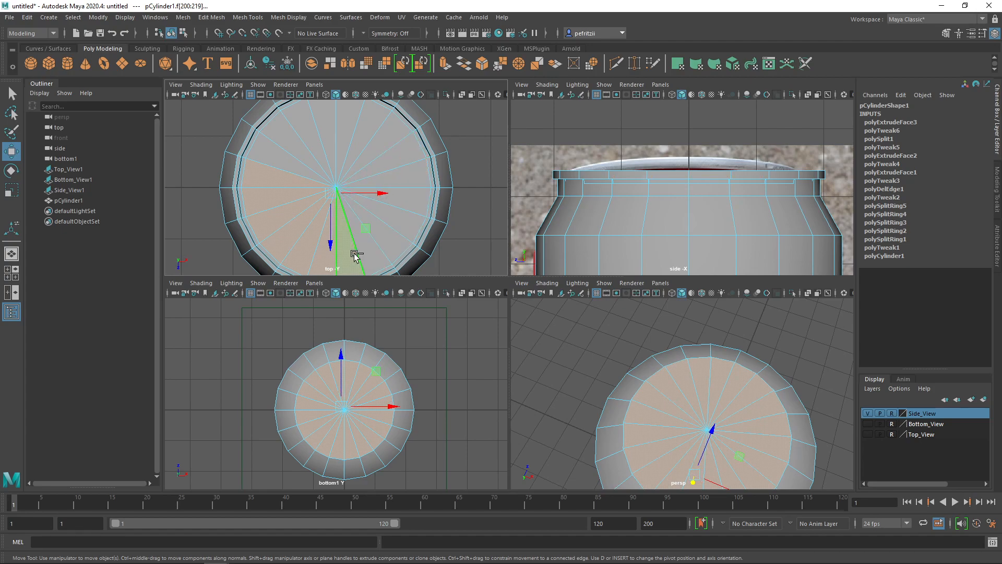
left_click(347, 253, "ctrl")
left_click(330, 255, "ctrl")
left_click(304, 254, "ctrl")
left_click(282, 239, "ctrl")
left_click(266, 214, "ctrl")
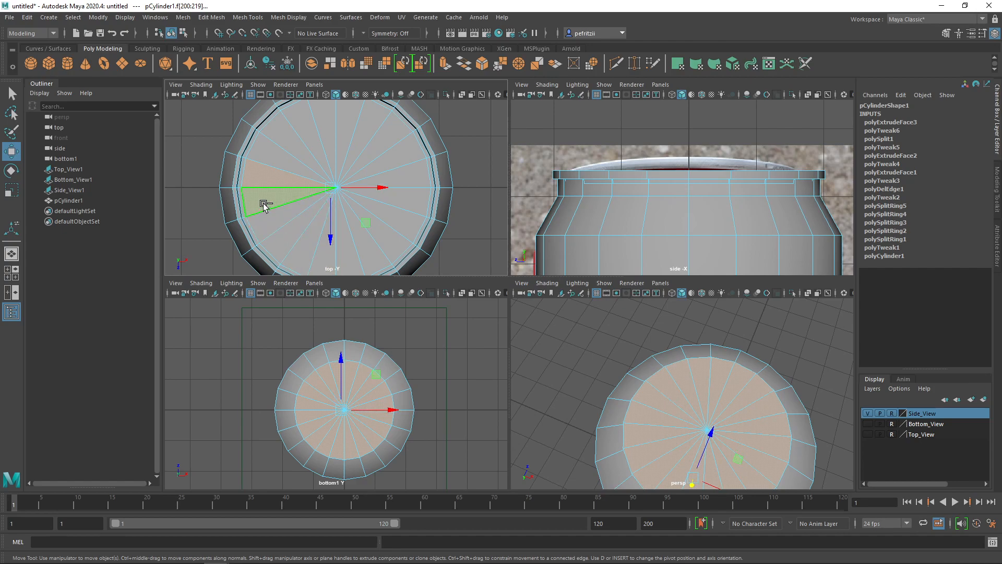
left_click(262, 180, "ctrl")
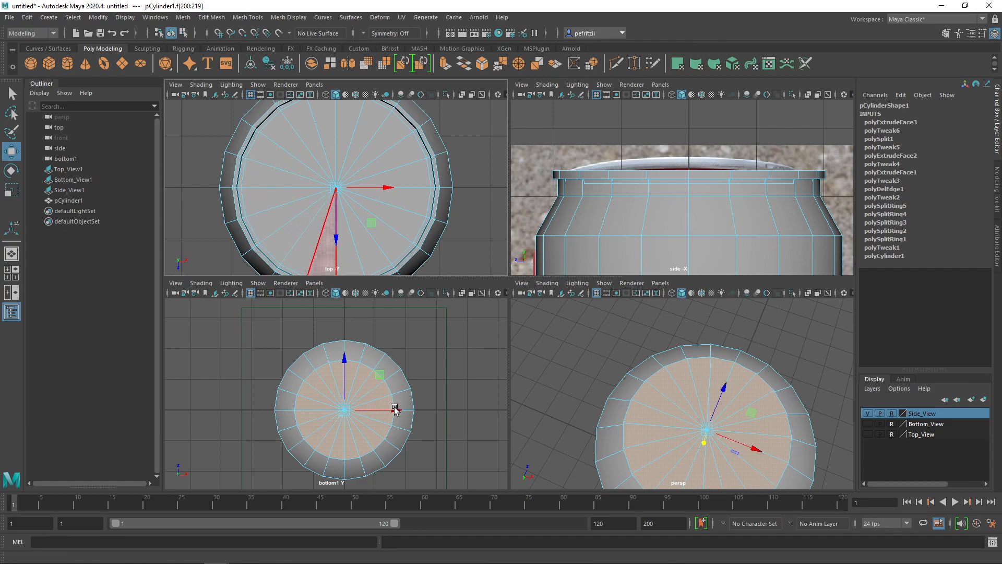
scroll(268, 142, "down", 4)
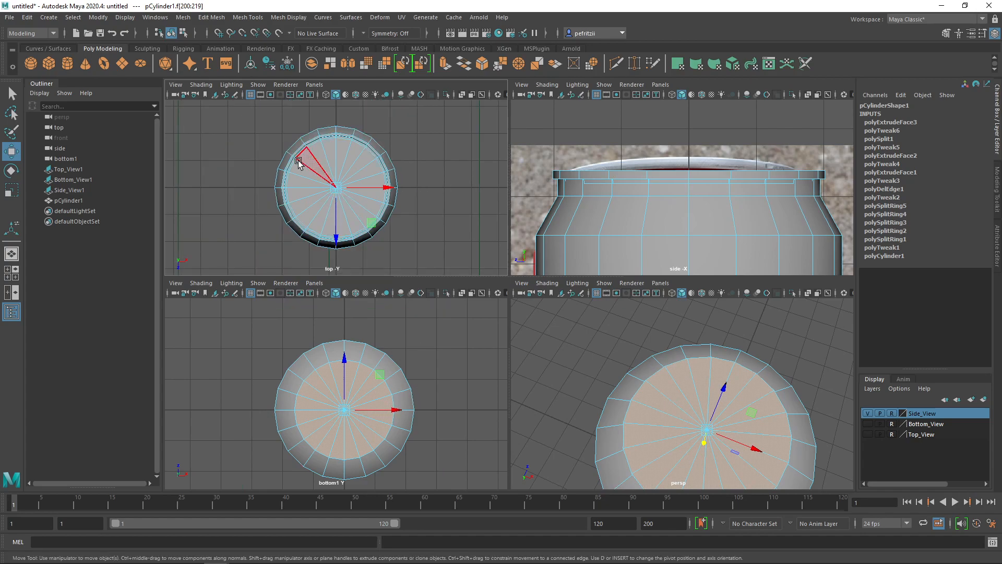
scroll(627, 322, "down", 3)
left_click_drag(621, 324, 630, 387, "alt")
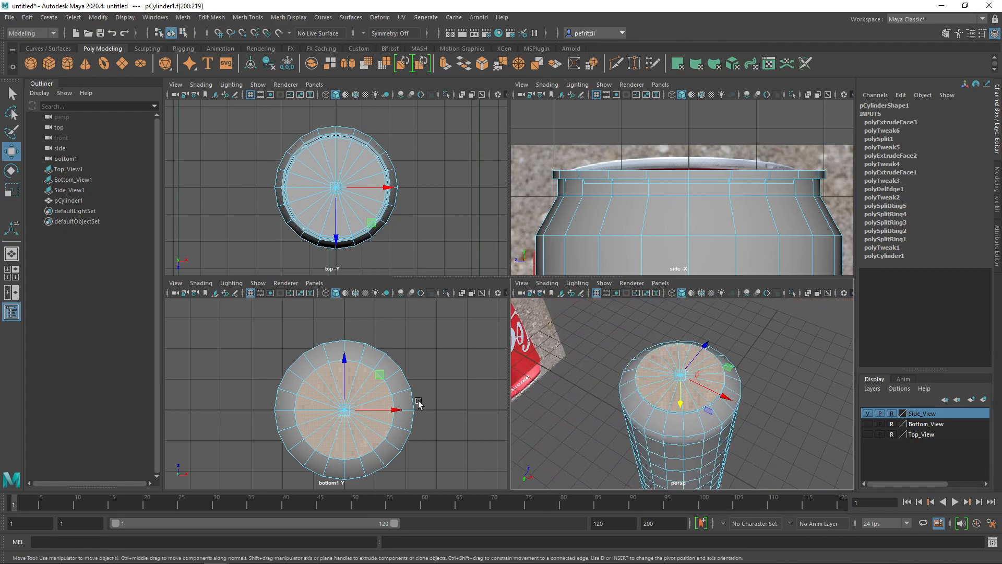
right_click(326, 386, "shift")
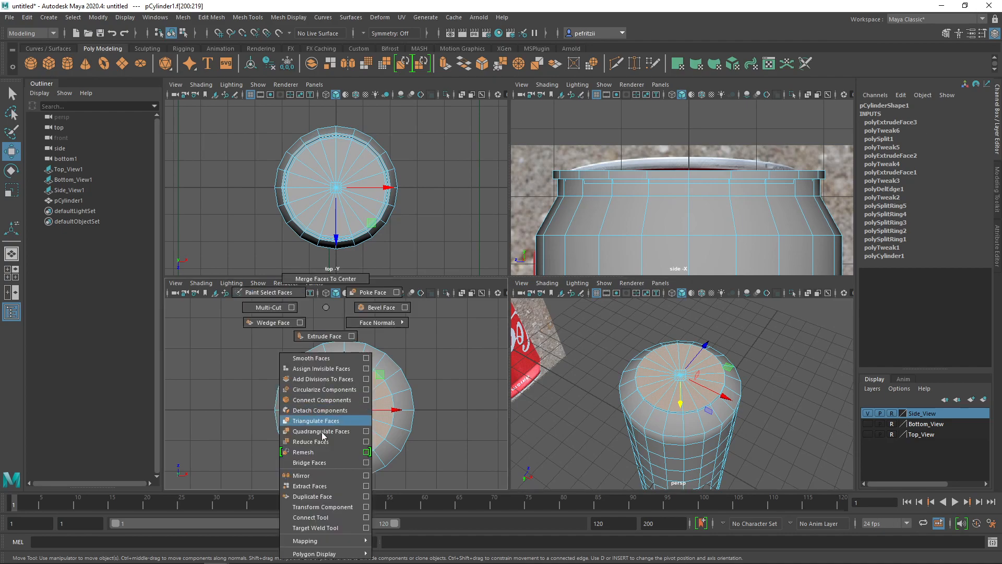
left_click(313, 516)
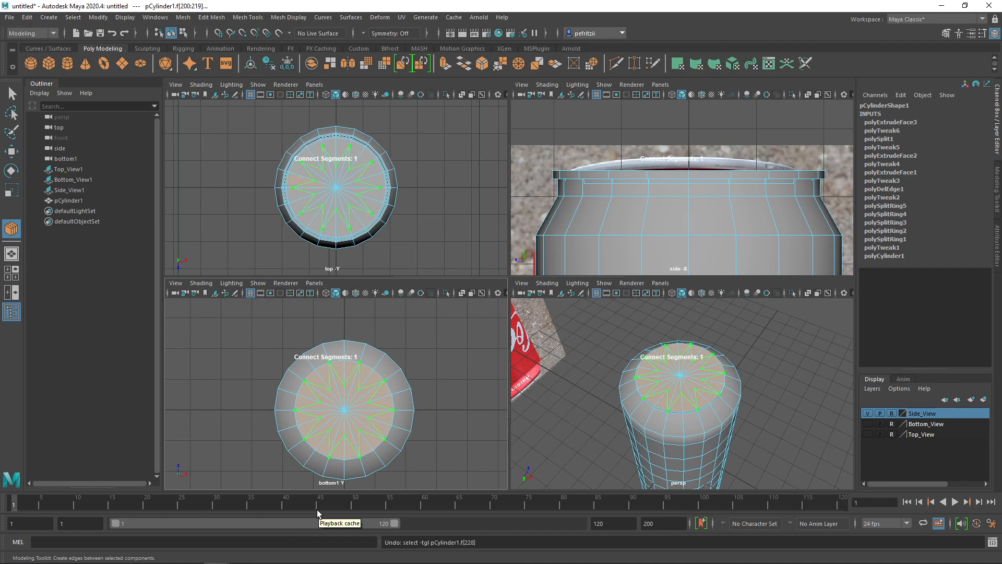
left_click(249, 372)
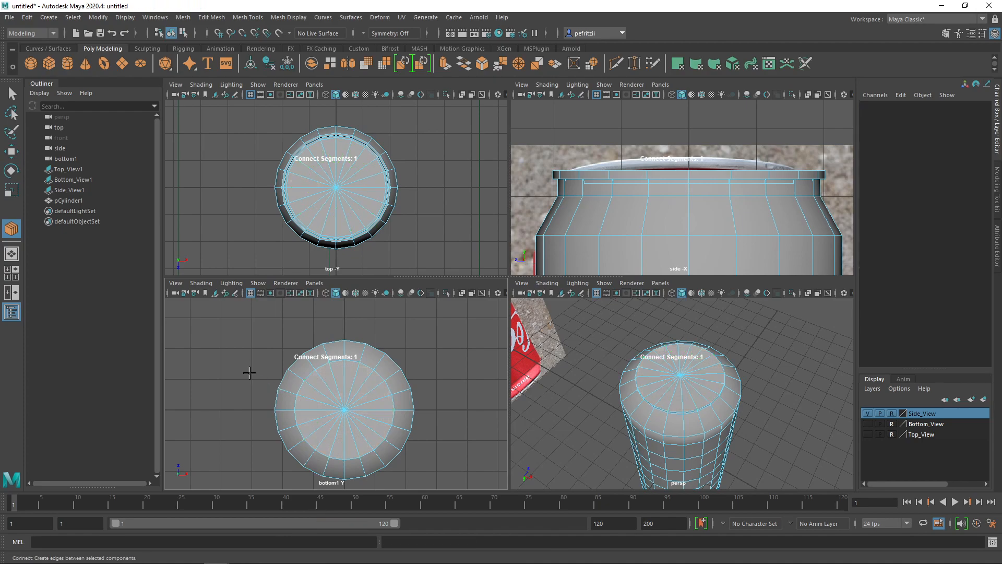
key("ctrl+z")
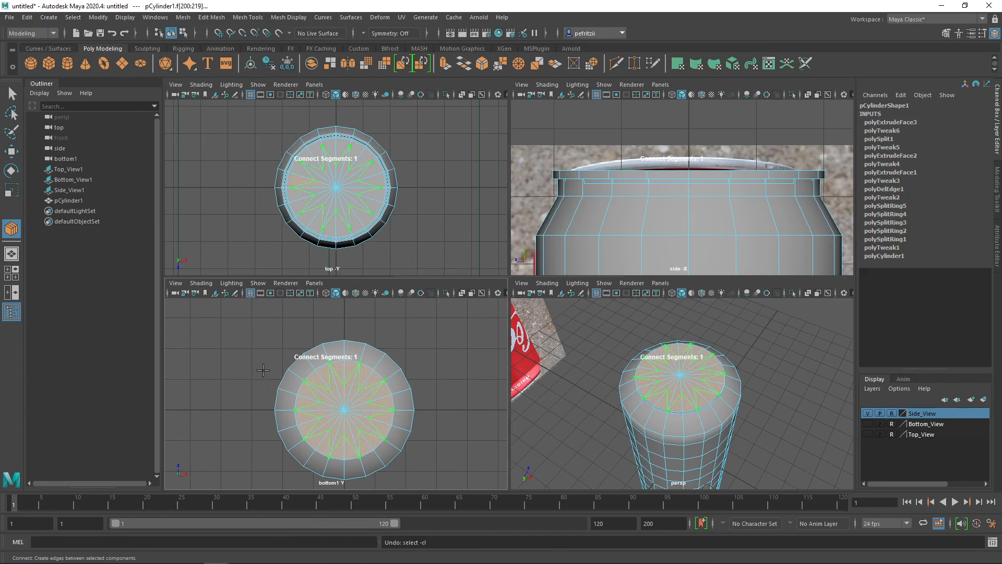
key("ctrl+z")
key("q")
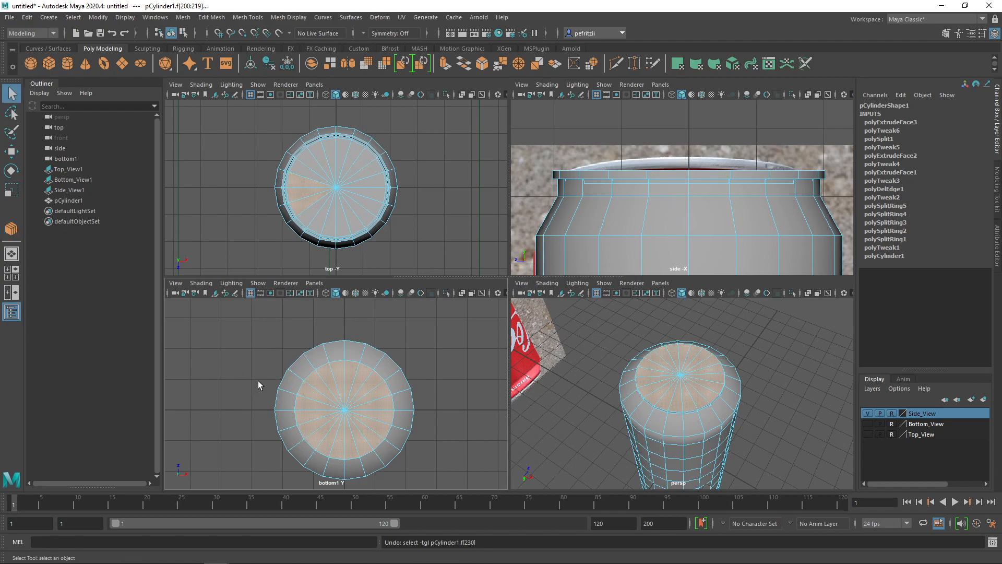
- Select only the bottom cap's radial edges in edge mode and connect them with one segment to form a concentric ring
left_click_drag(245, 344, 243, 341, "alt")
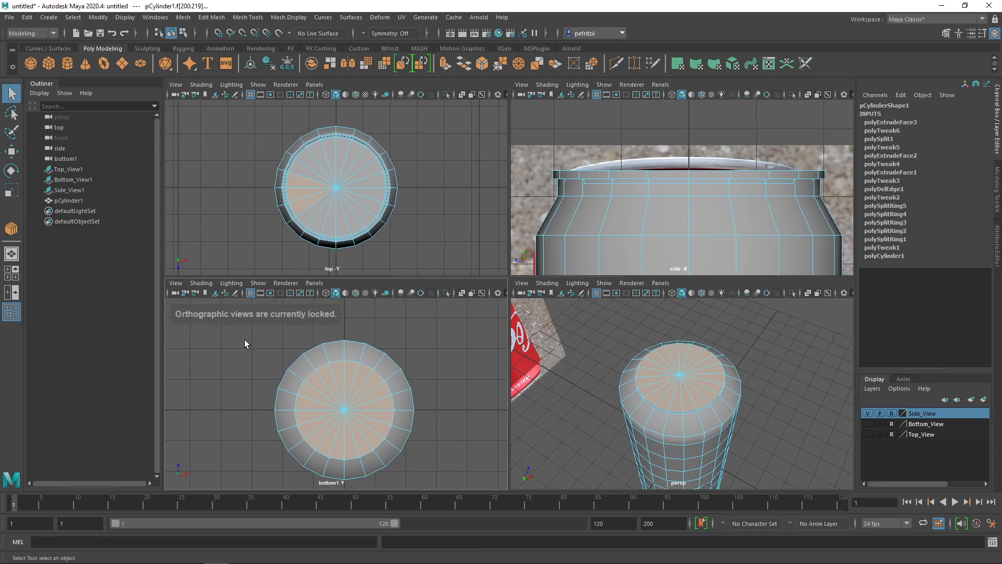
right_click(225, 195)
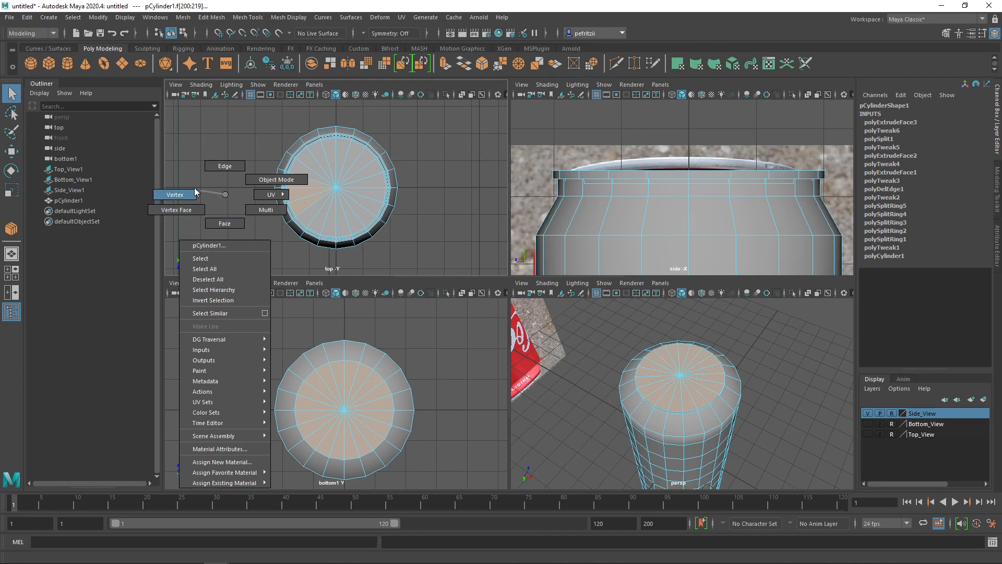
left_click(217, 174)
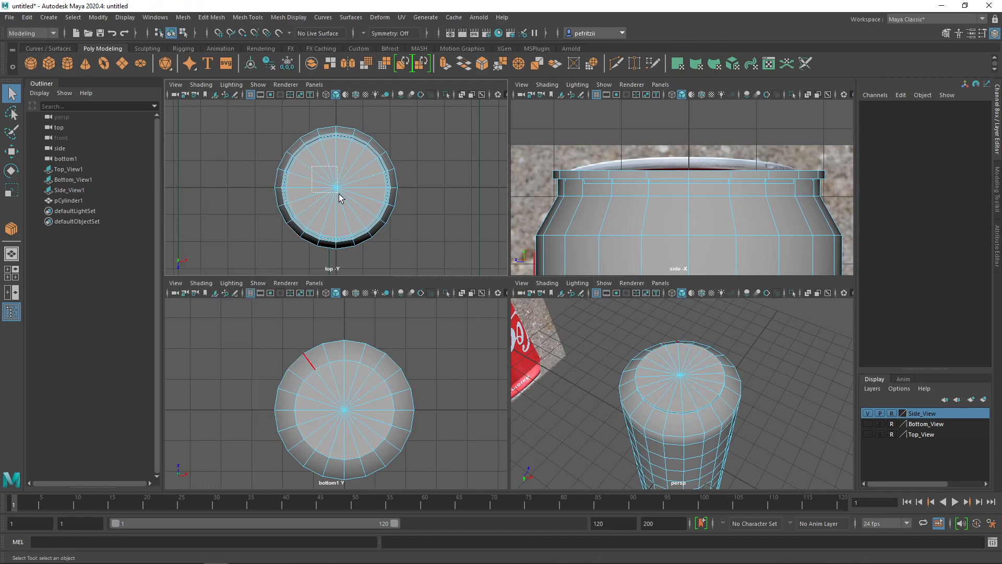
double_click(360, 211)
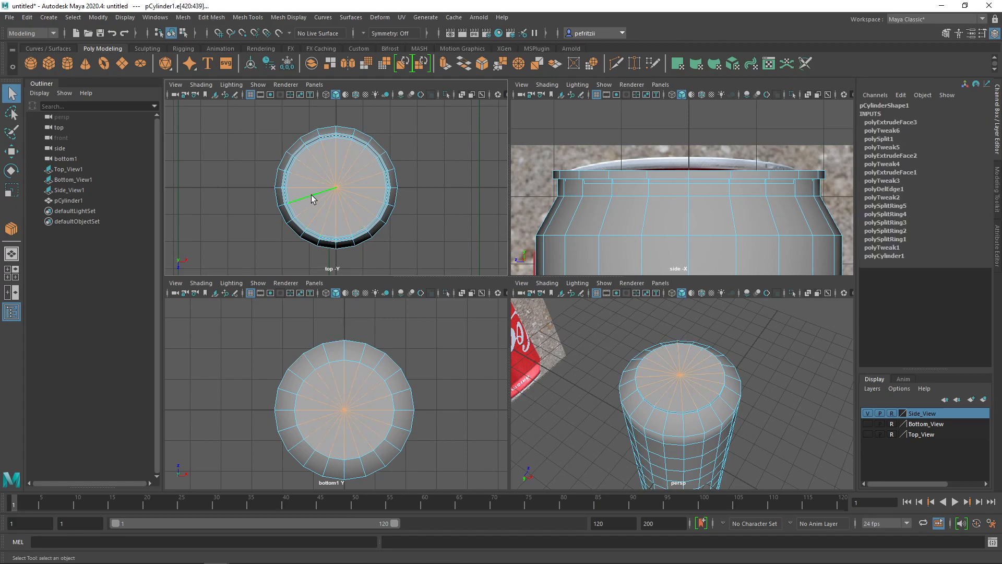
scroll(314, 184, "up", 2)
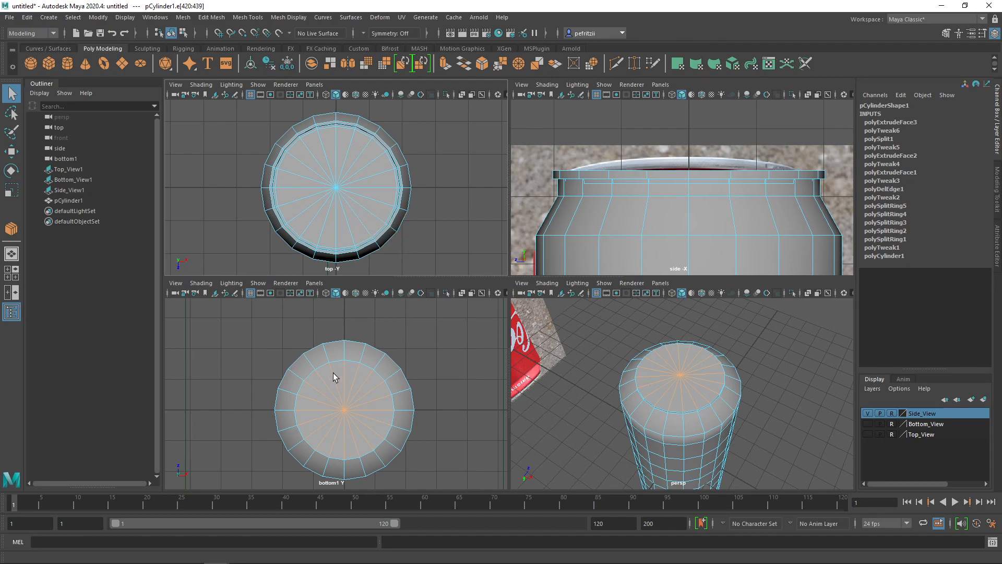
right_click_drag(326, 359, 307, 541, "shift")
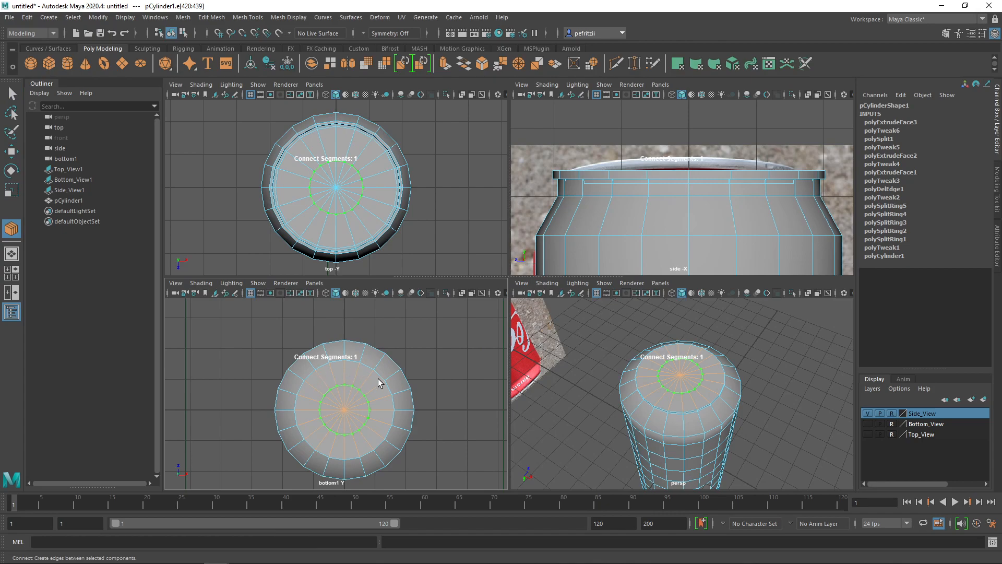
- Scale the new bottom cap ring outward until it sits just inside the cap's border
key("r")
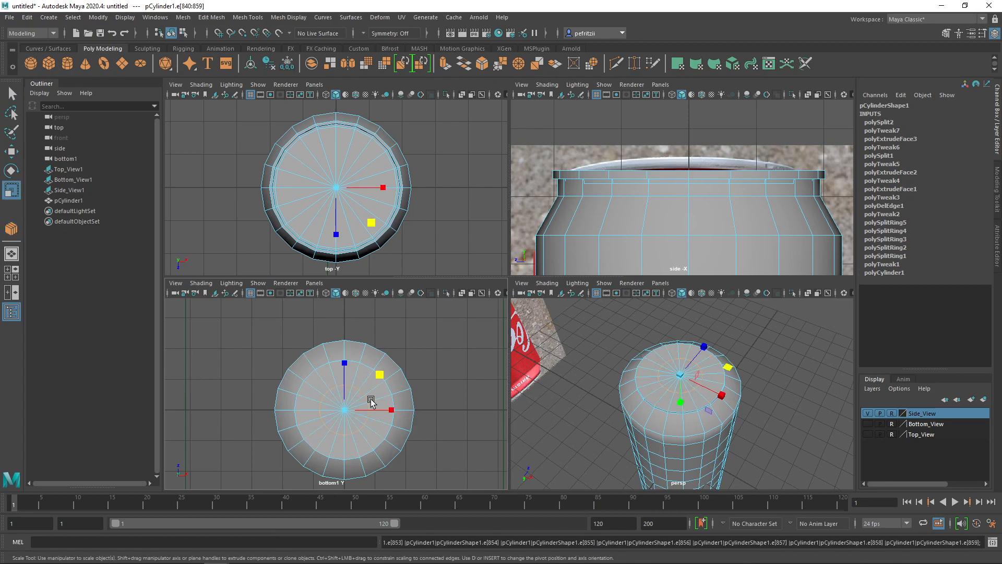
left_click_drag(383, 376, 400, 367)
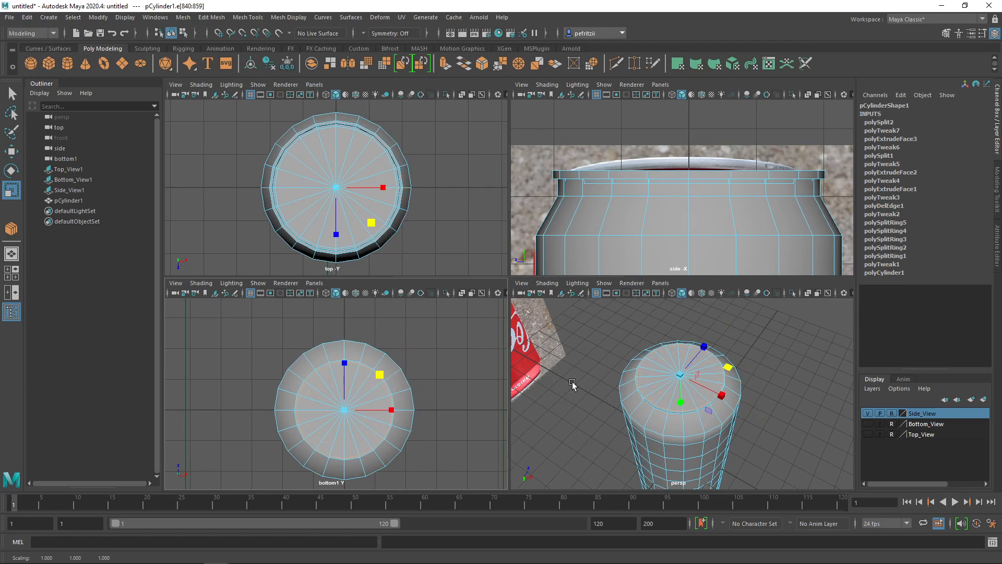
scroll(658, 381, "up", 8)
scroll(656, 378, "down", 5)
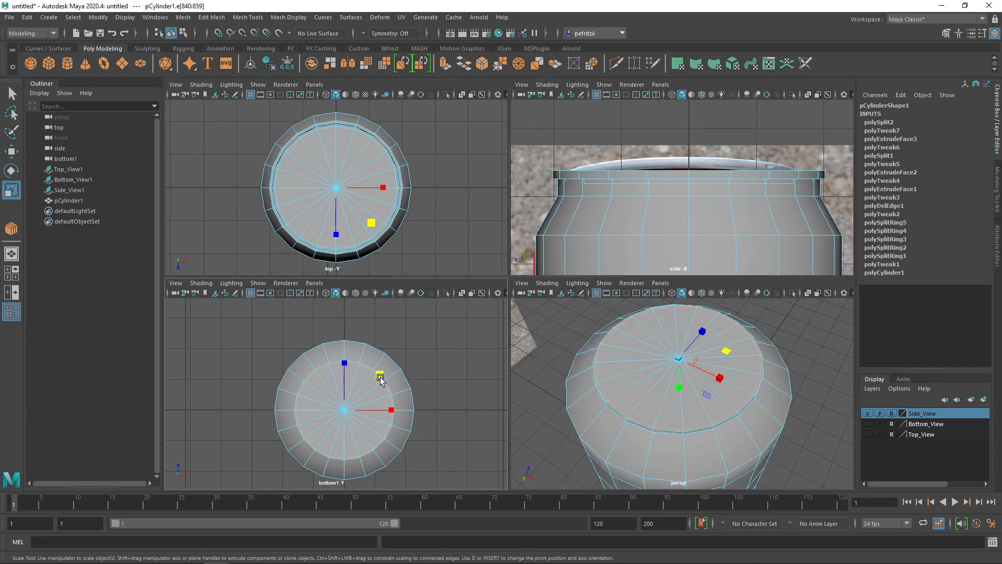
left_click_drag(380, 377, 379, 378)
scroll(341, 405, "up", 2)
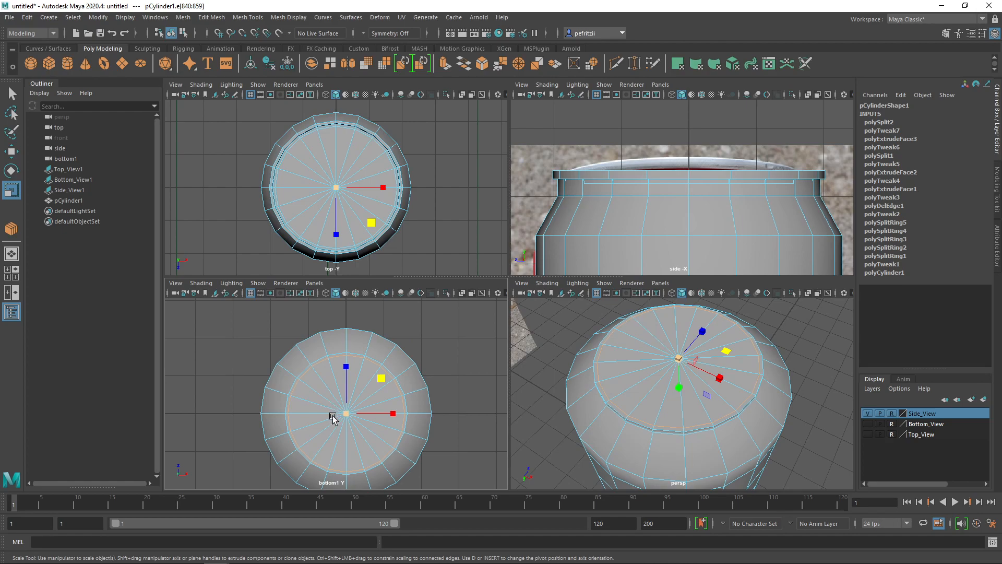
- Select the bottom cap's inner radial edges and connect them with a second ring at a slide of 0.5
key("q")
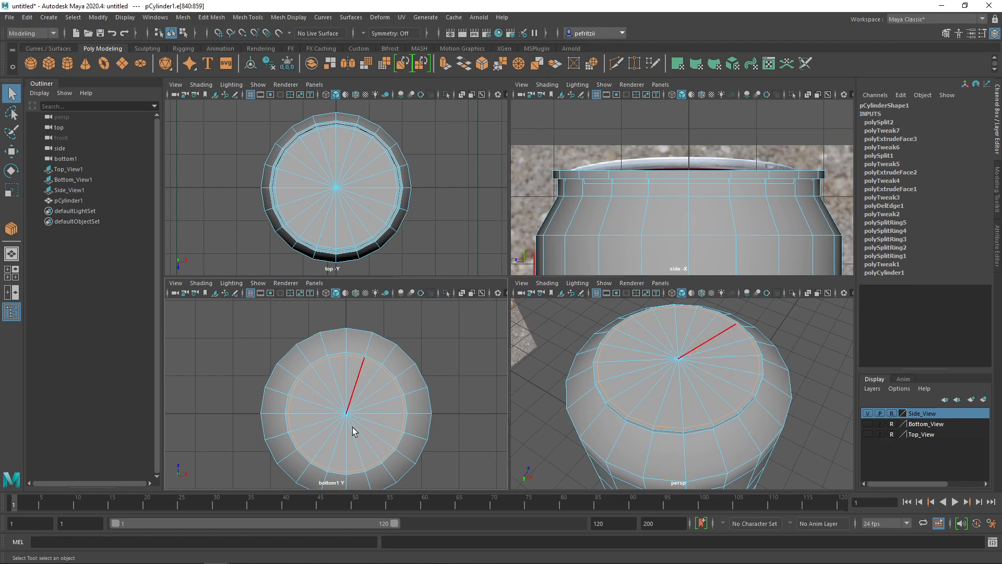
left_click_drag(316, 163, 356, 200)
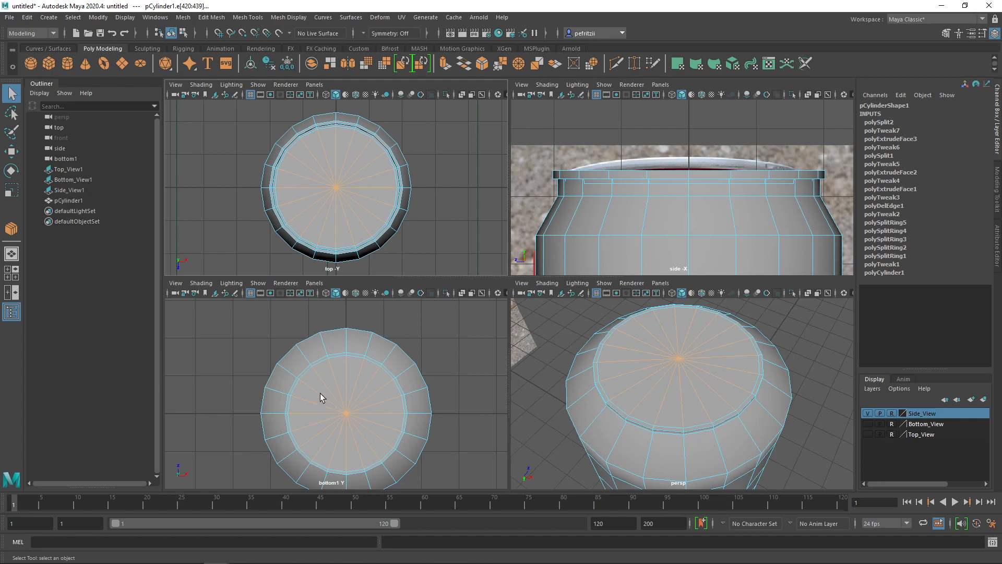
right_click(319, 208, "shift")
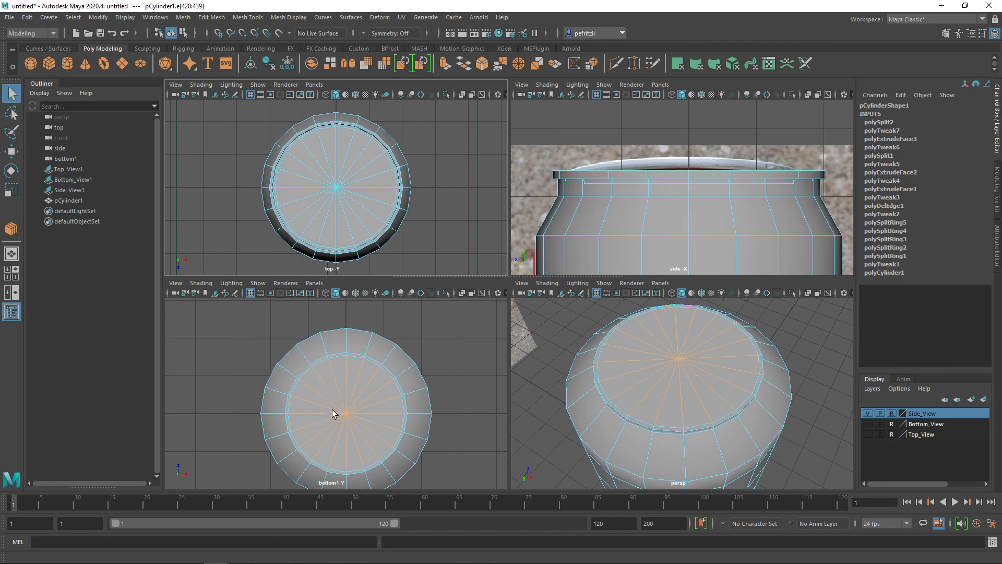
right_click_drag(335, 394, 334, 544, "shift")
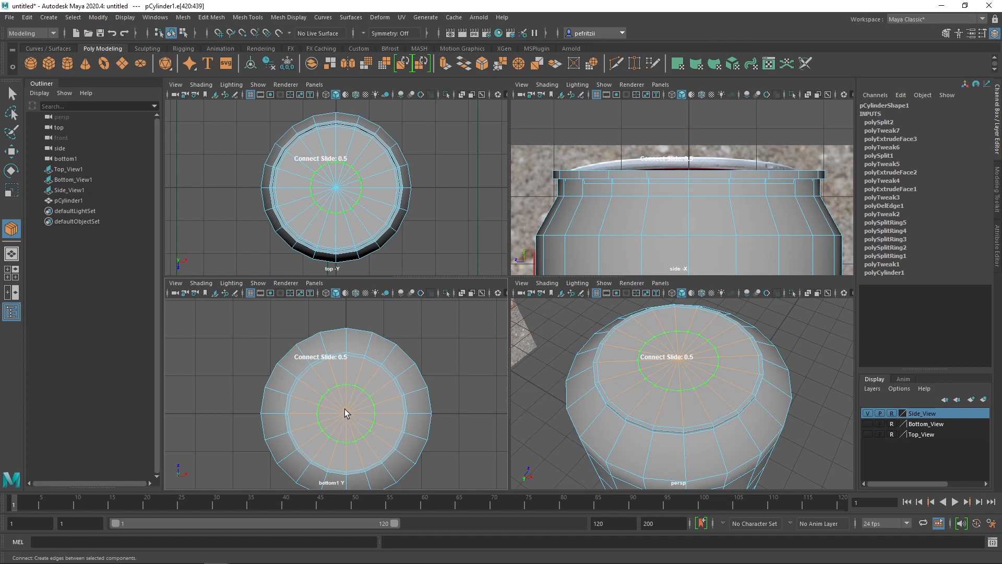
key("q")
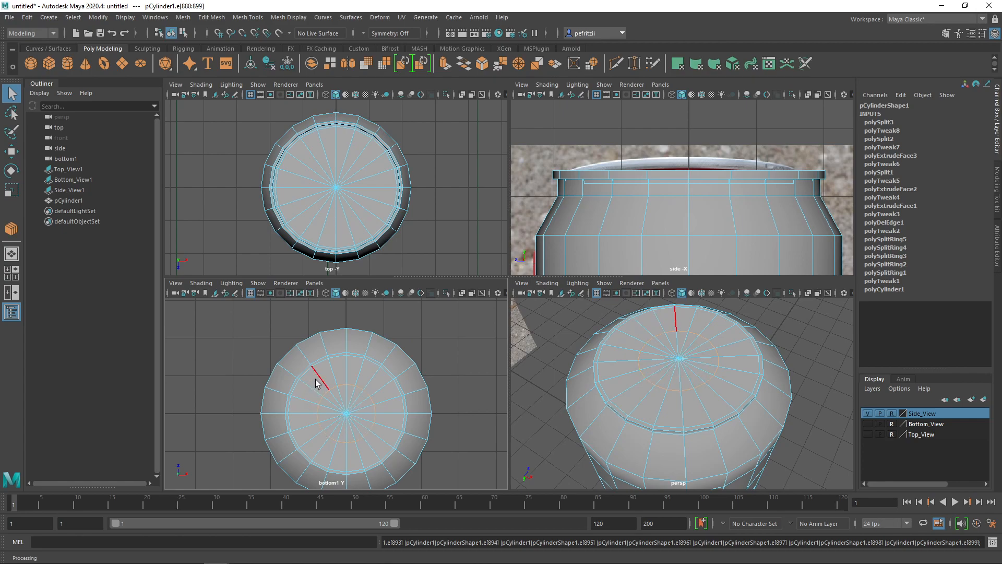
- Try to recess the bottom cap by moving its inner edges up into the can, and undo the move
left_click_drag(315, 379, 386, 453)
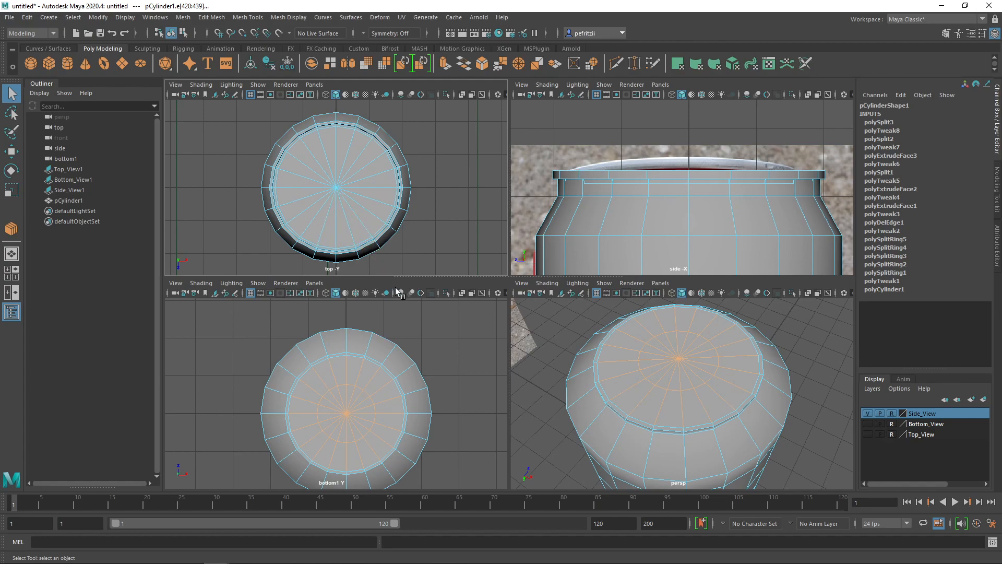
key("w")
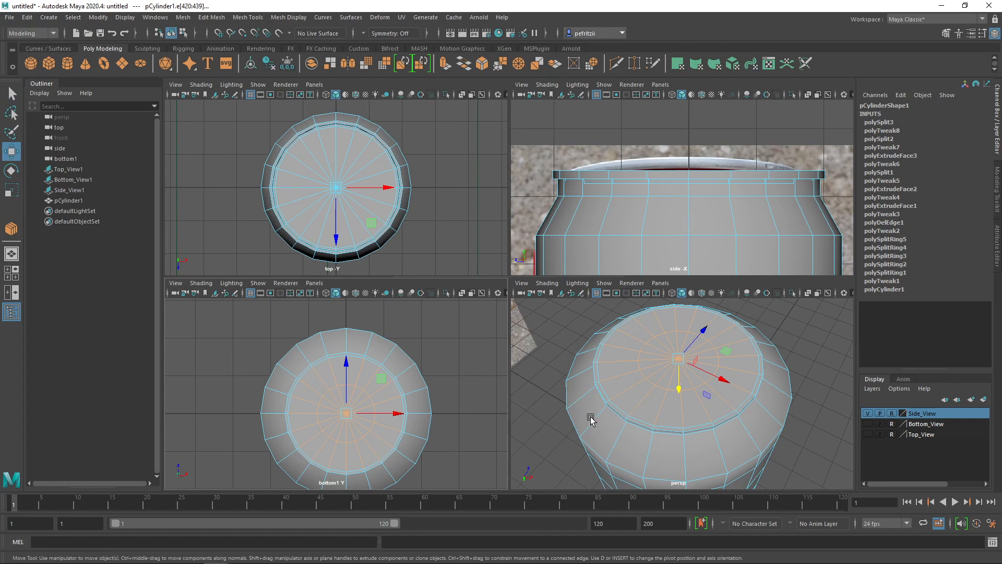
scroll(607, 188, "down", 4)
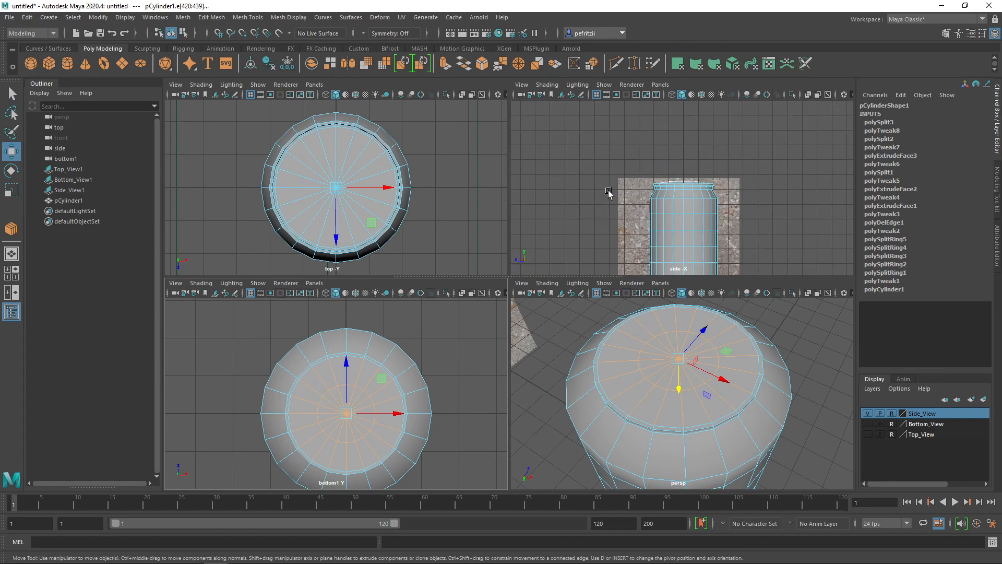
middle_click_drag(613, 208, 591, 139, "alt")
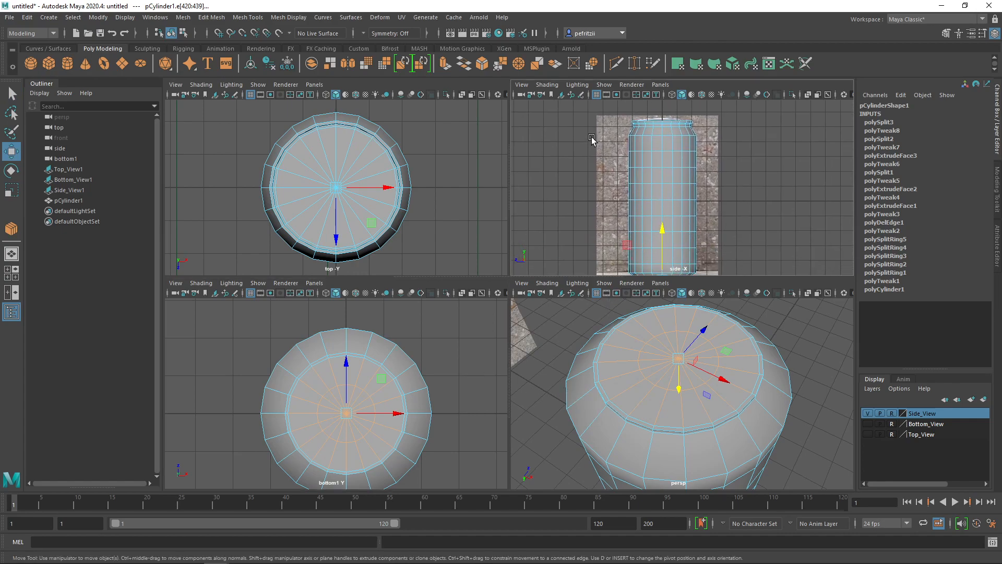
middle_click_drag(598, 228, 579, 176, "alt")
scroll(579, 176, "up", 4)
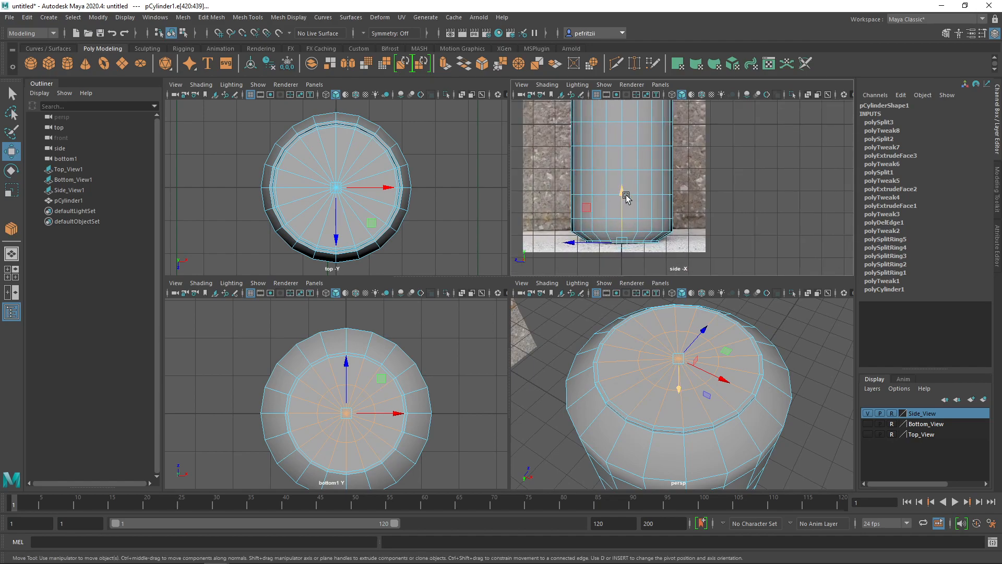
left_click_drag(624, 194, 625, 192)
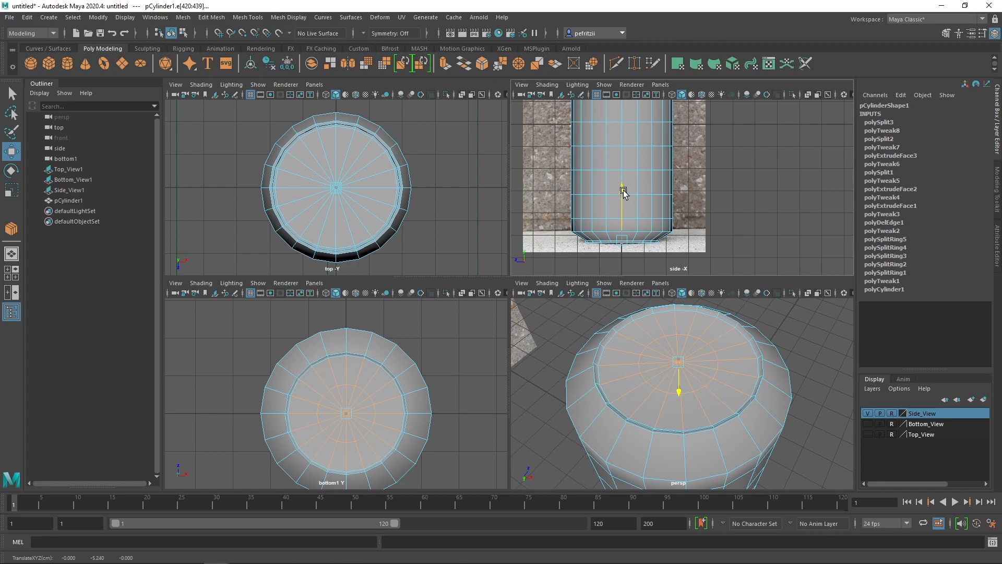
left_click_drag(624, 193, 624, 193)
left_click_drag(585, 439, 590, 404, "alt")
scroll(566, 414, "up", 5)
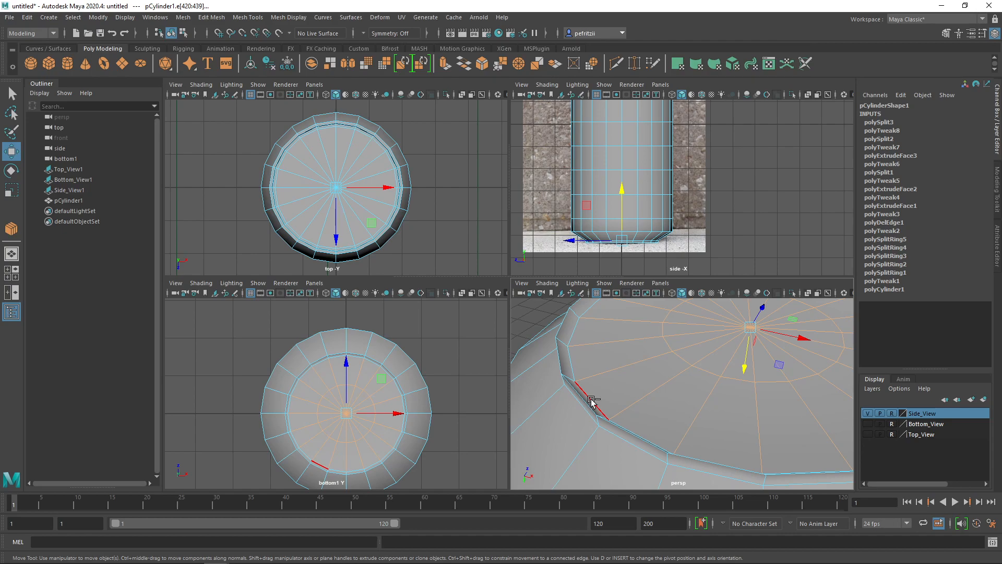
key("ctrl+z")
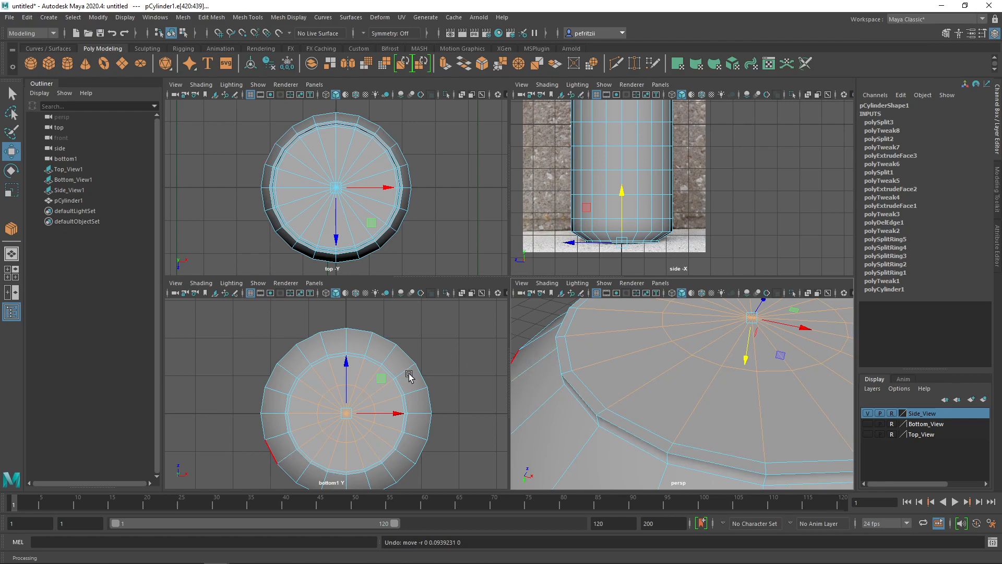
- Select all the faces inside the cap border in face mode from the bottom view
right_click_drag(424, 331, 424, 292)
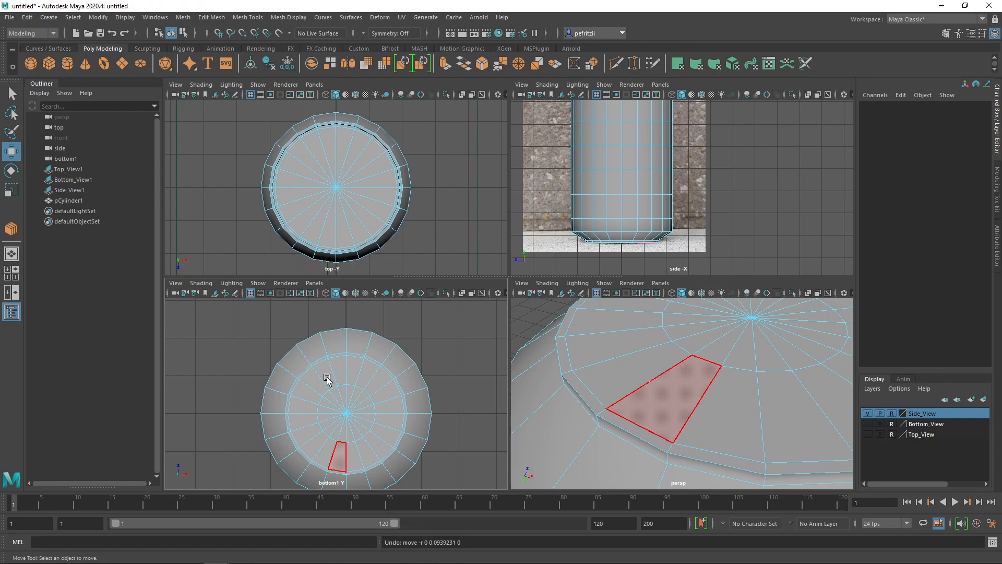
left_click_drag(327, 374, 373, 440)
left_click(246, 320)
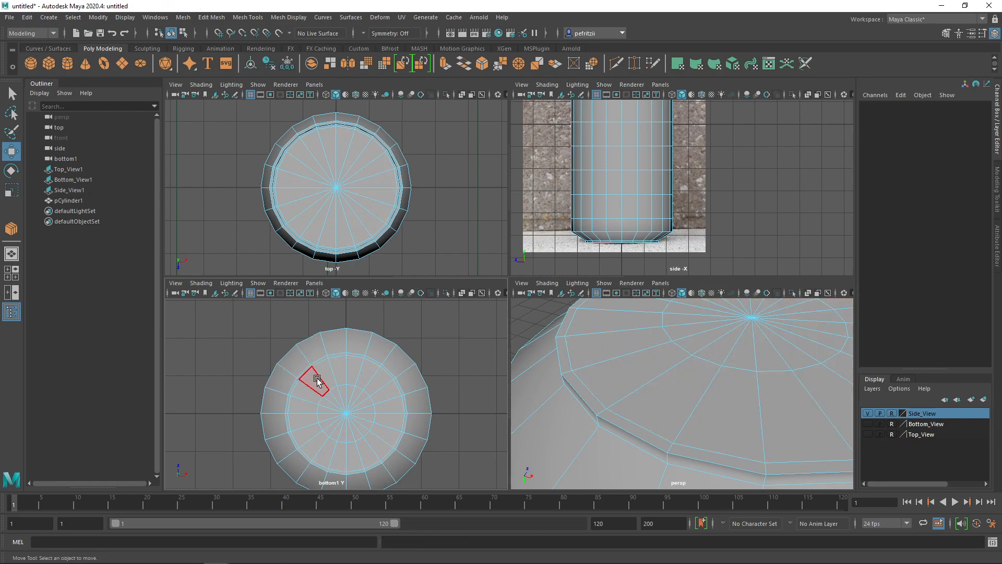
left_click_drag(310, 382, 384, 442)
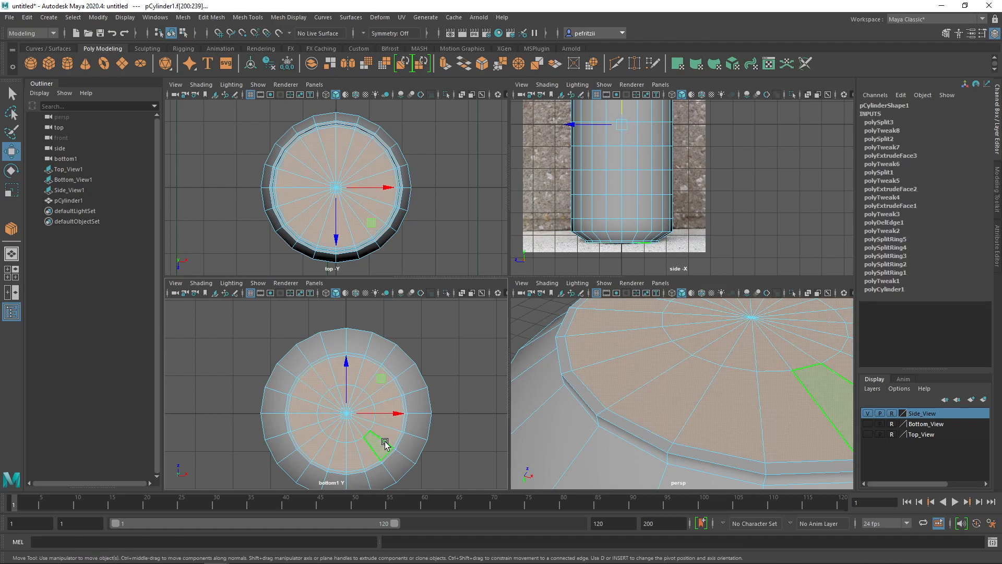
- Deselect every top cap face in the top view so only the bottom cap's faces stay selected
left_click(283, 183, "ctrl")
left_click(291, 167, "ctrl")
left_click(302, 159, "ctrl")
left_click(315, 148, "ctrl")
left_click(328, 147, "ctrl")
left_click(346, 145, "ctrl")
left_click(362, 150, "ctrl")
left_click(374, 157, "ctrl")
left_click(382, 163, "ctrl")
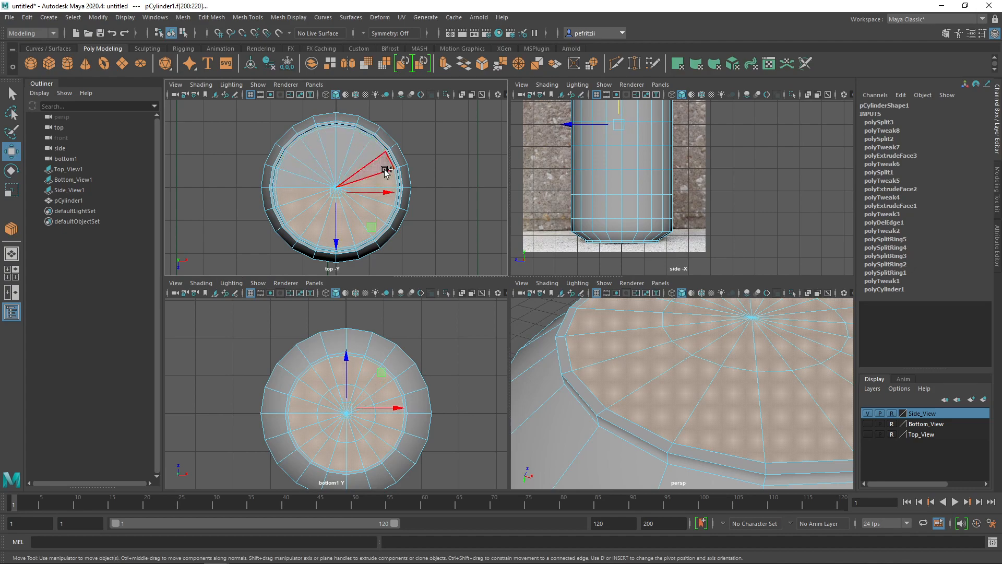
left_click(387, 178, "ctrl")
left_click(389, 200, "ctrl")
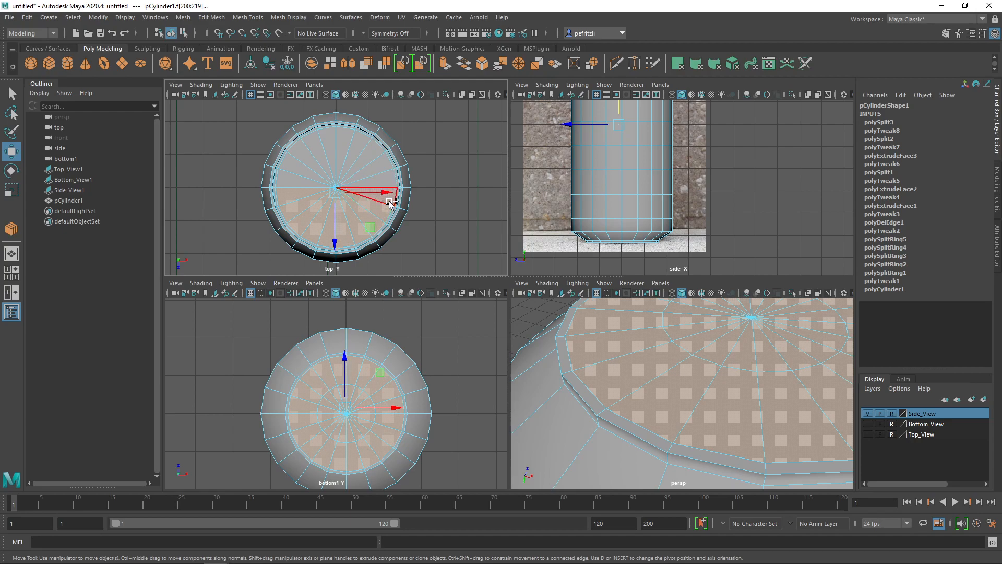
left_click(384, 214, "ctrl")
left_click(291, 197, "ctrl")
left_click(298, 206, "ctrl")
left_click(307, 217, "ctrl")
left_click(316, 226, "ctrl")
left_click(327, 231, "ctrl")
left_click(353, 238, "ctrl")
left_click(358, 238, "ctrl")
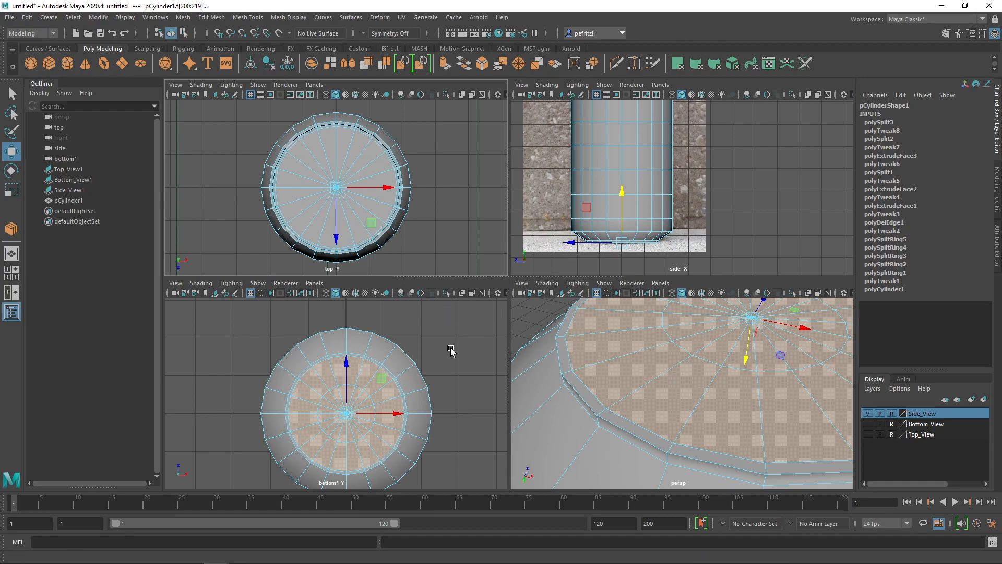
scroll(745, 327, "down", 5)
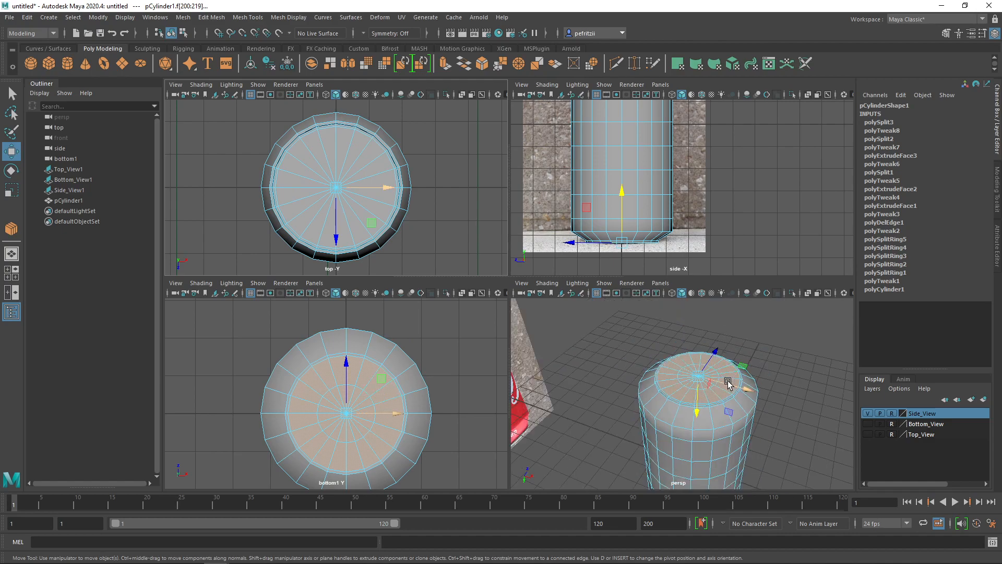
scroll(728, 384, "up", 5)
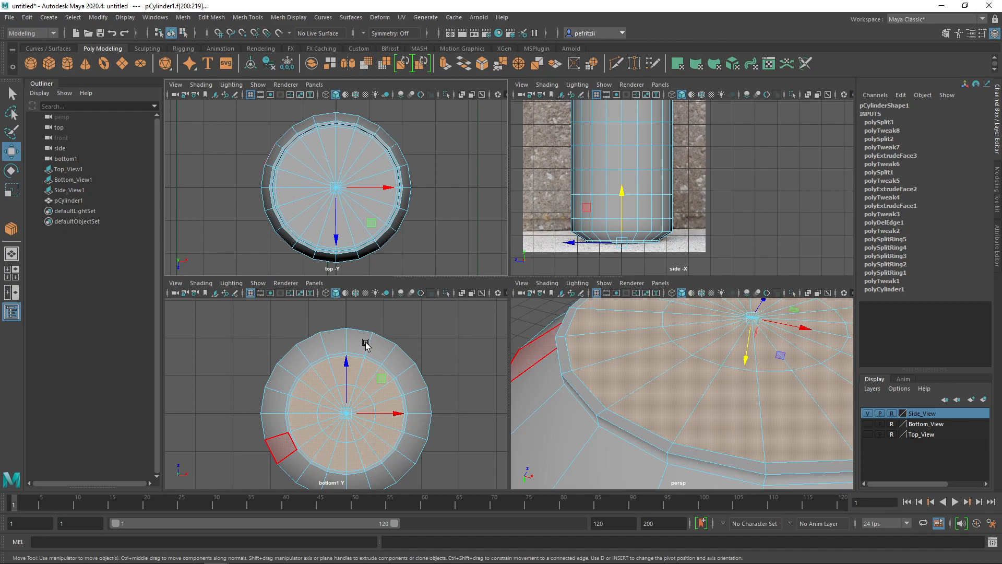
- Extrude the bottom cap faces and move them slightly up into the can to form a recess inside the rim
scroll(593, 335, "down", 5)
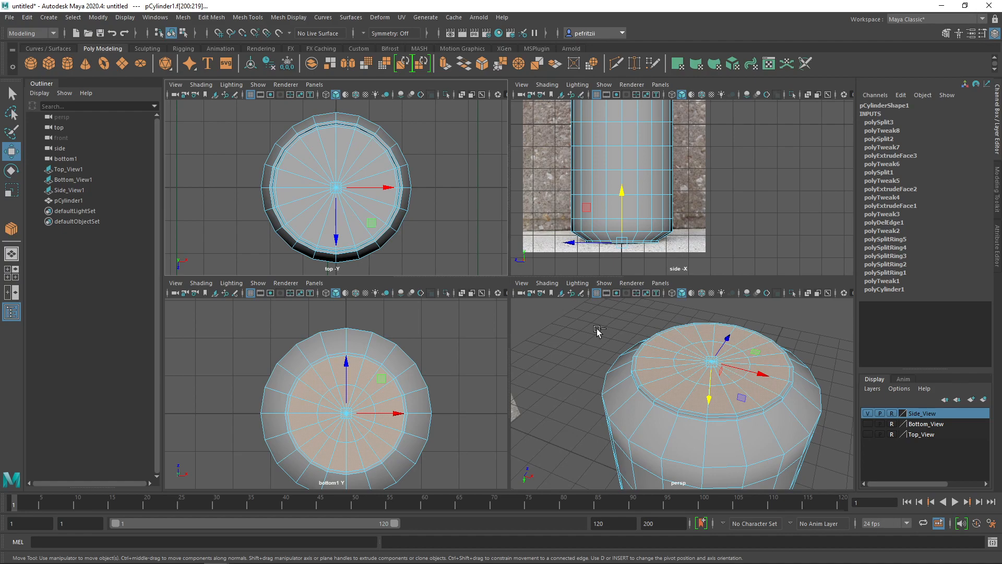
key("ctrl+e")
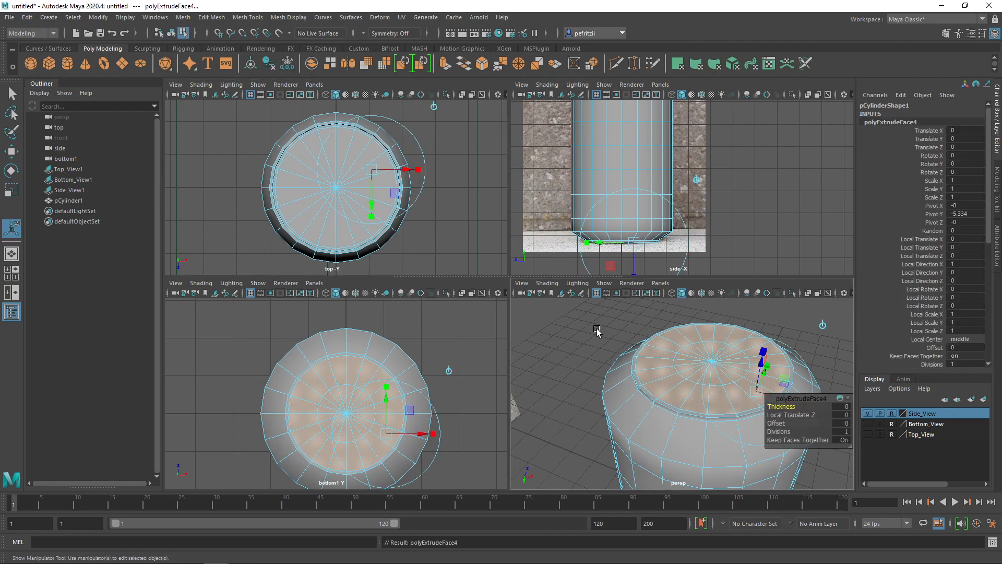
key("w")
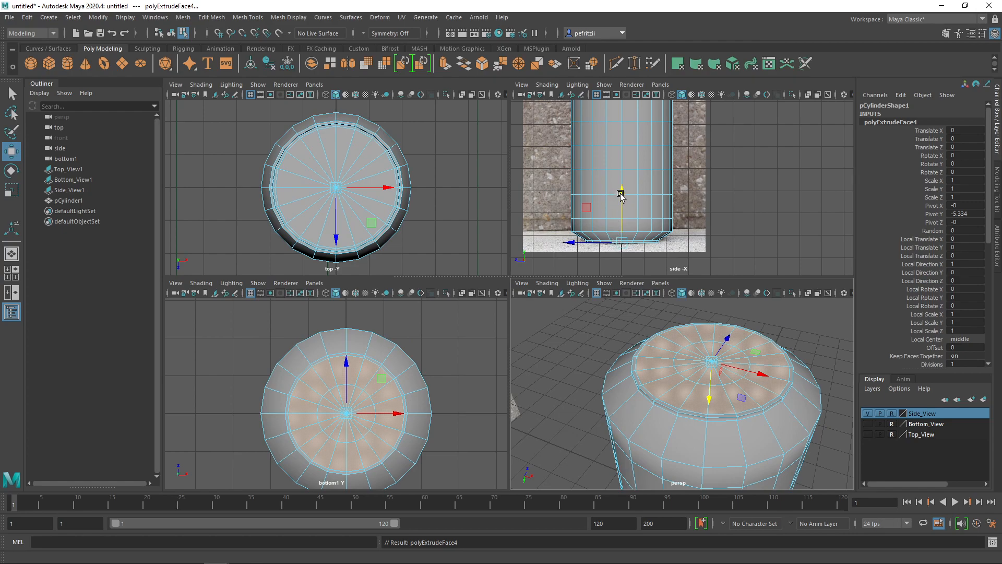
left_click_drag(620, 193, 620, 193)
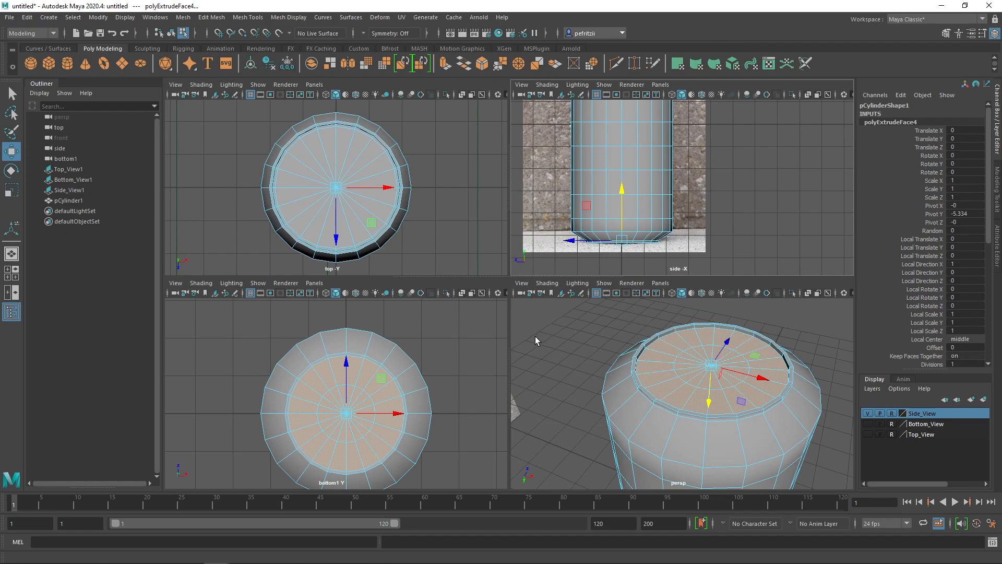
- Deselect the outer ring of bottom cap faces, keeping only the central disc of faces selected
key("q")
right_click_drag(560, 265, 558, 241)
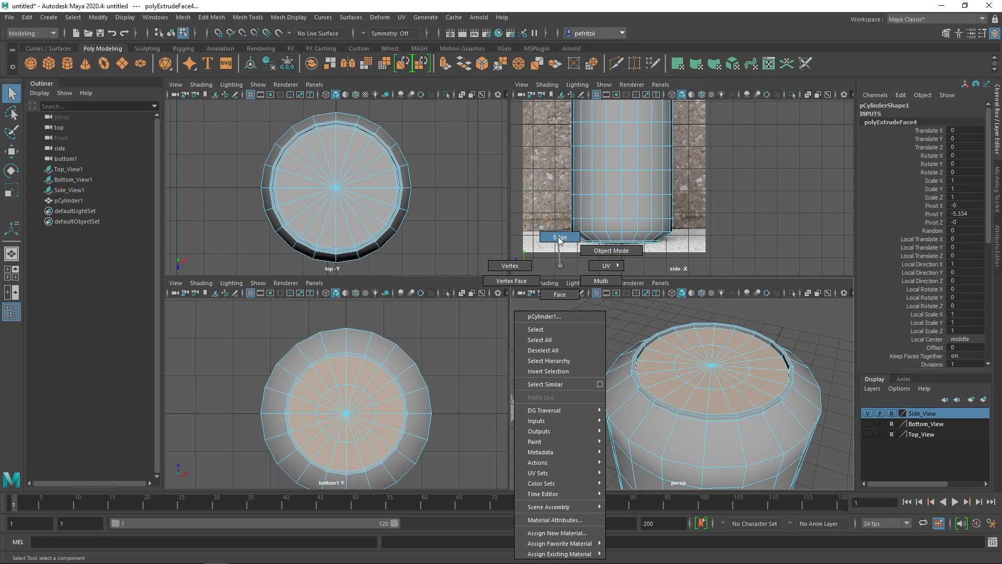
right_click_drag(558, 241, 562, 267)
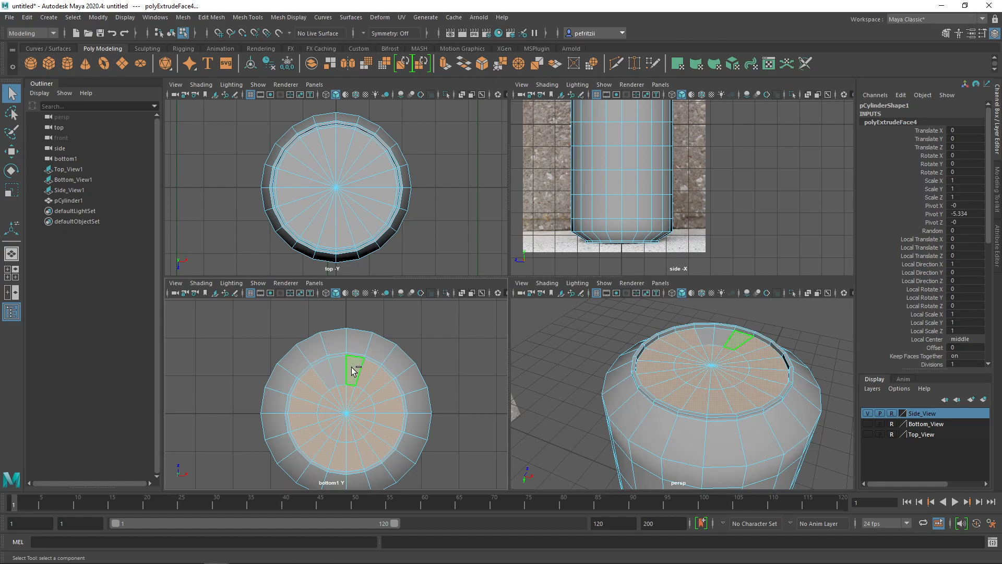
left_click(376, 384, "ctrl")
left_click(387, 393, "ctrl")
left_click(392, 408, "ctrl")
left_click(393, 422, "ctrl")
left_click(391, 434, "ctrl")
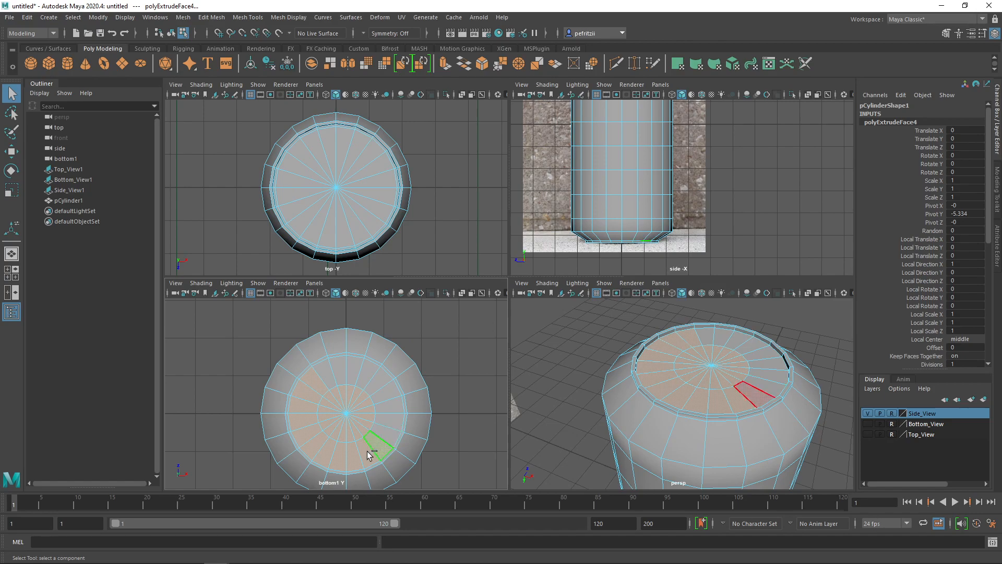
left_click(379, 446, "ctrl")
left_click(365, 459, "ctrl")
left_click(352, 466, "ctrl")
left_click(337, 461, "ctrl")
left_click(325, 451, "ctrl")
left_click(320, 444, "ctrl")
left_click(313, 435, "ctrl")
left_click(312, 422, "ctrl")
left_click(310, 410, "ctrl")
left_click(309, 396, "ctrl")
left_click(317, 383, "ctrl")
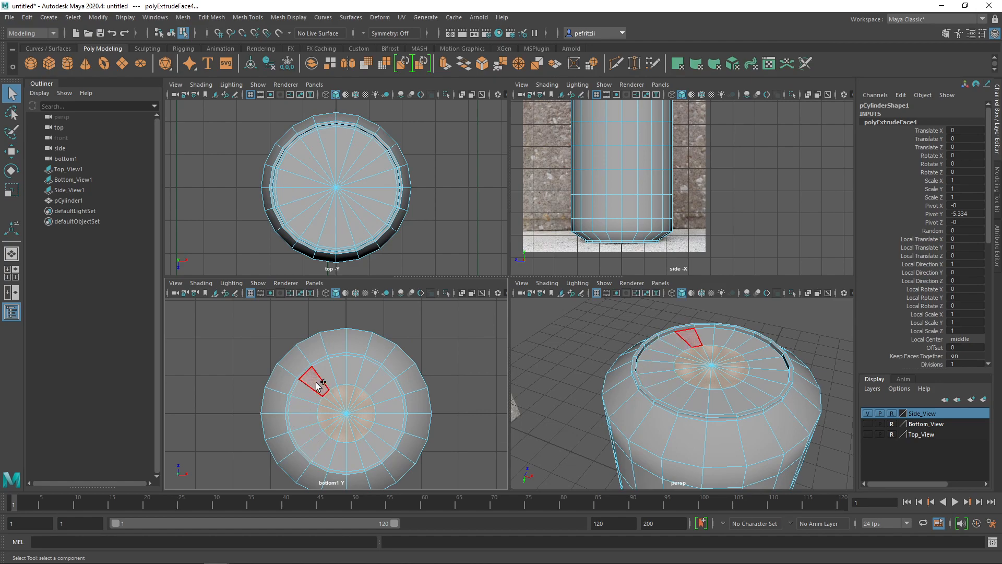
- Move the bottom cap's central disc further up into the can and scale it inward to a smaller circle
key("w")
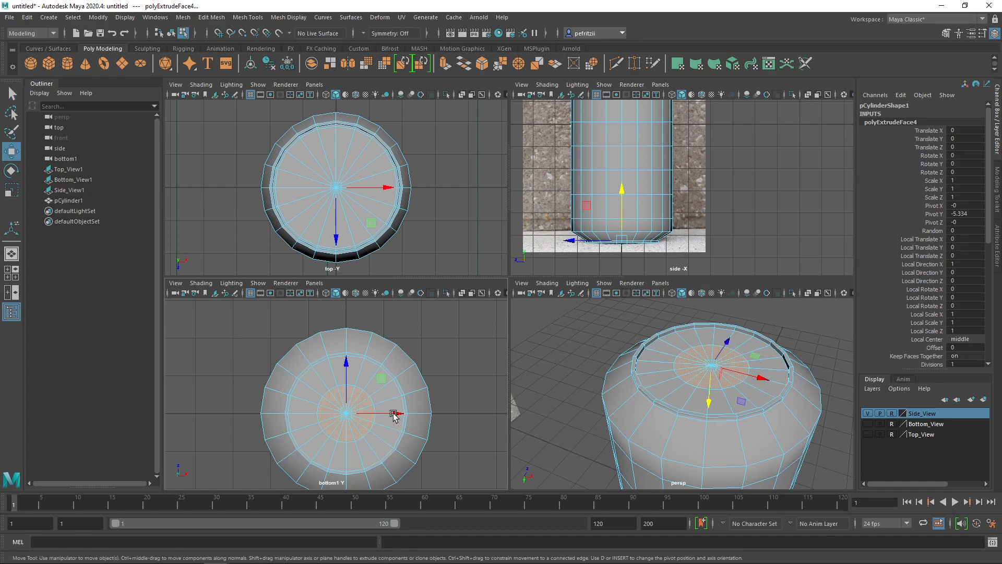
left_click_drag(622, 189, 622, 185)
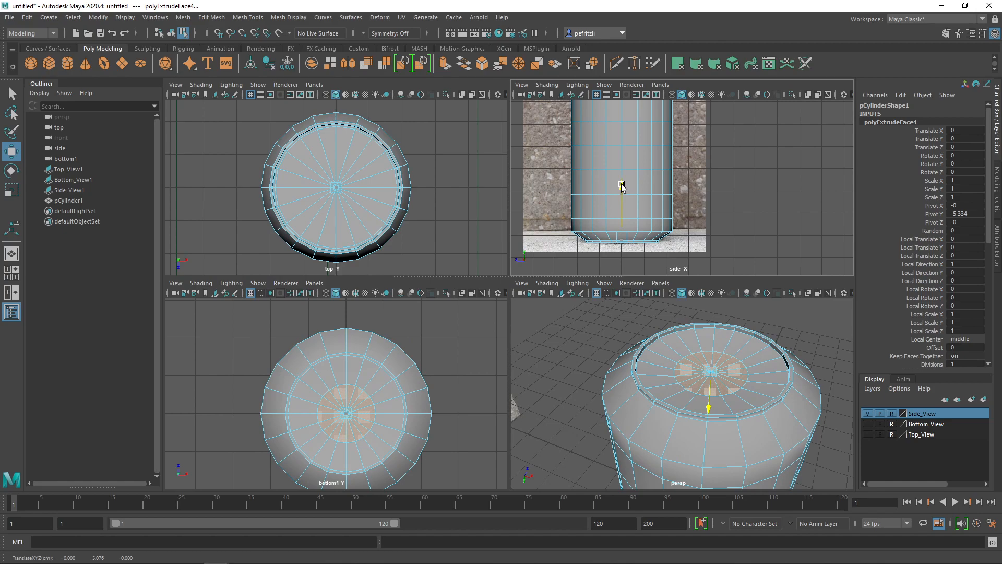
left_click_drag(621, 185, 621, 186)
left_click_drag(621, 185, 621, 183)
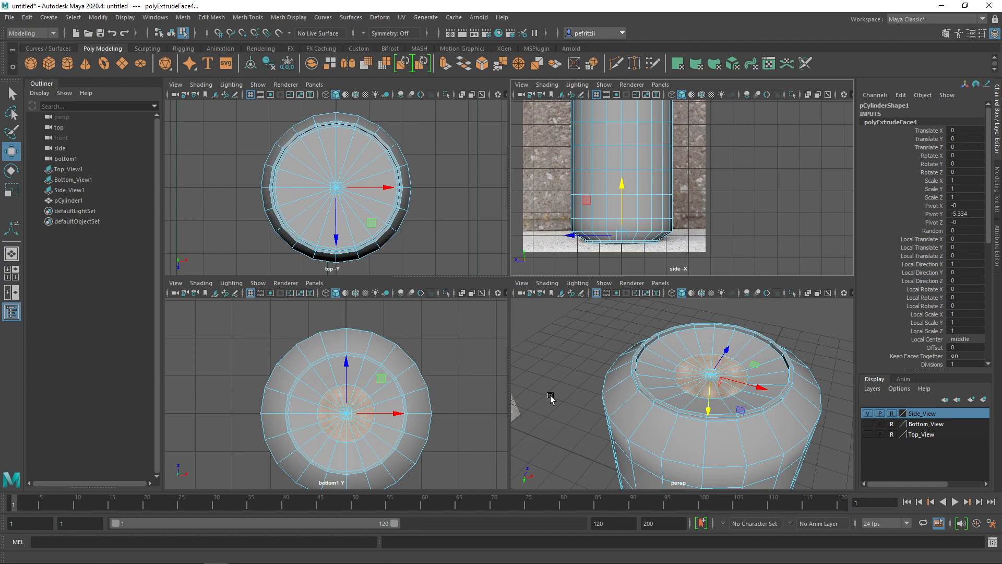
mouse_move(561, 381)
left_mouse_down("alt")
mouse_move(564, 367)
mouse_move(569, 396)
left_mouse_up("alt")
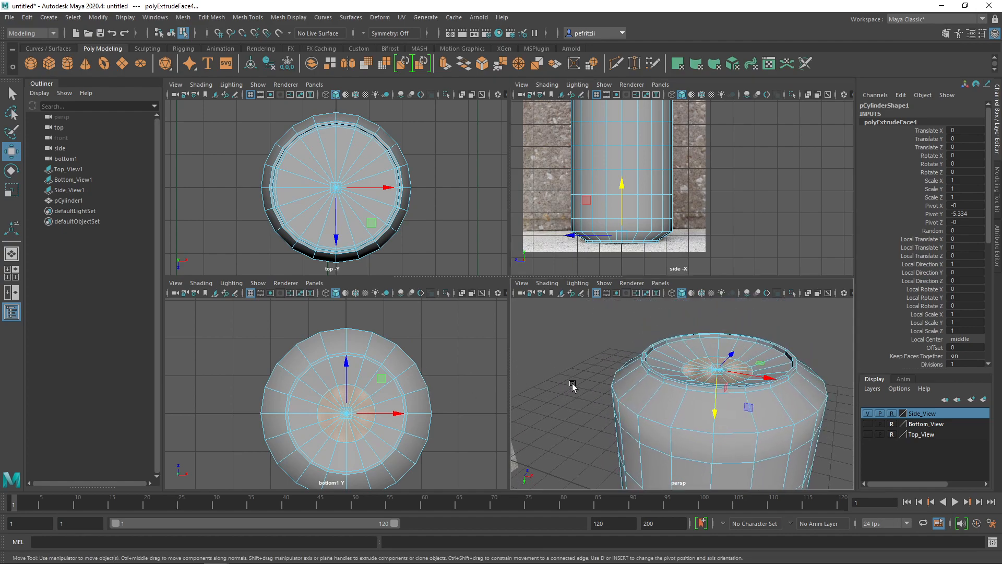
left_click_drag(622, 186, 624, 188)
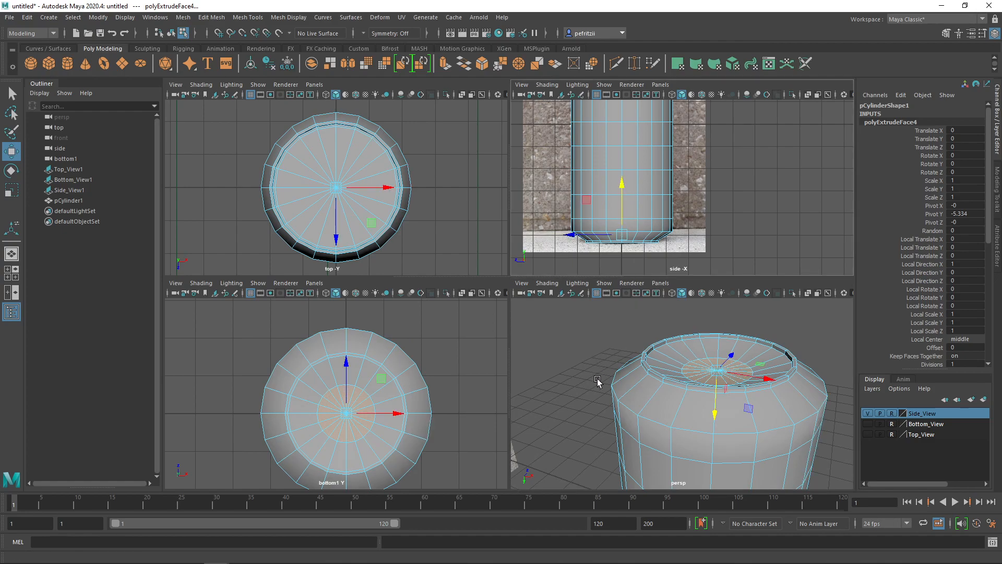
left_click_drag(600, 382, 604, 386, "alt")
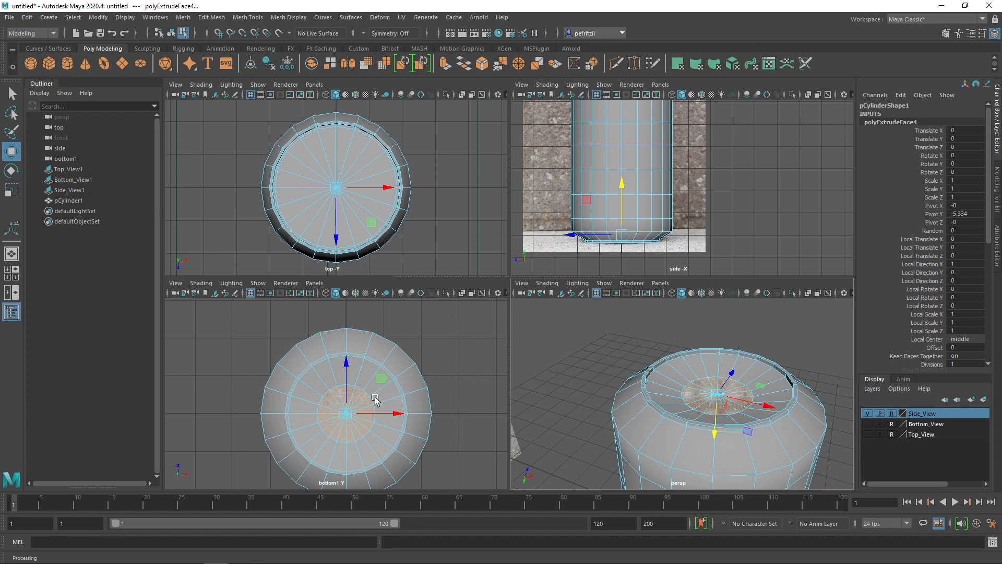
key("r")
left_click_drag(380, 376, 377, 383)
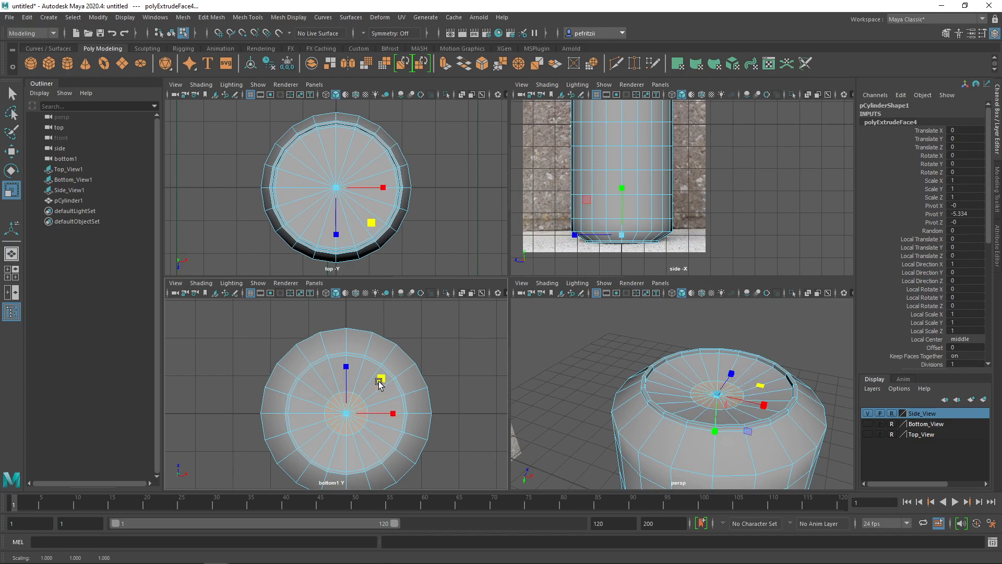
- Select the bottom cap's center vertex and move it slightly further up into the can to dome the recess
right_click_drag(429, 266, 391, 267)
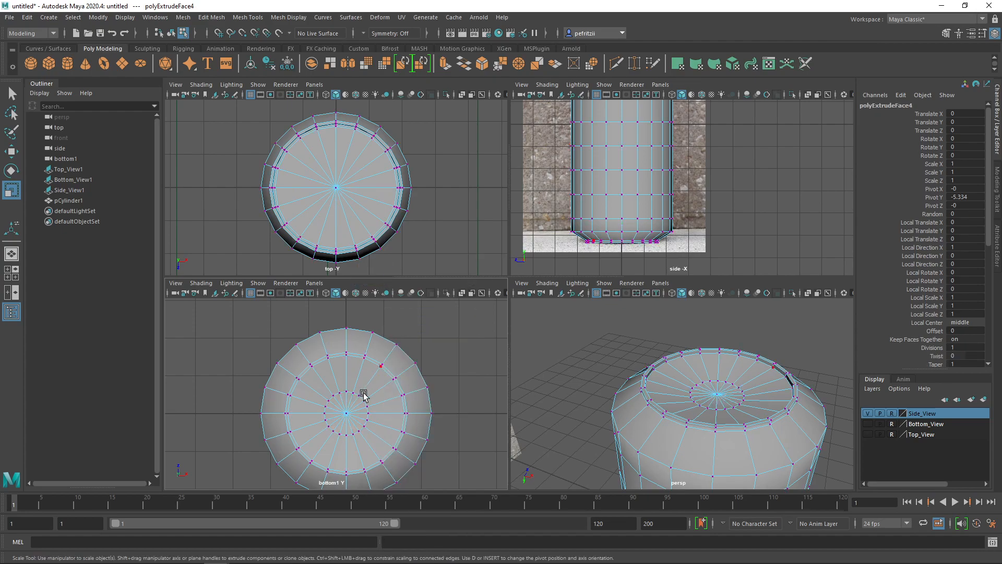
left_click(346, 412)
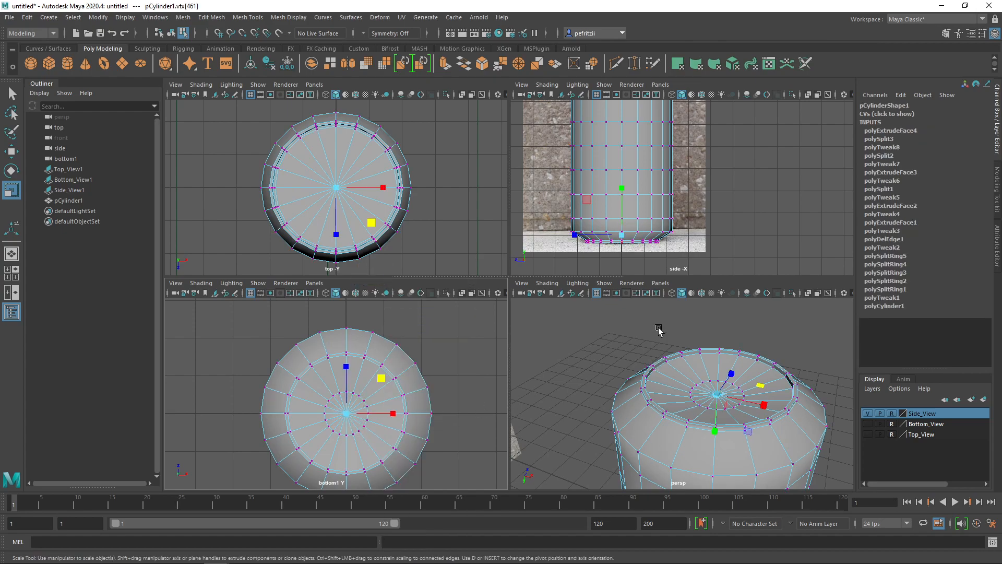
key("w")
left_click(623, 187)
left_click_drag(623, 186, 622, 186)
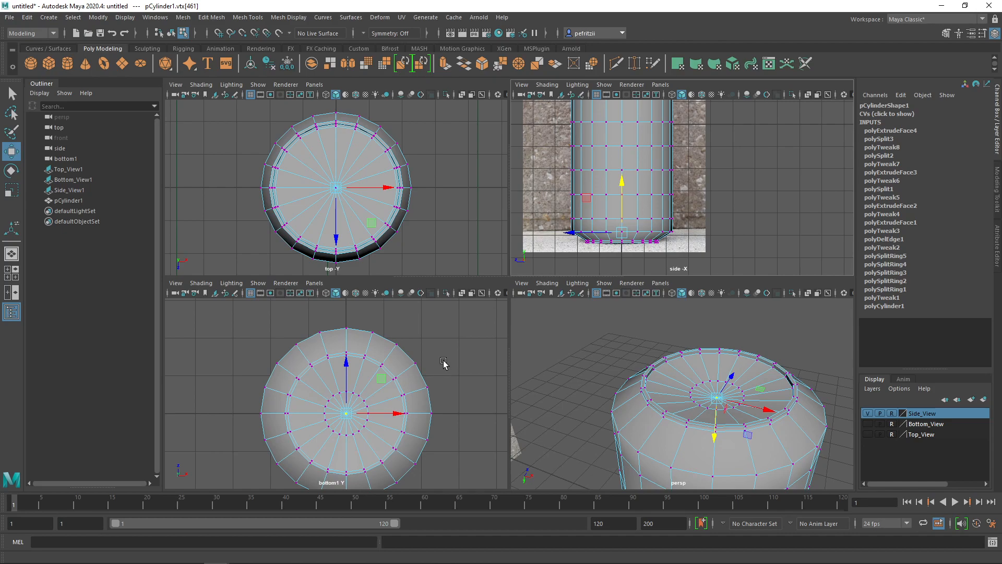
mouse_move(609, 371)
left_mouse_down("alt")
mouse_move(590, 357)
mouse_move(593, 380)
left_mouse_up("alt")
scroll(593, 377, "up", 5)
scroll(593, 368, "down", 8)
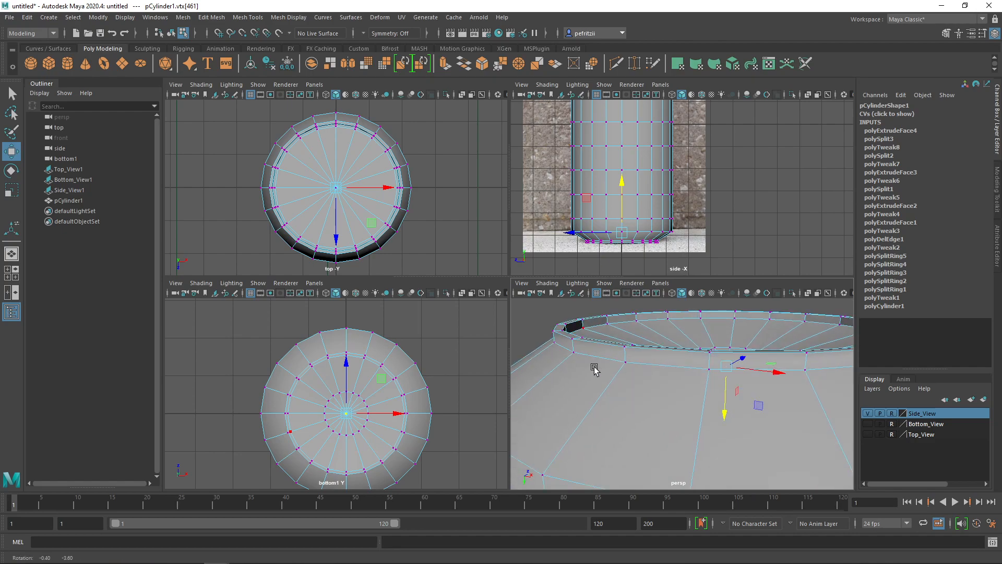
- Try smoothing the whole can mesh in object mode, using exponential divisions with 1 division level
mouse_move(594, 394)
left_mouse_down("alt")
mouse_move(594, 335)
mouse_move(599, 457)
mouse_move(593, 396)
mouse_move(584, 409)
left_mouse_up("alt")
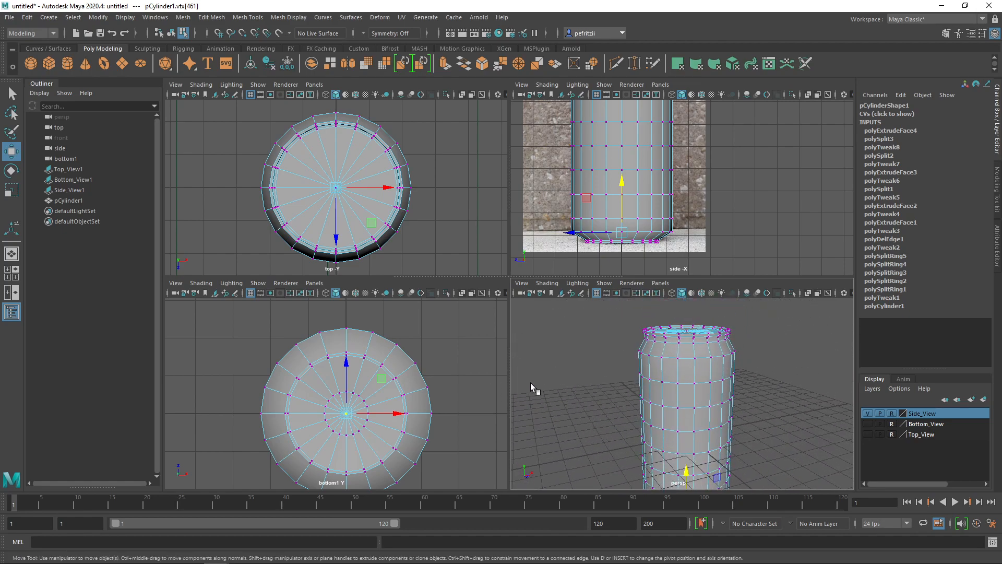
key("space")
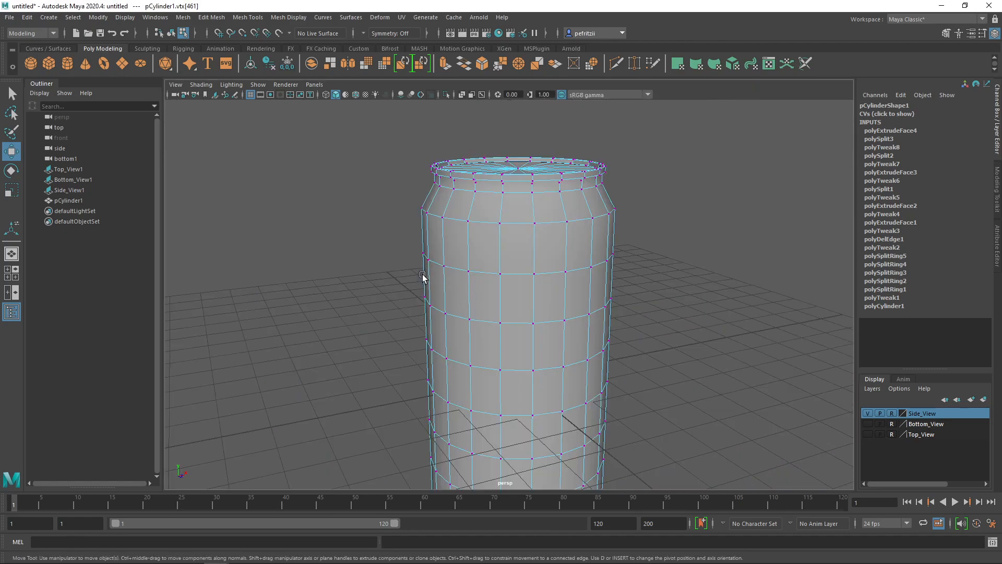
scroll(407, 268, "down", 2)
right_click_drag(404, 268, 460, 252)
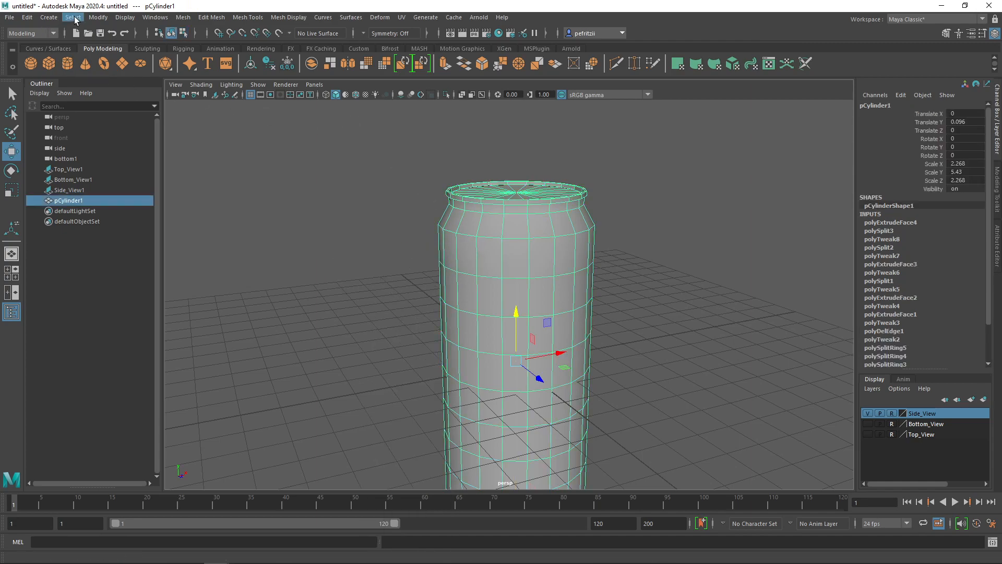
left_click(183, 17)
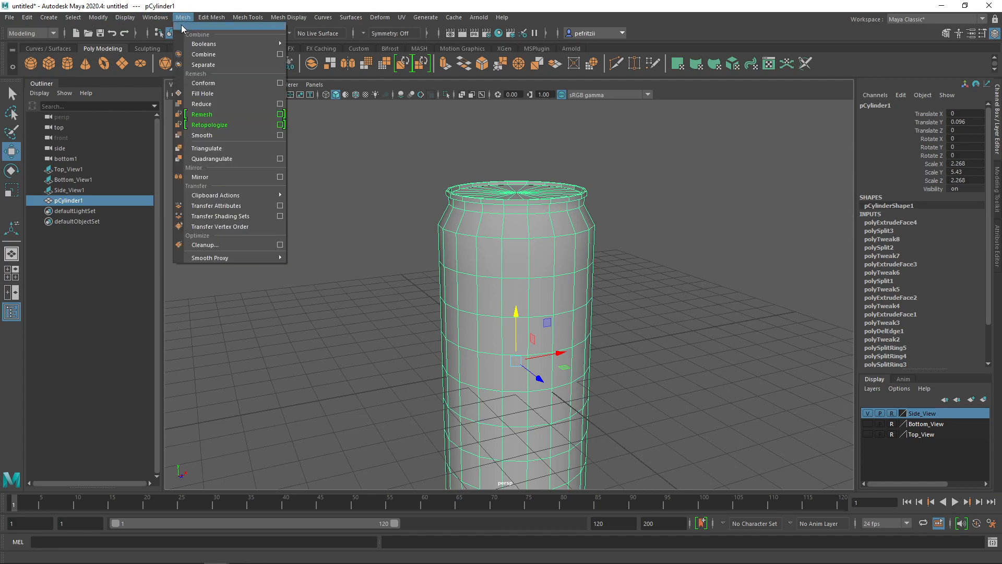
left_click(280, 135)
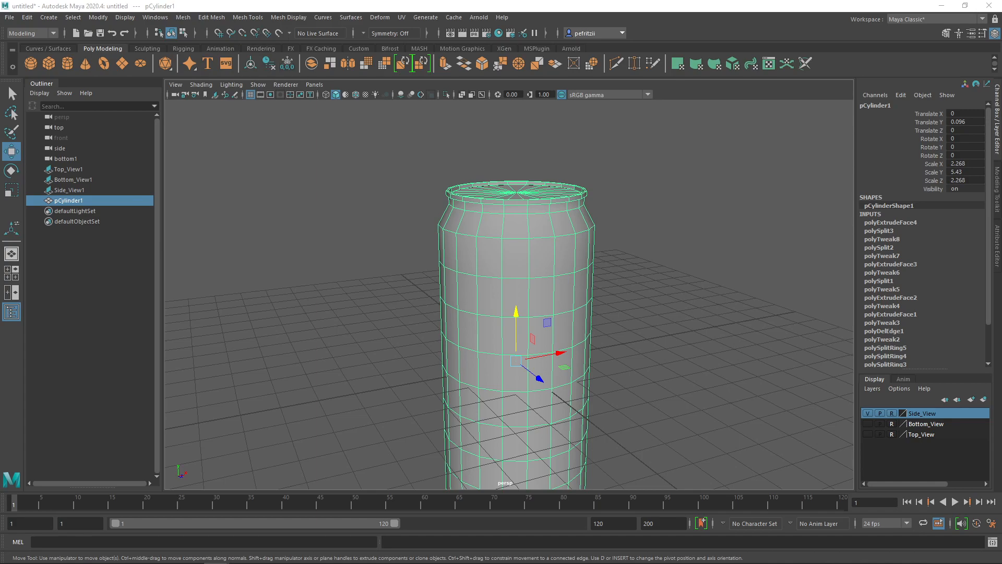
left_click_drag(0, 117, 155, 116)
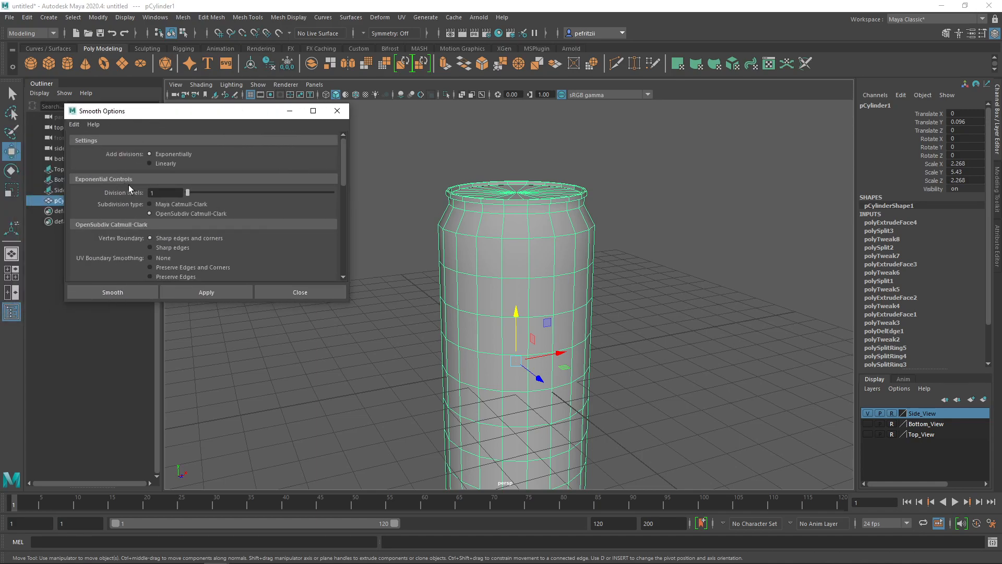
left_click(202, 295)
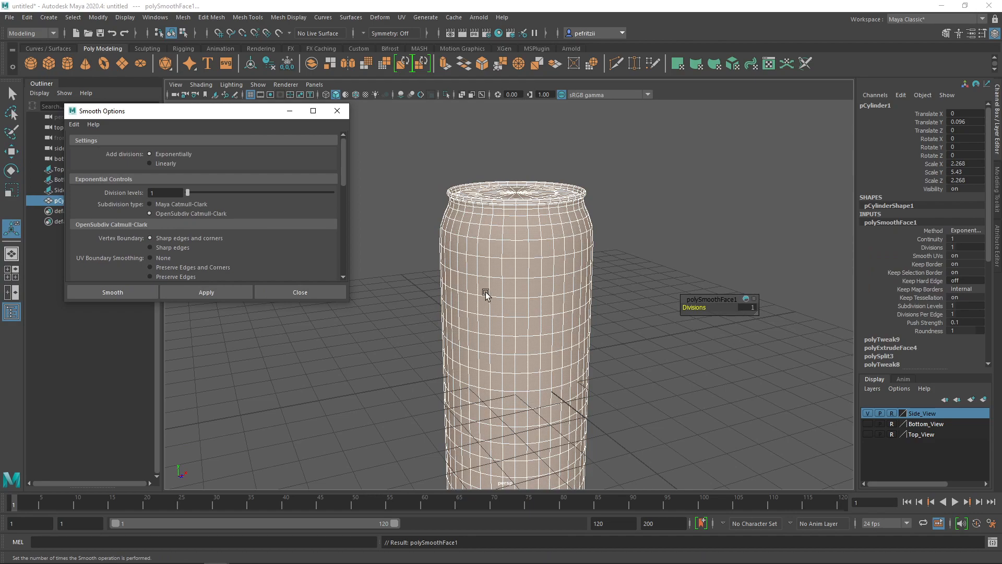
- Deselect the smoothed can and examine its top rim, neck and cap from several angles
left_click_drag(426, 287, 427, 304, "alt")
scroll(429, 289, "up", 4)
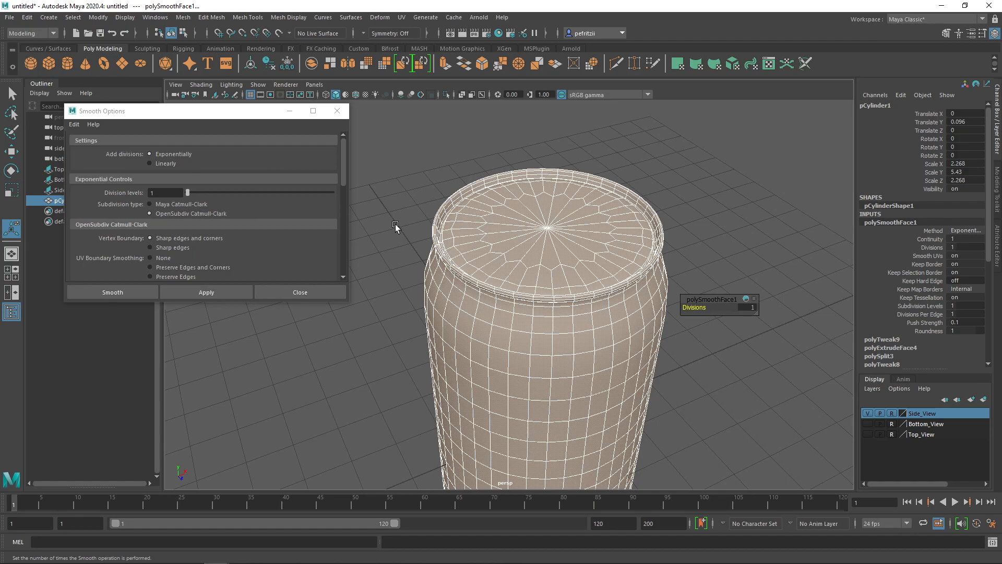
left_click_drag(406, 213, 428, 192, "alt")
scroll(428, 191, "up", 5)
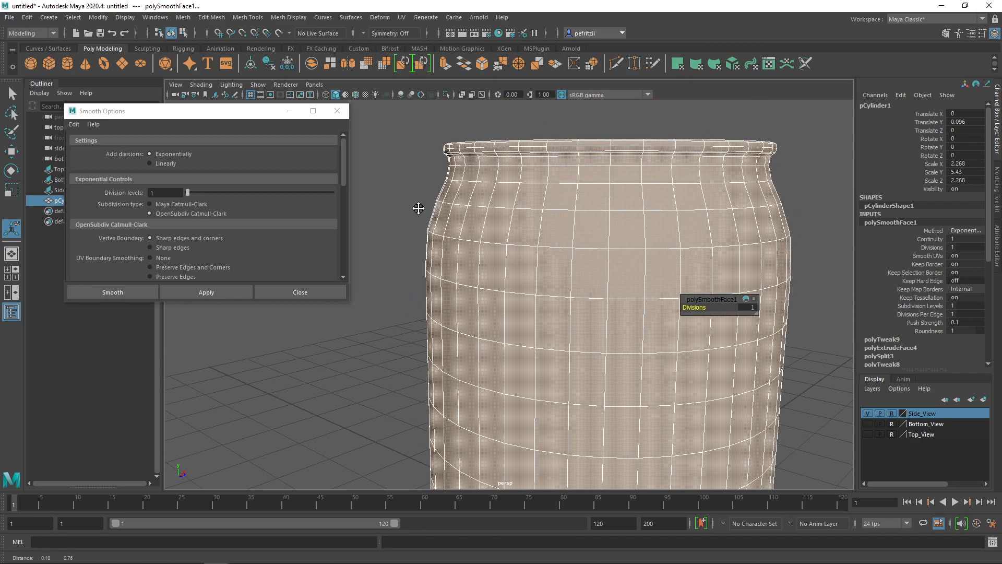
left_click(418, 183)
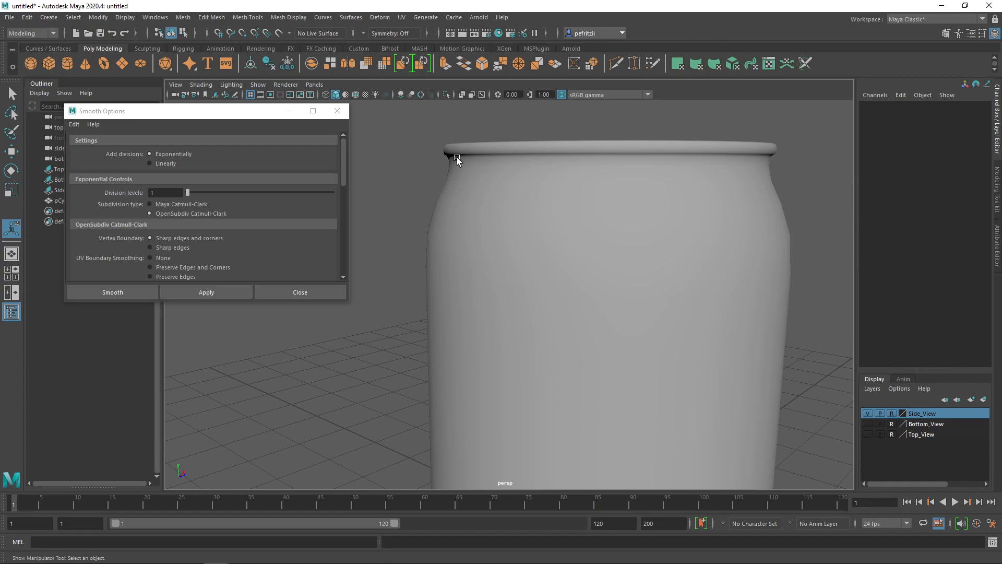
left_click_drag(440, 157, 581, 183, "alt")
mouse_move(693, 312)
left_mouse_down("alt")
mouse_move(674, 262)
mouse_move(680, 277)
mouse_move(649, 253)
mouse_move(592, 277)
mouse_move(598, 283)
left_mouse_up("alt")
scroll(669, 262, "down", 3)
mouse_move(554, 275)
left_mouse_down("alt")
mouse_move(588, 290)
mouse_move(574, 337)
mouse_move(586, 217)
mouse_move(578, 285)
mouse_move(559, 268)
left_mouse_up("alt")
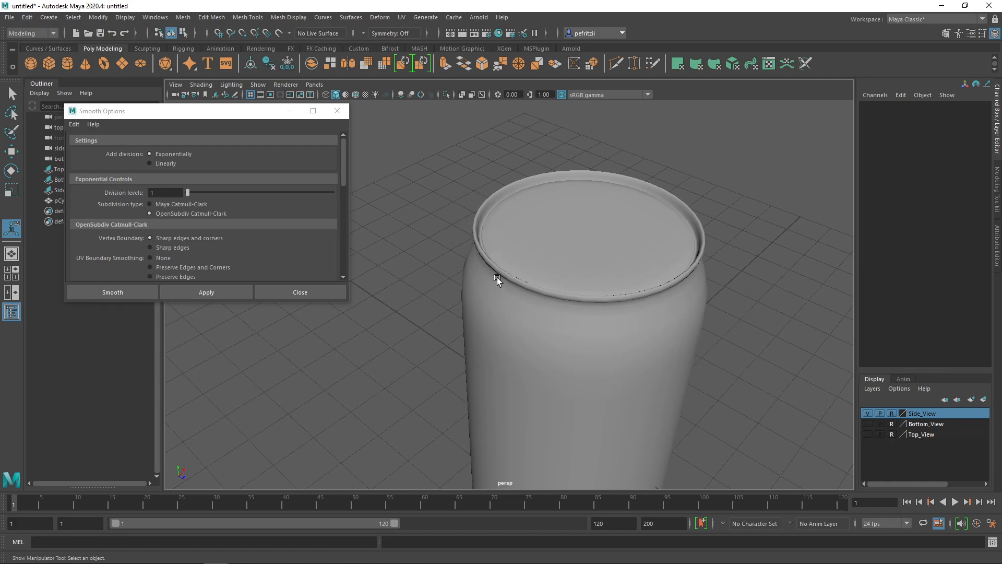
- Undo the deselection and the can's smoothing, then close the smoothing options
key("ctrl+z")
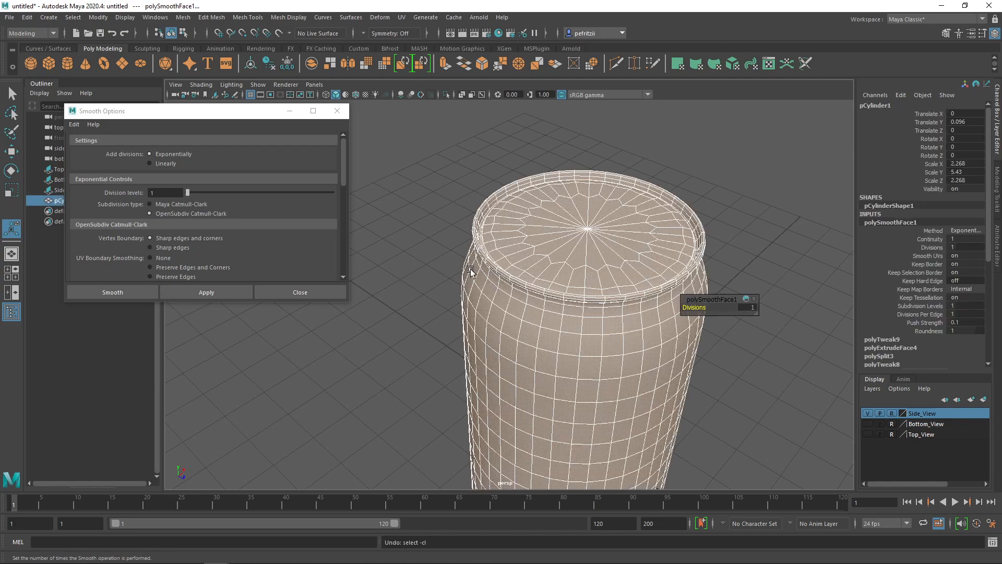
key("ctrl+z")
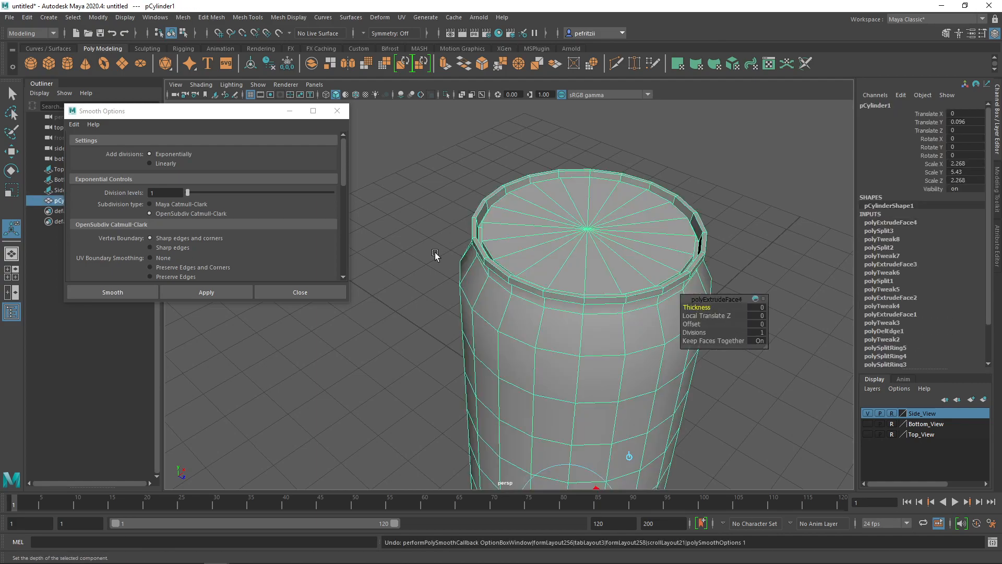
scroll(427, 238, "up", 2)
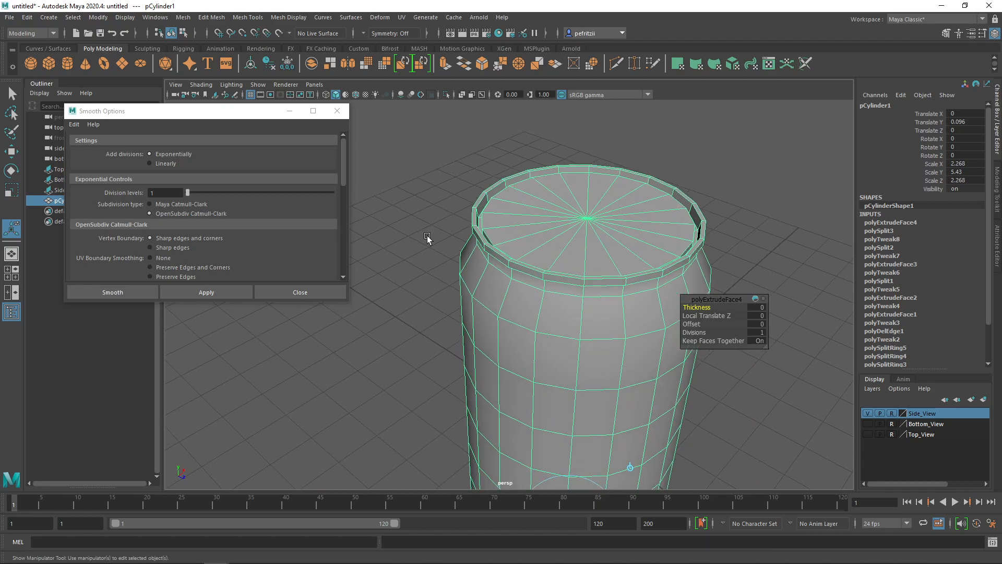
left_click(304, 292)
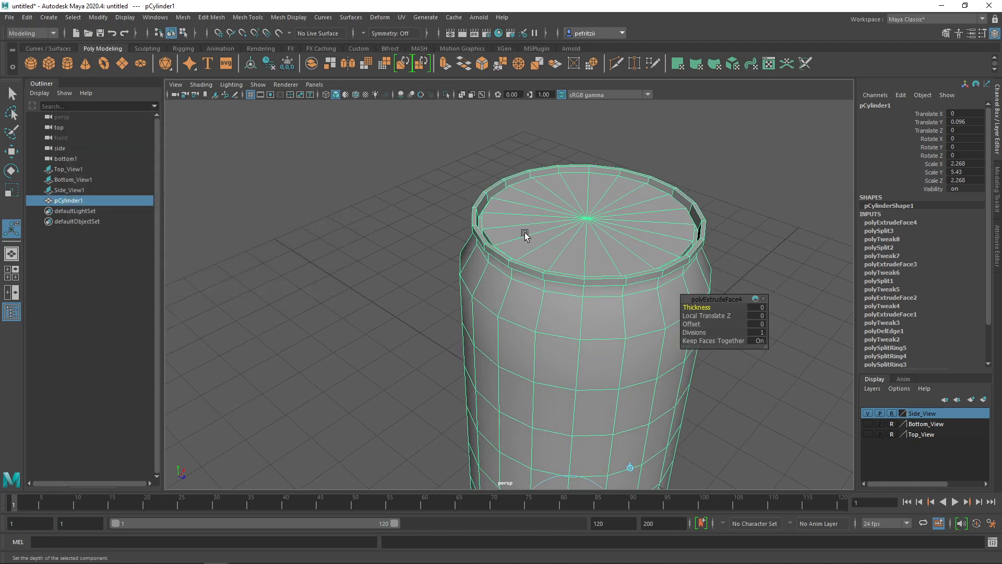
- Insert two edge loops around the top rim's outer wall, one near its upper edge and one near its lower edge
right_click_drag(525, 233, 500, 249, "shift")
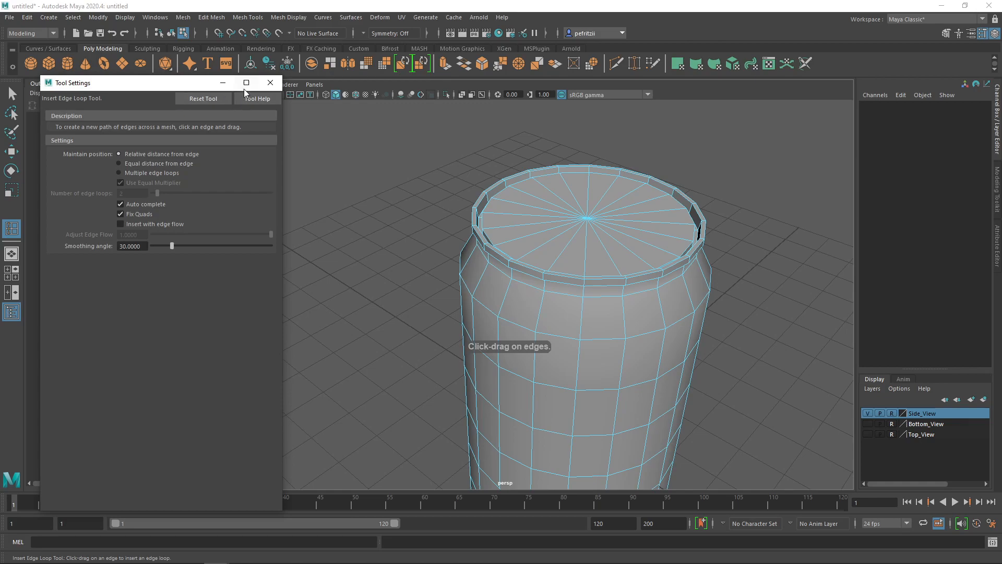
left_click_drag(458, 303, 451, 275, "alt")
middle_click_drag(460, 287, 453, 351, "alt")
left_click_drag(453, 351, 433, 234, "alt")
scroll(453, 331, "up", 3)
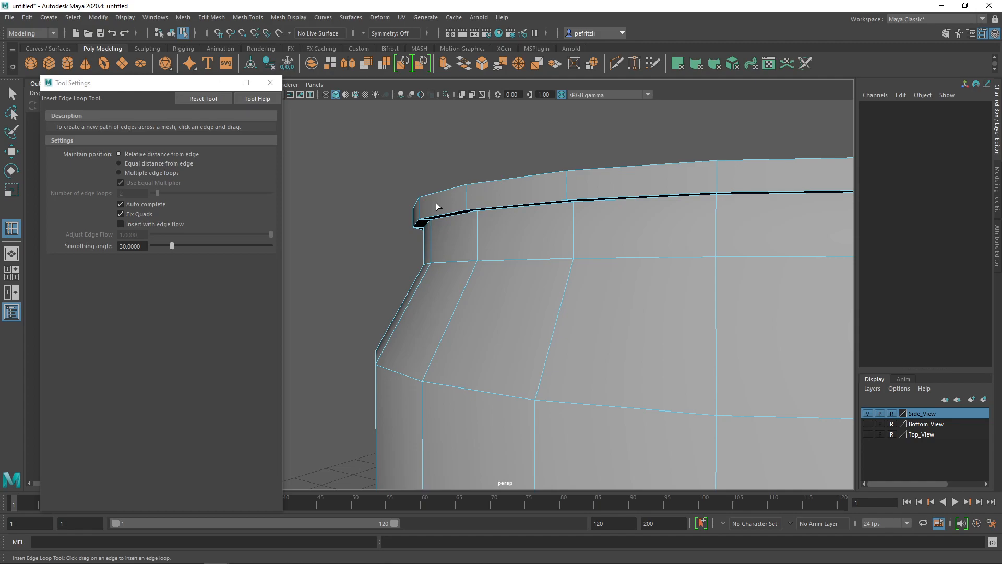
left_click(466, 192)
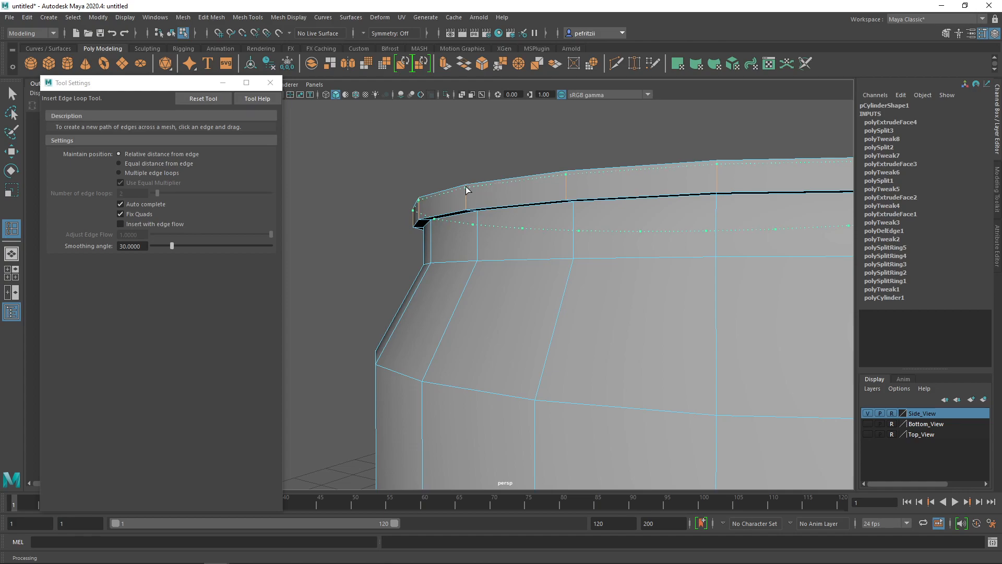
left_click(466, 191)
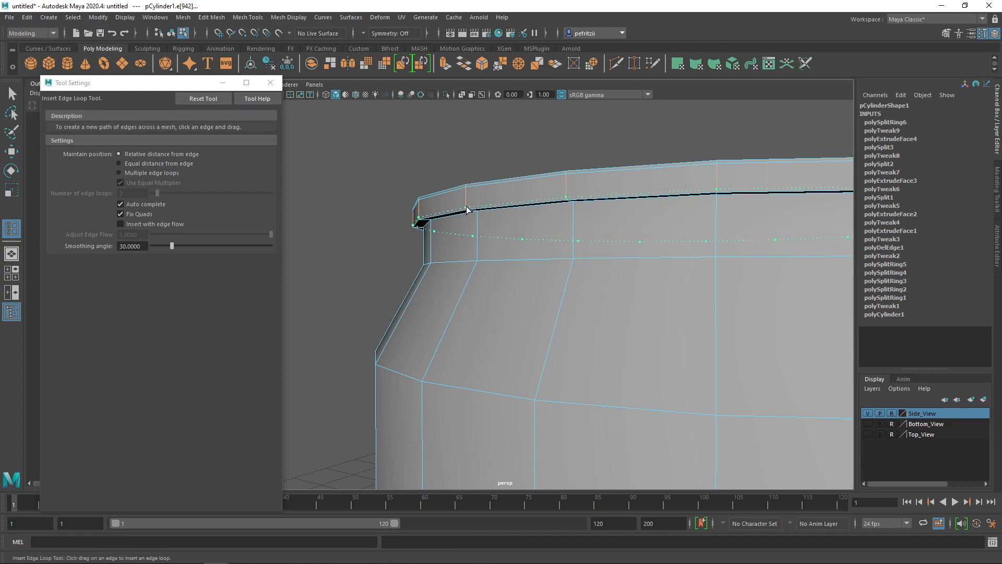
left_click(467, 210)
- Insert two edge loops on the underside of the top rim, close to its outer and inner edges
left_click_drag(458, 233, 450, 217, "alt")
middle_click_drag(449, 217, 472, 293, "alt")
left_click_drag(472, 293, 480, 179, "alt")
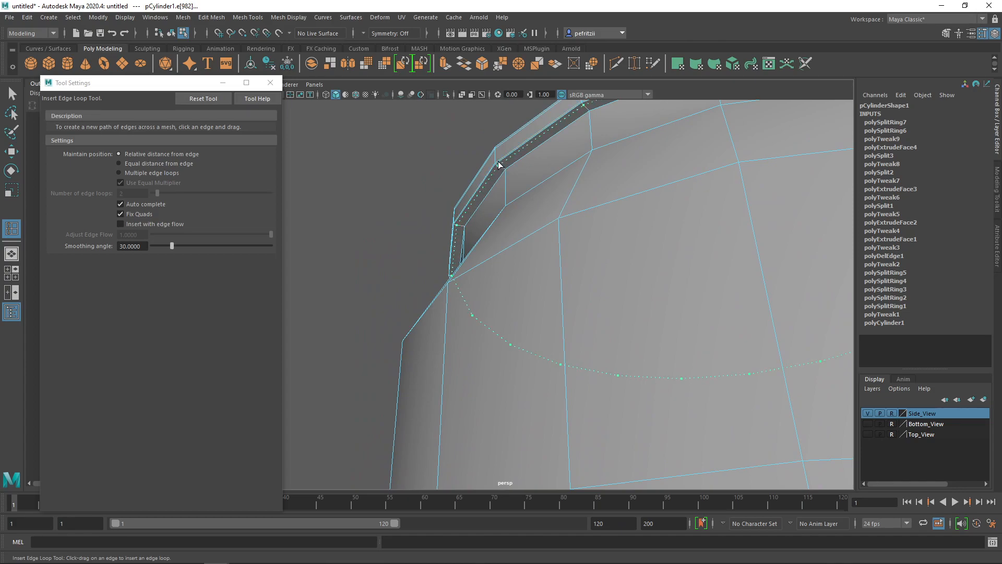
left_click(499, 166)
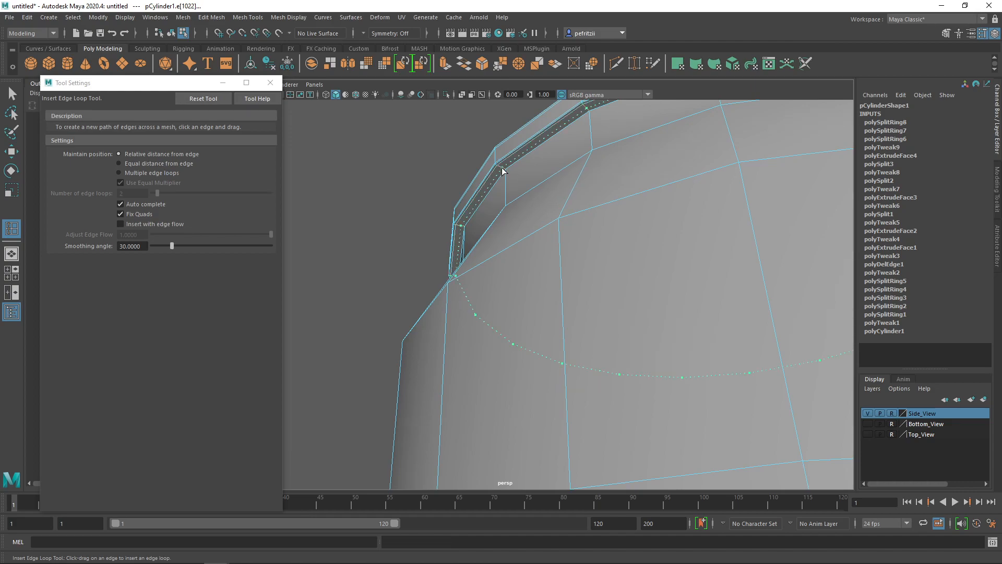
left_click(501, 169)
- Insert two edge loops on the top face of the rim, close to its outer and inner edges
left_click_drag(469, 195, 482, 228, "alt")
middle_click_drag(482, 229, 476, 192, "alt")
left_click_drag(477, 192, 529, 241, "alt")
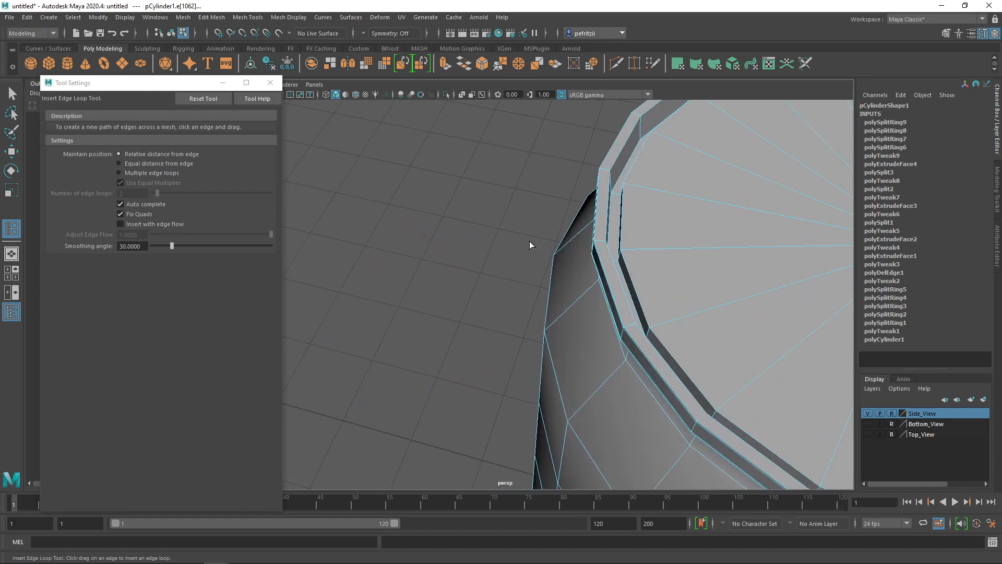
left_click(597, 244)
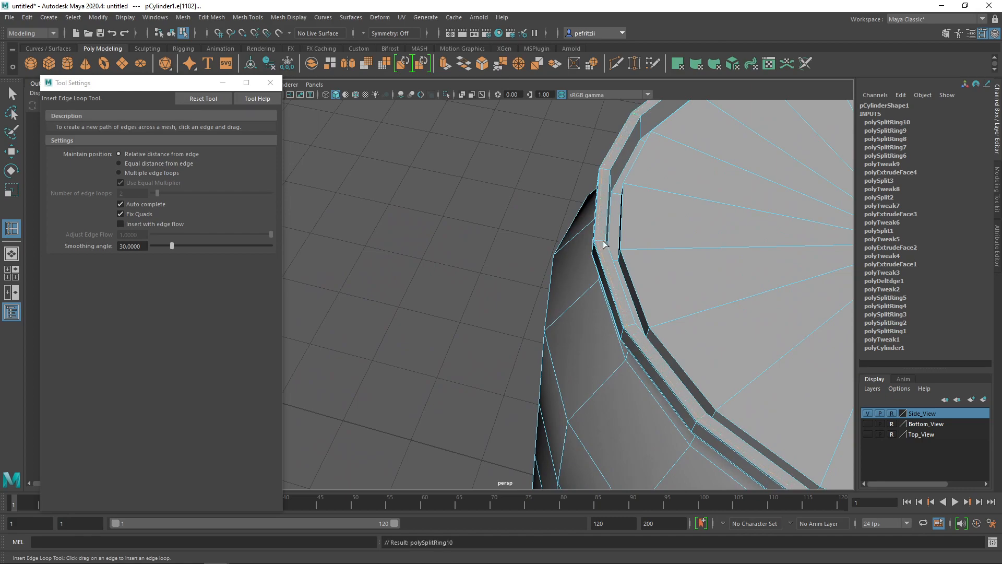
middle_click_drag(605, 244, 616, 238, "alt")
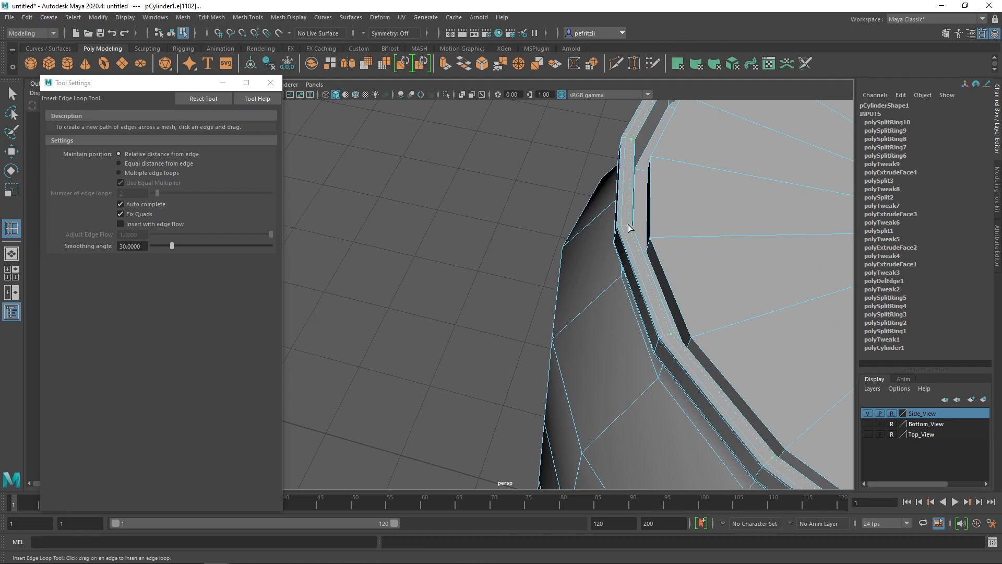
left_click(629, 228)
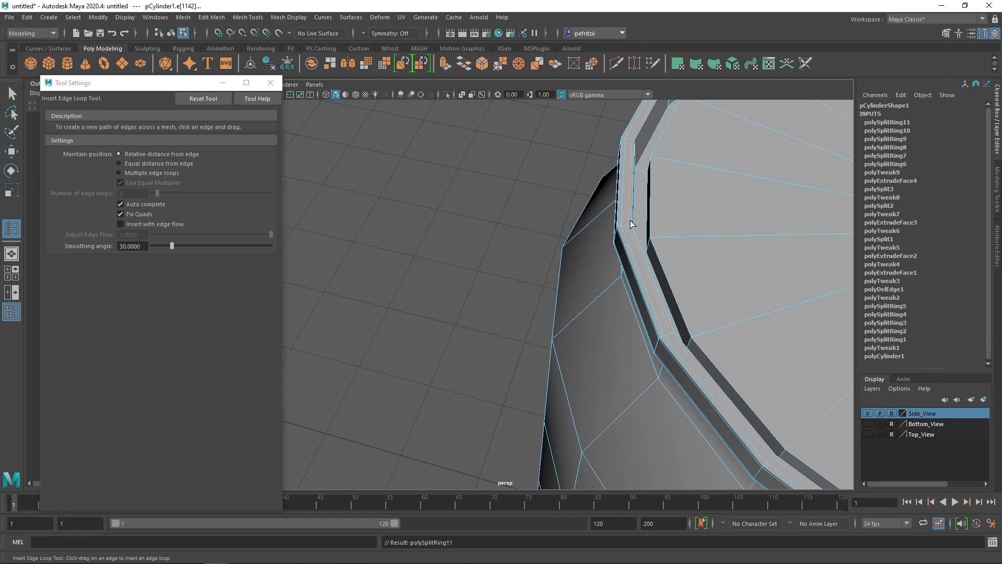
- Insert two edge loops on the rim's inner wall, one near its upper edge and one near its base
left_click_drag(590, 251, 525, 186, "alt")
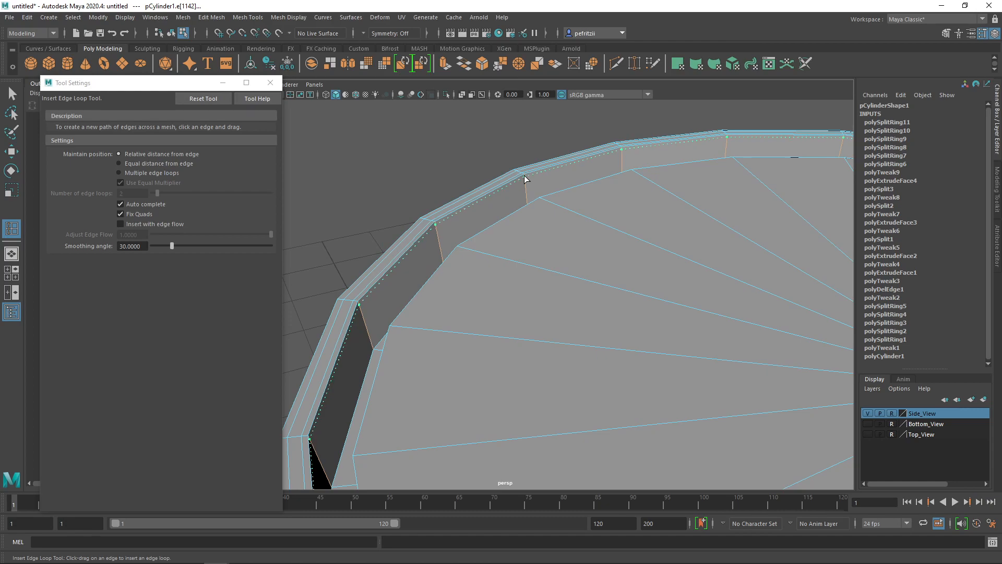
left_click(524, 177)
left_click_drag(467, 230, 469, 242, "alt")
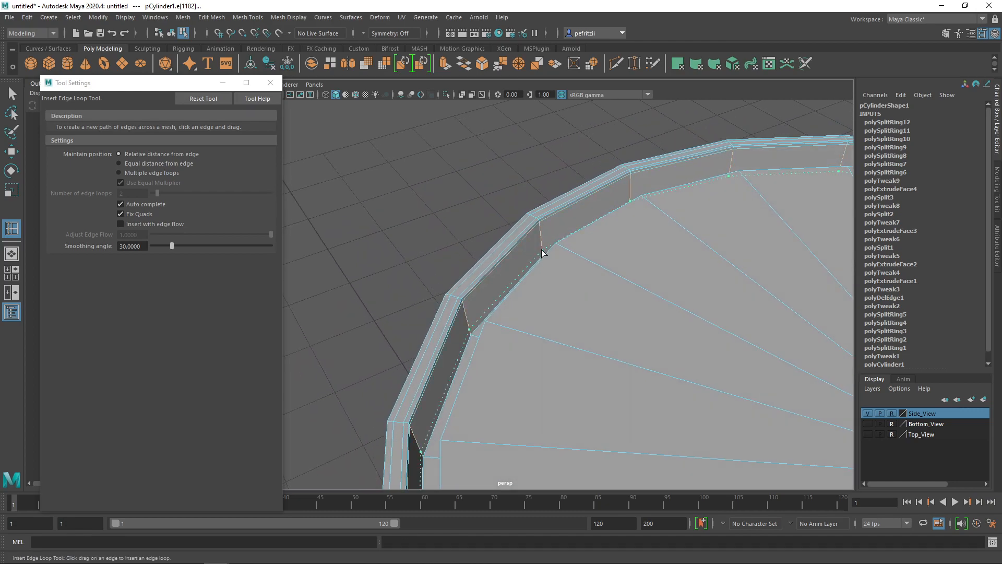
left_click_drag(542, 250, 542, 252)
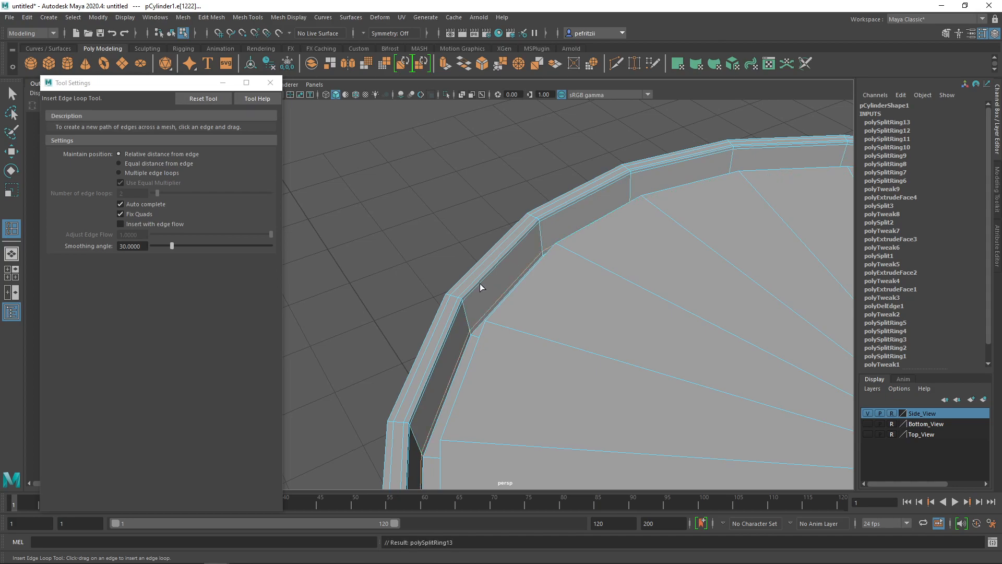
- Insert two edge loops on the groove wall beside the top cap's central disc, near its upper and lower edges
left_click_drag(481, 283, 544, 286, "alt")
middle_click_drag(544, 287, 476, 291, "alt")
left_click_drag(476, 290, 514, 303, "alt")
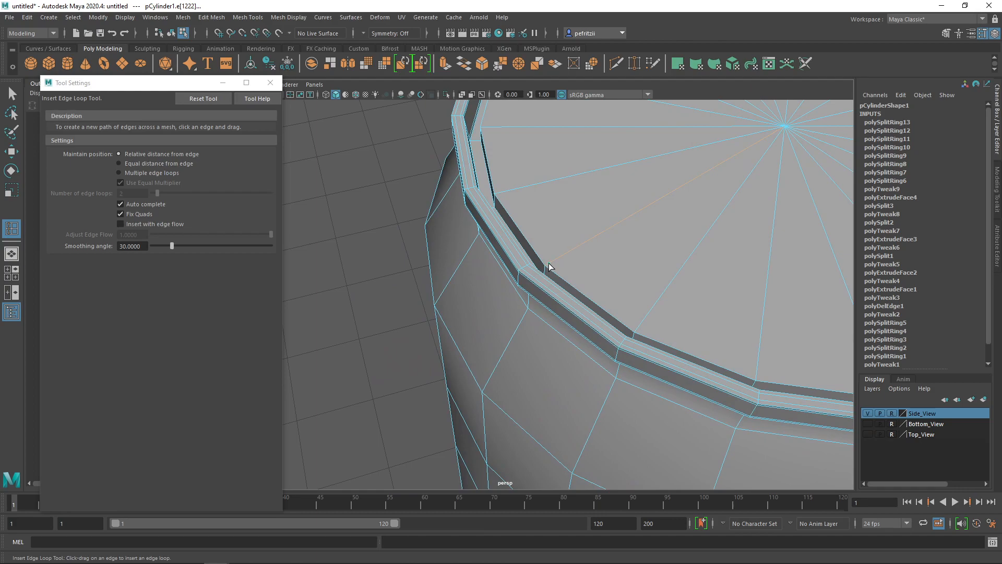
key("ctrl+z")
scroll(549, 259, "up", 2)
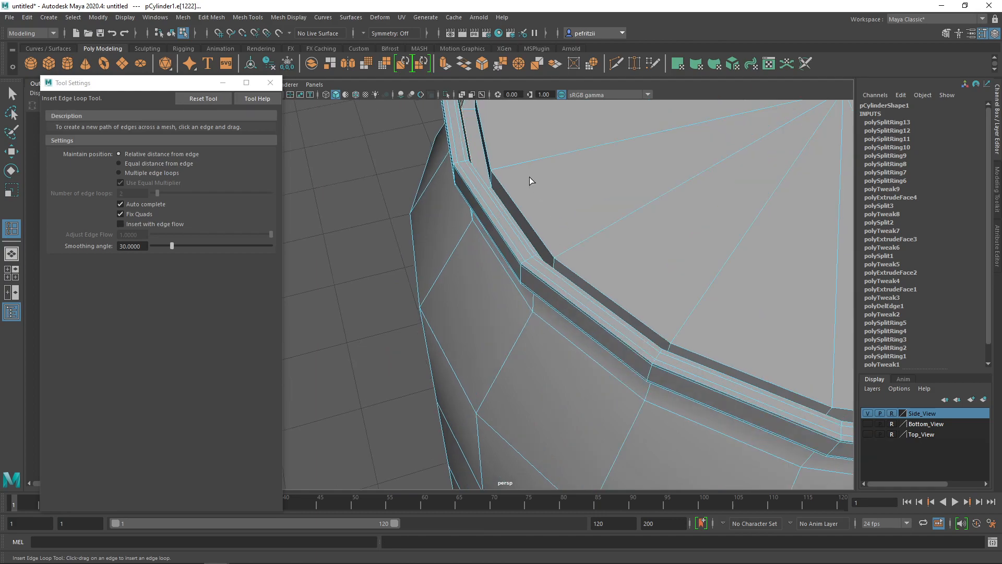
left_click_drag(513, 205, 551, 222, "alt")
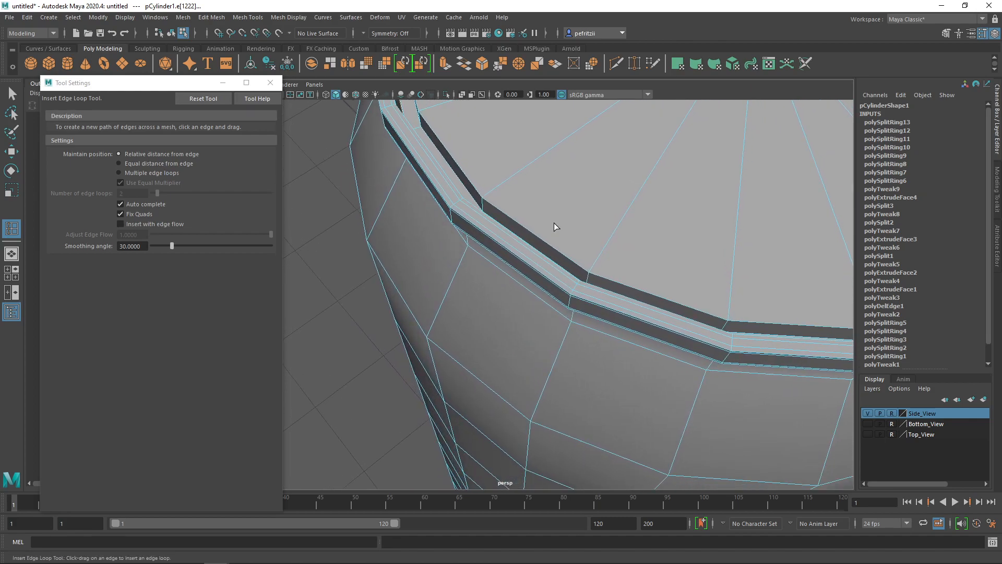
scroll(554, 227, "up", 2)
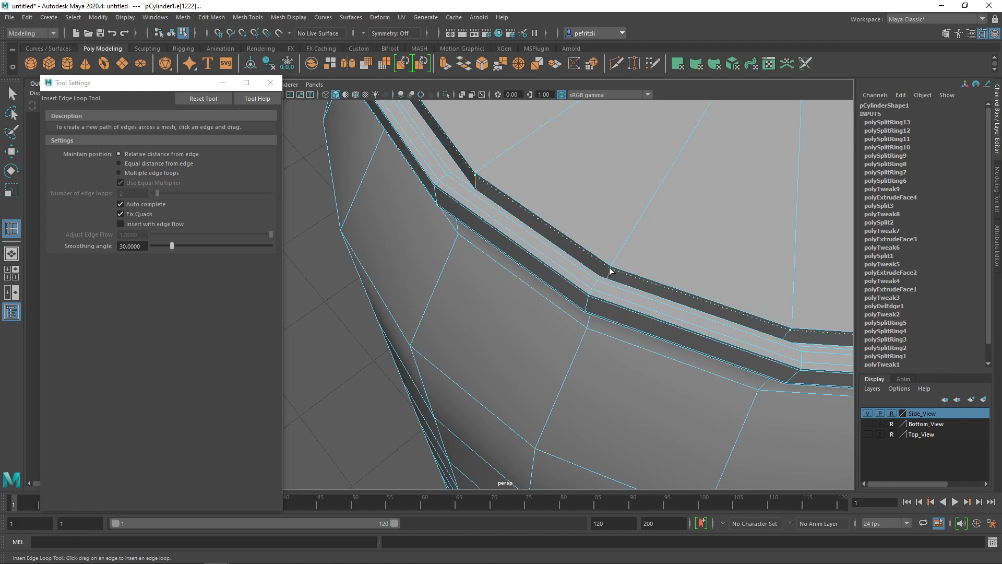
left_click_drag(609, 267, 607, 300)
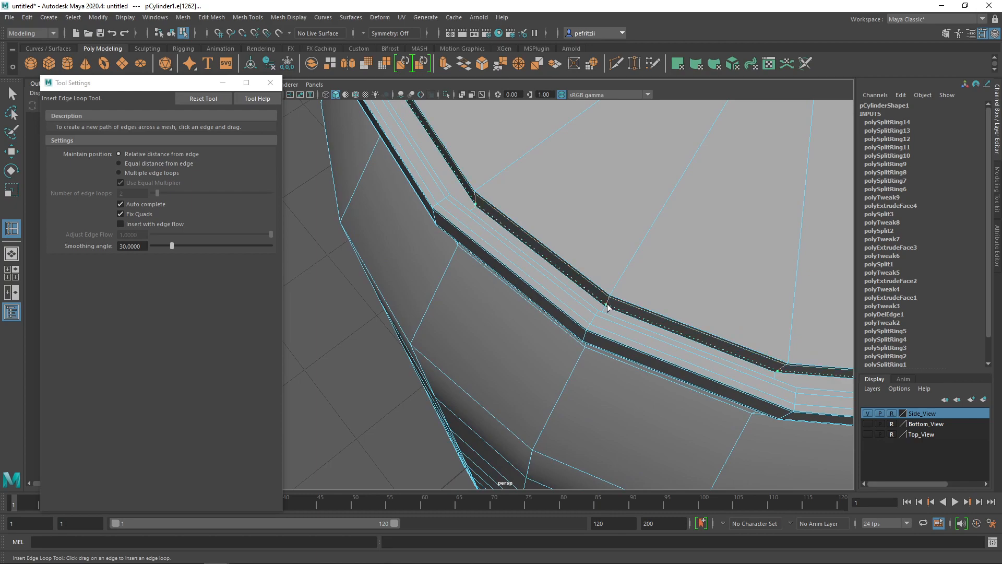
left_click(607, 308)
- Insert an edge loop around the outer wall of the can's bottom rim, close to its lower edge
left_click_drag(599, 310, 584, 284, "alt")
scroll(583, 281, "down", 6)
left_click_drag(601, 333, 592, 274, "alt")
middle_click_drag(592, 295, 498, 212, "alt")
scroll(497, 211, "down", 3)
left_click_drag(496, 210, 554, 172, "alt")
scroll(554, 178, "up", 5)
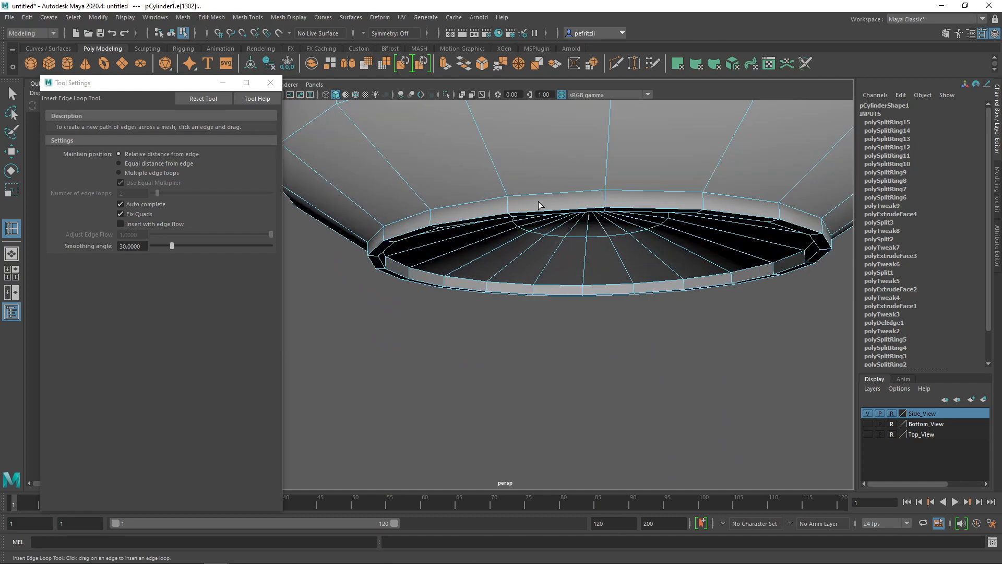
left_click(507, 213)
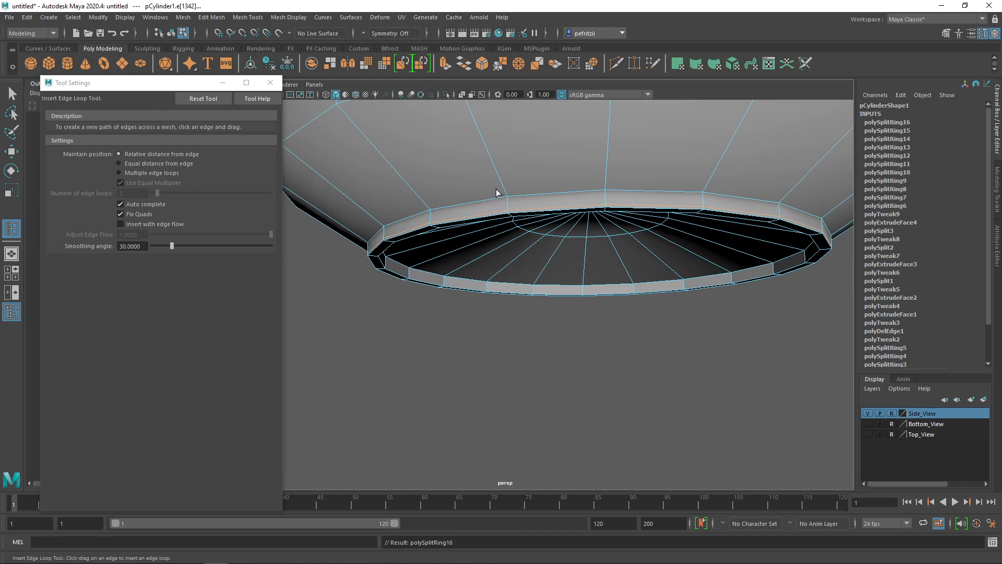
- Insert two edge loops on the underside of the bottom rim and one on its inner wall near the lower edge
left_click_drag(501, 250, 472, 230, "alt")
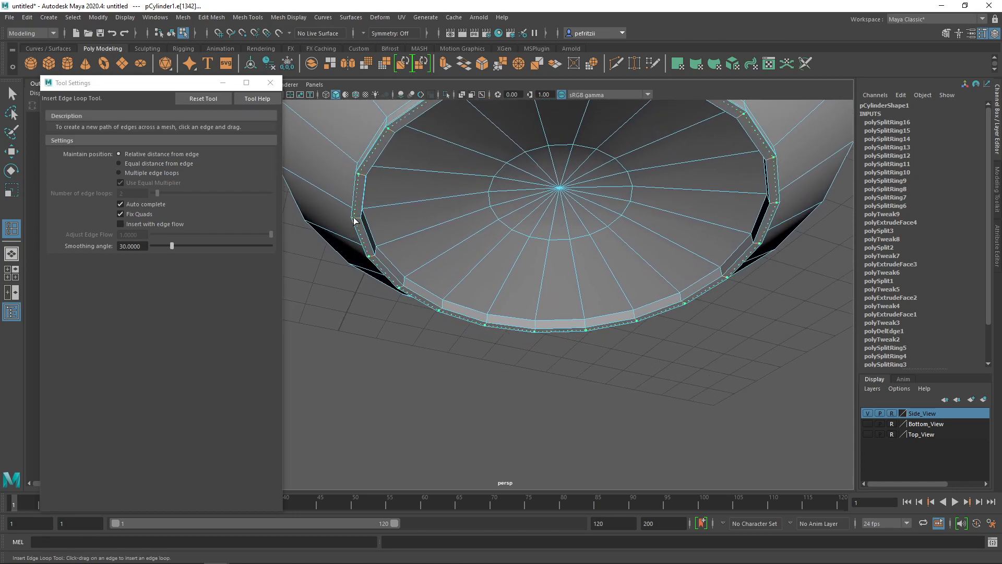
left_click(353, 220)
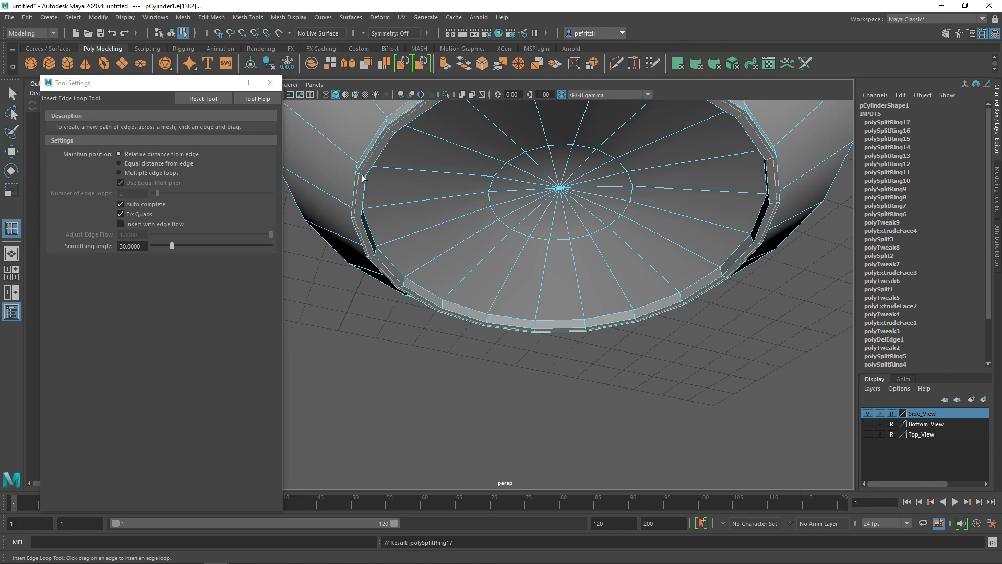
left_click(364, 178)
left_click_drag(369, 196, 373, 300, "alt")
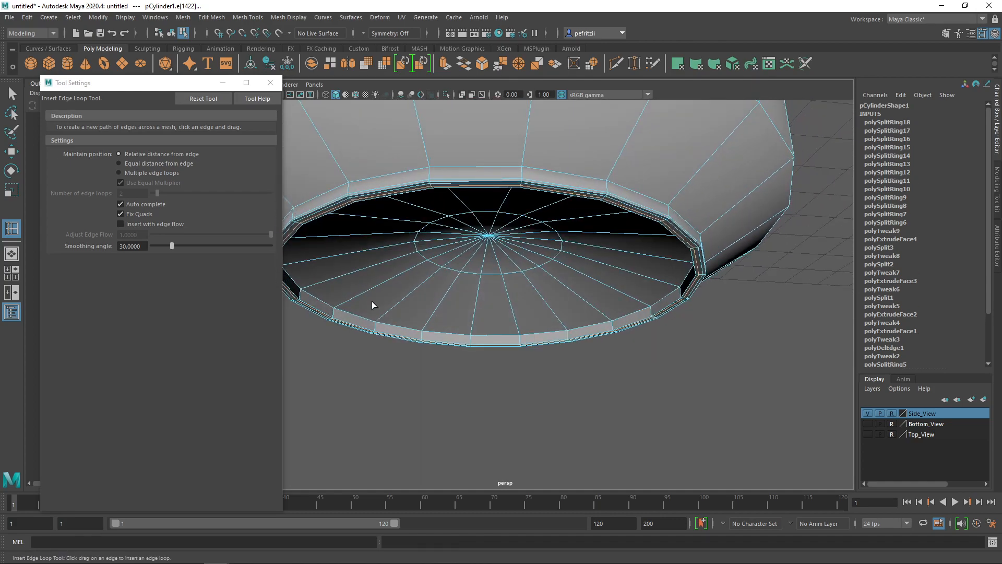
left_click(332, 317)
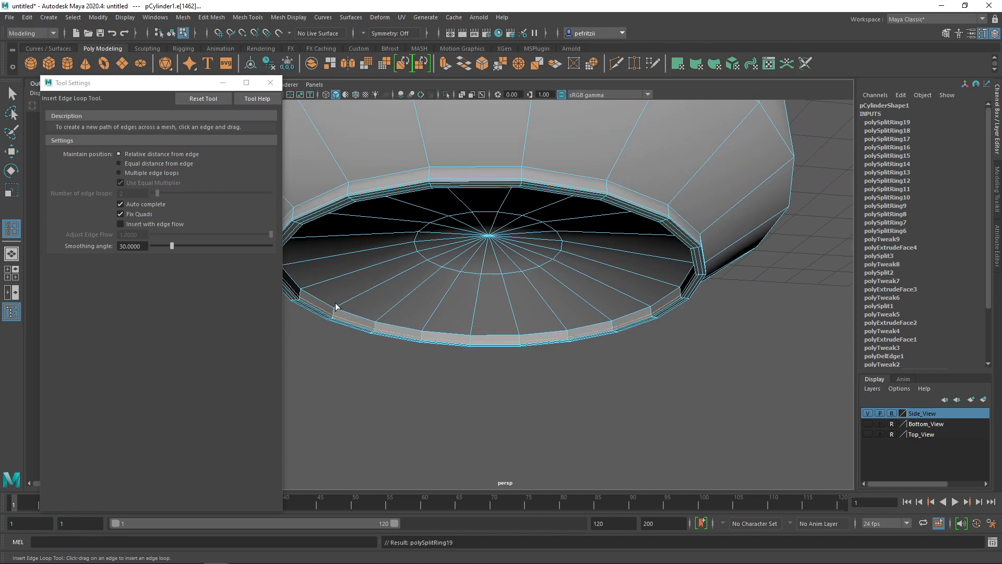
left_click_drag(420, 283, 428, 257, "alt")
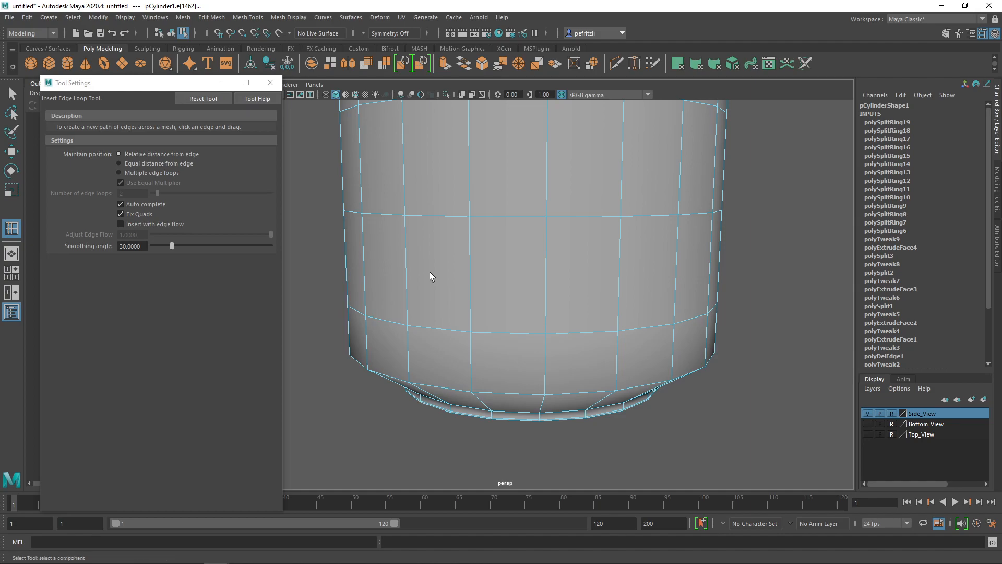
- Exit the Insert Edge Loop tool, return the can to object mode and open the Smooth options
key("q")
right_click_drag(428, 266, 477, 251)
left_click(270, 82)
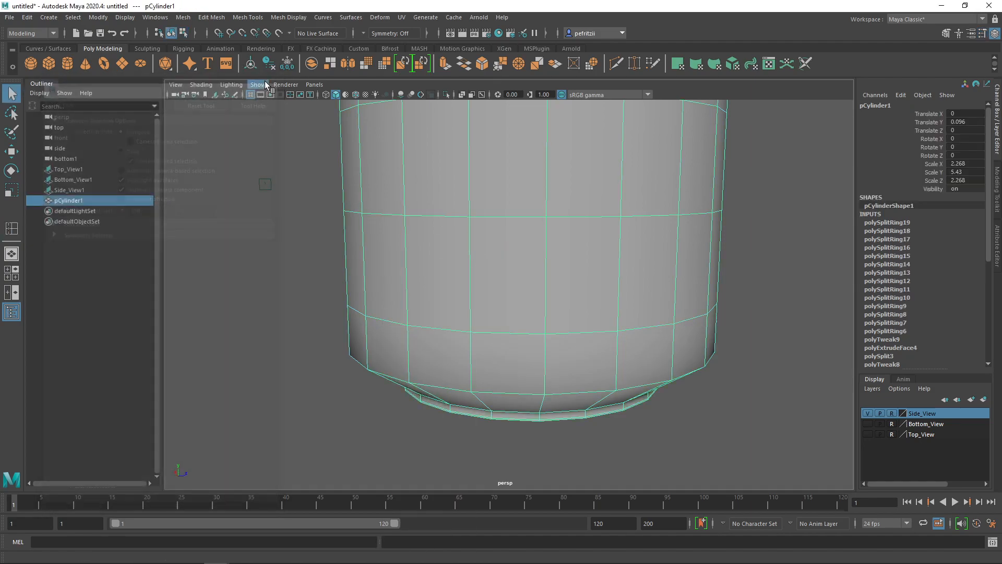
left_click(184, 18)
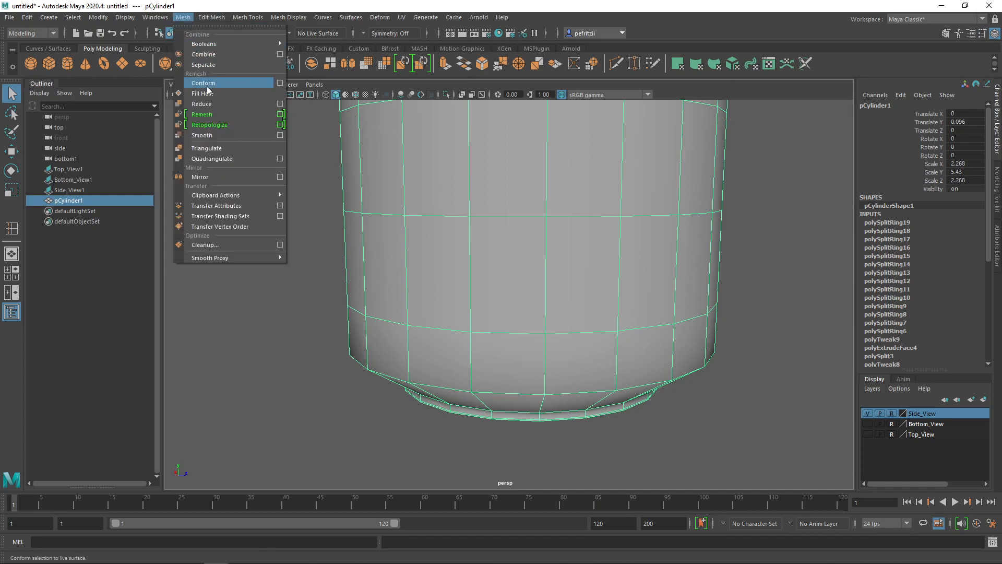
left_click(281, 136)
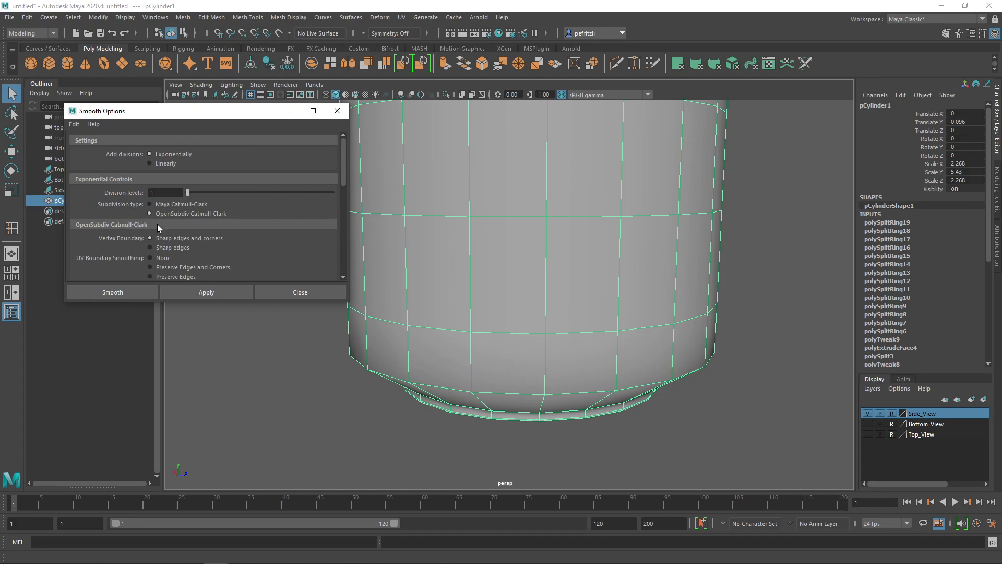
- Try smoothing the can with 1 division level and examine its bottom and top rims
left_click(215, 292)
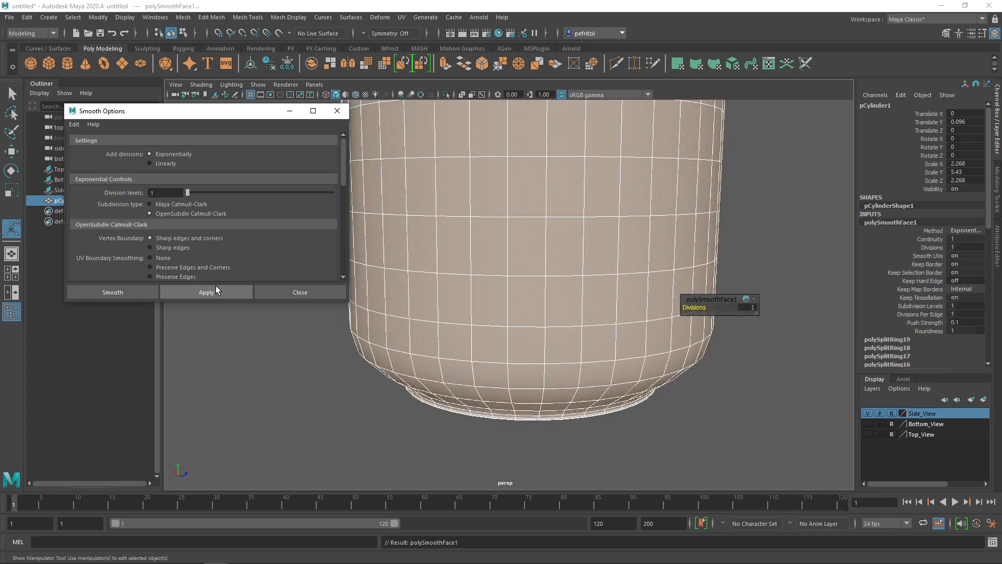
left_click_drag(512, 346, 527, 331, "alt")
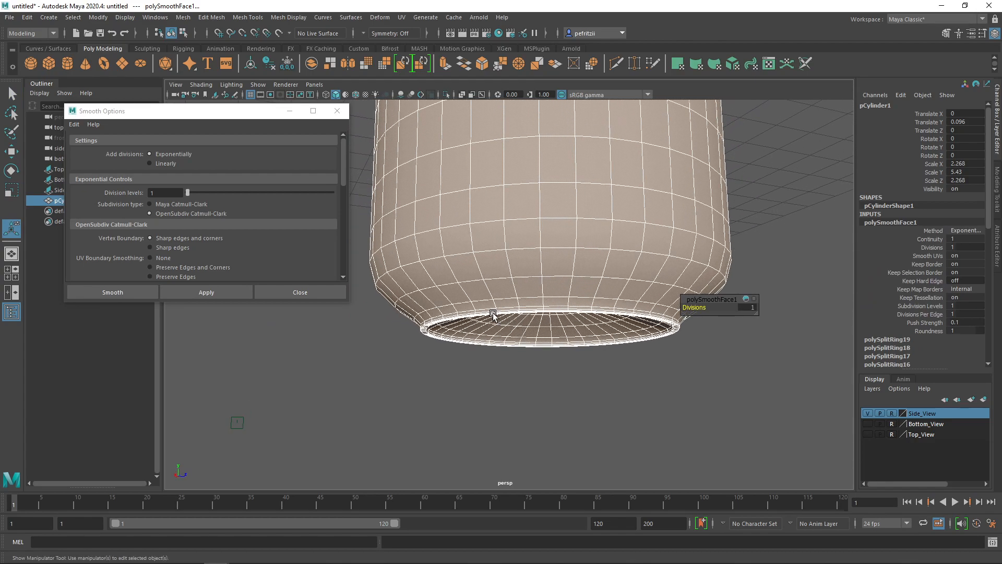
left_click_drag(409, 291, 398, 296, "alt")
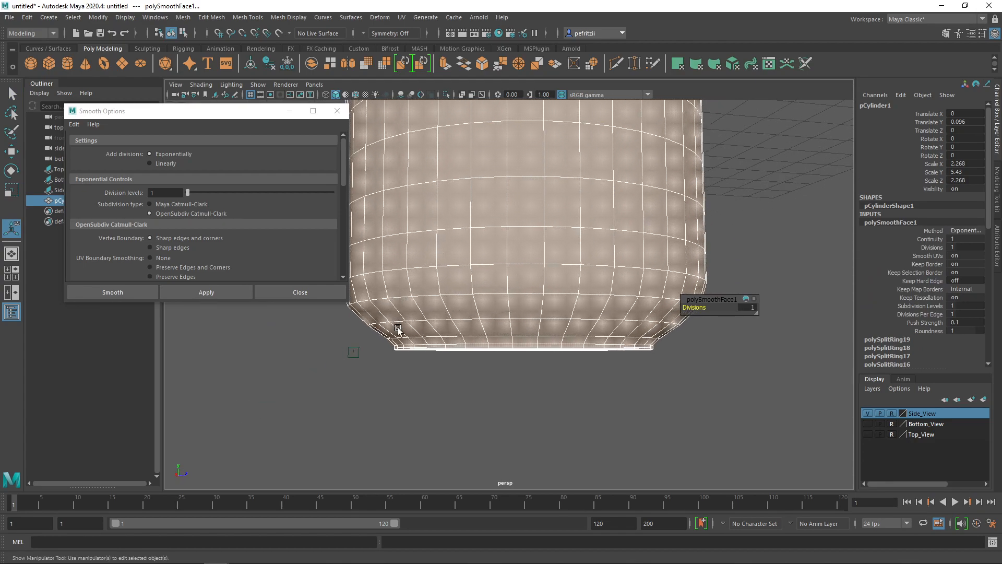
mouse_move(424, 334)
left_mouse_down("alt")
mouse_move(441, 313)
mouse_move(476, 305)
left_mouse_up("alt")
scroll(443, 311, "up", 5)
left_click(368, 419)
mouse_move(472, 356)
left_mouse_down("alt")
mouse_move(477, 334)
mouse_move(499, 351)
mouse_move(527, 247)
mouse_move(530, 277)
mouse_move(539, 242)
mouse_move(547, 282)
left_mouse_up("alt")
scroll(479, 358, "down", 2)
left_click_drag(554, 246, 550, 250, "alt")
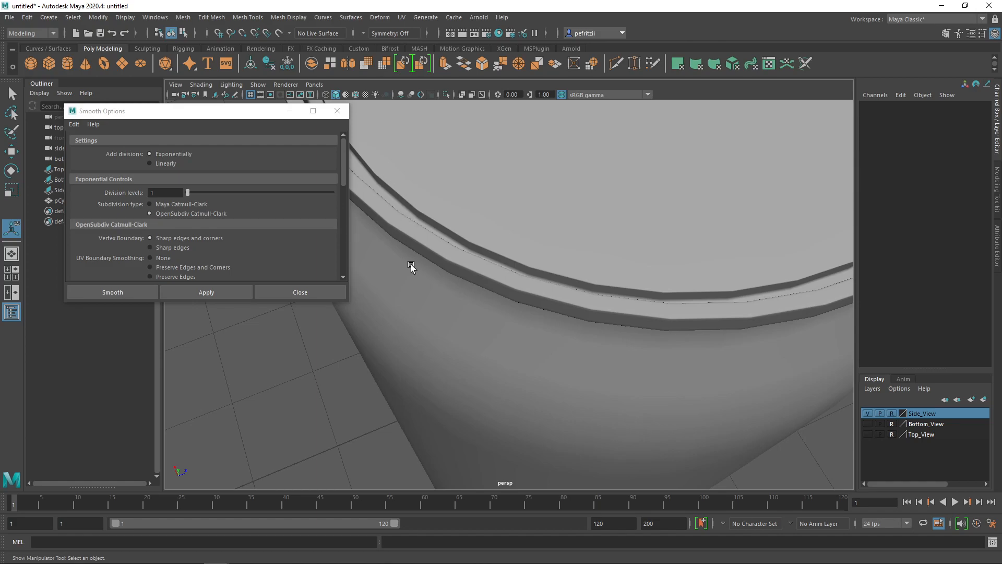
- Check the can's wireframe from the body up to the top cap and undo the one-level smoothing
left_click(427, 309)
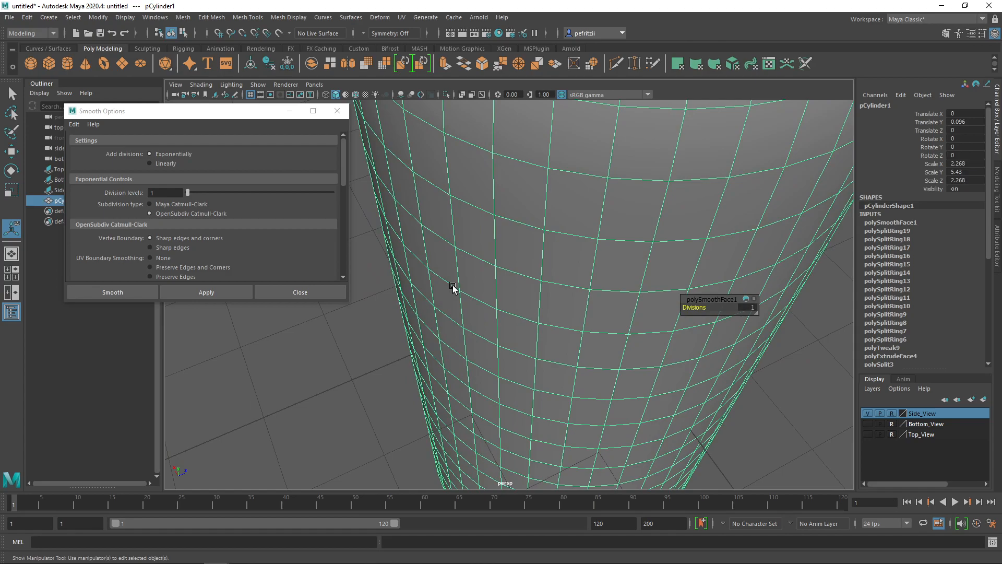
scroll(470, 302, "down", 4)
middle_click_drag(484, 262, 483, 329, "alt")
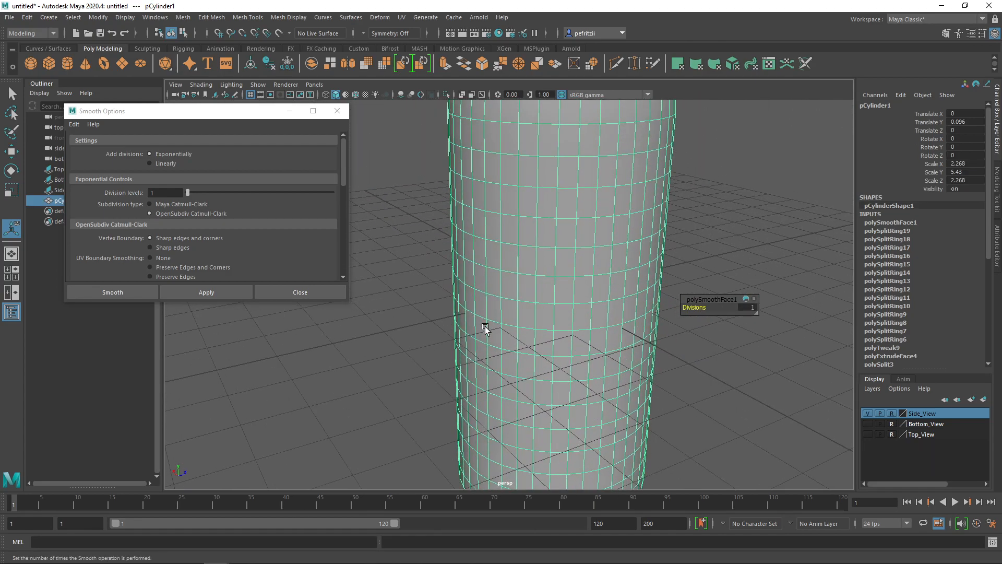
middle_click_drag(466, 224, 441, 330, "alt")
left_click_drag(439, 284, 431, 309, "alt")
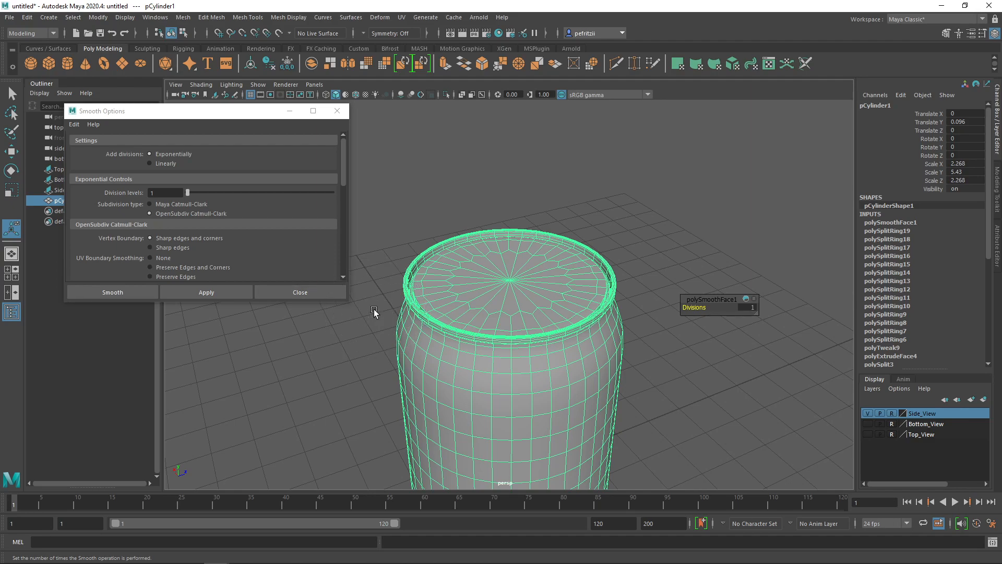
key("ctrl+z")
key("ctrl+z")
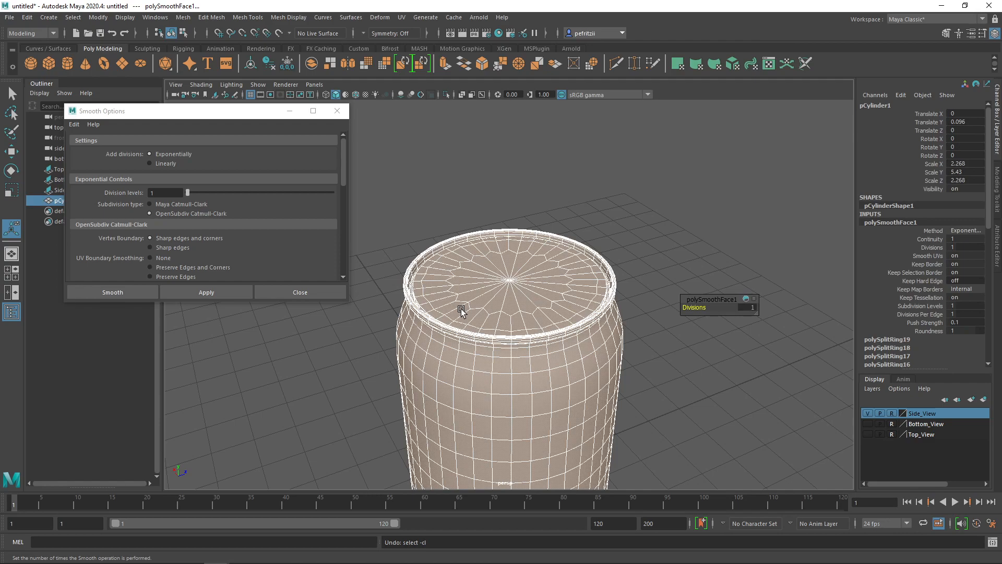
key("ctrl+z")
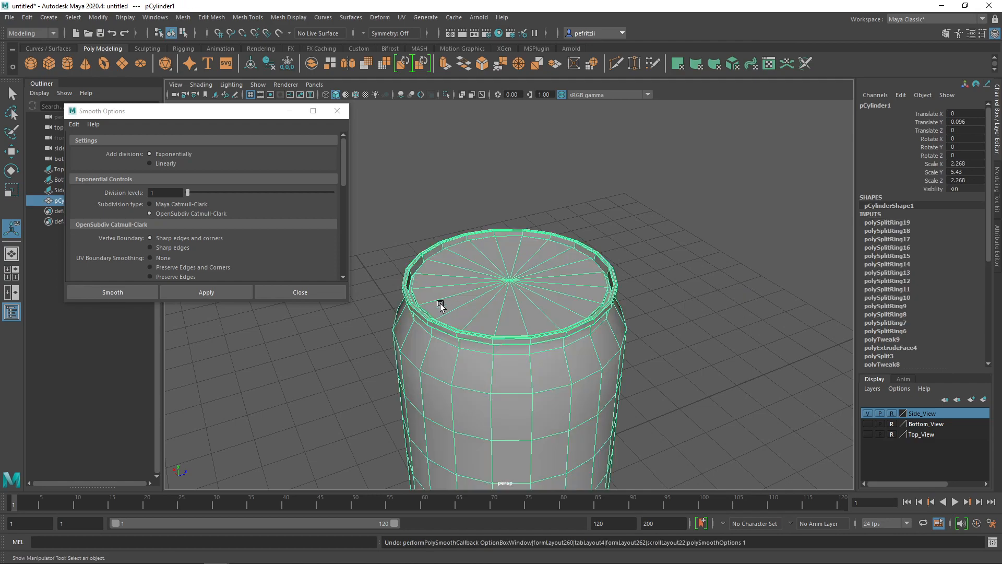
- Smooth the can with 2 exponential division levels, keeping the Smooth options open
left_click(154, 193)
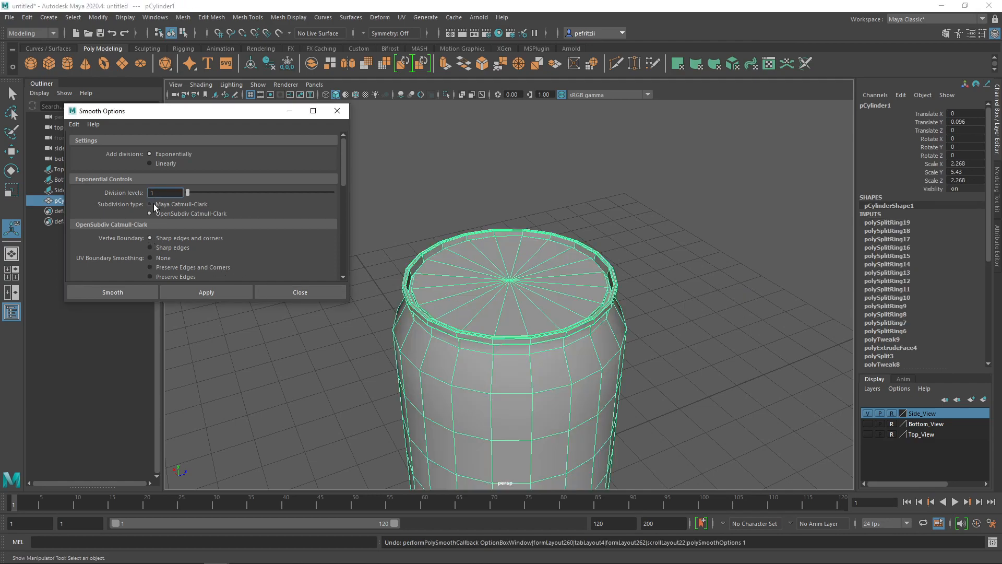
type("2")
key("Return")
left_click(202, 294)
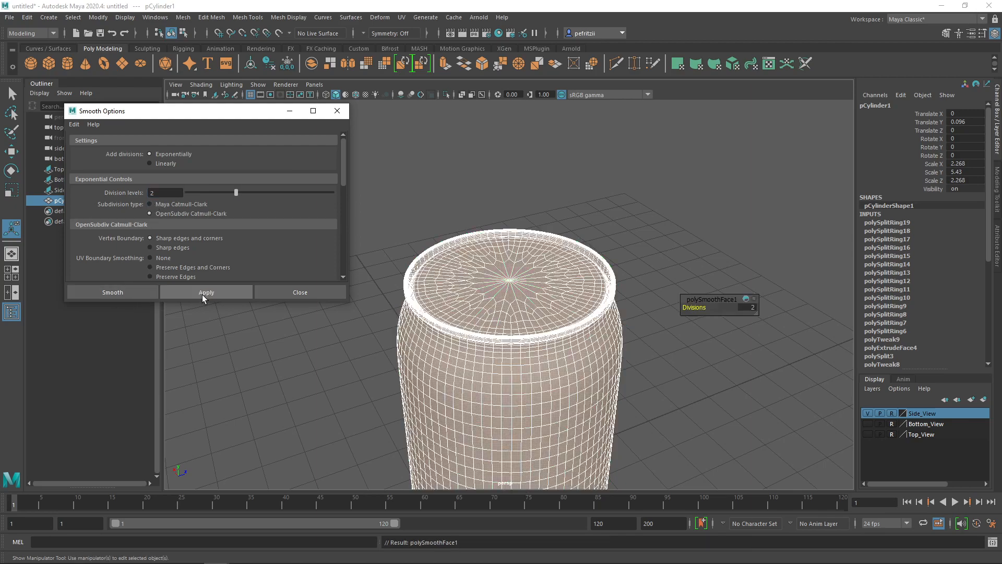
- Examine the smoothed can's top rim, body and base from several angles, both shaded and with its wireframe highlighted
scroll(518, 380, "down", 5)
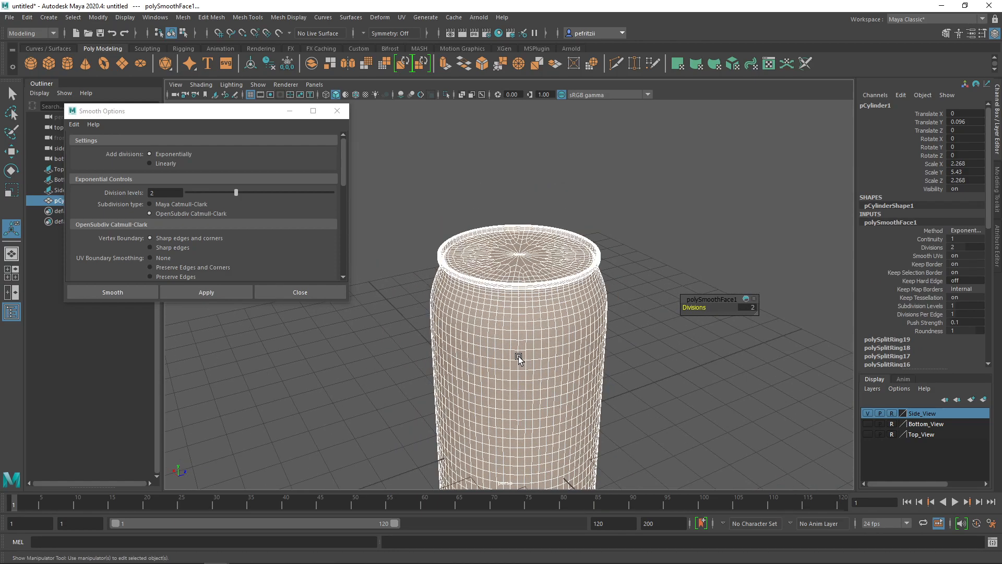
left_click_drag(531, 369, 531, 331, "alt")
left_click(583, 243)
left_click_drag(568, 265, 537, 275, "alt")
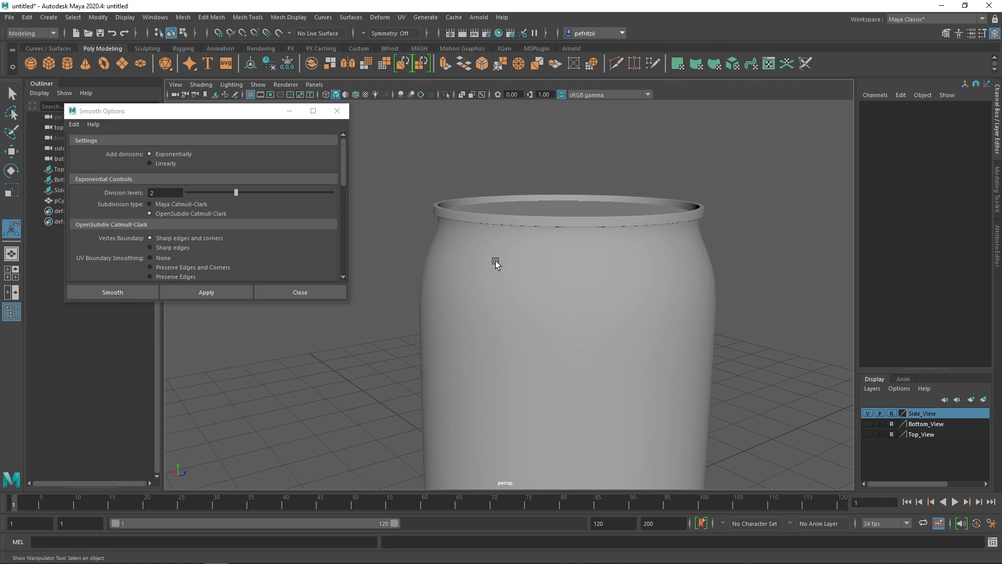
right_click_drag(535, 266, 579, 252)
left_click(577, 276)
left_click_drag(542, 295, 522, 290, "alt")
scroll(527, 287, "down", 4)
middle_click_drag(540, 297, 595, 207, "alt")
scroll(584, 282, "down", 4)
left_click_drag(575, 308, 599, 280, "alt")
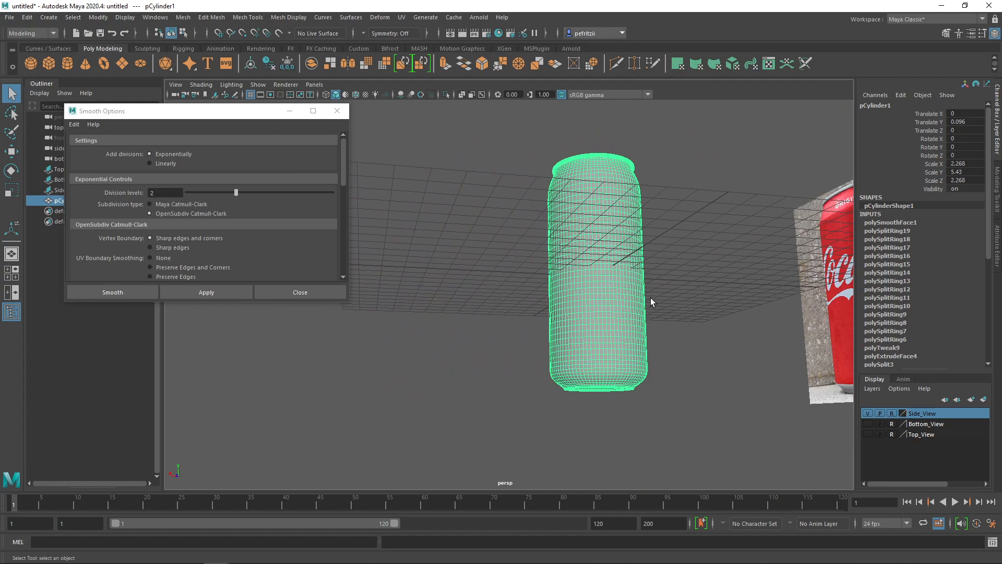
left_click_drag(527, 257, 481, 310, "alt")
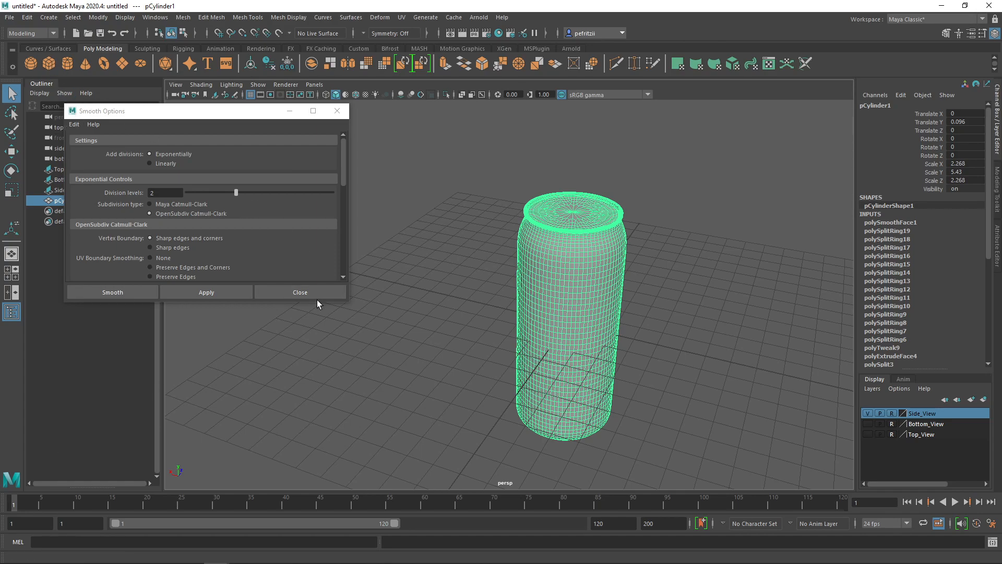
- Close the Smooth options and save the scene as a Maya Binary file named SodaCan in the project's scenes folder
left_click(305, 294)
left_click(10, 18)
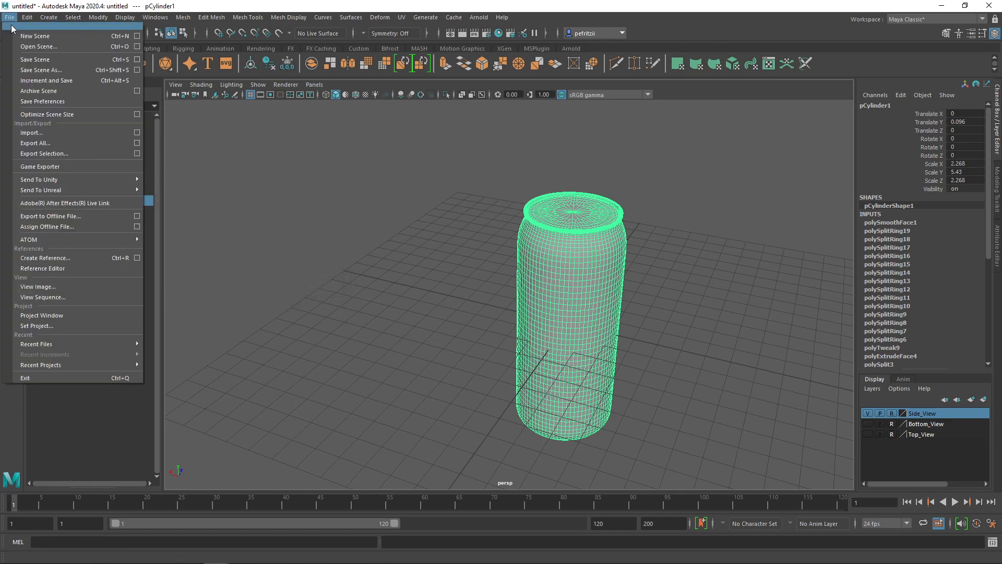
mouse_move(37, 23)
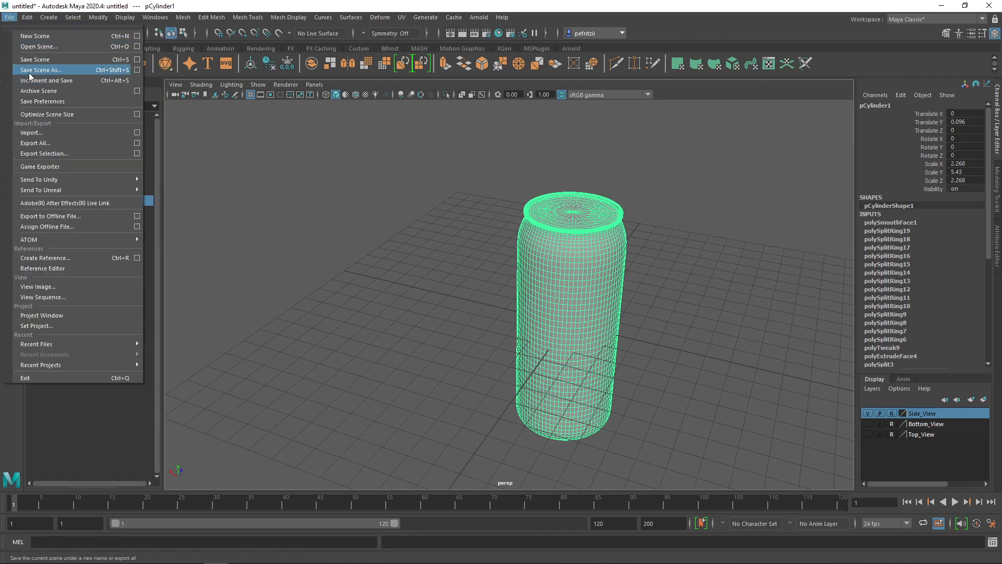
left_click(42, 69)
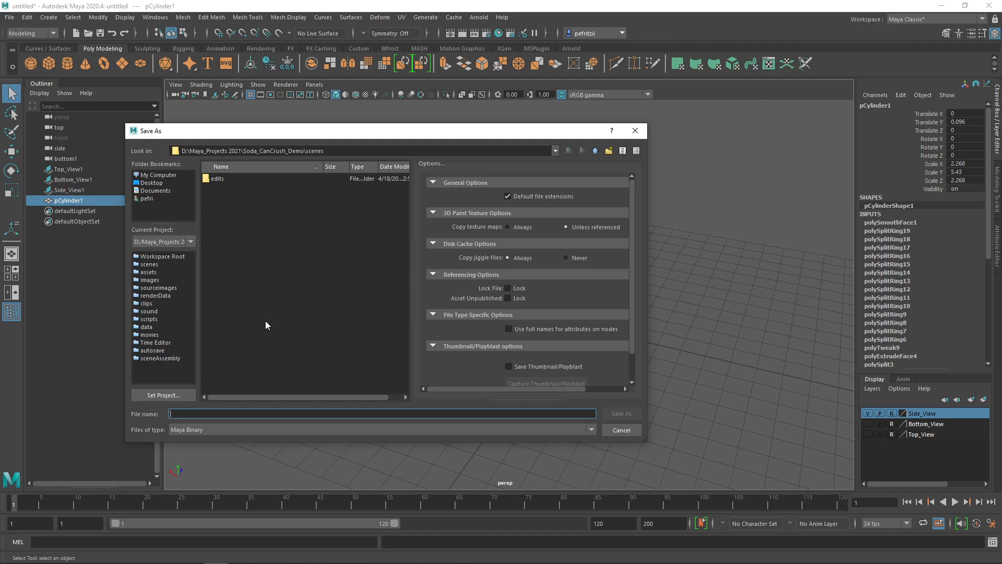
type("Soda")
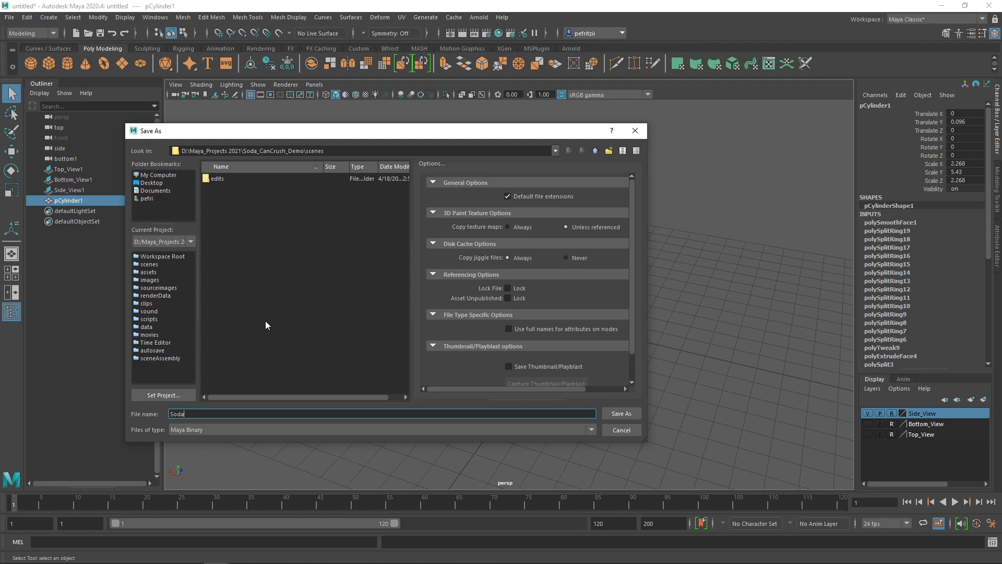
type("Can")
key("Return")
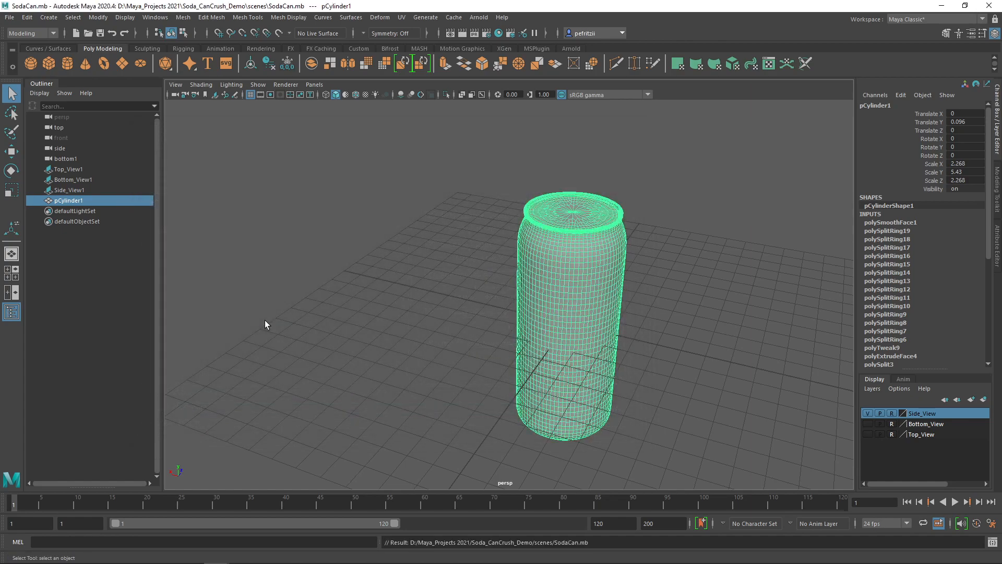